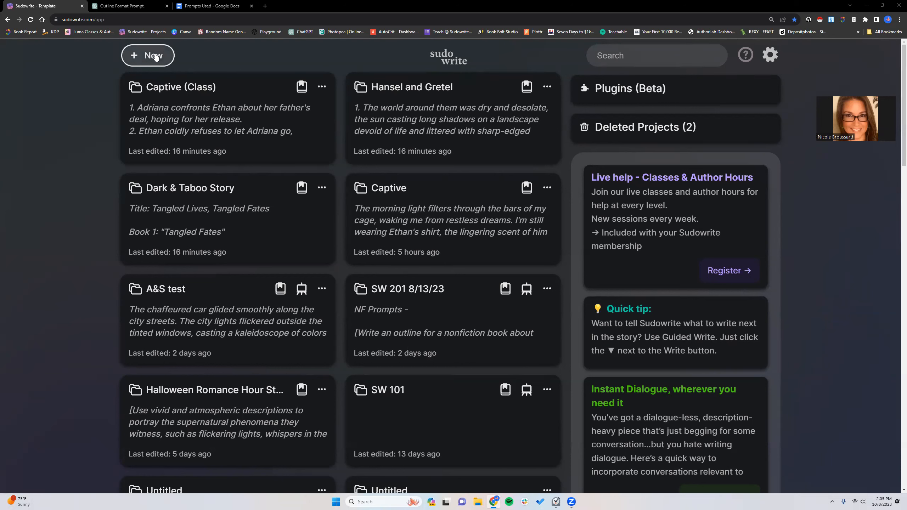
# - Create a new blank project, reopen it from the project list, and return to the list
pyautogui.click(156, 56)
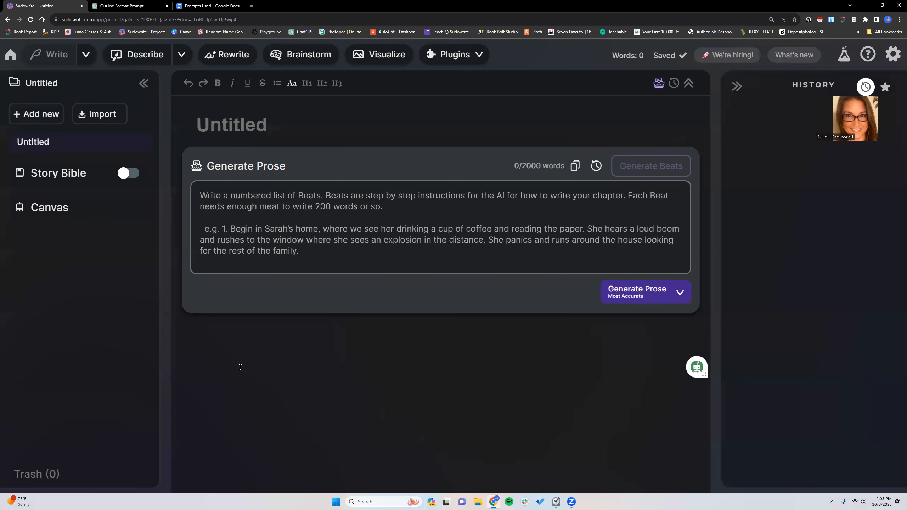
pyautogui.click(10, 54)
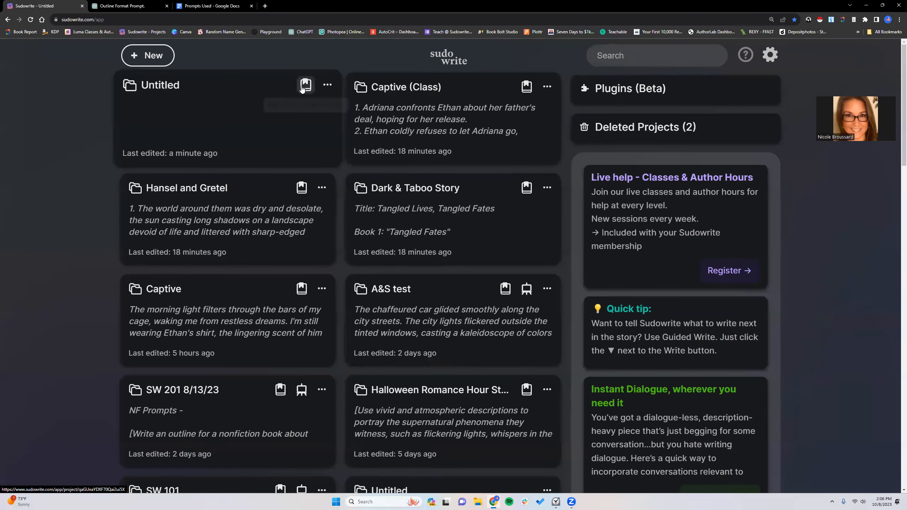
pyautogui.click(220, 113)
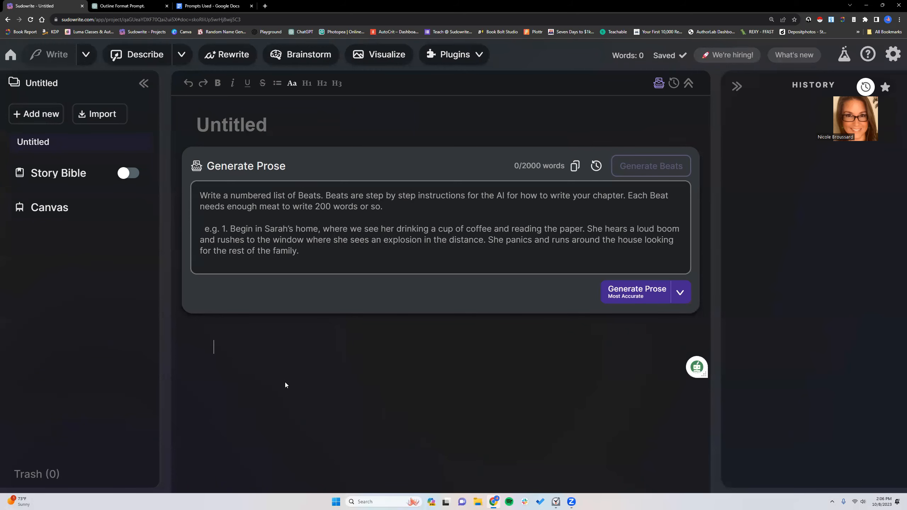
pyautogui.click(11, 54)
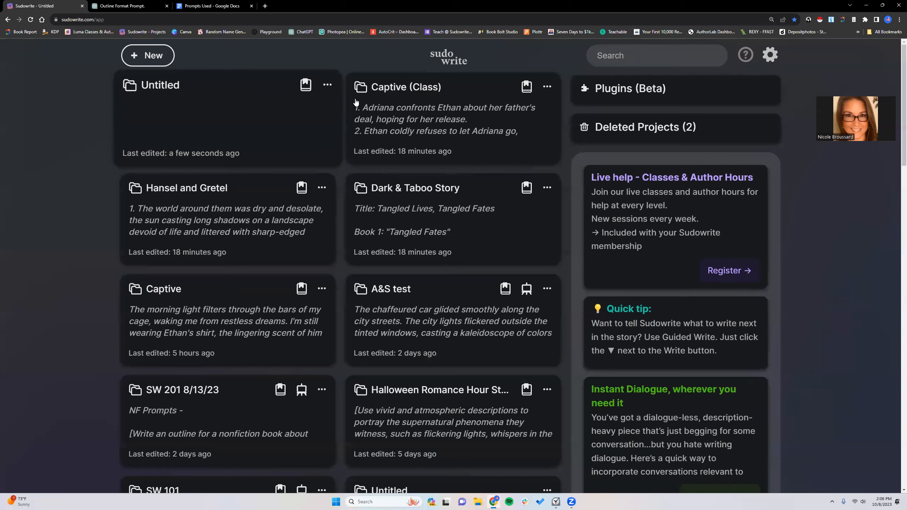
# - Open the Halloween Romance Hour project and view its second Story Engine - Chapter 5 document
pyautogui.scroll(-3, 414, 339)
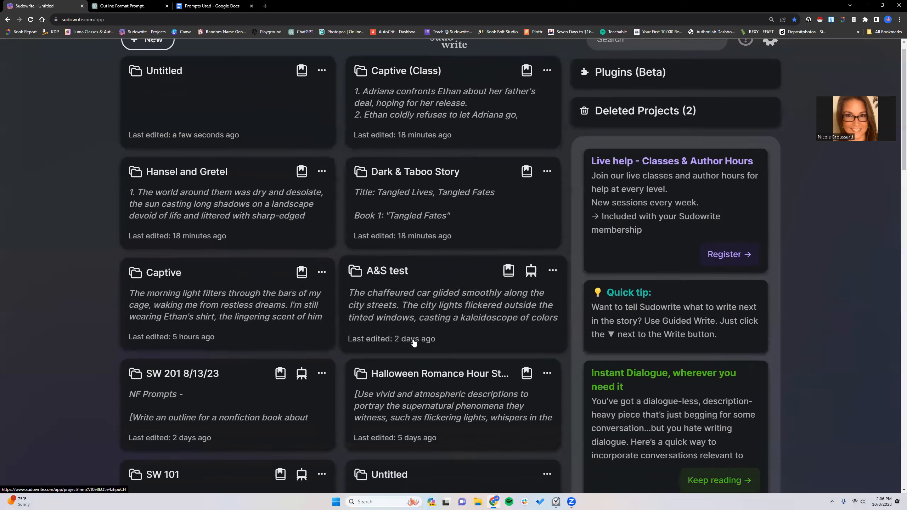
pyautogui.click(408, 315)
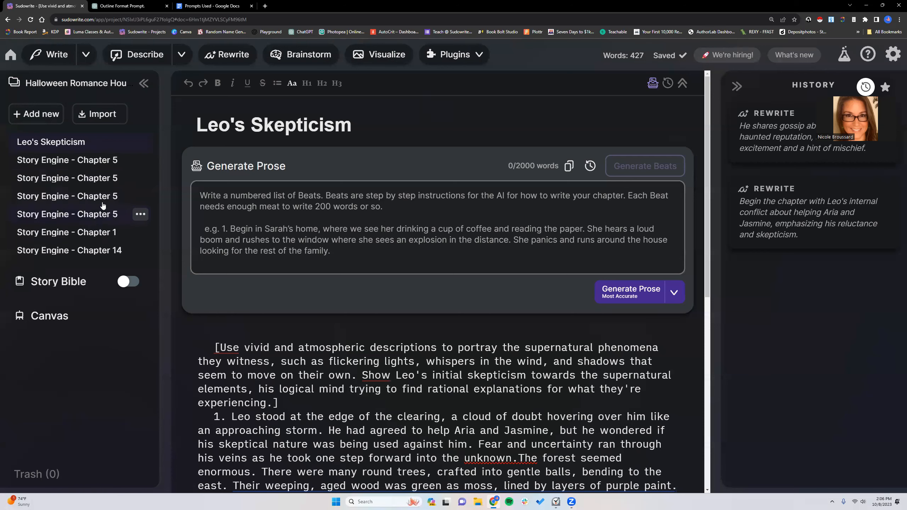
pyautogui.click(63, 179)
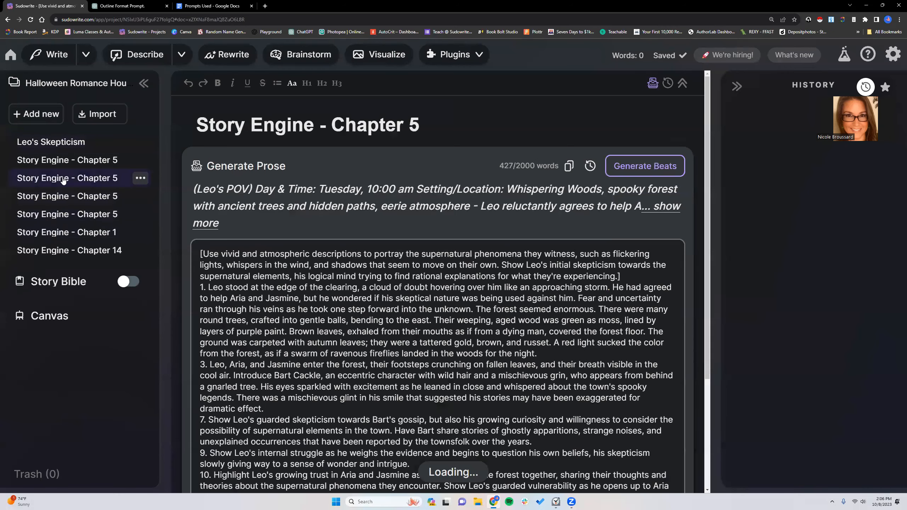
# - Return to the new untitled project and rename its document Brainstorm
pyautogui.click(8, 55)
pyautogui.click(407, 107)
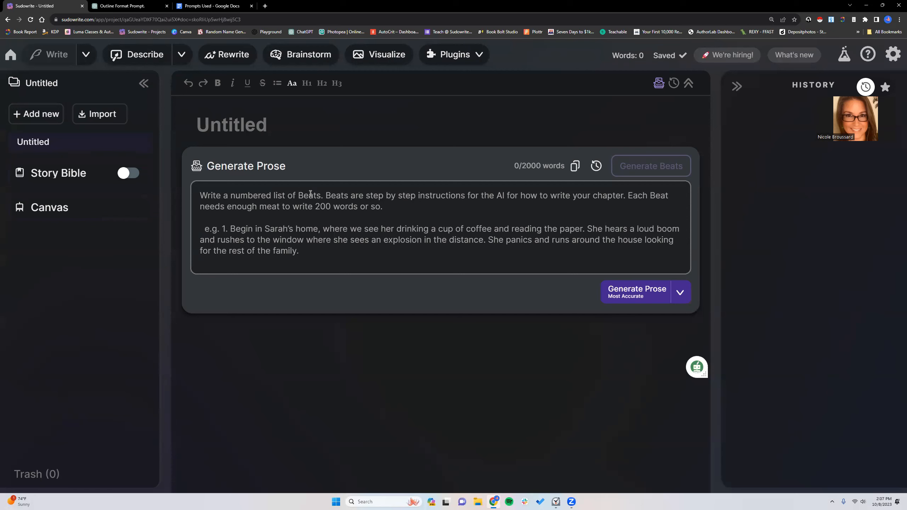
pyautogui.click(278, 122)
pyautogui.moveTo(278, 122); pyautogui.dragTo(201, 122)
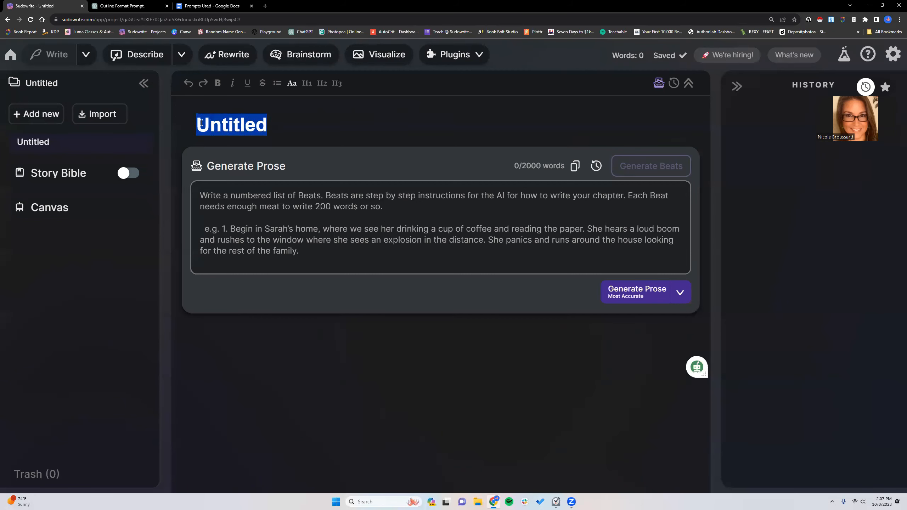
pyautogui.moveTo(55, 152)
pyautogui.write('Br')
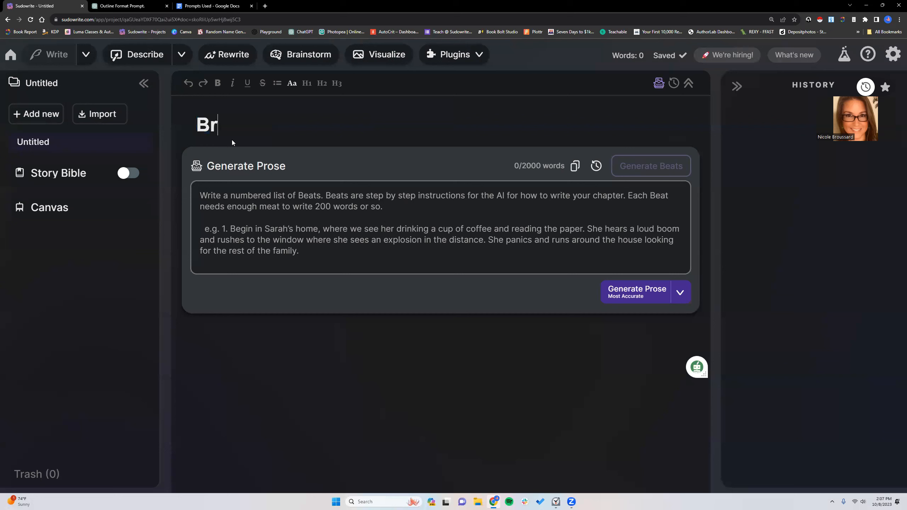
pyautogui.write('ainstorm')
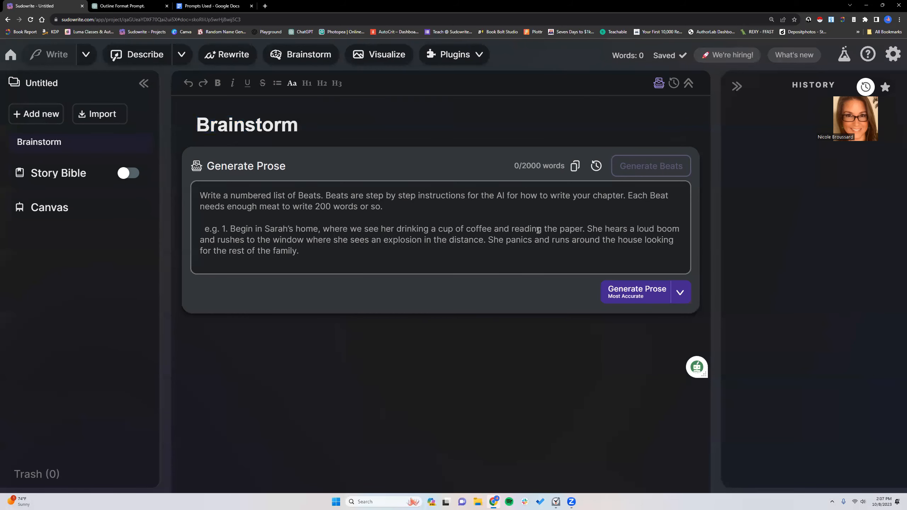
# - Hide the Generate Prose box and enter the placeholder text "aldkflnalfelflasfsdfskl" in the Brainstorm document
pyautogui.click(659, 85)
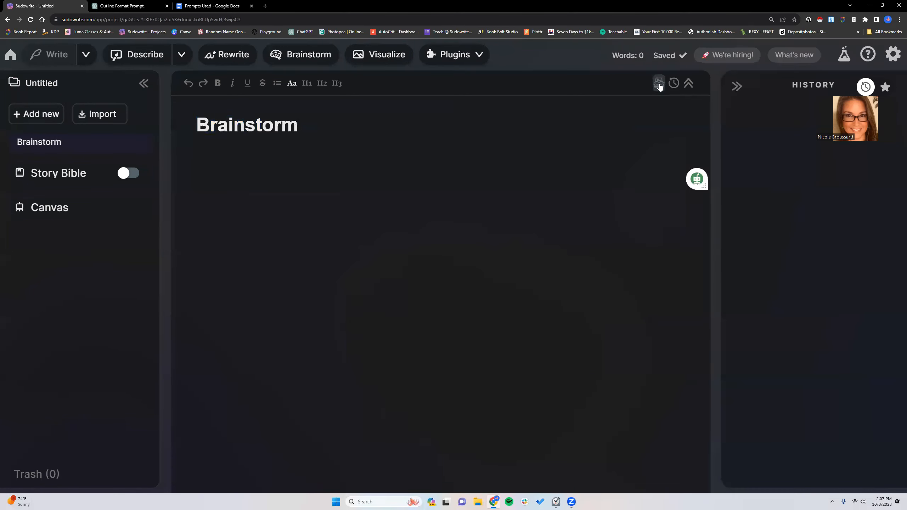
pyautogui.write('aldkflnalfelflasfsdfskl')
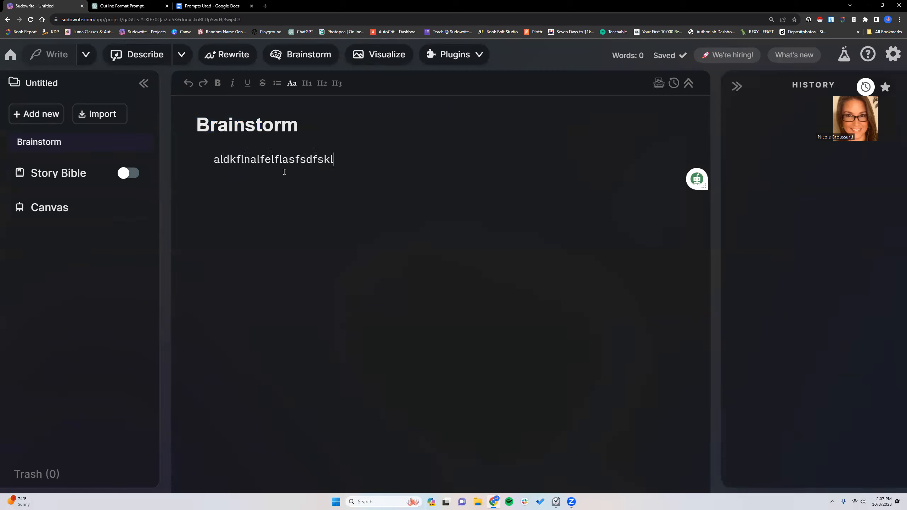
pyautogui.moveTo(338, 159); pyautogui.dragTo(241, 156)
pyautogui.click(354, 158)
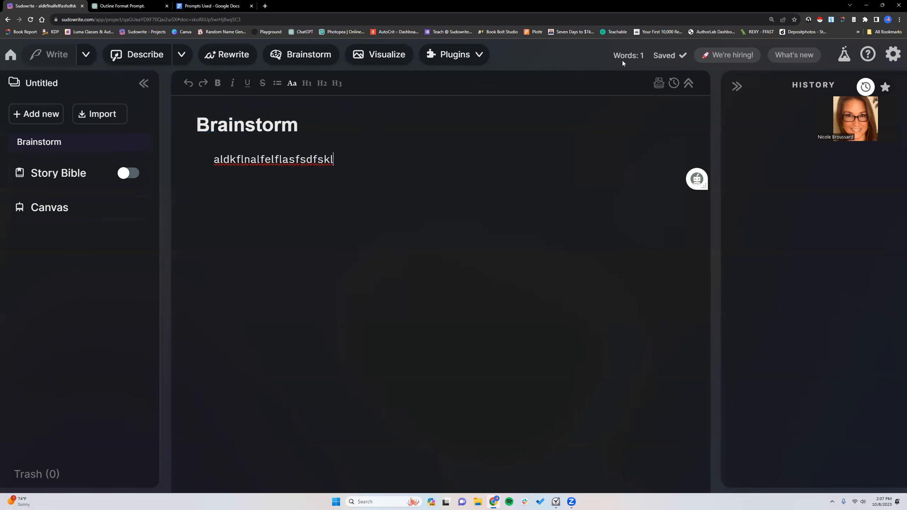
# - Show the Generate Prose box again and delete the placeholder text from the Brainstorm document
pyautogui.click(659, 83)
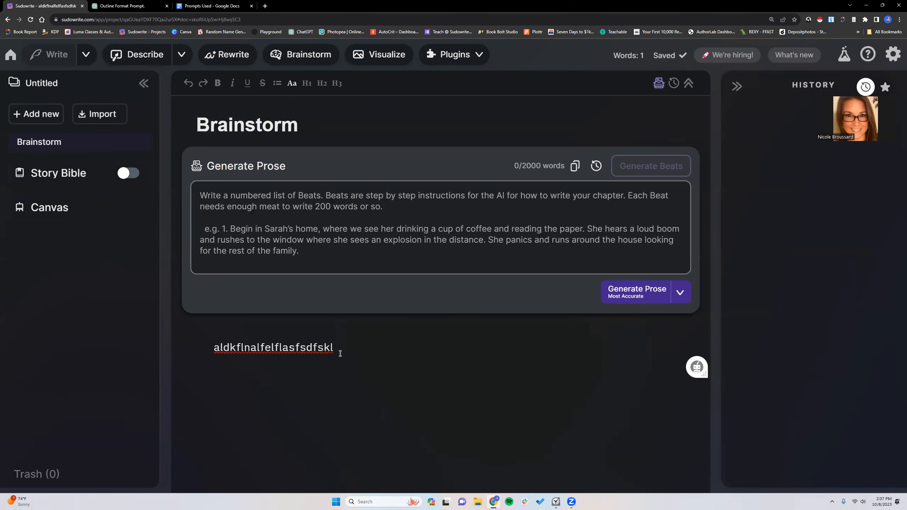
pyautogui.moveTo(334, 347); pyautogui.dragTo(211, 350)
pyautogui.press('BackSpace')
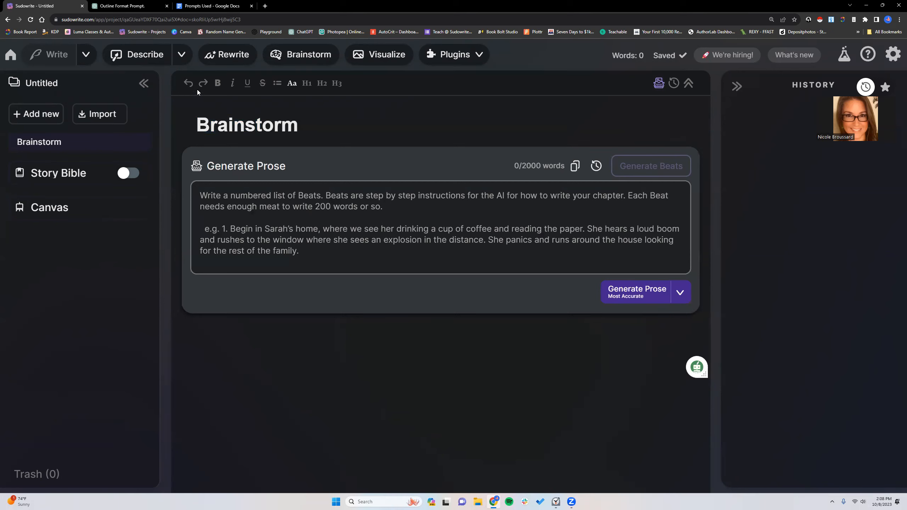
# - Collapse the project sidebar, the toolbars and the History column, and widen the writing area into the freed space
pyautogui.click(144, 84)
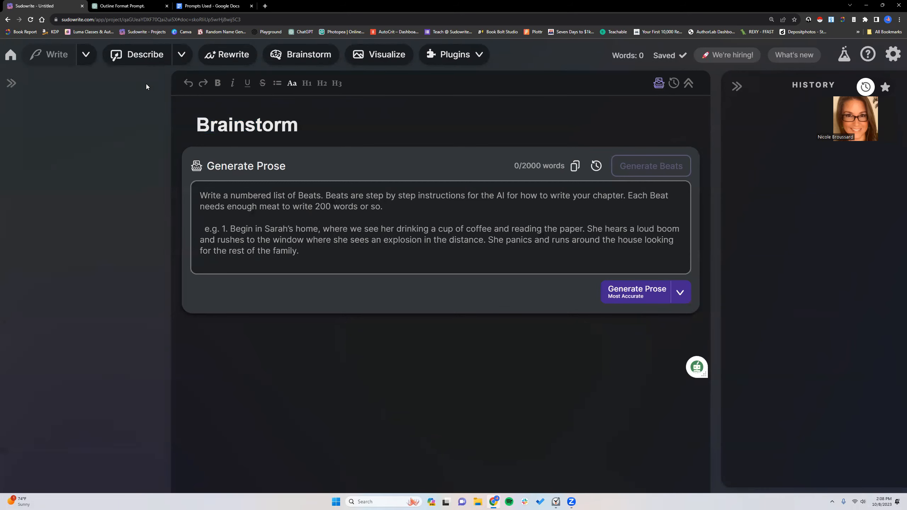
pyautogui.click(688, 83)
pyautogui.click(737, 86)
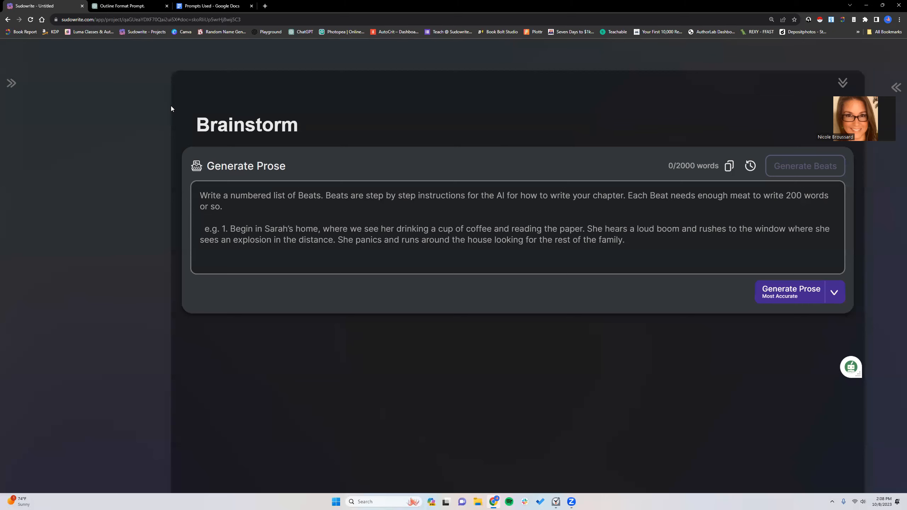
pyautogui.moveTo(170, 104); pyautogui.dragTo(35, 99)
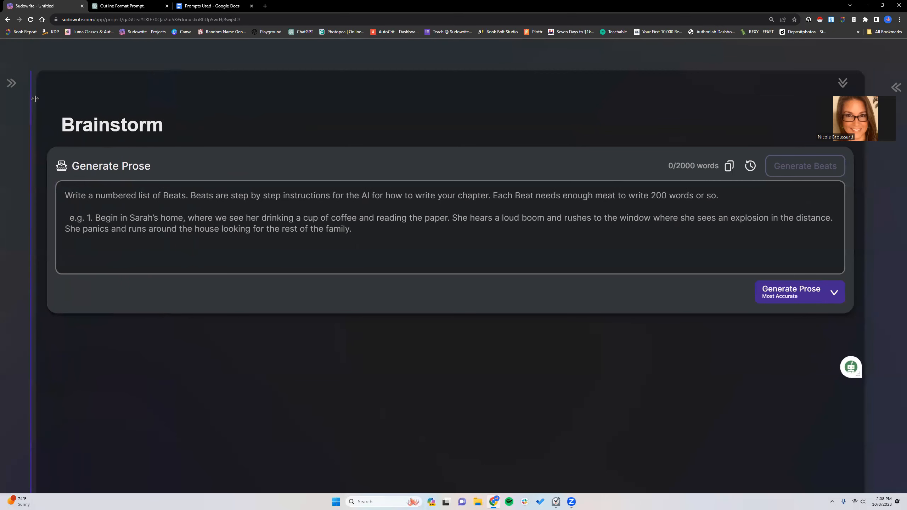
# - Bring back the toolbars, History column and project sidebar, and adjust the column widths so the sidebar labels fit
pyautogui.click(843, 83)
pyautogui.click(897, 86)
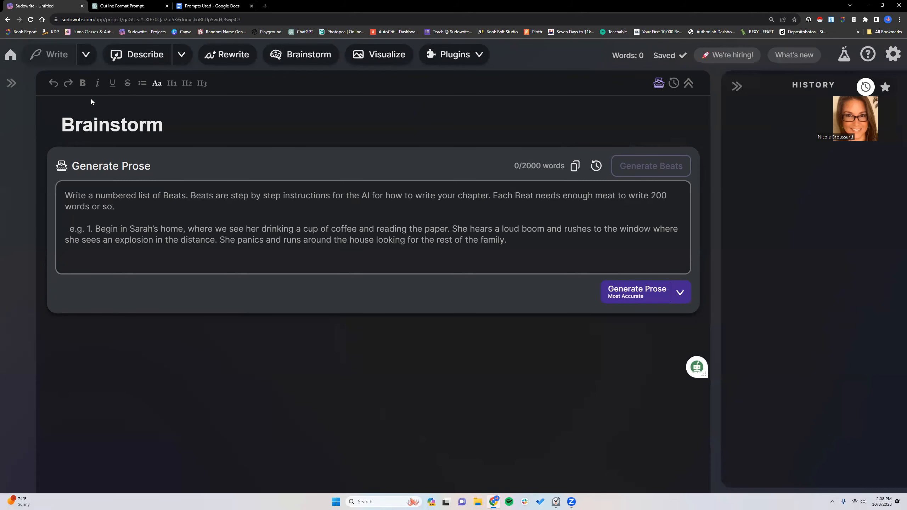
pyautogui.click(10, 83)
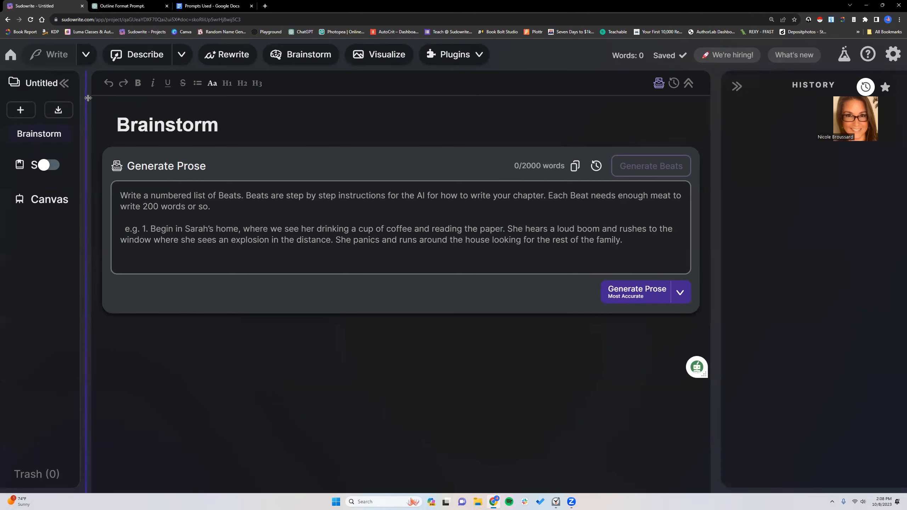
pyautogui.moveTo(89, 100); pyautogui.dragTo(143, 118)
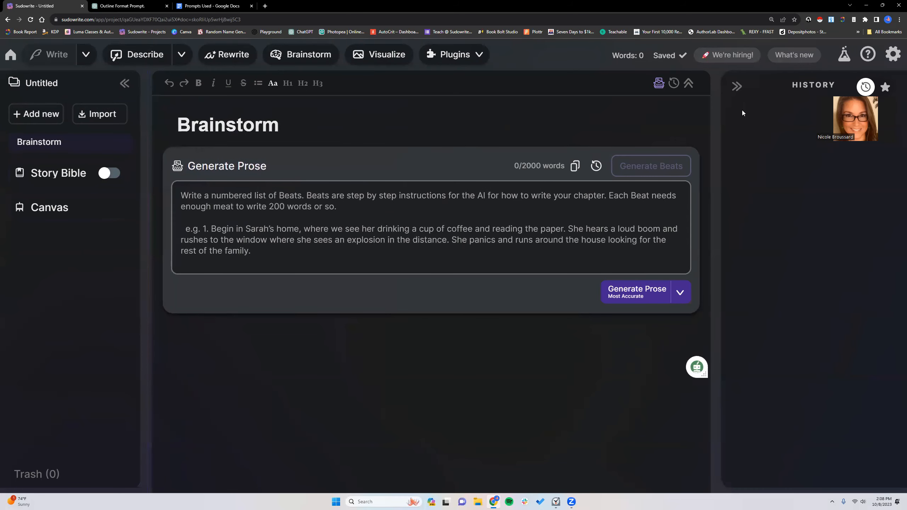
pyautogui.moveTo(711, 112)
pyautogui.mouseDown()
pyautogui.moveTo(569, 120)
pyautogui.moveTo(716, 118)
pyautogui.mouseUp()
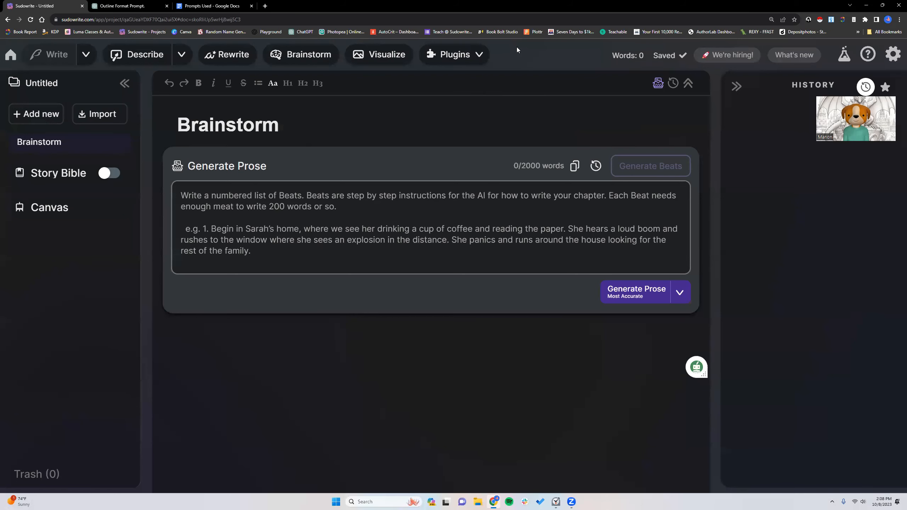
# - Review the list of available plugins and look at the First Draft plugin's prompt form and examples
pyautogui.click(479, 57)
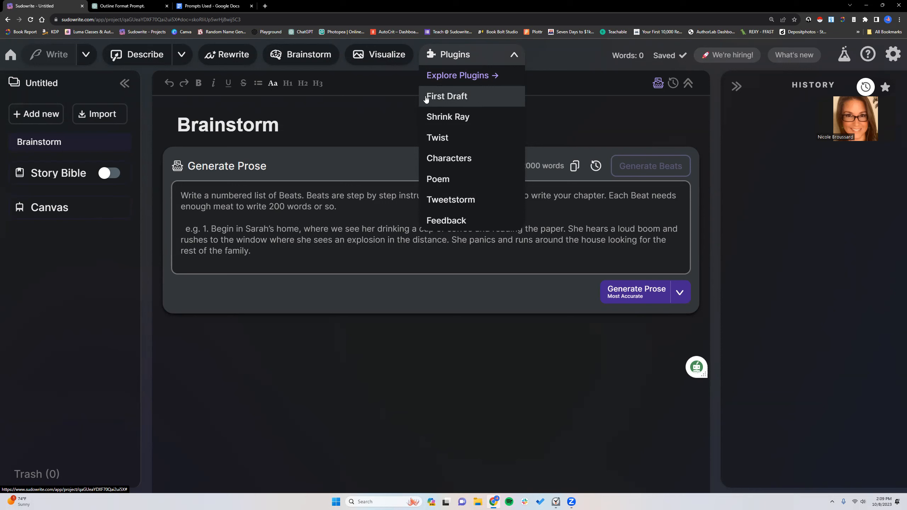
pyautogui.click(522, 55)
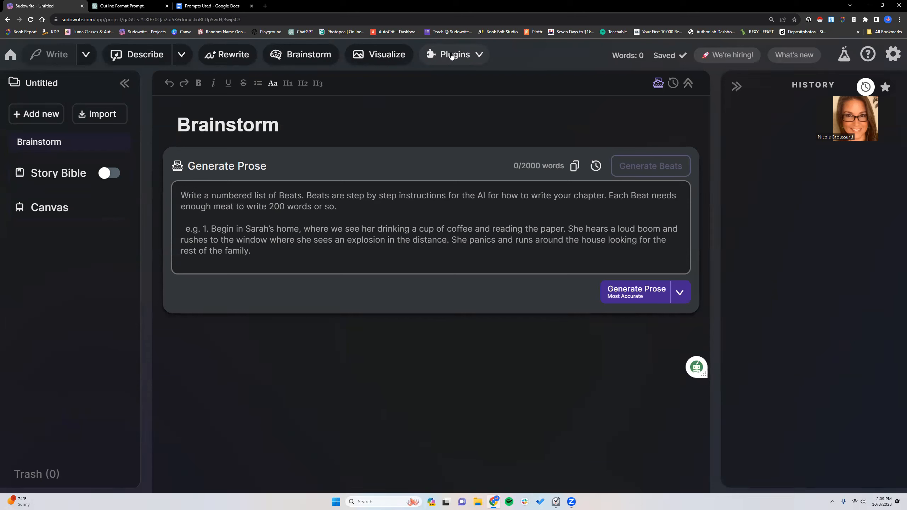
pyautogui.click(480, 56)
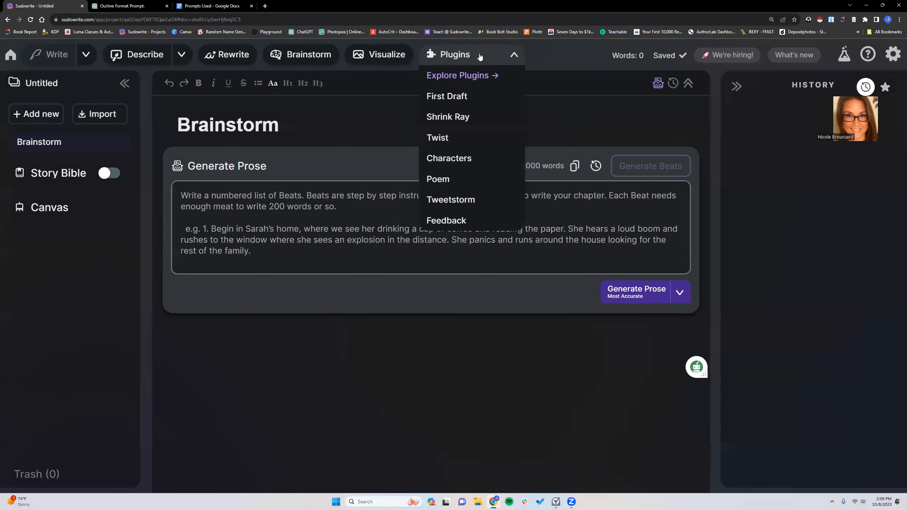
pyautogui.click(466, 97)
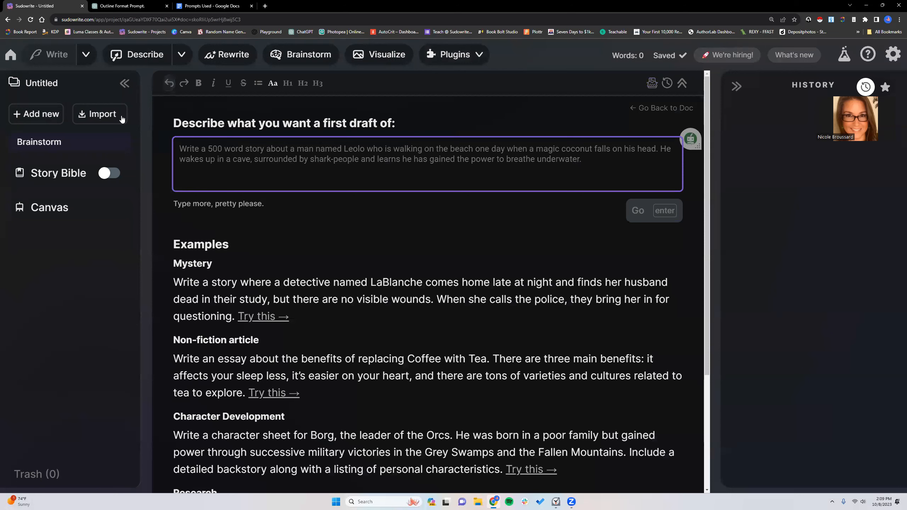
pyautogui.click(40, 142)
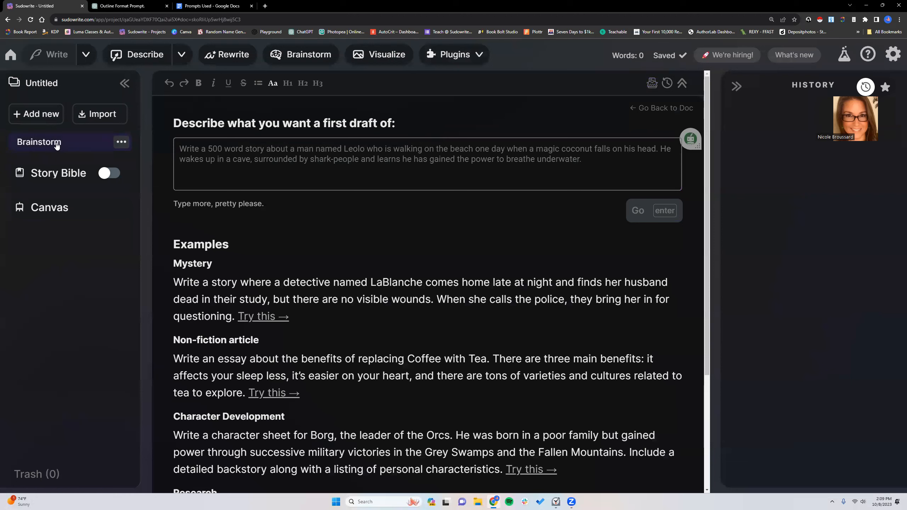
# - Add three blank documents to the project and turn on its Story Bible
pyautogui.click(50, 122)
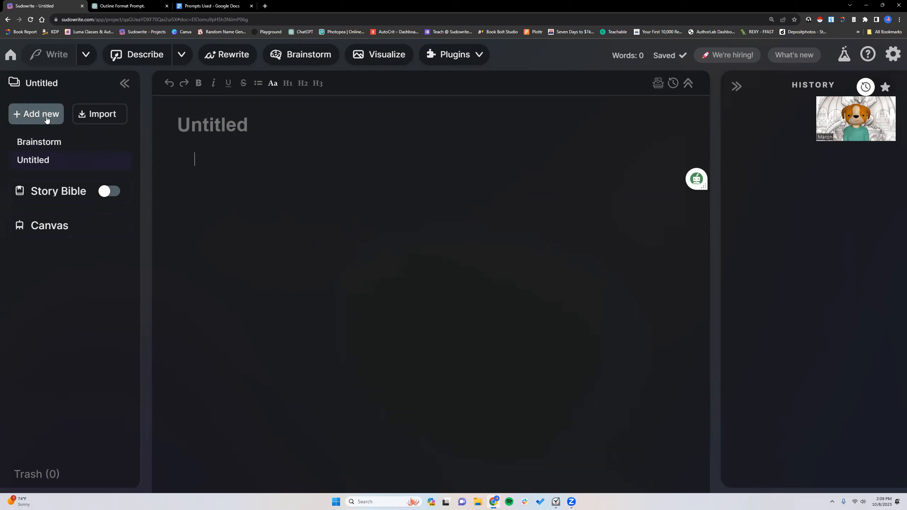
pyautogui.click(36, 113)
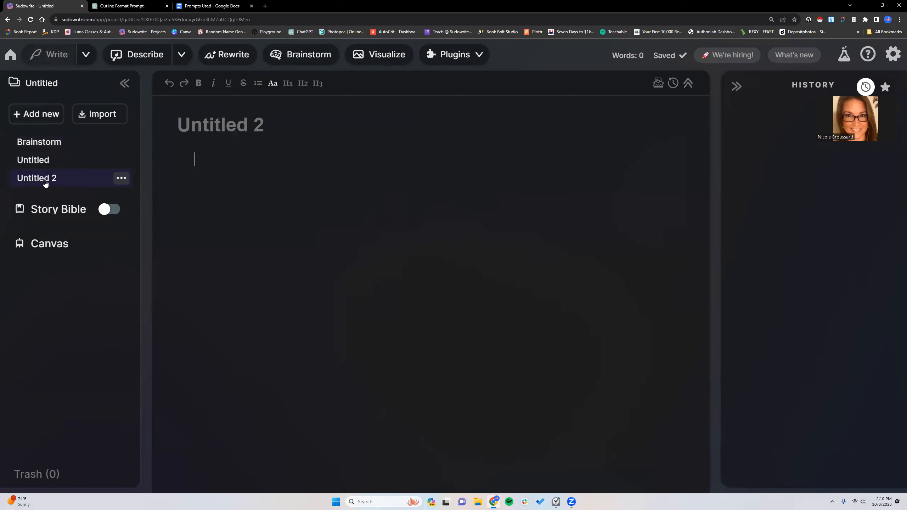
pyautogui.click(114, 211)
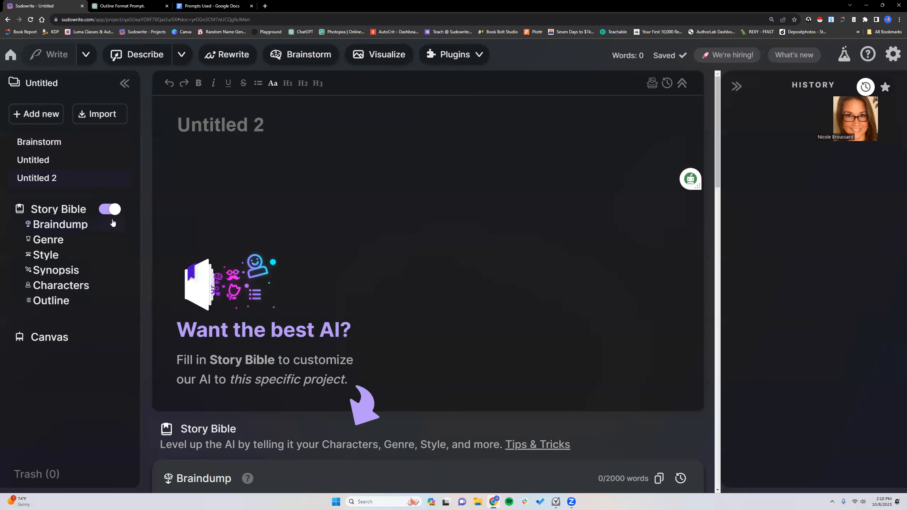
pyautogui.click(44, 119)
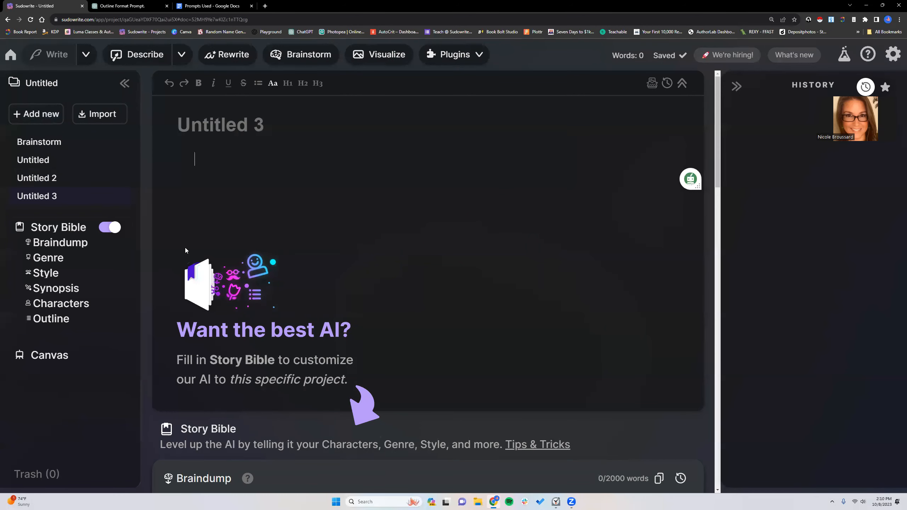
# - Look through the Story Bible sections beneath the newest document, from Braindump down to Outline
pyautogui.moveTo(716, 108); pyautogui.dragTo(751, 426)
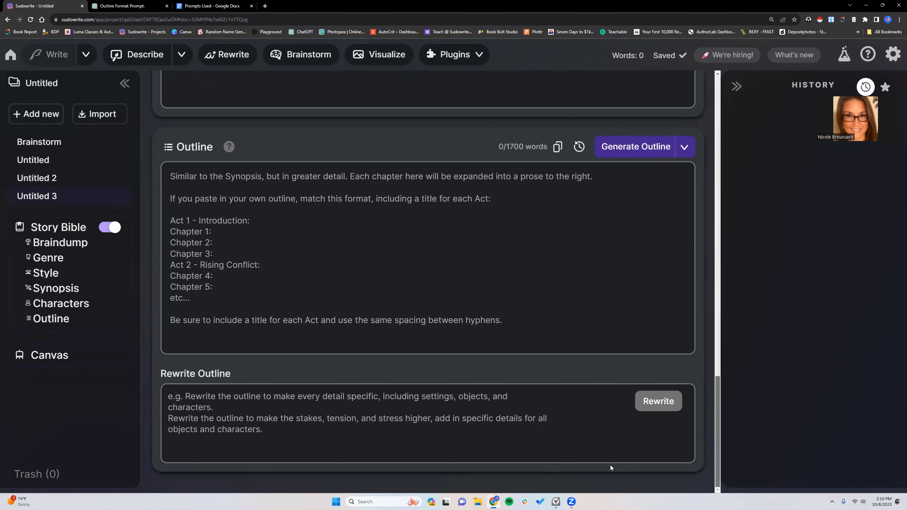
pyautogui.moveTo(716, 396); pyautogui.dragTo(718, 77)
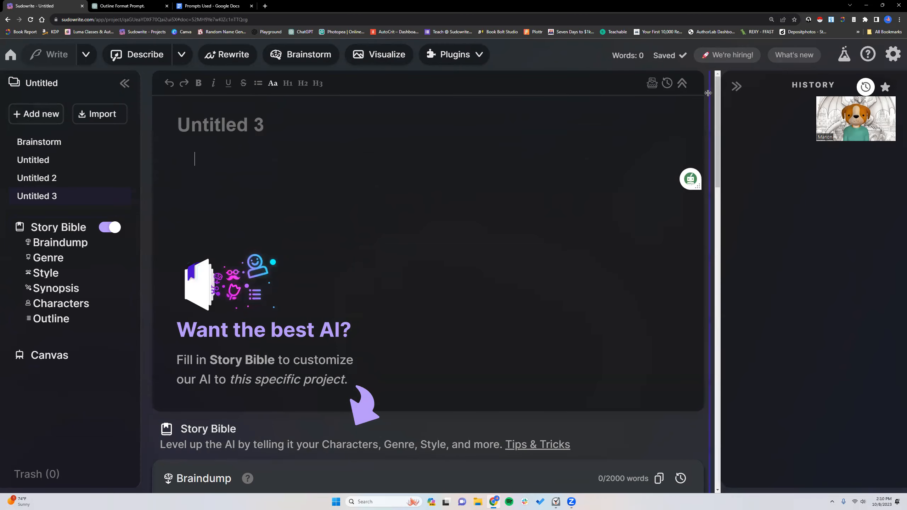
pyautogui.rightClick(699, 188)
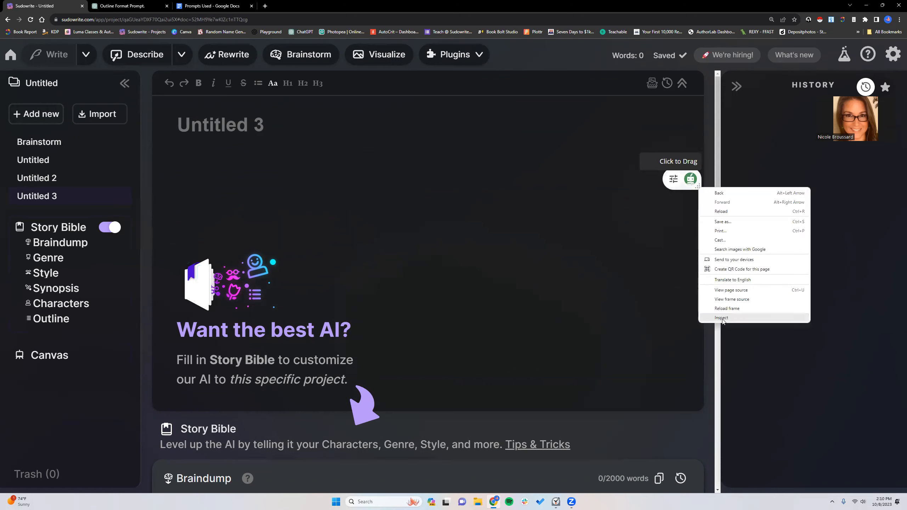
pyautogui.click(721, 177)
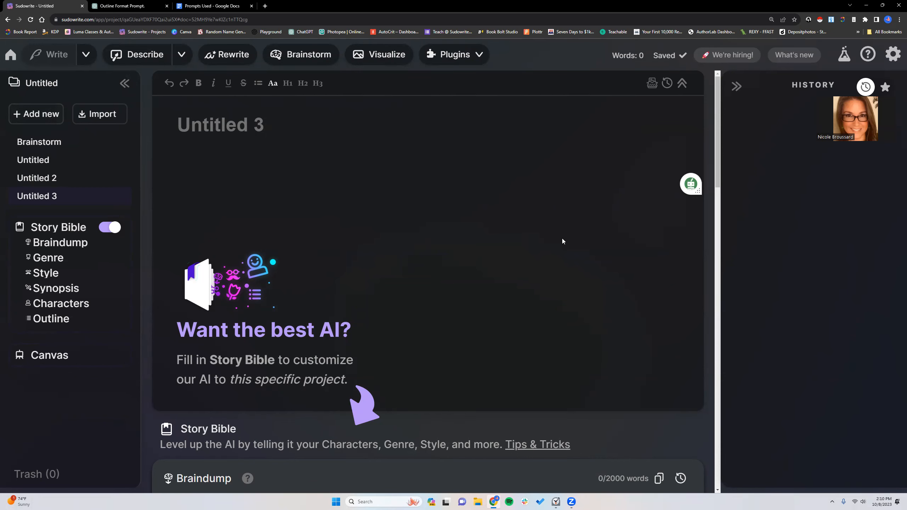
pyautogui.scroll(-2, 470, 223)
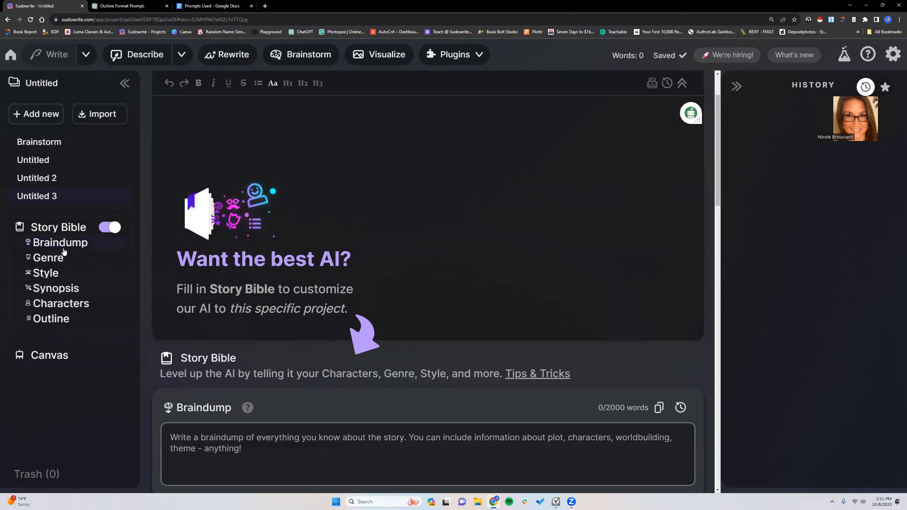
pyautogui.moveTo(61, 203)
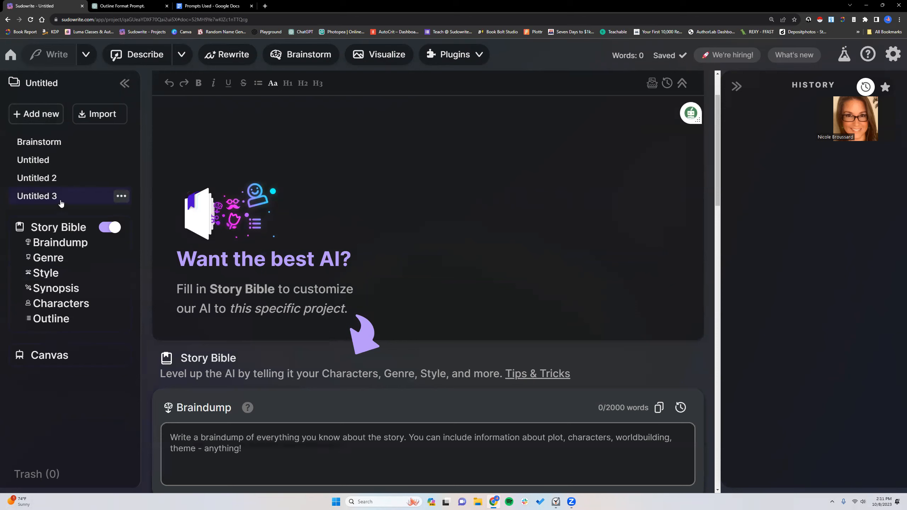
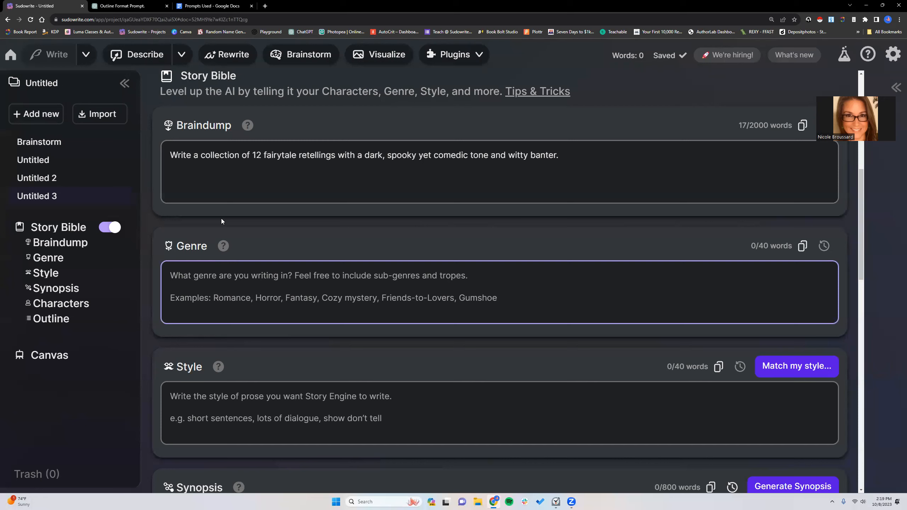
# - Switch to the Prompts Used document in Google Docs and copy the Genre and Style template, from its "I am writing a horror story" line to "Language & Imagery"
pyautogui.click(214, 6)
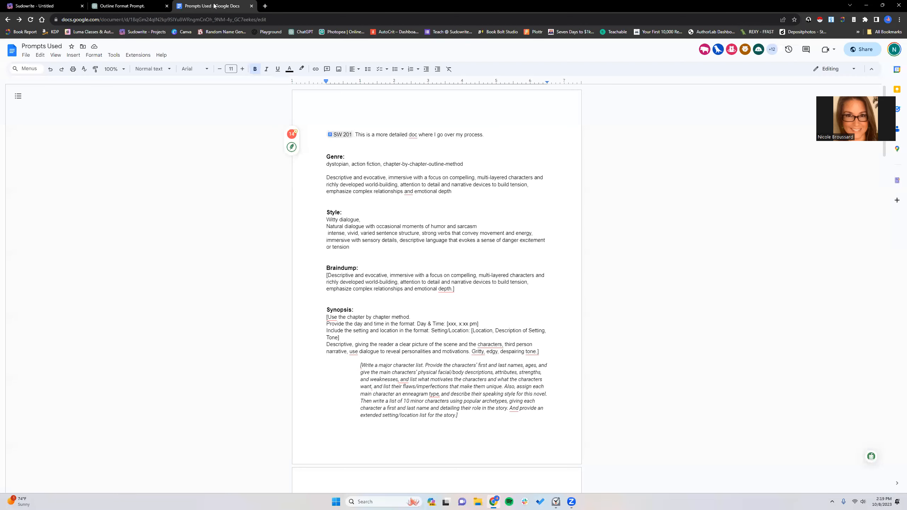
pyautogui.scroll(-4, 325, 229)
pyautogui.scroll(4, 325, 229)
pyautogui.scroll(-9, 326, 229)
pyautogui.scroll(-5, 325, 229)
pyautogui.scroll(3, 325, 229)
pyautogui.moveTo(325, 142); pyautogui.dragTo(380, 260)
pyautogui.rightClick(354, 242)
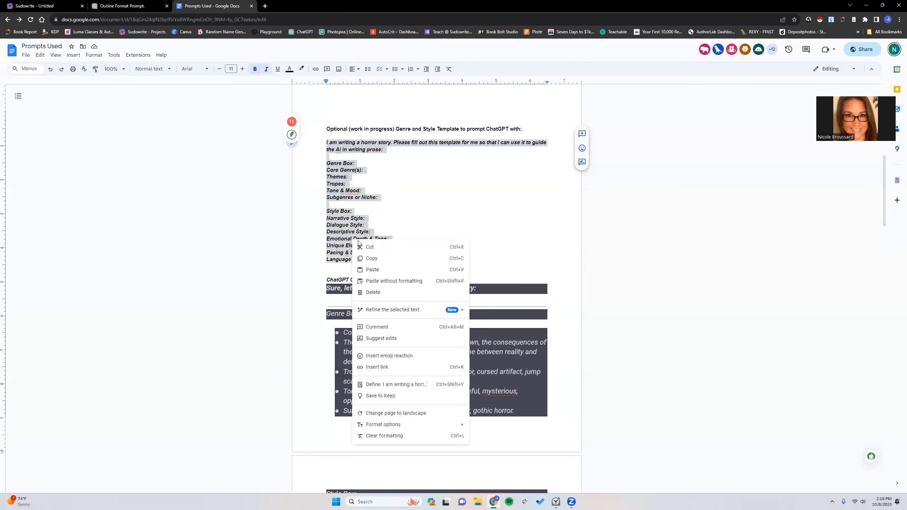
pyautogui.click(371, 258)
# - Switch to ChatGPT and paste the copied template into the message field of the open chat
pyautogui.click(129, 6)
pyautogui.rightClick(352, 464)
pyautogui.click(362, 401)
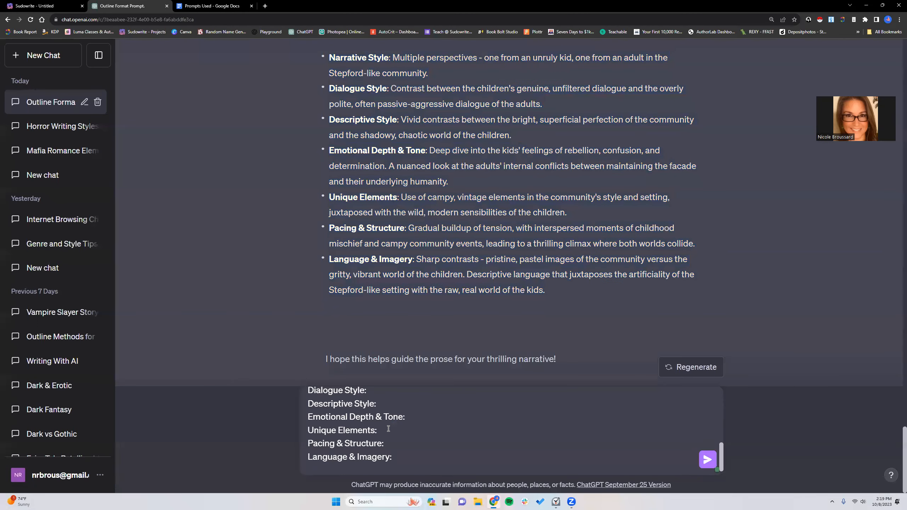
pyautogui.scroll(5, 389, 428)
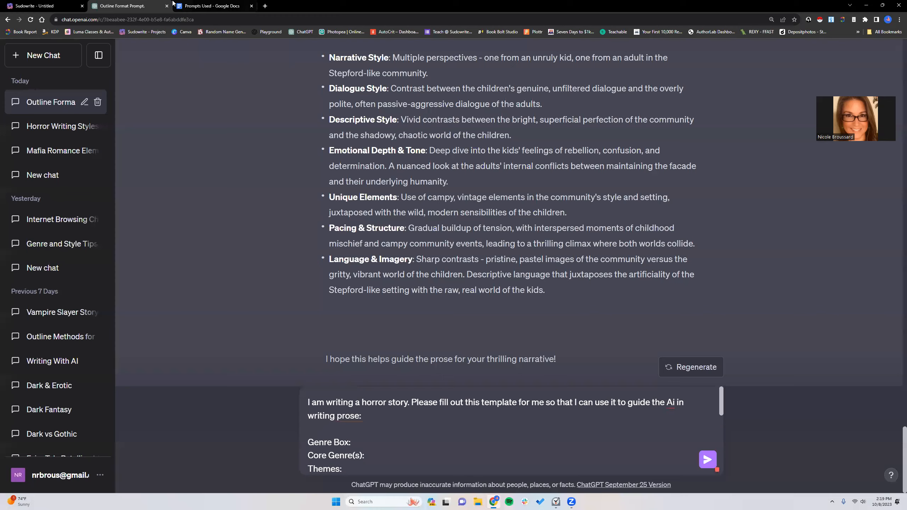
# - Replace "horror story" in the ChatGPT prompt with "fairytale retellings with a dark, spooky yet comedic tone and witty banter", copied from the Sudowrite Braindump
pyautogui.click(24, 6)
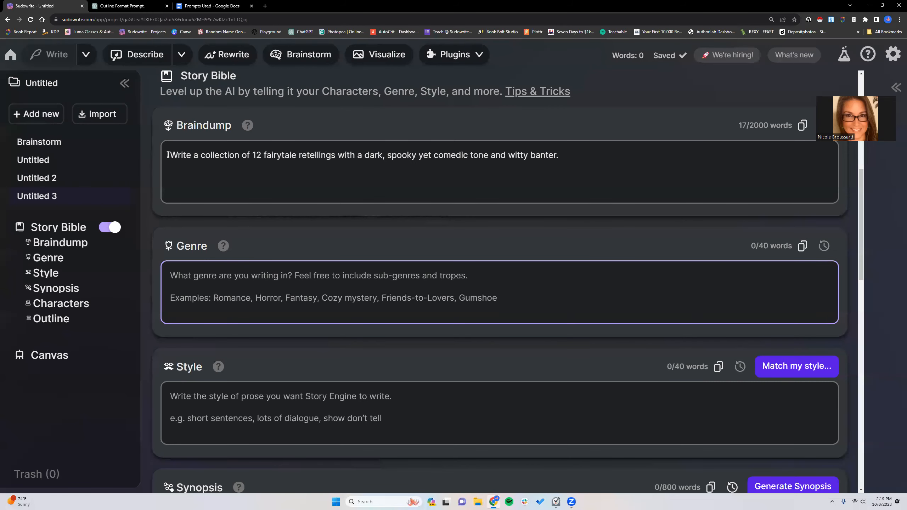
pyautogui.moveTo(265, 154); pyautogui.dragTo(556, 153)
pyautogui.rightClick(556, 154)
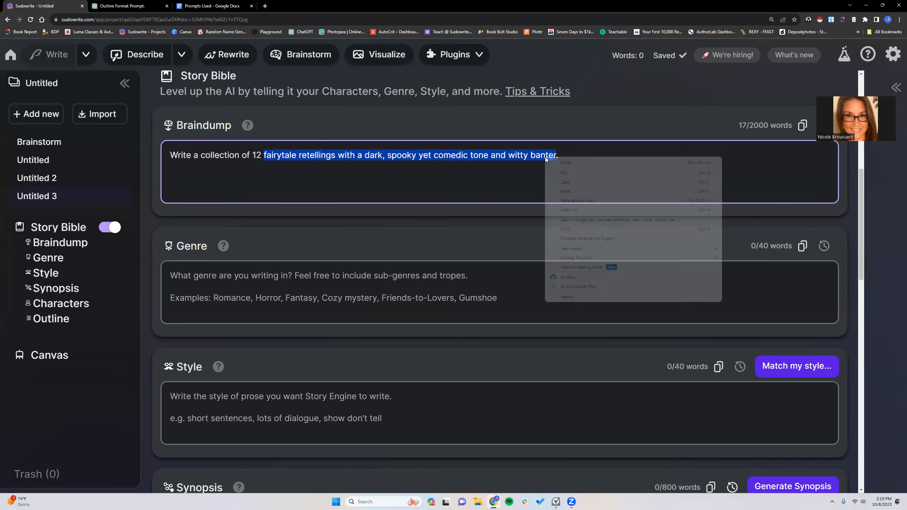
pyautogui.click(574, 182)
pyautogui.click(131, 10)
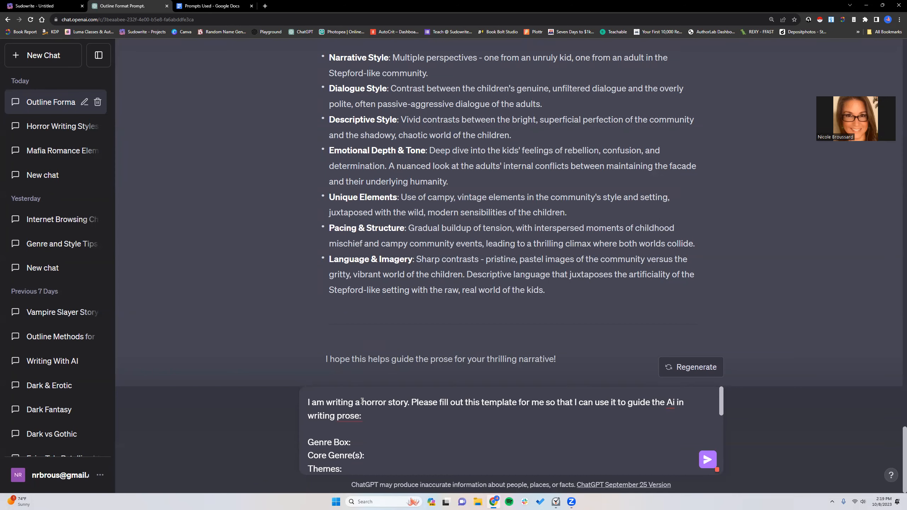
pyautogui.moveTo(362, 401); pyautogui.dragTo(401, 403)
pyautogui.rightClick(410, 403)
pyautogui.click(426, 292)
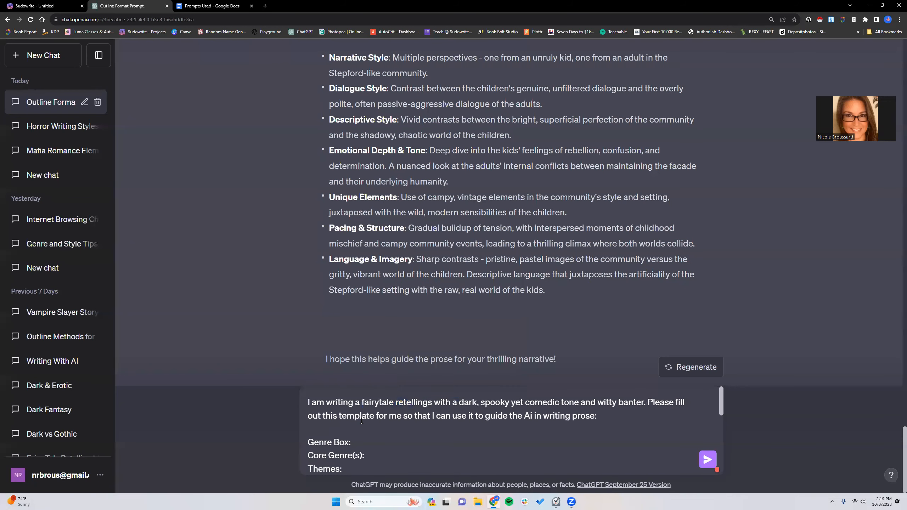
# - Remove the stray "a" before "fairytale retellings" in the prompt and send it
pyautogui.click(361, 402)
pyautogui.press('BackSpace')
pyautogui.press('BackSpace')
pyautogui.press('BackSpace')
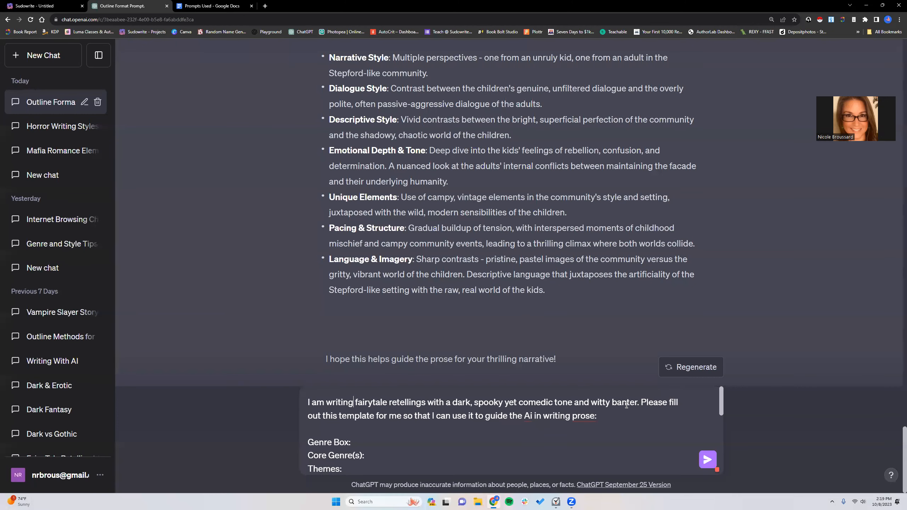
pyautogui.scroll(-10, 418, 418)
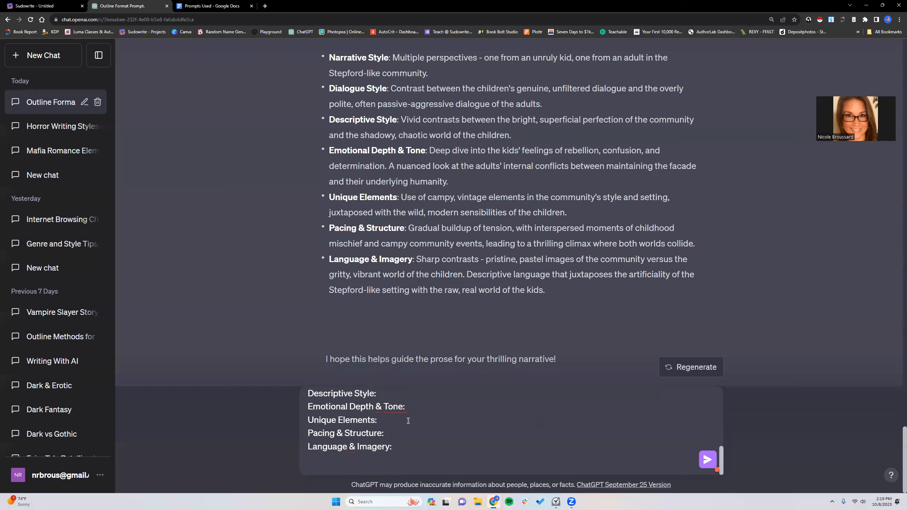
pyautogui.click(706, 466)
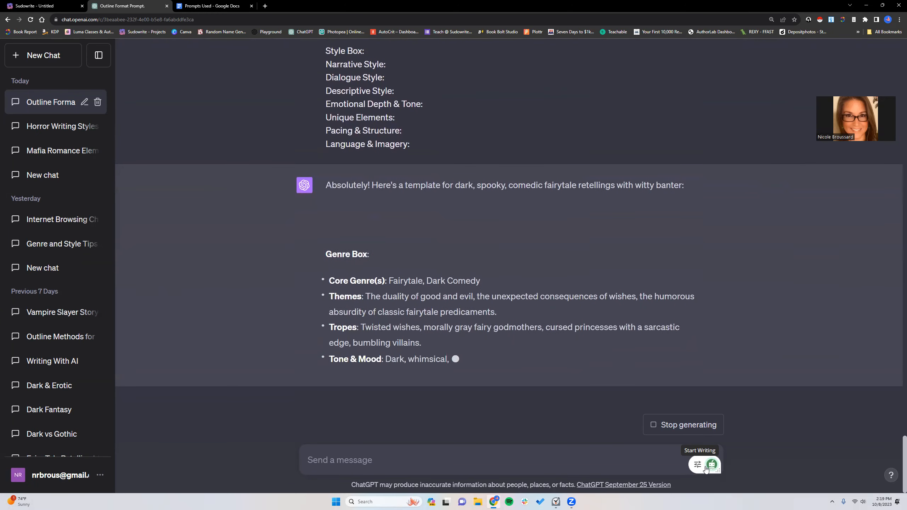
# - Copy the sharing link of the Prompts Used document in Google Docs and close its sharing settings
pyautogui.hotkey('ctrl', 'Tab')
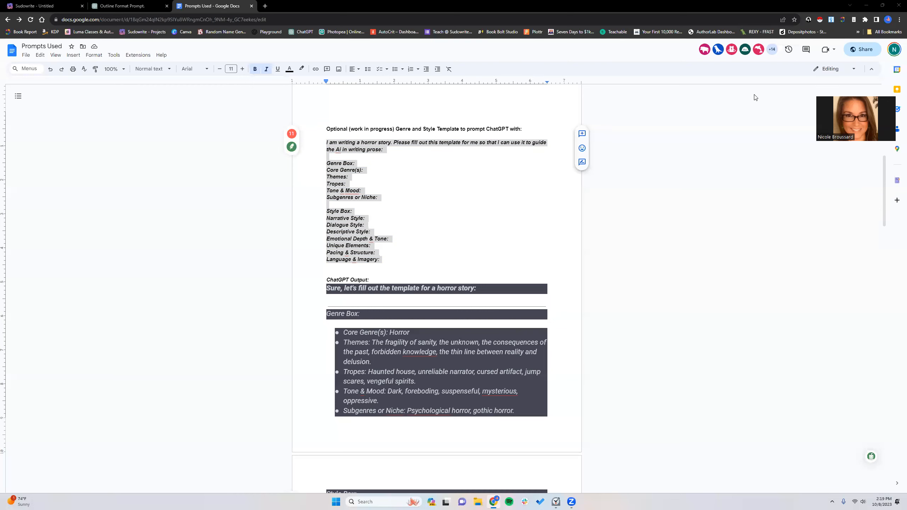
pyautogui.click(862, 49)
pyautogui.click(394, 332)
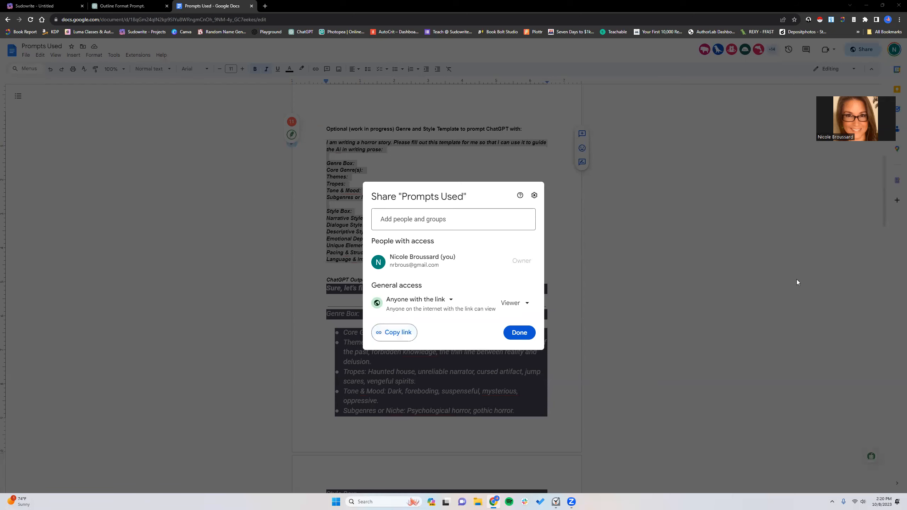
pyautogui.click(528, 334)
# - Review ChatGPT's filled-out template and copy its core genres, "Fairytale, Dark Comedy", into the Genre box of the Sudowrite Story Bible
pyautogui.click(128, 5)
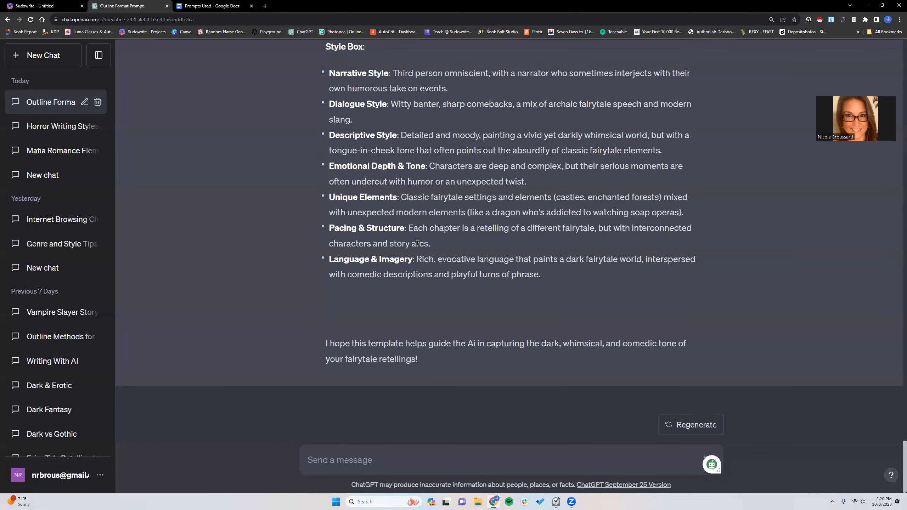
pyautogui.scroll(5, 384, 176)
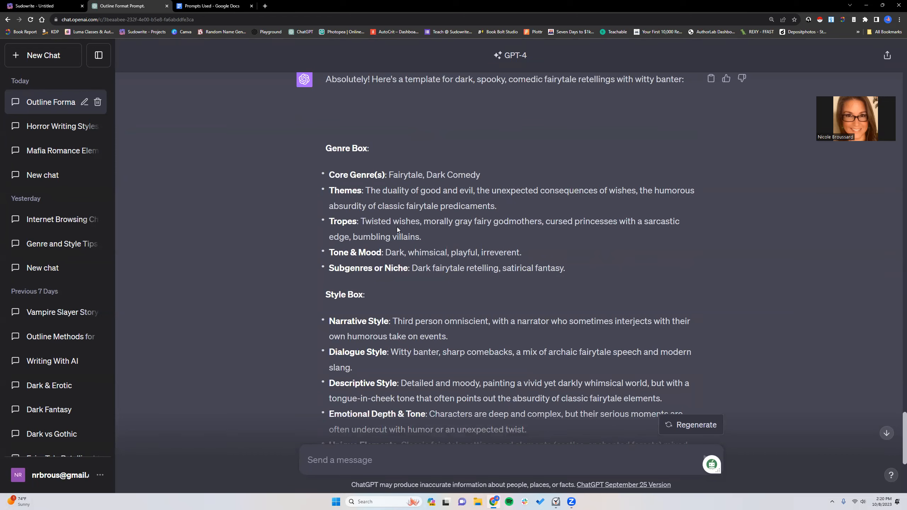
pyautogui.scroll(-1, 356, 197)
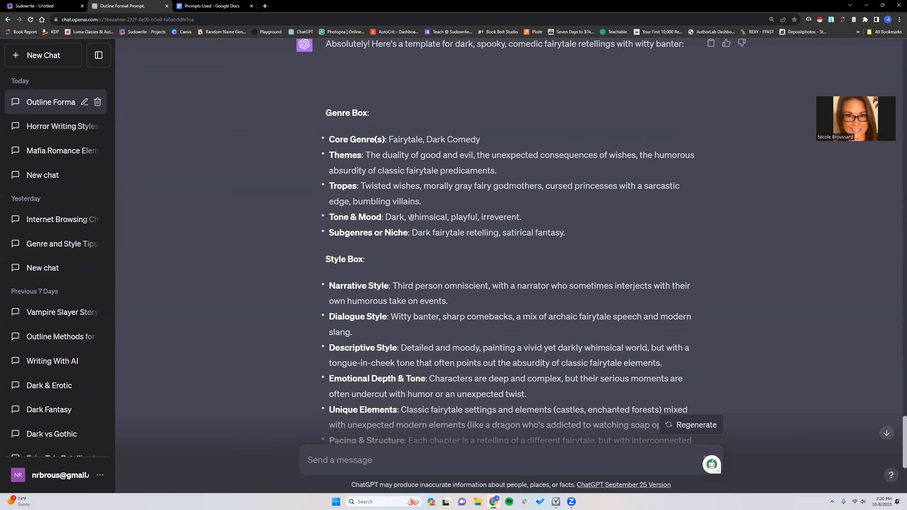
pyautogui.scroll(-1, 288, 158)
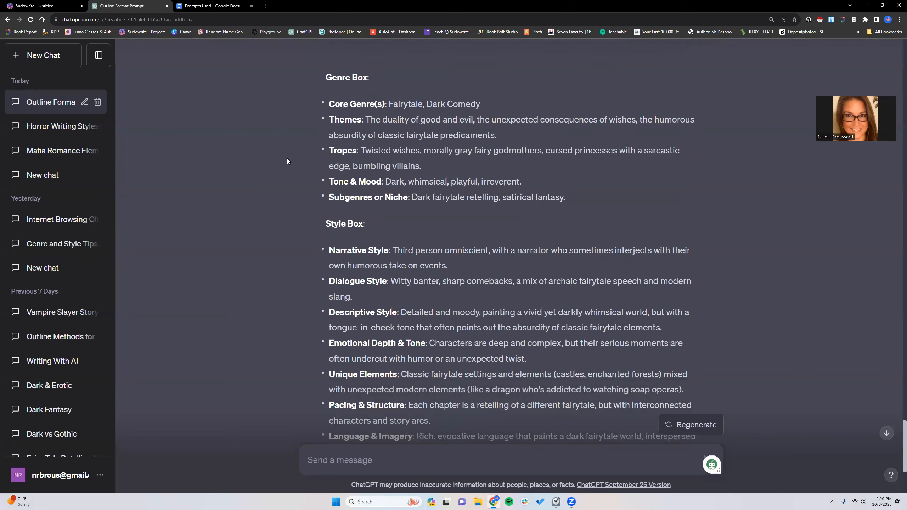
pyautogui.moveTo(389, 103); pyautogui.dragTo(483, 104)
pyautogui.rightClick(452, 104)
pyautogui.click(474, 106)
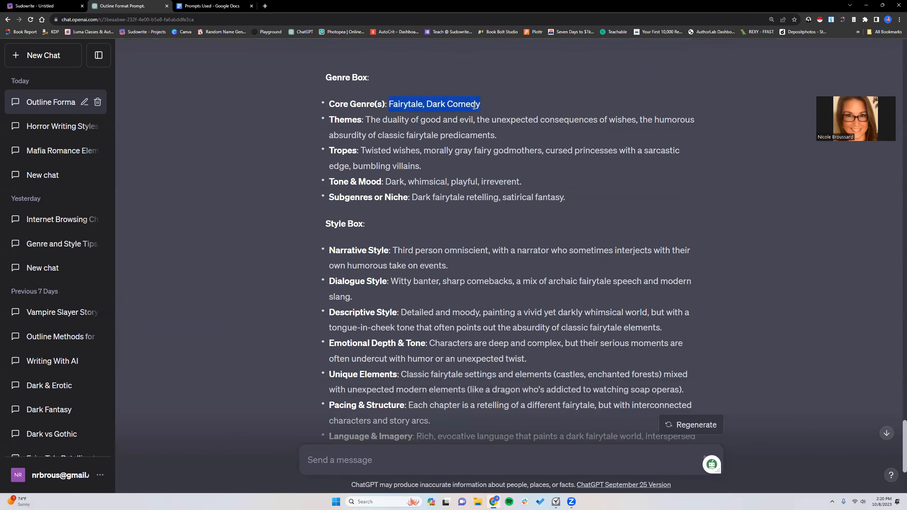
pyautogui.click(56, 6)
pyautogui.click(198, 282)
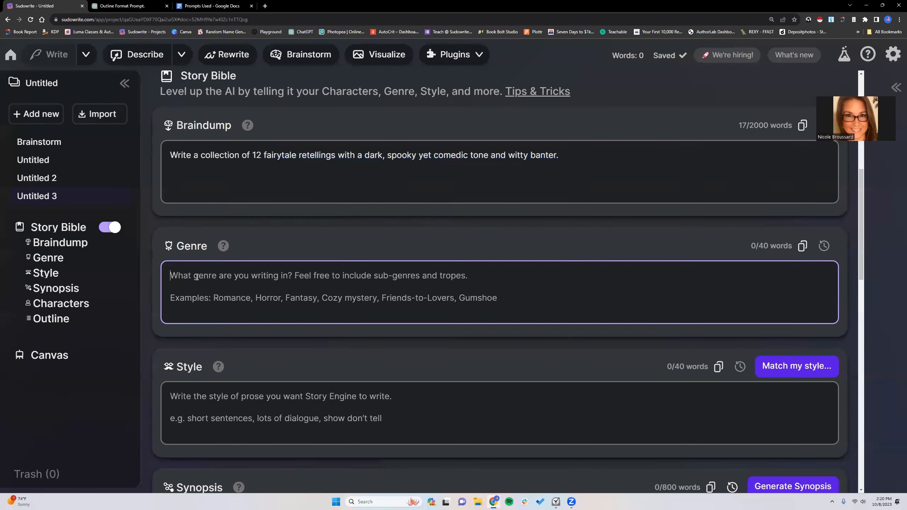
pyautogui.rightClick(198, 280)
pyautogui.click(225, 332)
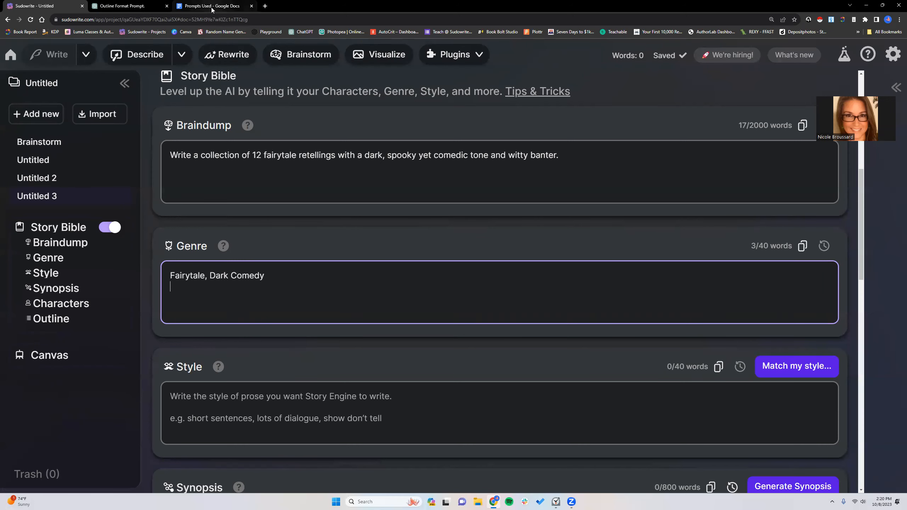
# - Copy the theme "humorous absurdity of classic fairytale predicaments" from ChatGPT onto the second line of Sudowrite's Genre box
pyautogui.click(148, 7)
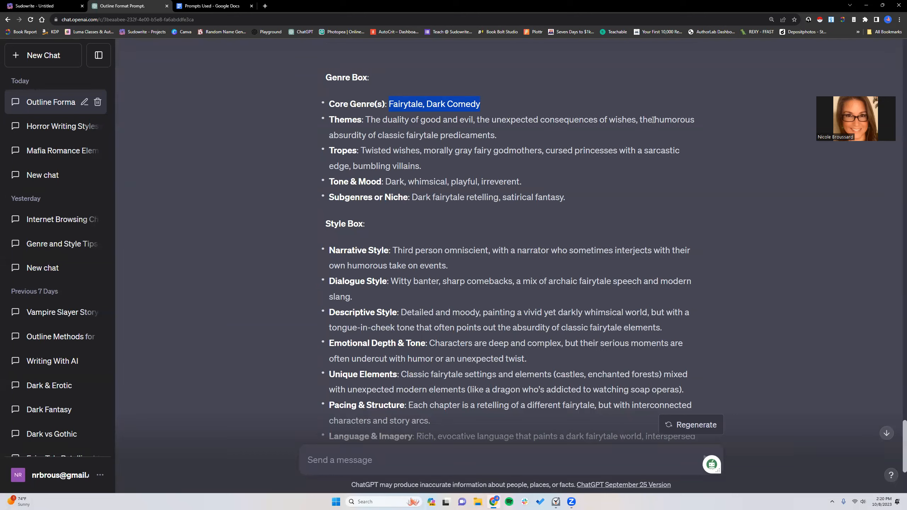
pyautogui.moveTo(655, 120); pyautogui.dragTo(632, 137)
pyautogui.moveTo(498, 136); pyautogui.dragTo(494, 133)
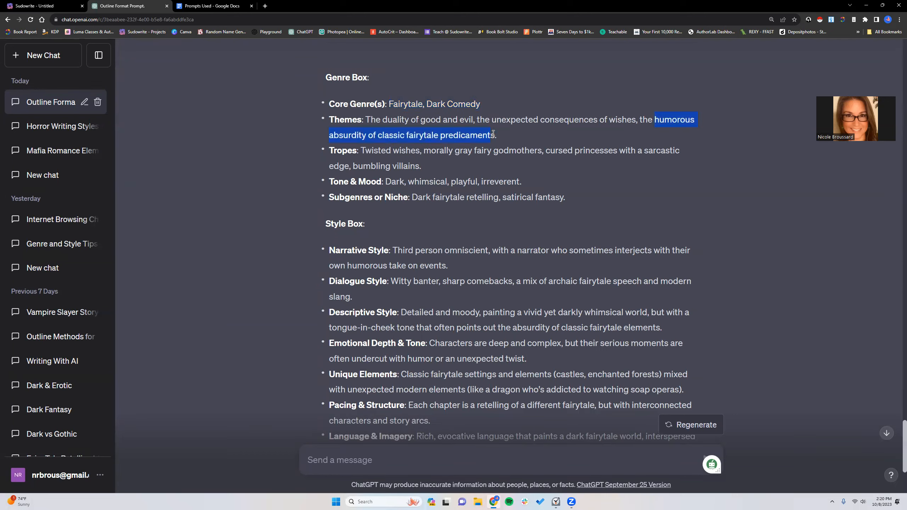
pyautogui.rightClick(493, 134)
pyautogui.click(504, 144)
pyautogui.click(22, 8)
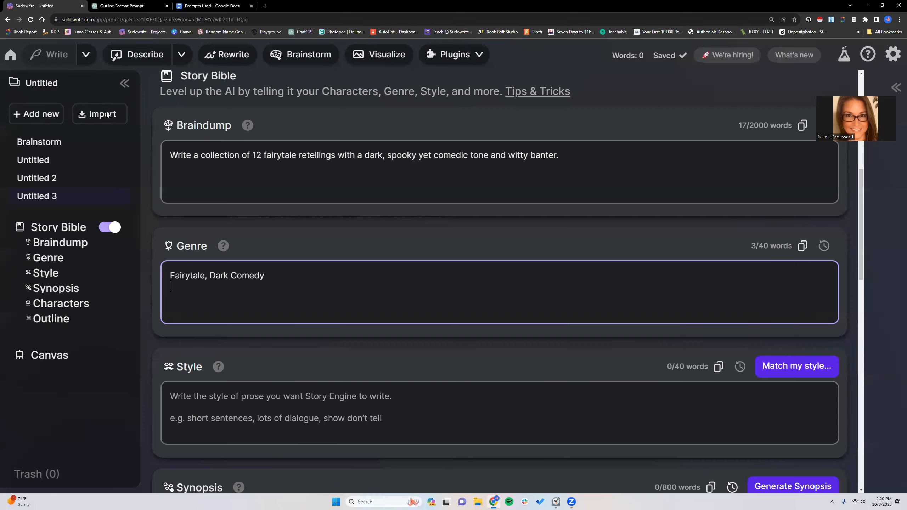
pyautogui.rightClick(180, 287)
pyautogui.click(199, 338)
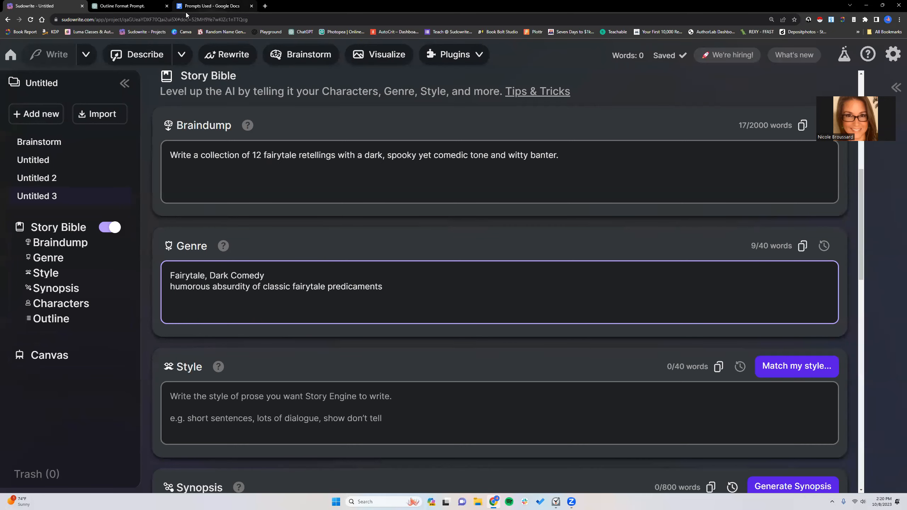
# - Copy ChatGPT's full list of tropes, from "Twisted wishes" to "bumbling villains", onto the third line of Sudowrite's Genre box
pyautogui.click(118, 8)
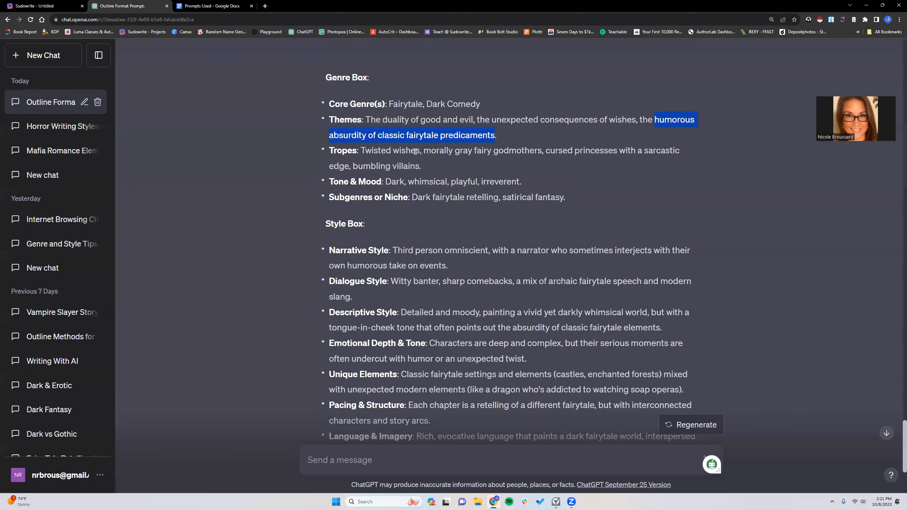
pyautogui.moveTo(360, 151); pyautogui.dragTo(420, 151)
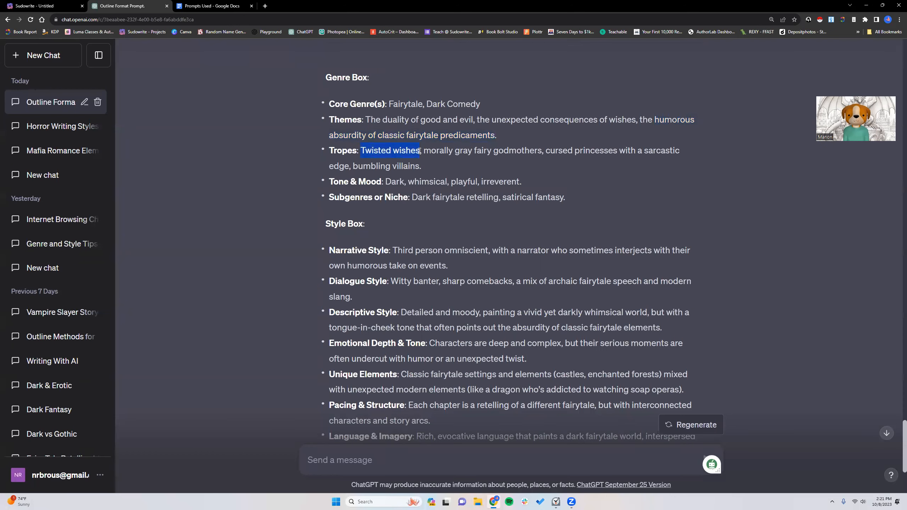
pyautogui.moveTo(420, 151); pyautogui.dragTo(421, 165)
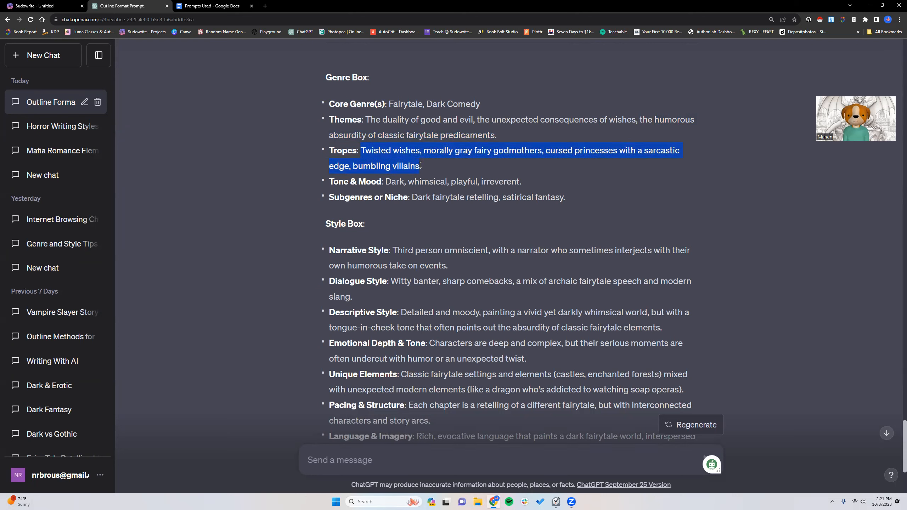
pyautogui.click(48, 7)
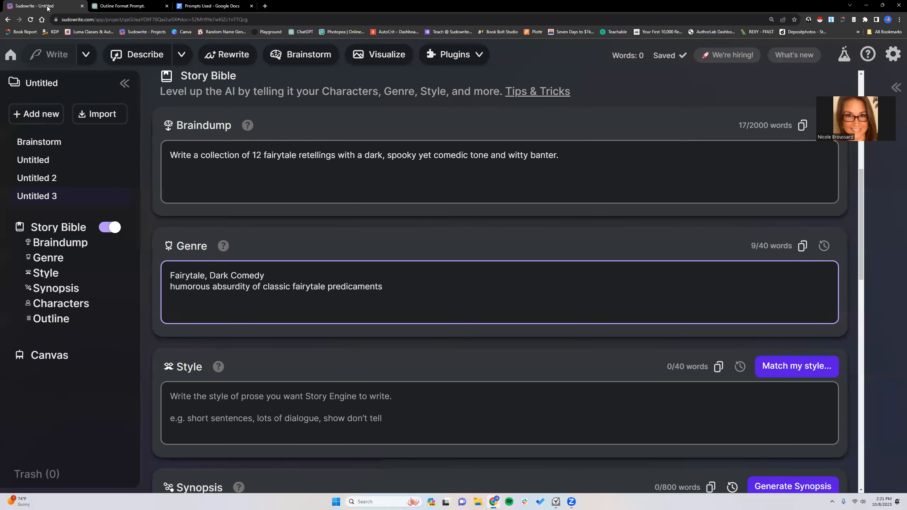
pyautogui.click(127, 5)
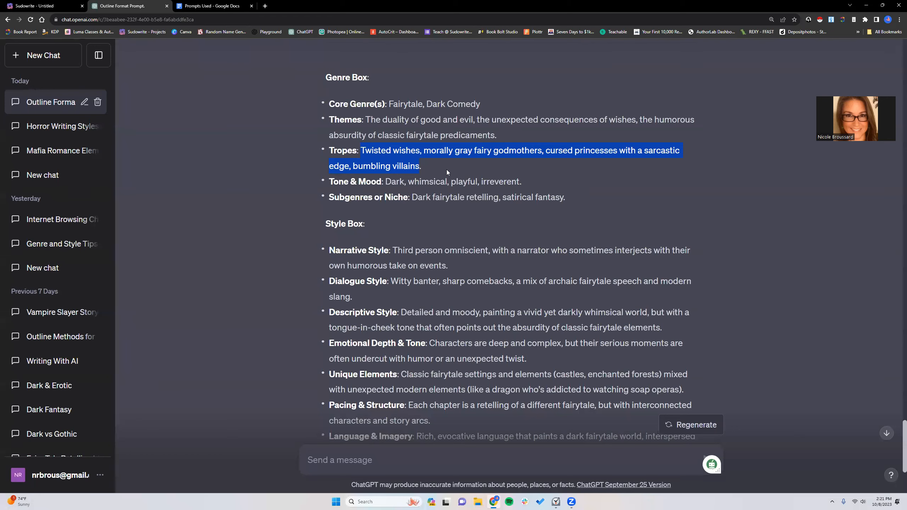
pyautogui.rightClick(411, 157)
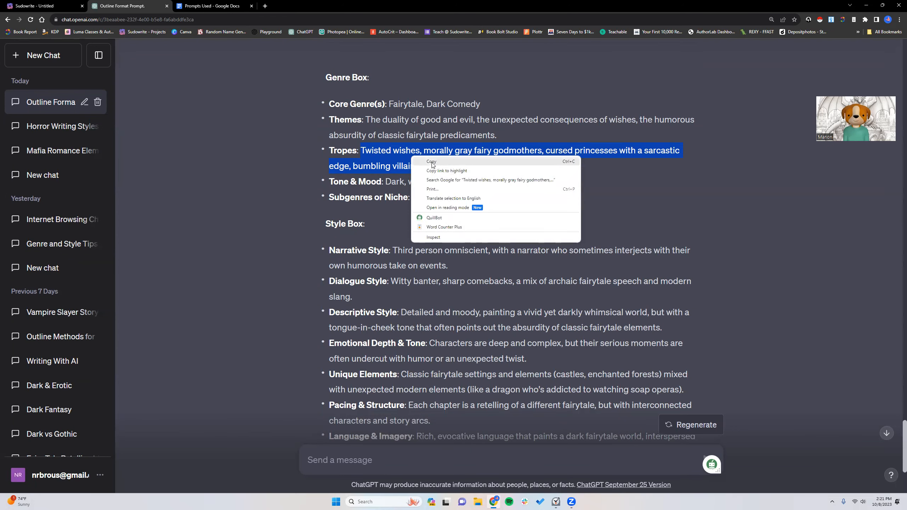
pyautogui.click(431, 161)
pyautogui.click(39, 6)
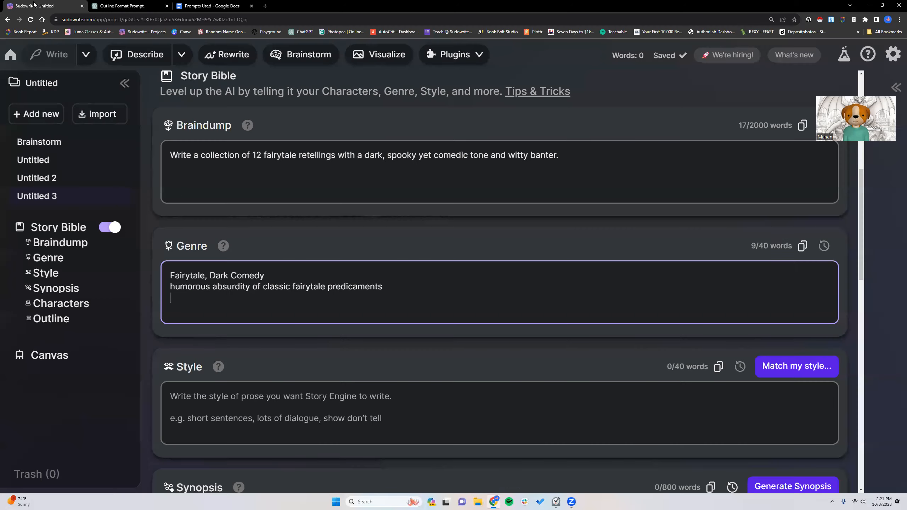
pyautogui.rightClick(206, 297)
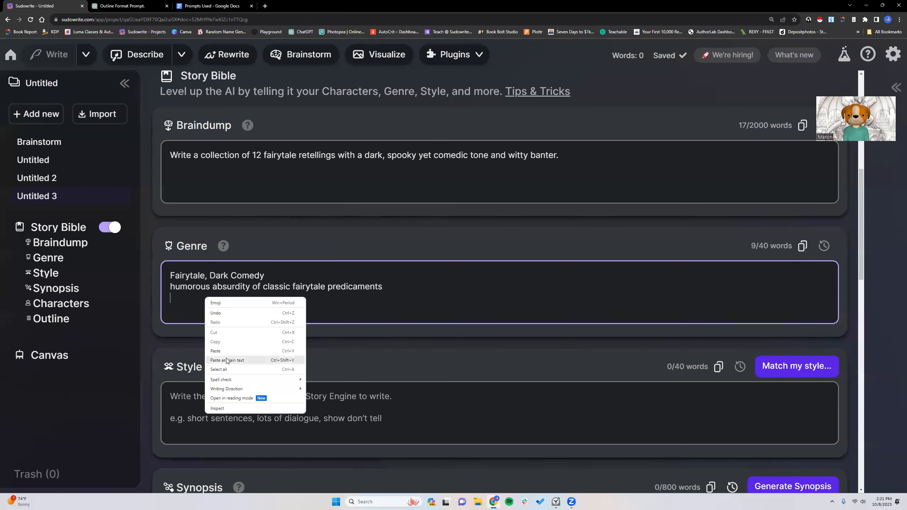
pyautogui.click(225, 351)
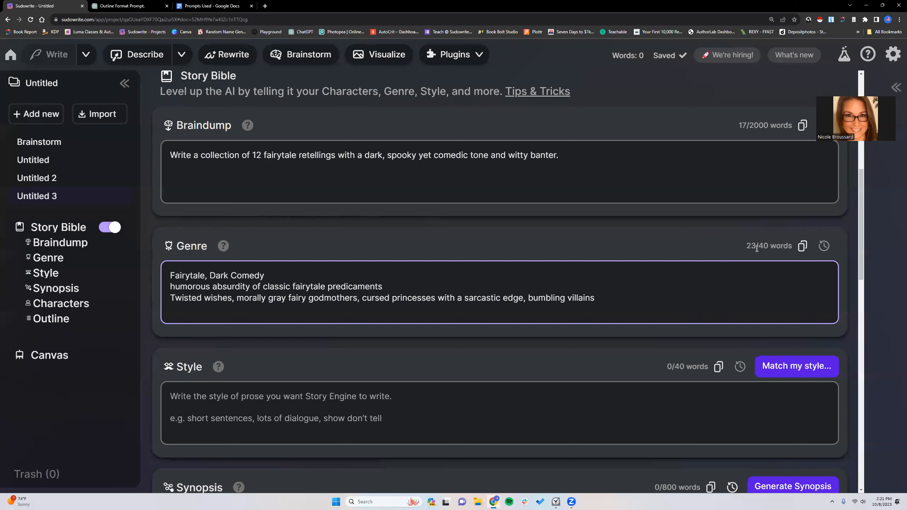
# - Check the Genre word count and hyphenate the last trope as "bumbling-villains"
pyautogui.moveTo(769, 246); pyautogui.dragTo(754, 246)
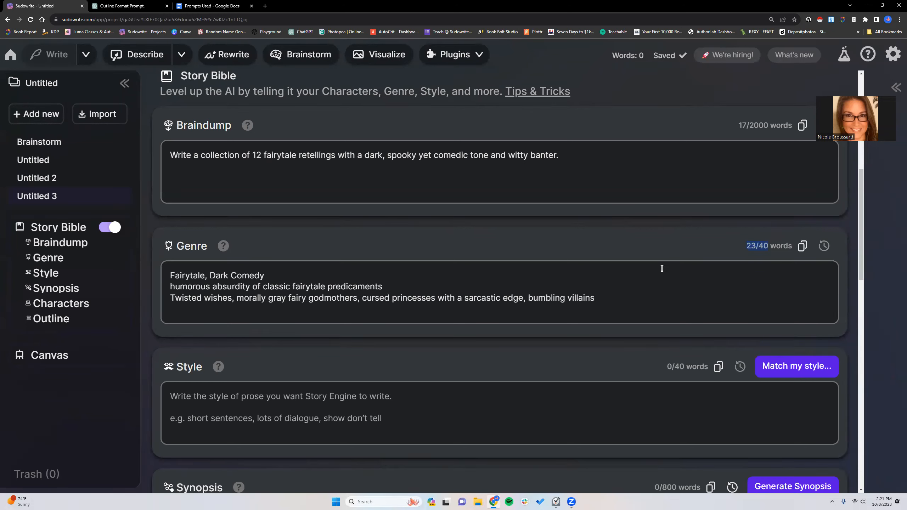
pyautogui.click(569, 298)
pyautogui.press('BackSpace')
pyautogui.write('-')
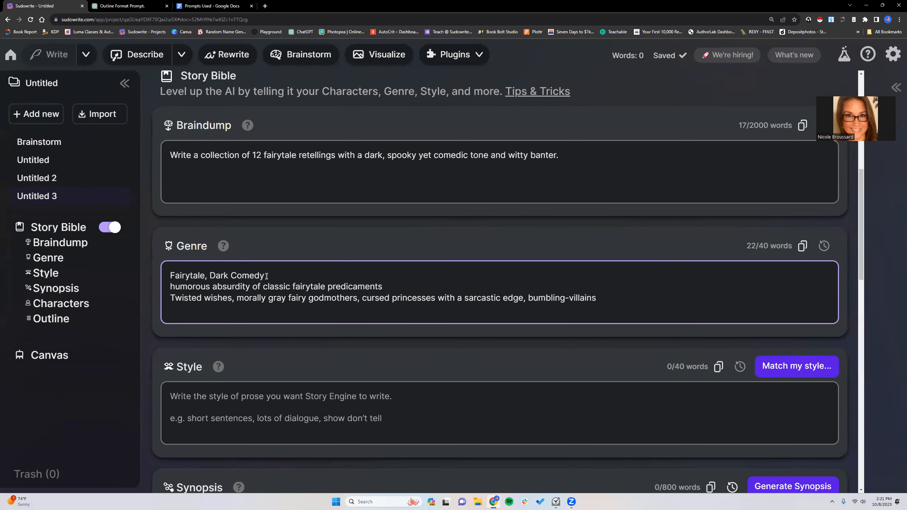
# - Hyphenate "Dark-Comedy" and "Twisted-wishes" in the Genre box to reduce its word count, and check the count
pyautogui.click(230, 275)
pyautogui.press('BackSpace')
pyautogui.write('-')
pyautogui.click(206, 300)
pyautogui.press('BackSpace')
pyautogui.write('-')
pyautogui.doubleClick(752, 246)
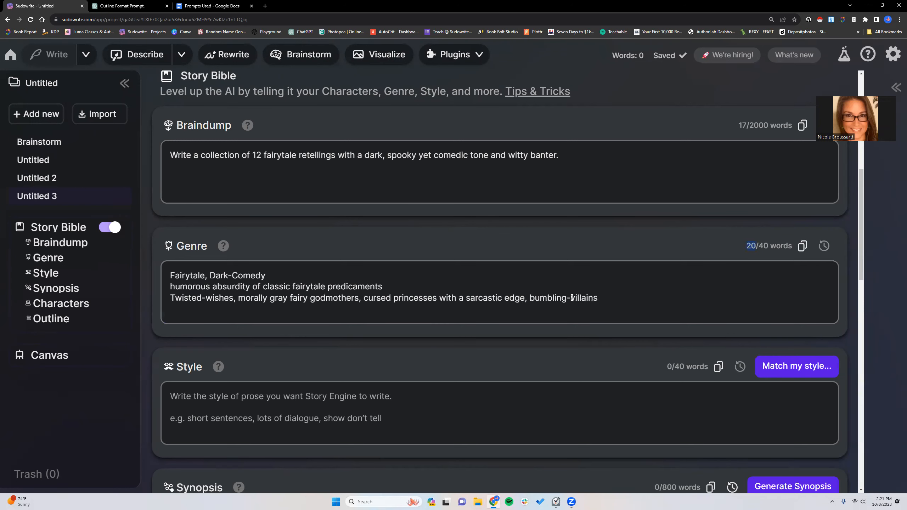
# - Copy ChatGPT's tone and mood, "Dark, whimsical, playful, irreverent", onto a new fourth line of Sudowrite's Genre box
pyautogui.click(601, 296)
pyautogui.press('Return')
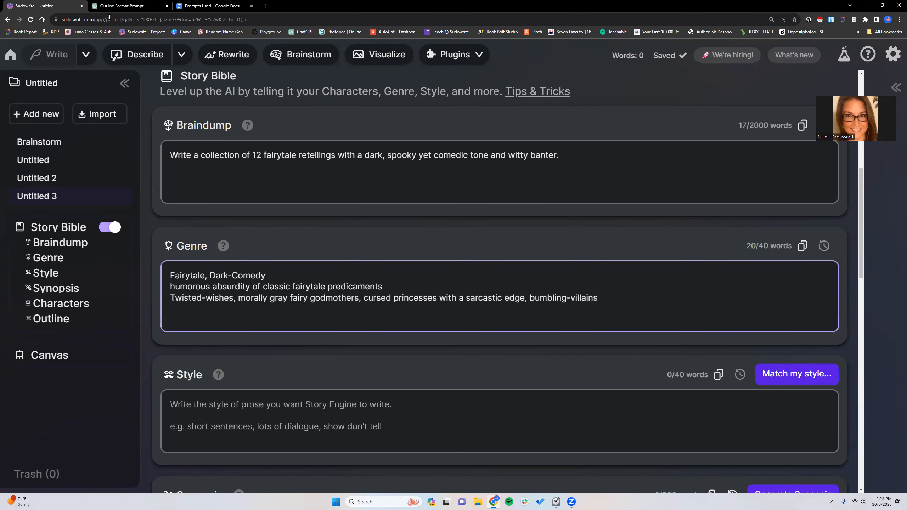
pyautogui.click(127, 7)
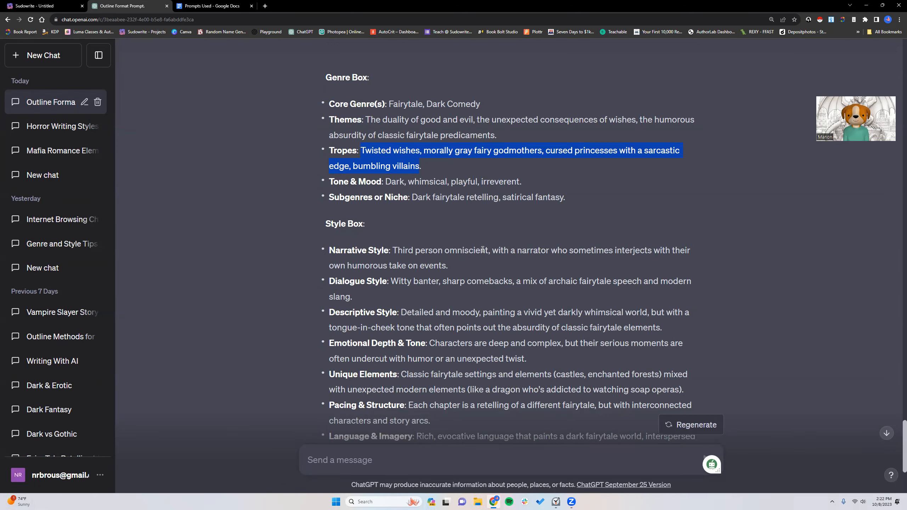
pyautogui.click(330, 104)
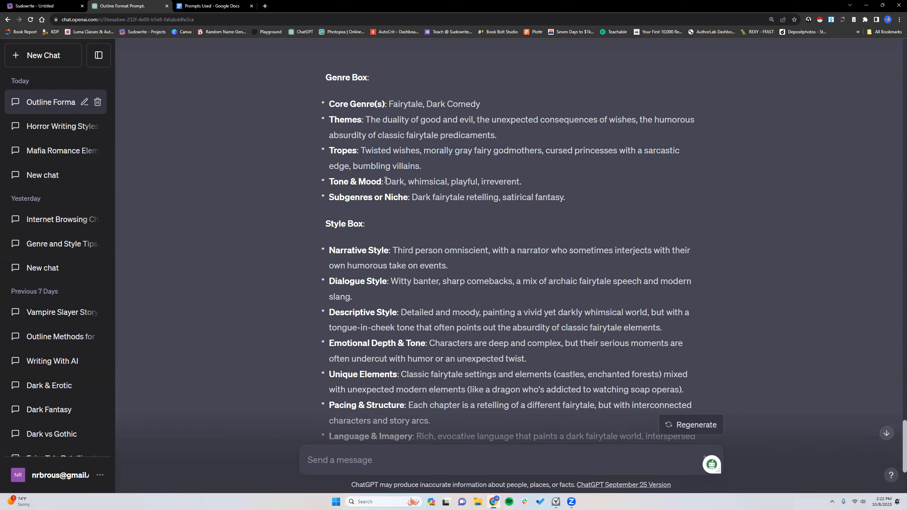
pyautogui.moveTo(385, 181); pyautogui.dragTo(516, 180)
pyautogui.rightClick(516, 180)
pyautogui.click(523, 188)
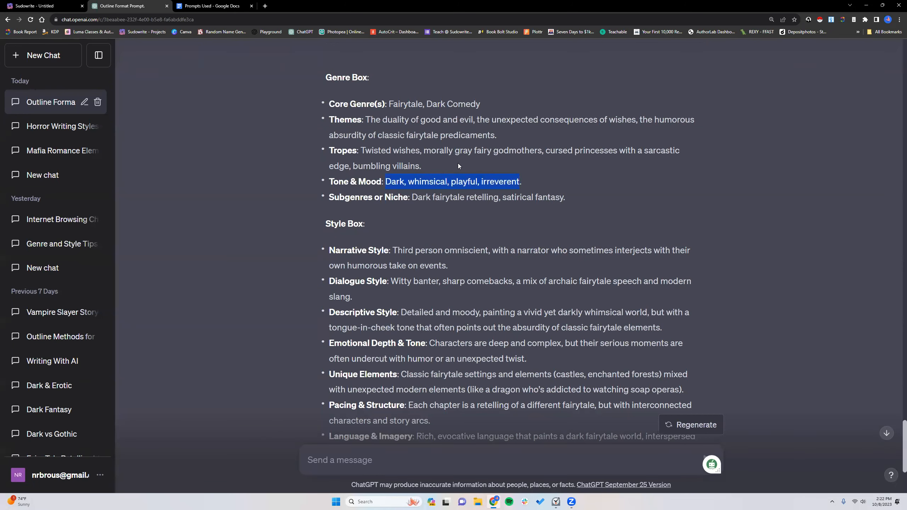
pyautogui.click(40, 6)
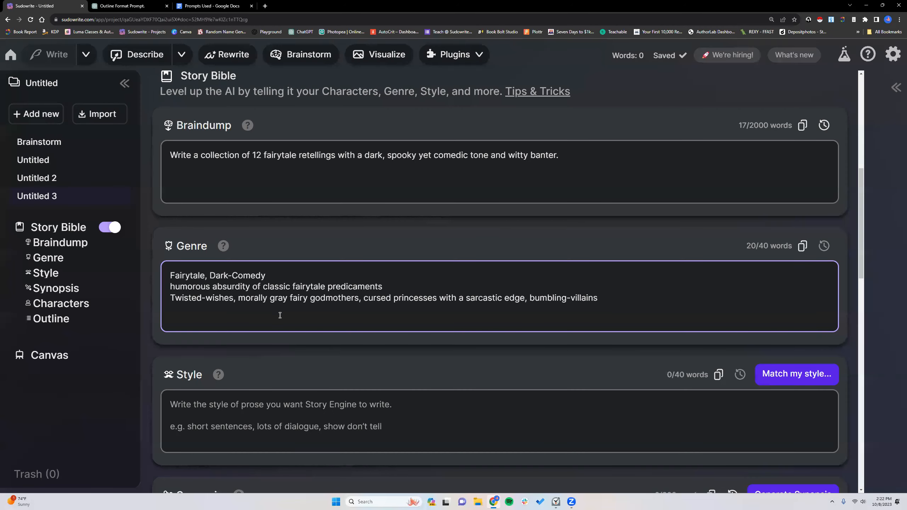
pyautogui.rightClick(206, 310)
pyautogui.click(223, 365)
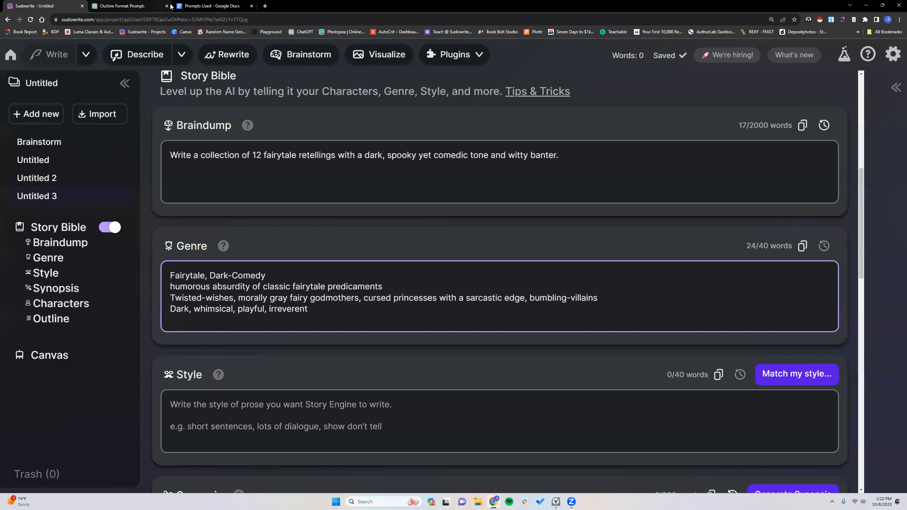
# - Copy ChatGPT's subgenres, "Dark fairytale retelling, satirical fantasy", onto a new fifth line of Sudowrite's Genre box
pyautogui.click(145, 6)
pyautogui.scroll(-1, 318, 214)
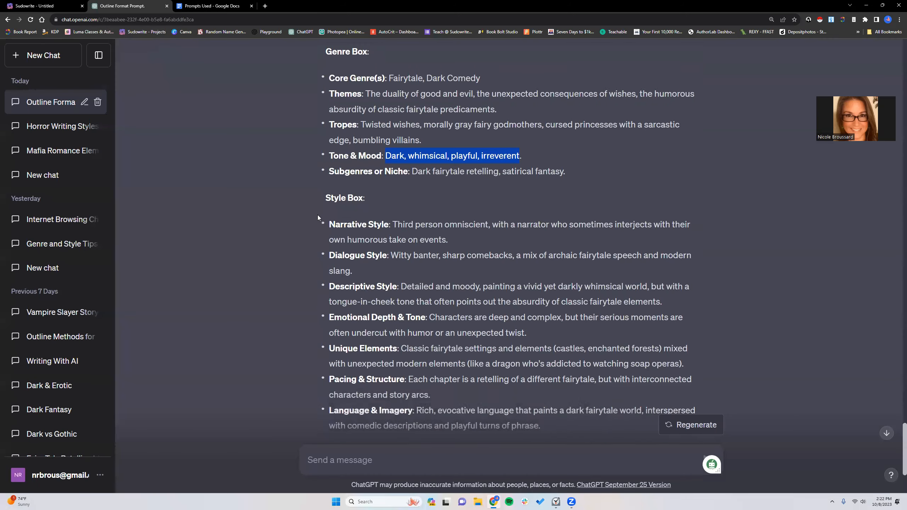
pyautogui.click(59, 8)
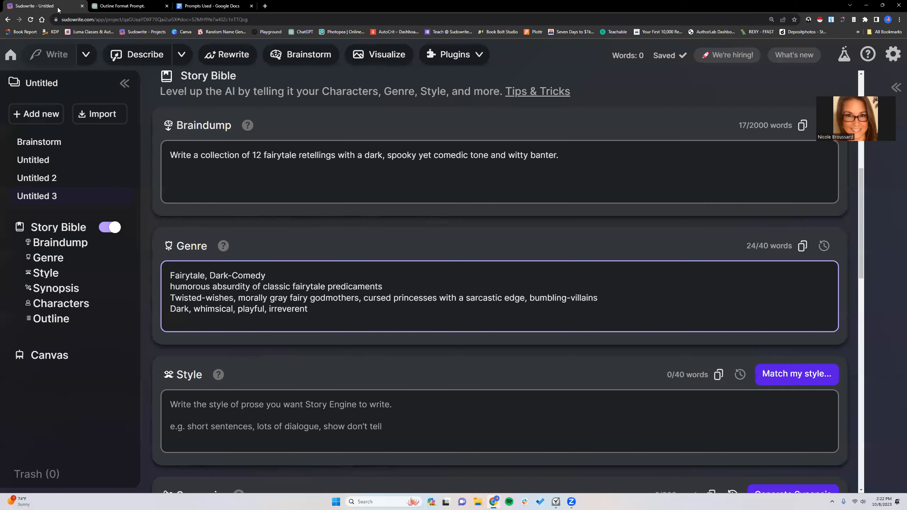
pyautogui.click(142, 5)
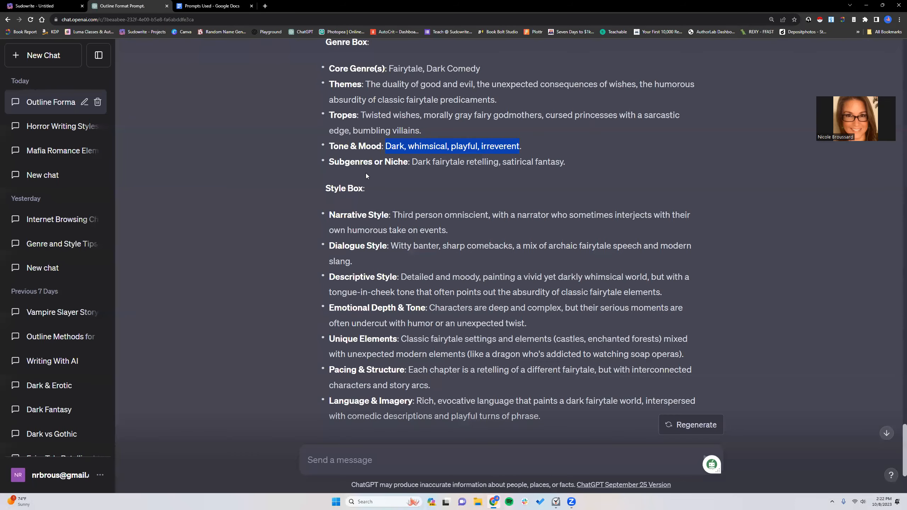
pyautogui.moveTo(412, 162); pyautogui.dragTo(563, 161)
pyautogui.rightClick(563, 162)
pyautogui.click(565, 172)
pyautogui.moveTo(388, 85); pyautogui.dragTo(488, 100)
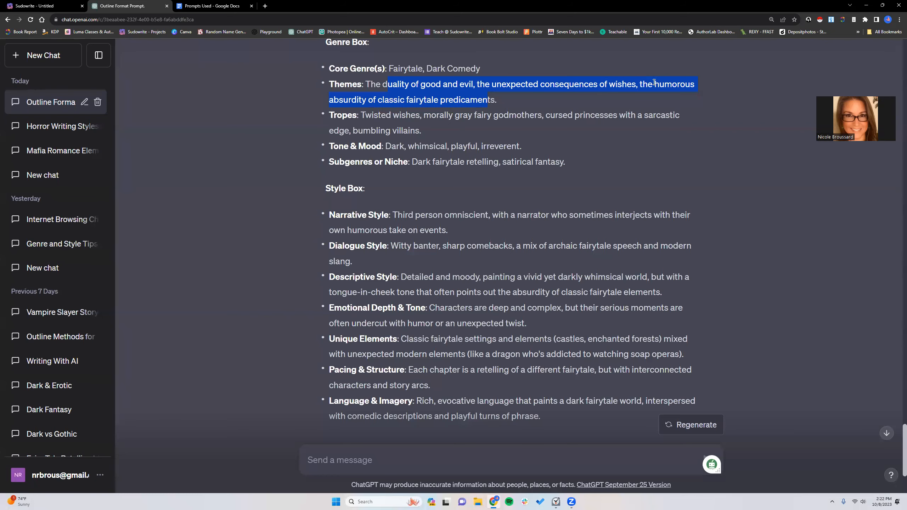
pyautogui.click(46, 3)
pyautogui.click(308, 310)
pyautogui.press('Return')
pyautogui.rightClick(195, 317)
pyautogui.click(216, 372)
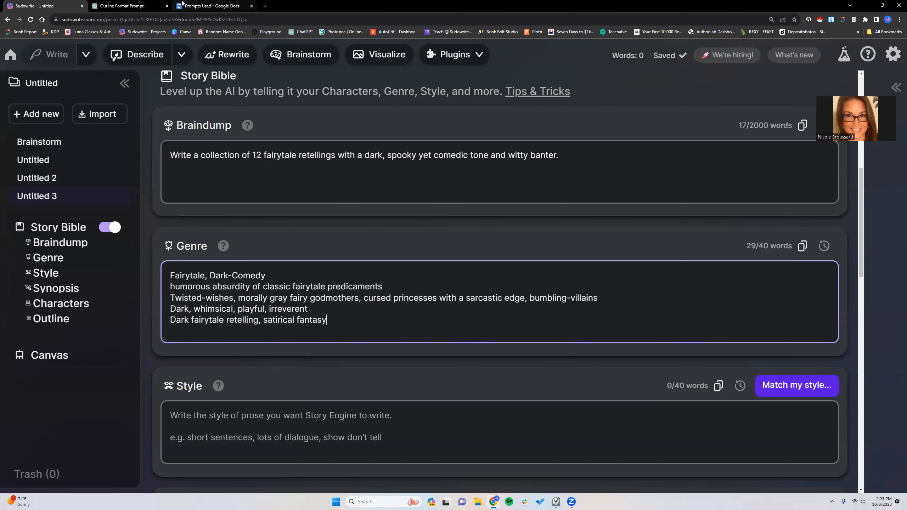
# - Copy ChatGPT's Style Box list, from Narrative Style to Language & Imagery, and return to Sudowrite's Style box
pyautogui.click(123, 6)
pyautogui.moveTo(332, 214); pyautogui.dragTo(549, 276)
pyautogui.scroll(-4, 389, 247)
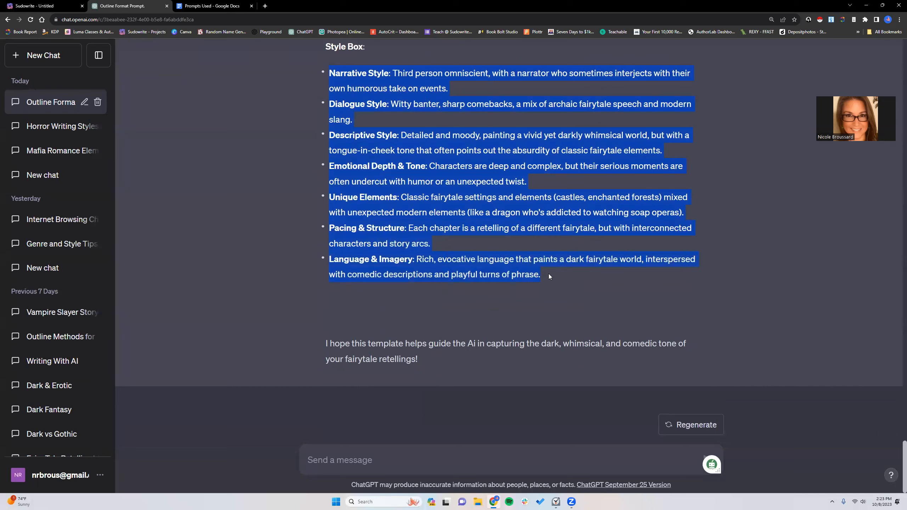
pyautogui.rightClick(496, 225)
pyautogui.click(515, 228)
pyautogui.click(45, 5)
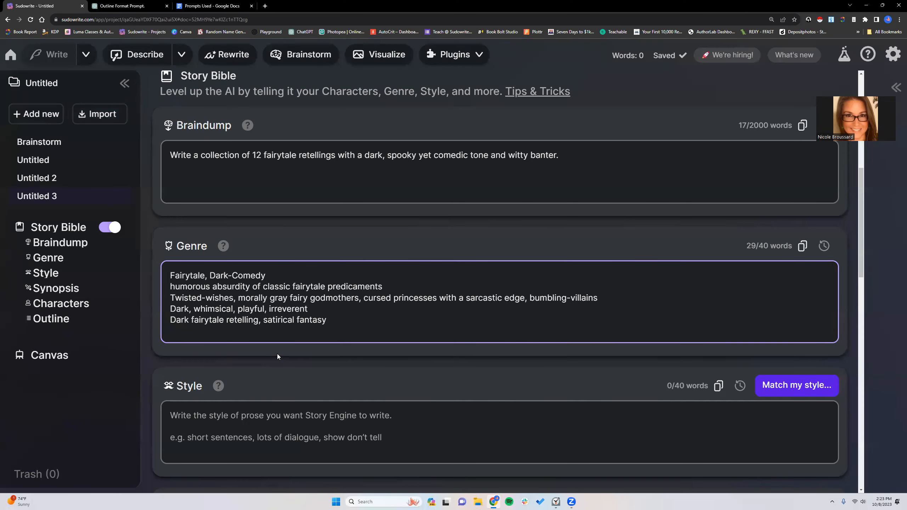
pyautogui.click(287, 424)
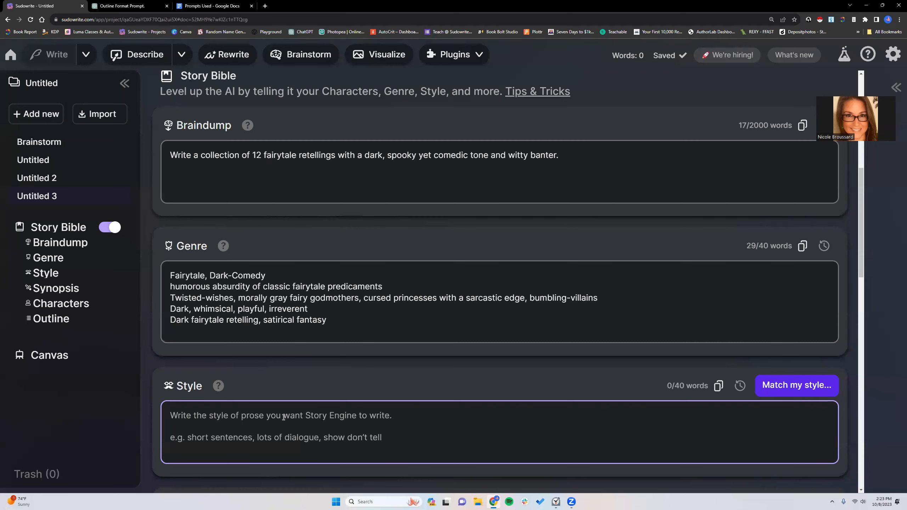
# - Look at the Match my style template without supplying a writing sample, and close it
pyautogui.click(776, 386)
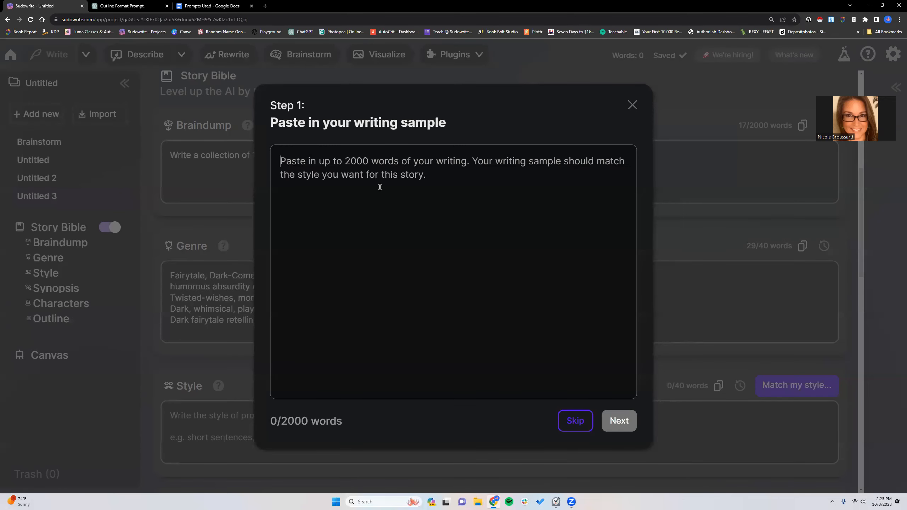
pyautogui.click(575, 422)
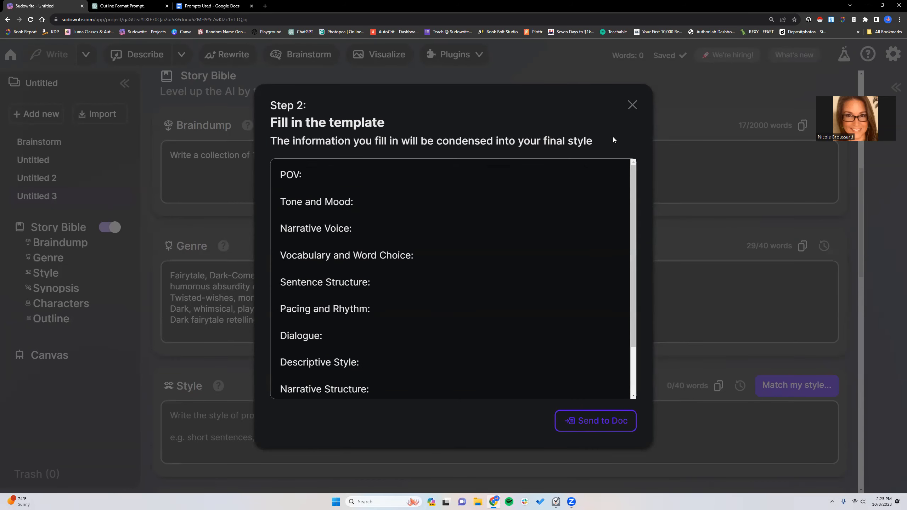
pyautogui.click(631, 105)
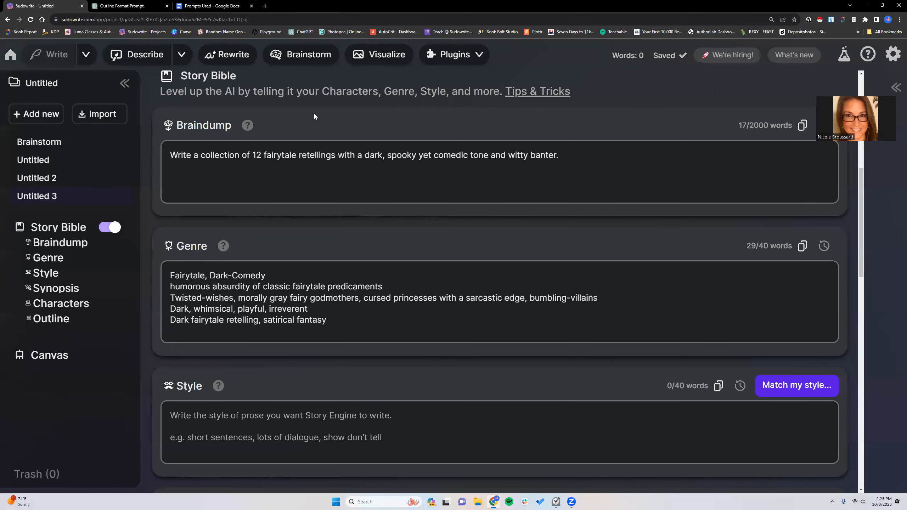
# - Copy ChatGPT's filled-out Genre Box and Style Box sections together and return to Sudowrite
pyautogui.click(136, 5)
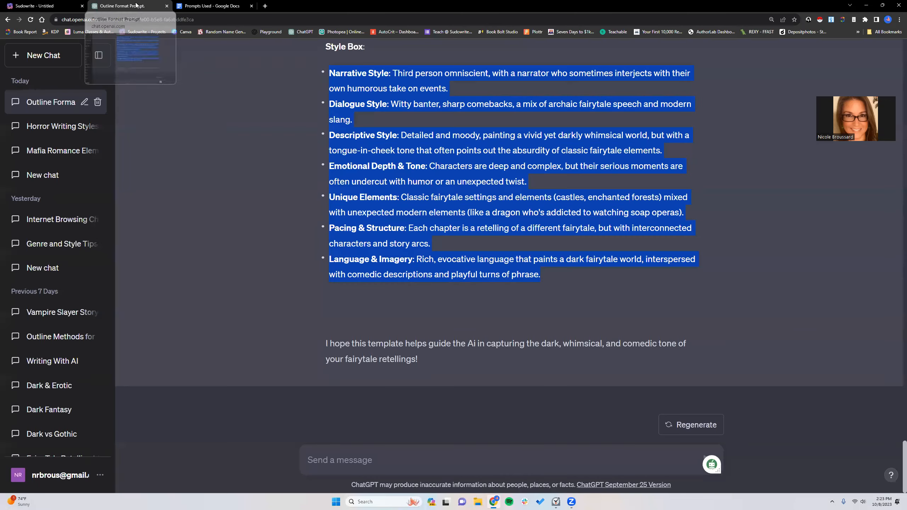
pyautogui.scroll(5, 336, 151)
pyautogui.moveTo(323, 123)
pyautogui.mouseDown()
pyautogui.moveTo(393, 336)
pyautogui.moveTo(395, 247)
pyautogui.moveTo(546, 300)
pyautogui.moveTo(544, 310)
pyautogui.mouseUp()
pyautogui.rightClick(528, 249)
pyautogui.click(540, 253)
pyautogui.click(50, 5)
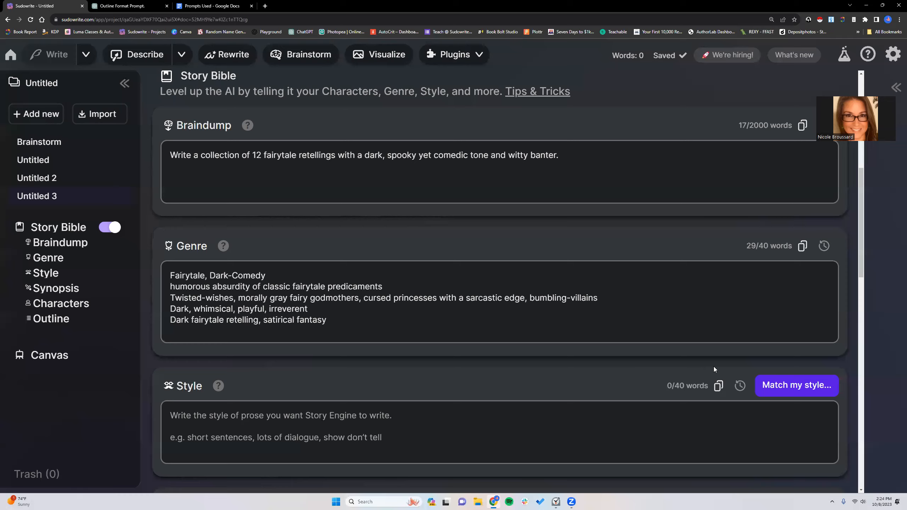
# - Try to match the style using the copied template as writing sample, review the generated analysis, and close it
pyautogui.click(796, 385)
pyautogui.rightClick(316, 161)
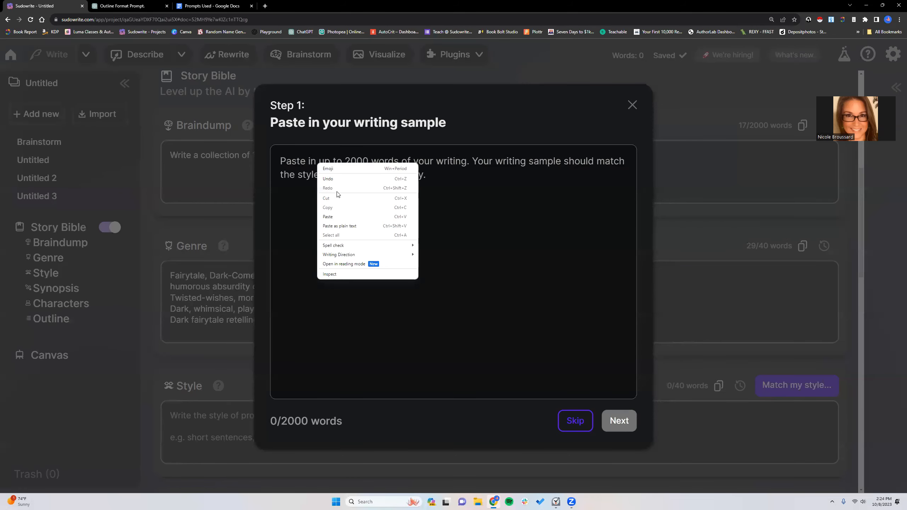
pyautogui.click(338, 213)
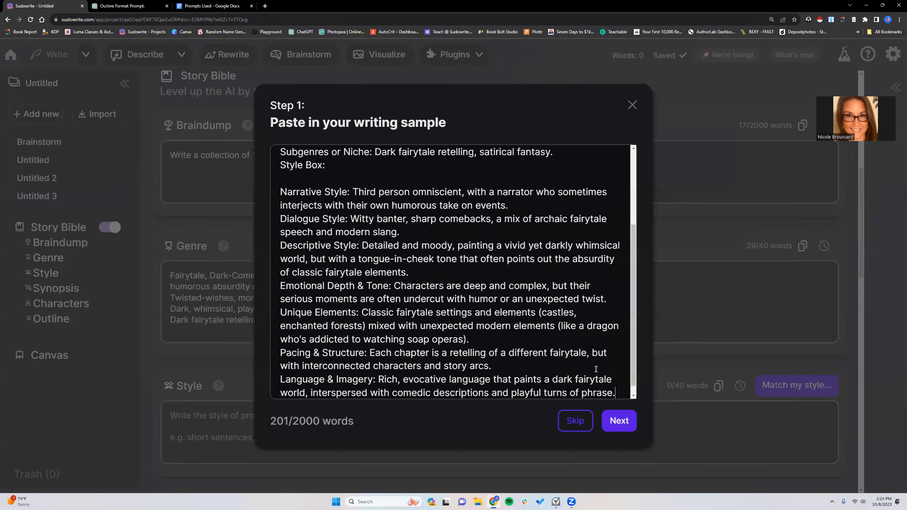
pyautogui.click(621, 422)
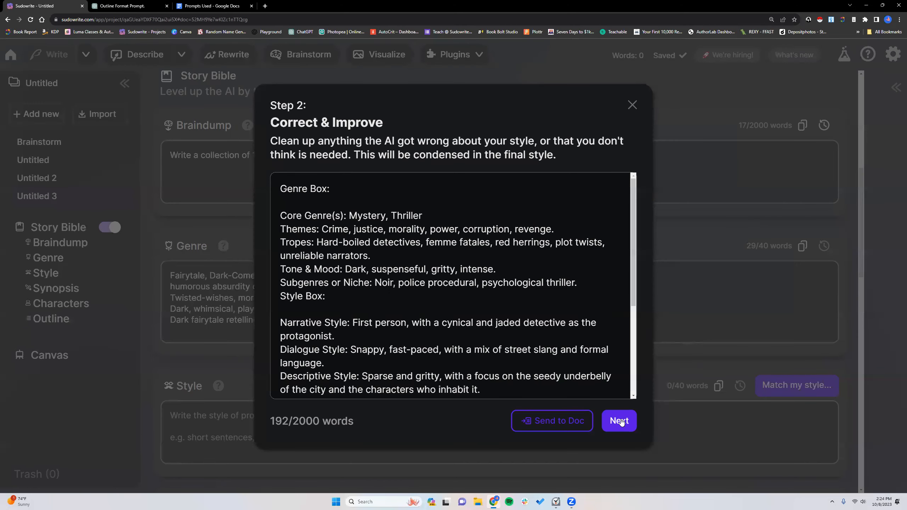
pyautogui.scroll(-4, 480, 310)
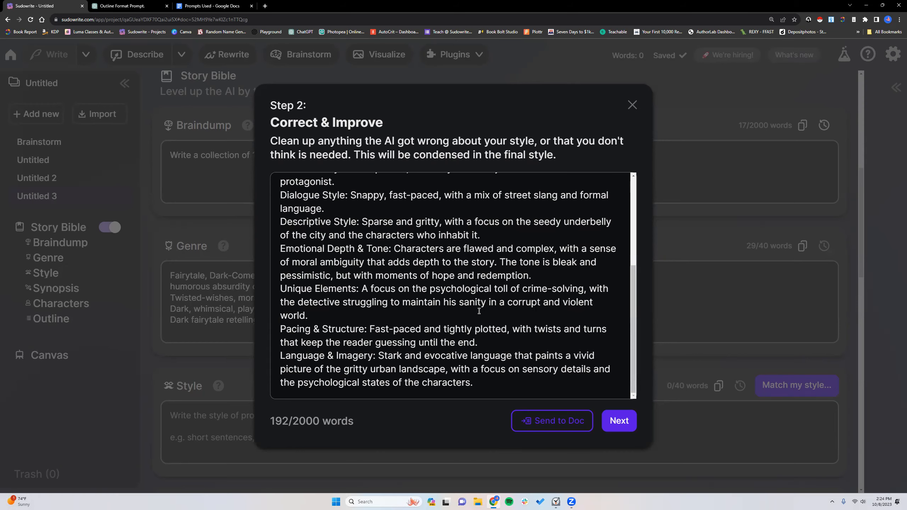
pyautogui.scroll(5, 479, 311)
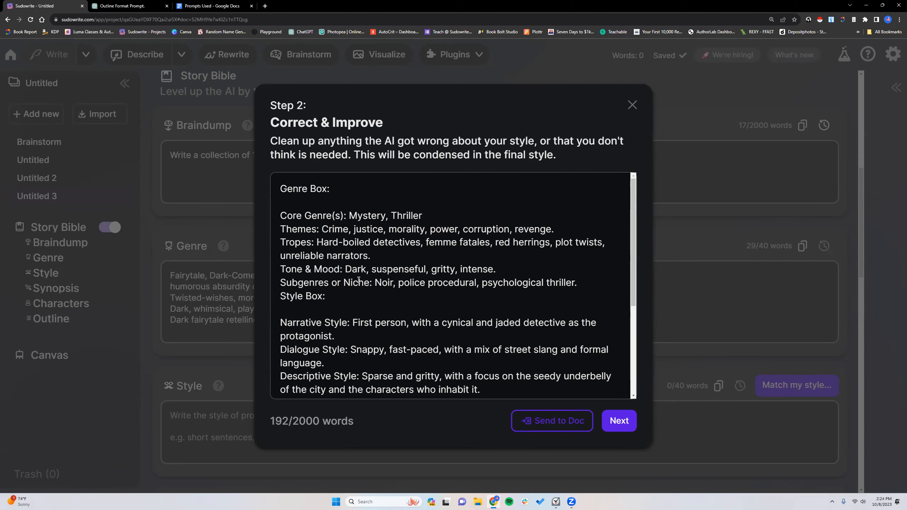
pyautogui.click(632, 104)
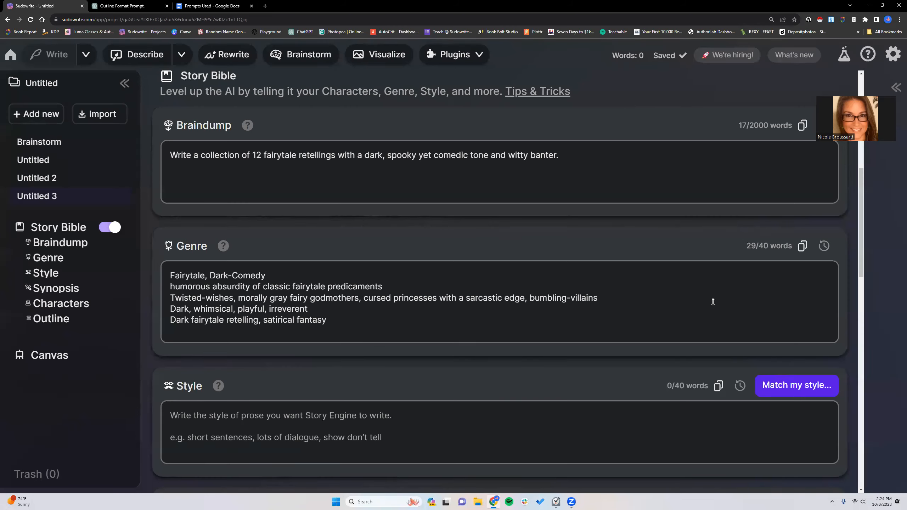
# - Look through the blank style template headings down to Cultural and Historical Context, and close the dialog
pyautogui.click(790, 385)
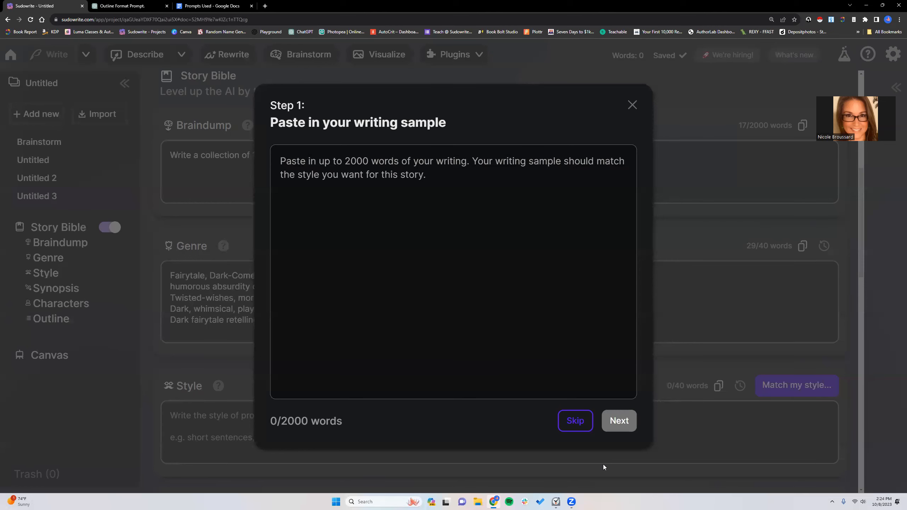
pyautogui.click(580, 421)
pyautogui.scroll(-3, 336, 243)
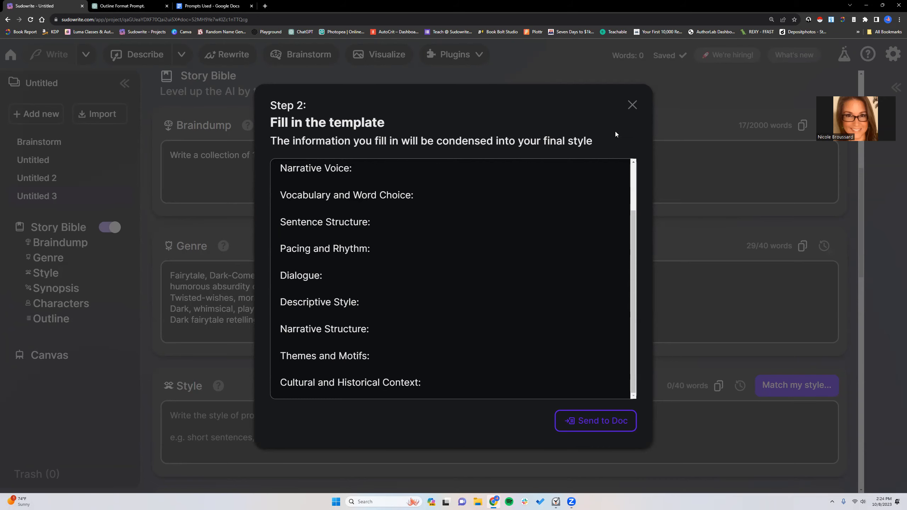
pyautogui.click(632, 104)
# - Run Match my style again with the copied genre and style template as writing sample, and review the generated analysis
pyautogui.click(814, 388)
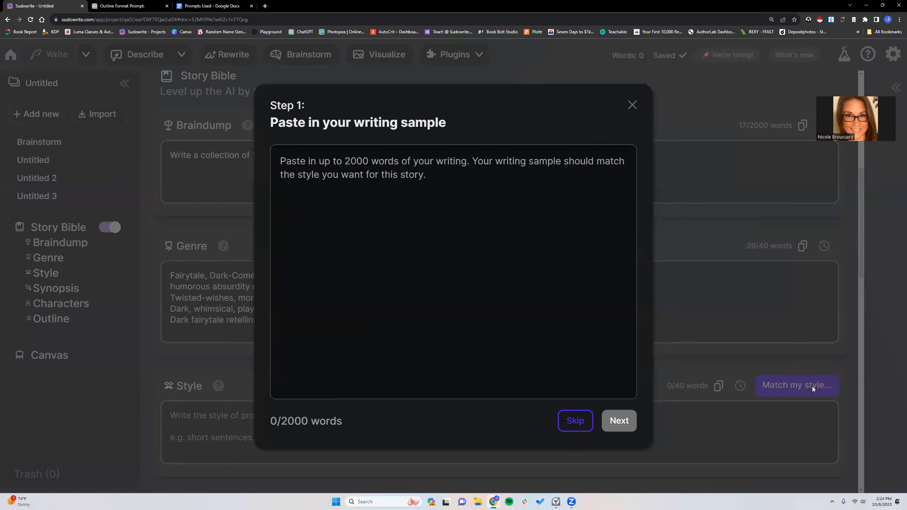
pyautogui.rightClick(378, 184)
pyautogui.click(393, 240)
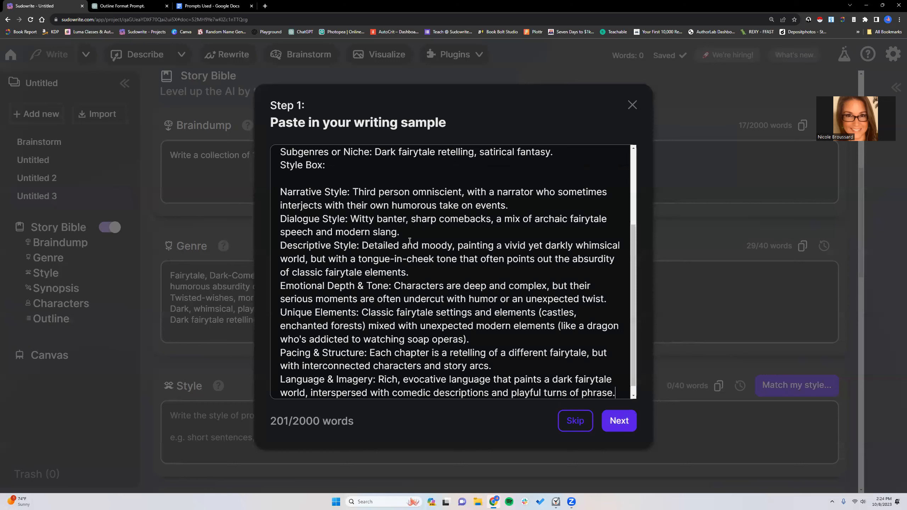
pyautogui.click(620, 421)
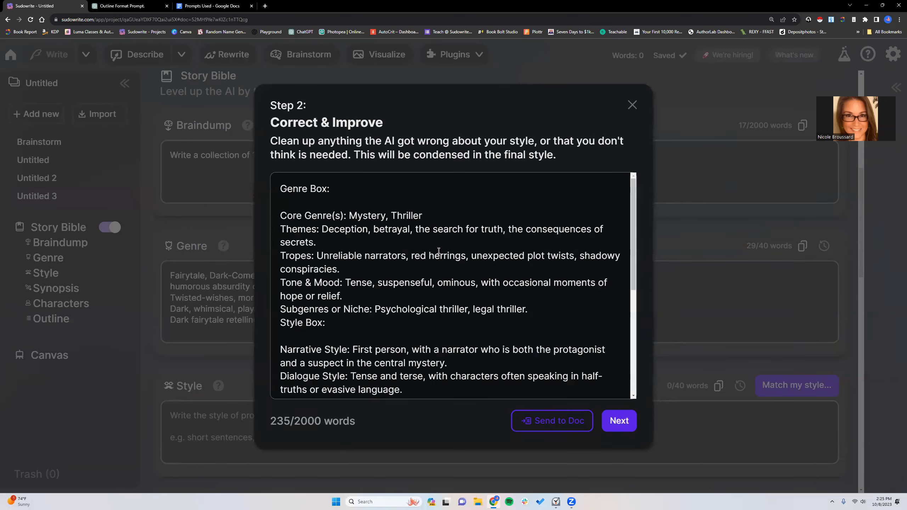
pyautogui.scroll(-1, 419, 262)
pyautogui.scroll(-5, 420, 262)
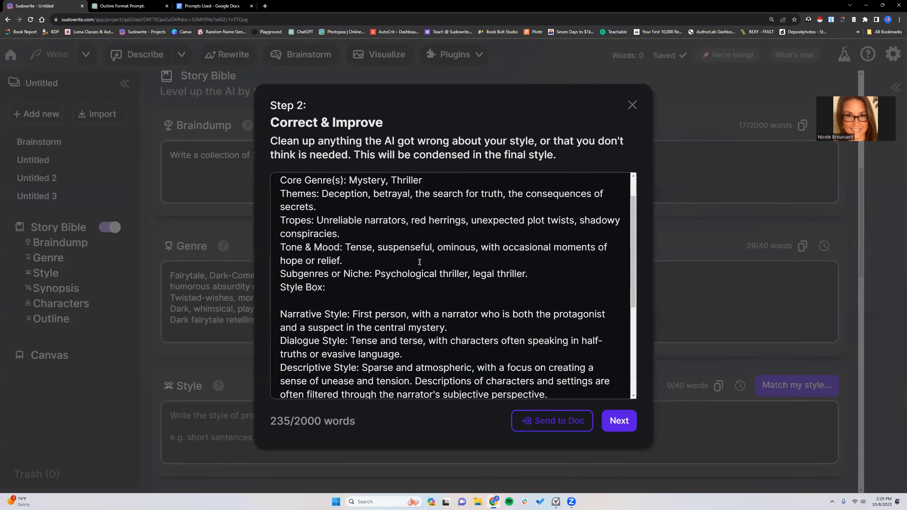
pyautogui.scroll(-1, 420, 262)
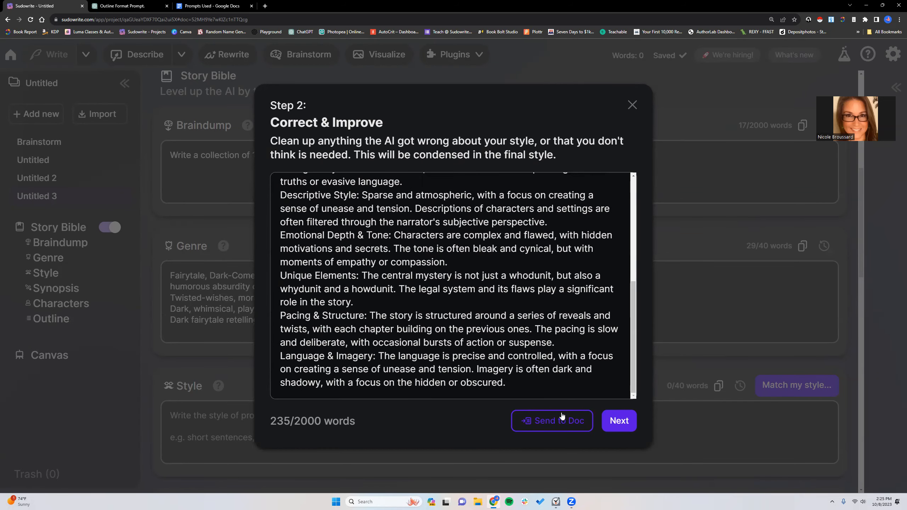
# - Insert the condensed style description into the Style box and delete its opening words "First-person mystery-thriller with an"
pyautogui.click(621, 424)
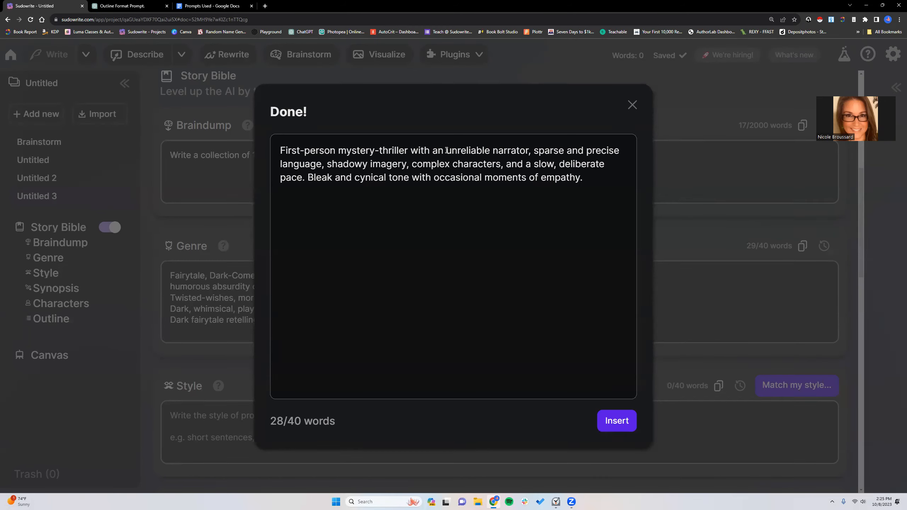
pyautogui.click(617, 421)
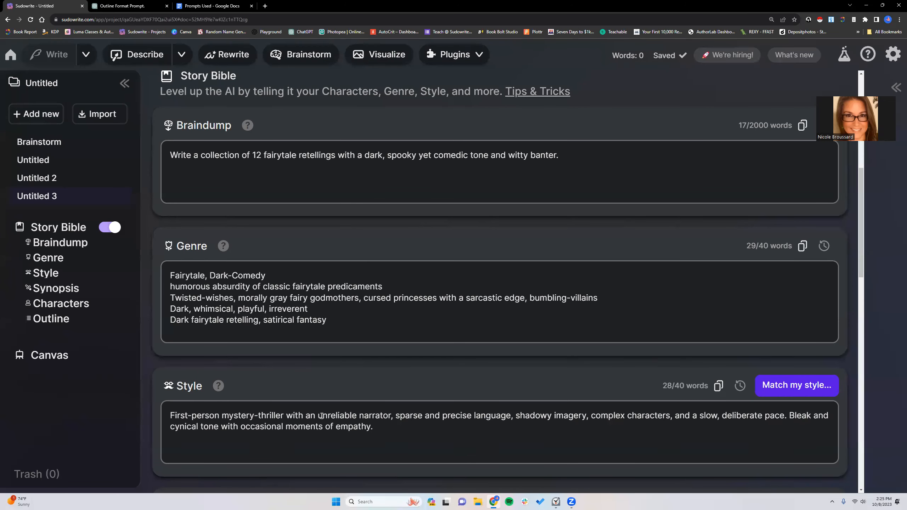
pyautogui.moveTo(318, 415); pyautogui.dragTo(166, 407)
pyautogui.press('BackSpace')
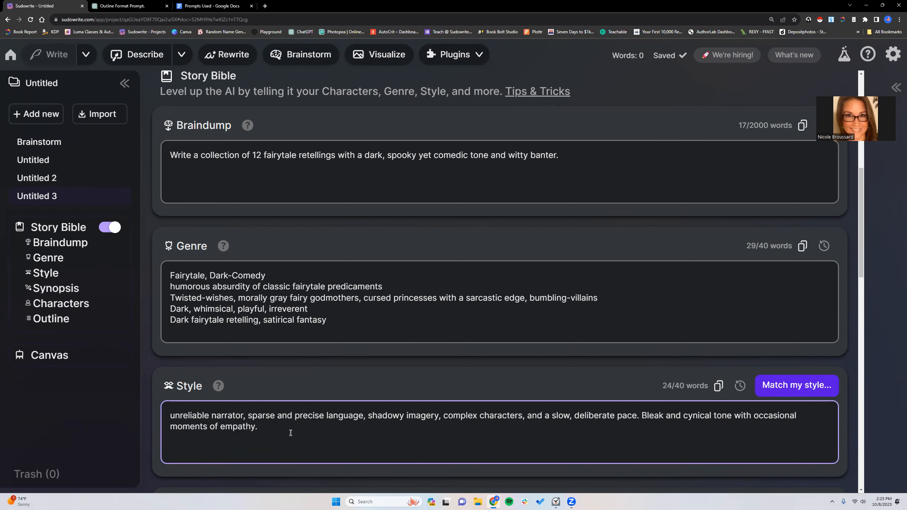
# - Replace "occasional moments of empathy." at the end of the Style text with "sharp wit and biting dialogue."
pyautogui.scroll(-3, 433, 419)
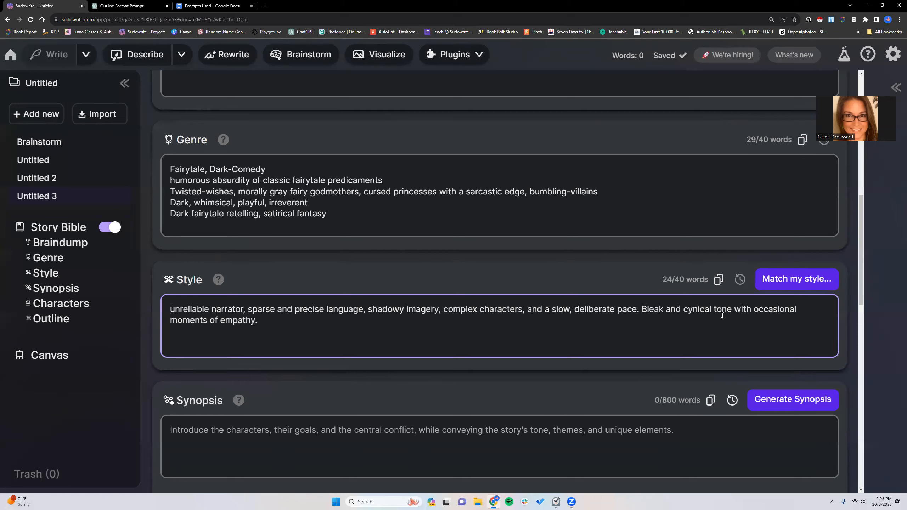
pyautogui.moveTo(757, 309); pyautogui.dragTo(761, 323)
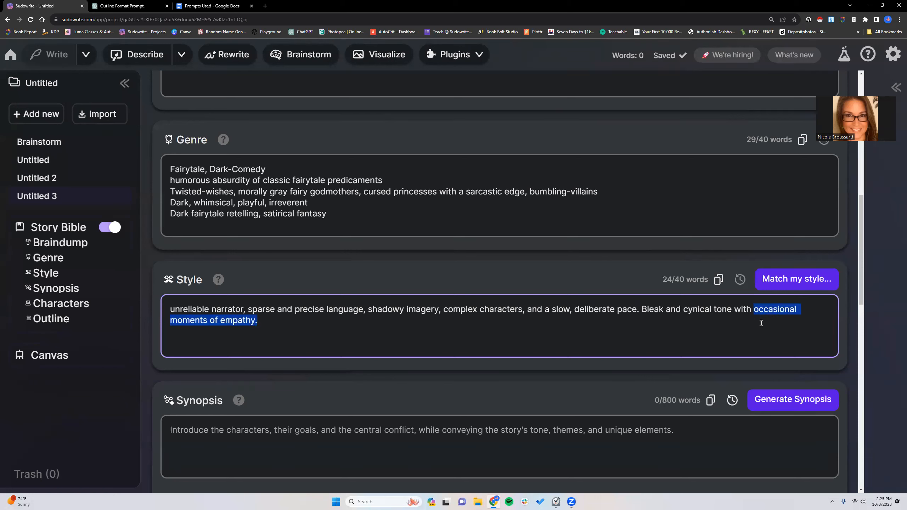
pyautogui.press('BackSpace')
pyautogui.write('shadow')
pyautogui.press('BackSpace')
pyautogui.press('BackSpace')
pyautogui.press('BackSpace')
pyautogui.write('rp wit and biting dialogue.')
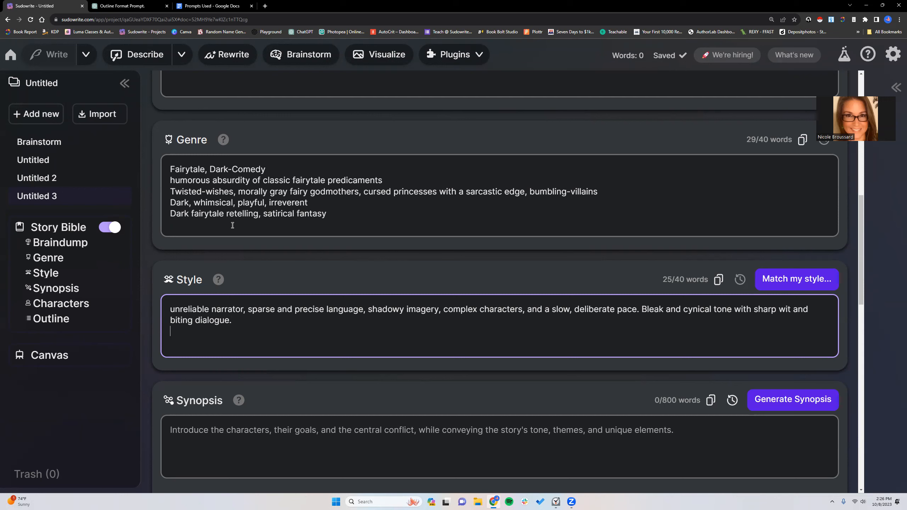
# - Copy ChatGPT's Dialogue Style answer "Witty banter, sharp comebacks, a mix of archaic fairytale speech and modern slang" onto a new line in Sudowrite's Style box
pyautogui.moveTo(165, 202); pyautogui.dragTo(329, 222)
pyautogui.click(200, 334)
pyautogui.click(135, 7)
pyautogui.click(422, 292)
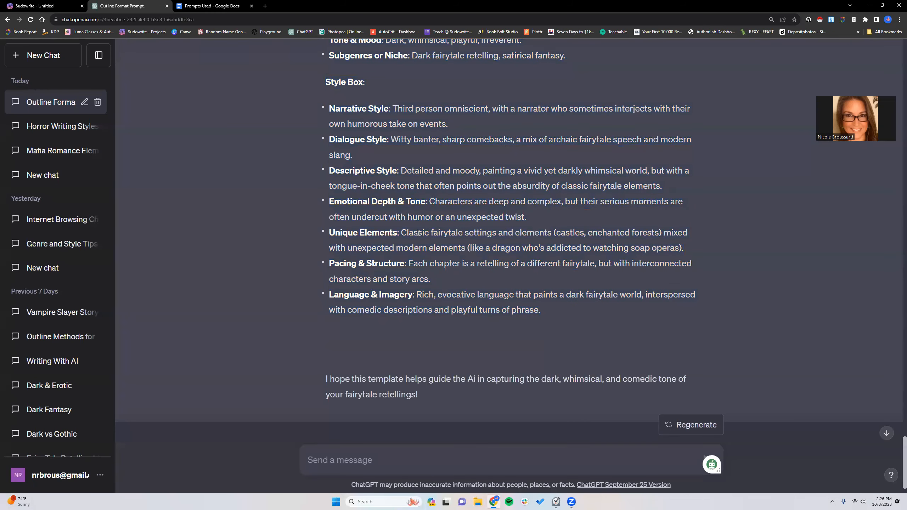
pyautogui.moveTo(392, 138); pyautogui.dragTo(459, 150)
pyautogui.rightClick(355, 154)
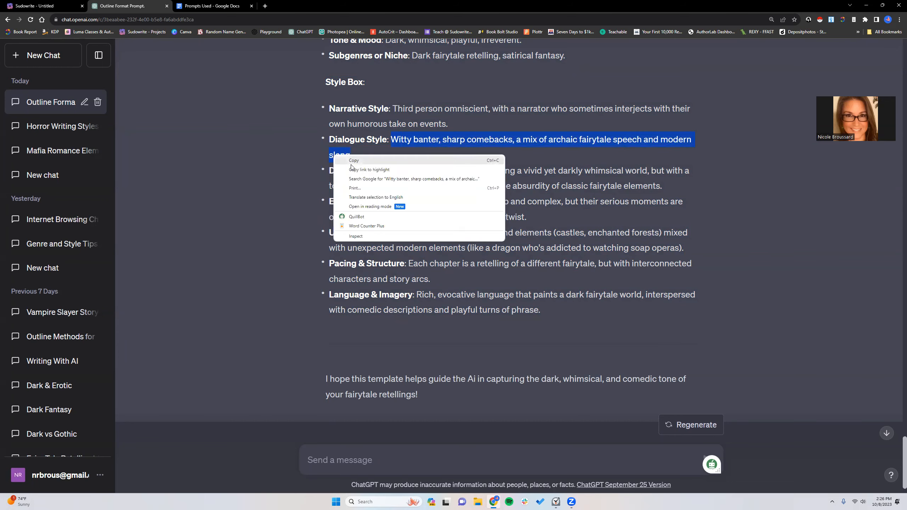
pyautogui.click(358, 162)
pyautogui.click(86, 4)
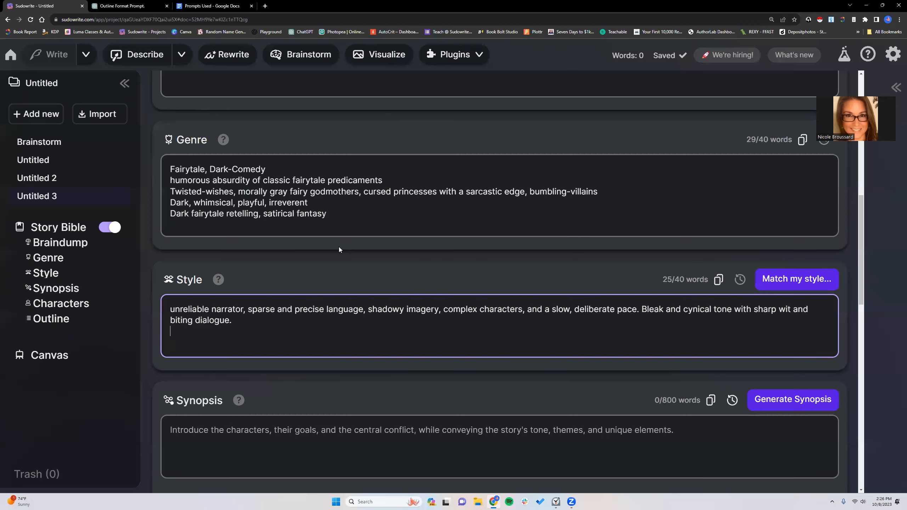
pyautogui.rightClick(180, 332)
pyautogui.click(191, 386)
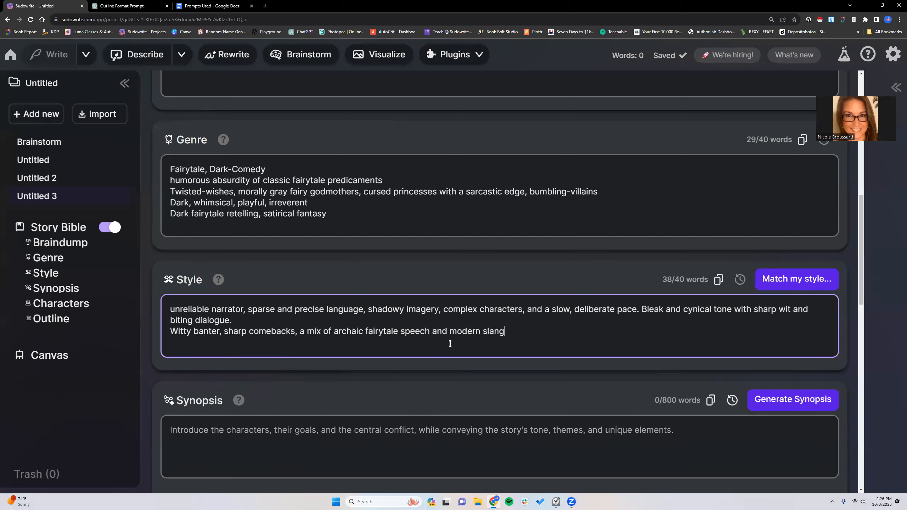
# - Switch to the Prompts Used document in Google Docs and copy the bracketed Braindump prompt beginning "Descriptive and evocative"
pyautogui.click(218, 6)
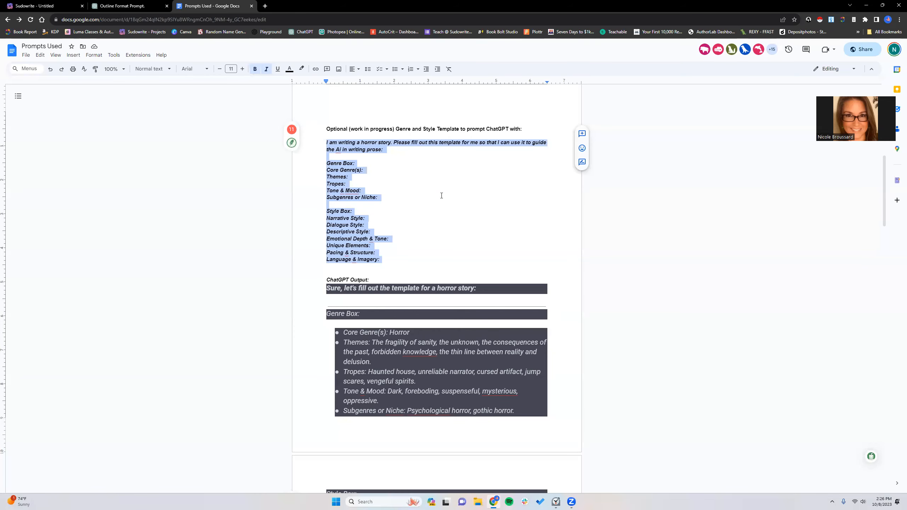
pyautogui.scroll(8, 441, 196)
pyautogui.scroll(1, 441, 196)
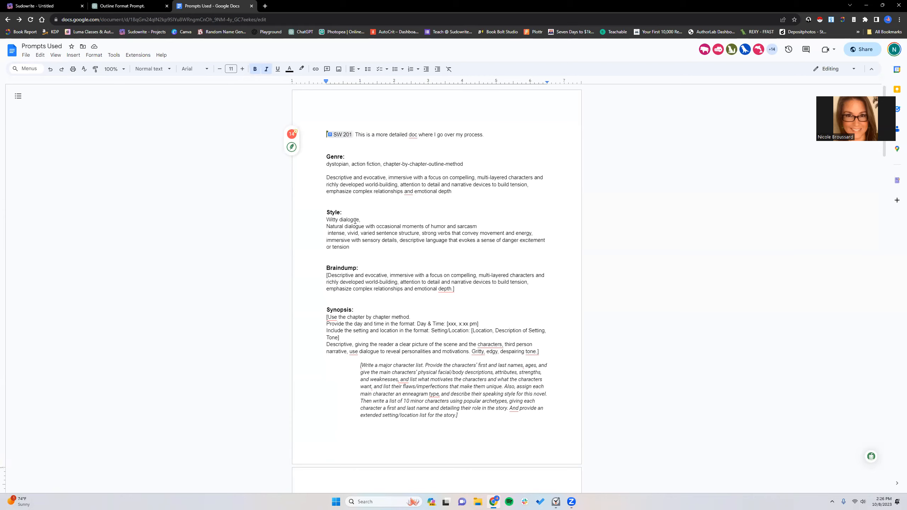
pyautogui.scroll(-2, 356, 221)
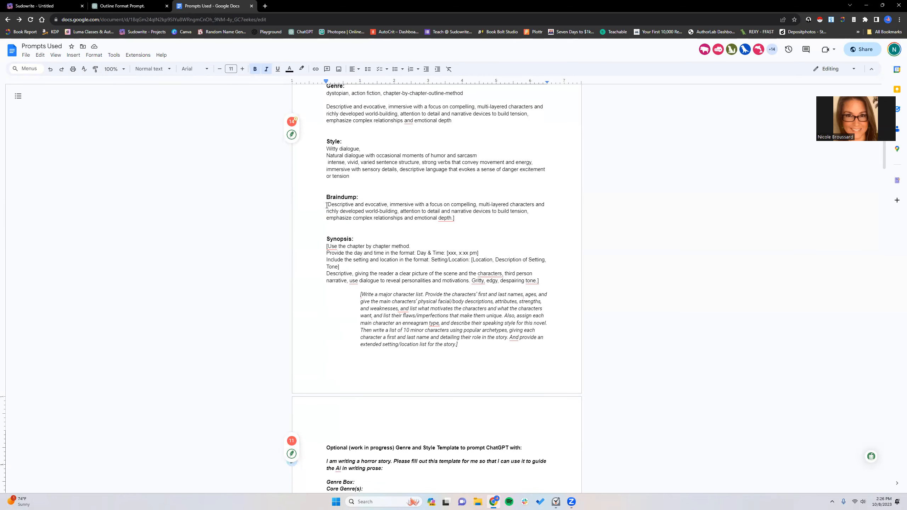
pyautogui.moveTo(327, 206); pyautogui.dragTo(454, 219)
pyautogui.press('super+c')
pyautogui.rightClick(440, 219)
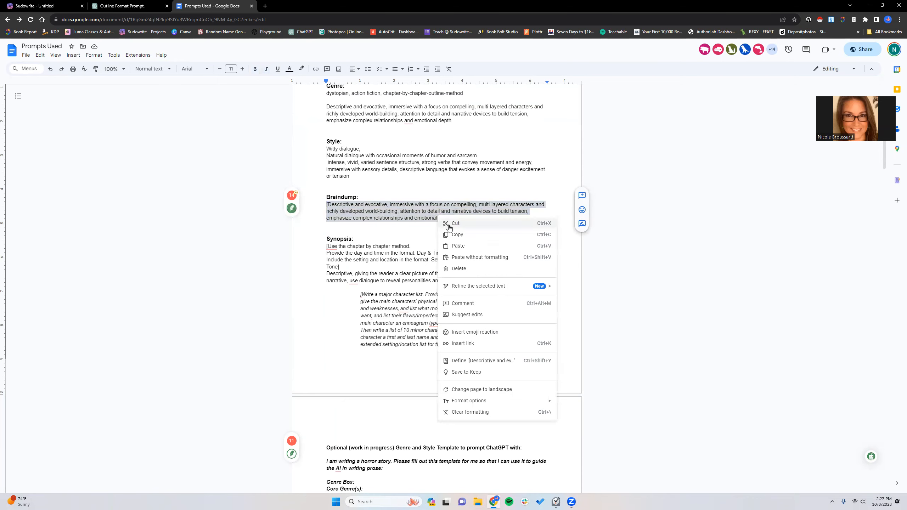
pyautogui.click(457, 234)
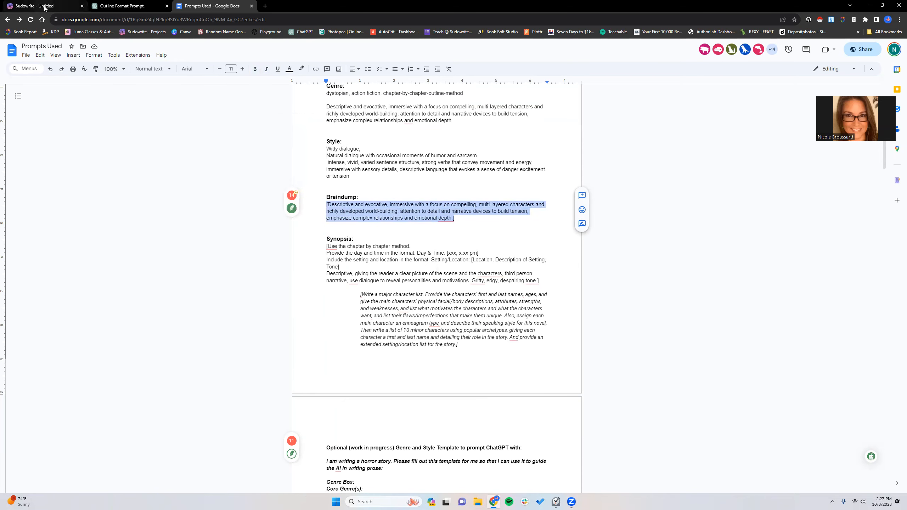
# - Back in Sudowrite, paste the copied prompt above the existing Braindump sentence and separate the two with a blank line
pyautogui.click(44, 7)
pyautogui.scroll(5, 219, 221)
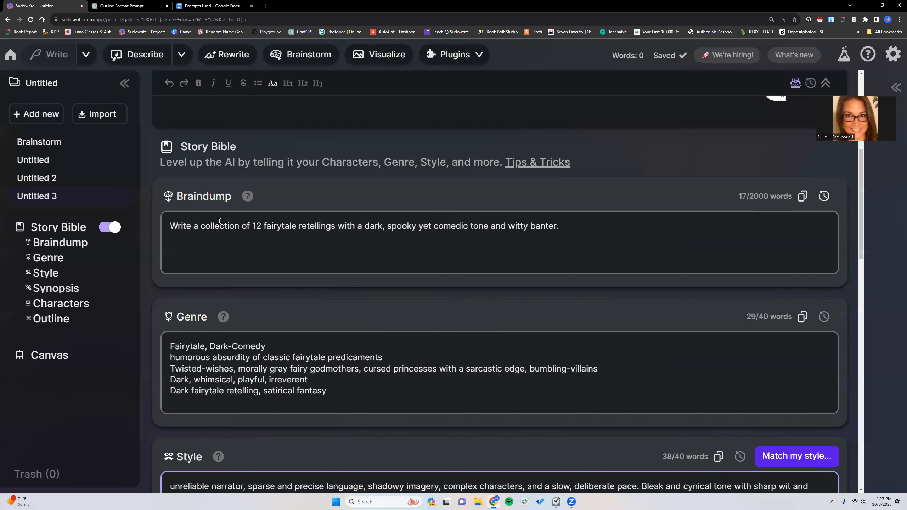
pyautogui.click(180, 239)
pyautogui.click(169, 225)
pyautogui.press('Return')
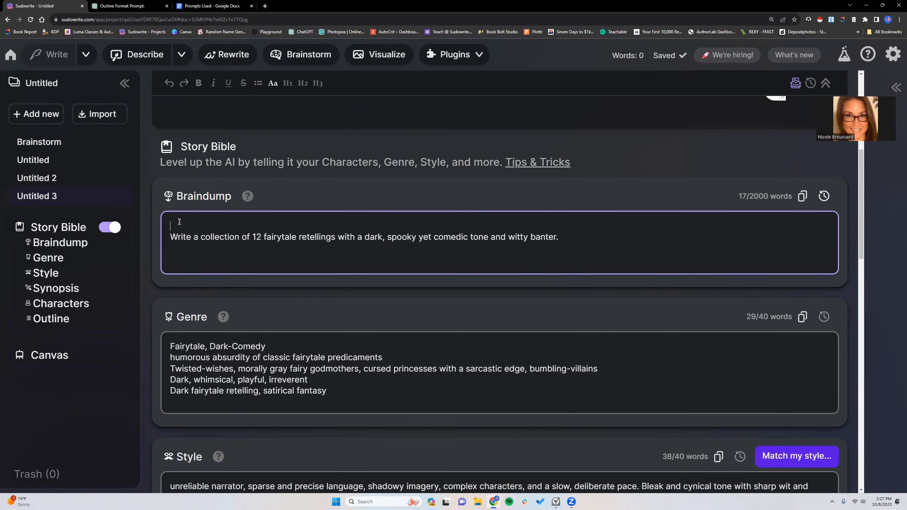
pyautogui.rightClick(178, 223)
pyautogui.click(192, 277)
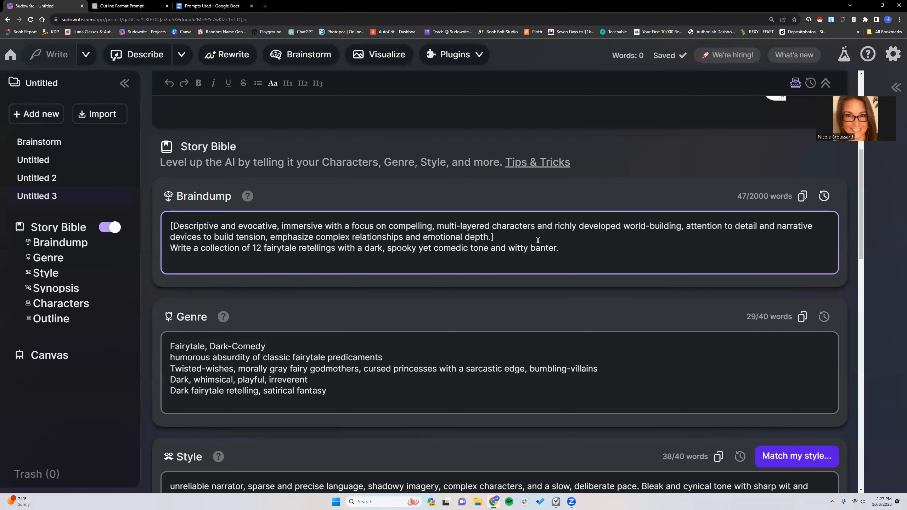
pyautogui.press('Return')
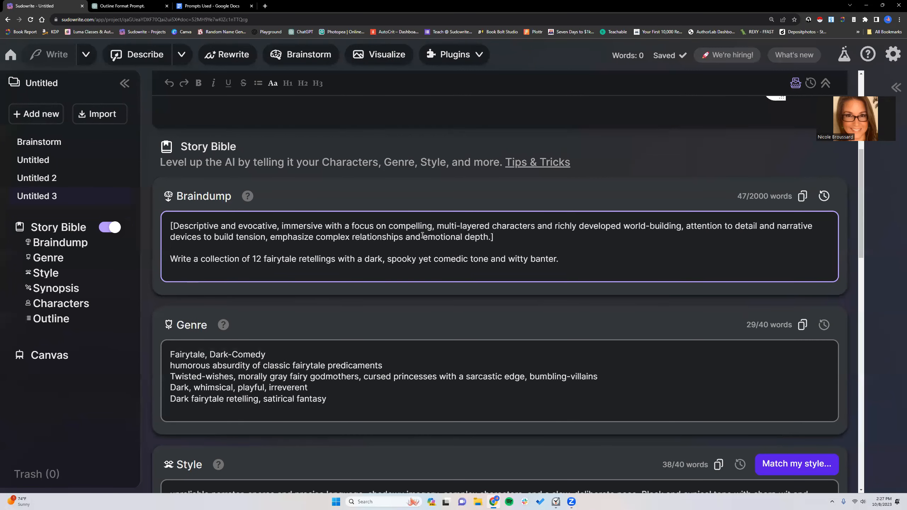
# - In the Braindump's bracketed prompt, replace "complex relationships and emotional depth" with "dark, satirical humor and witty banter"
pyautogui.click(492, 237)
pyautogui.press('BackSpace')
pyautogui.scroll(3, 477, 251)
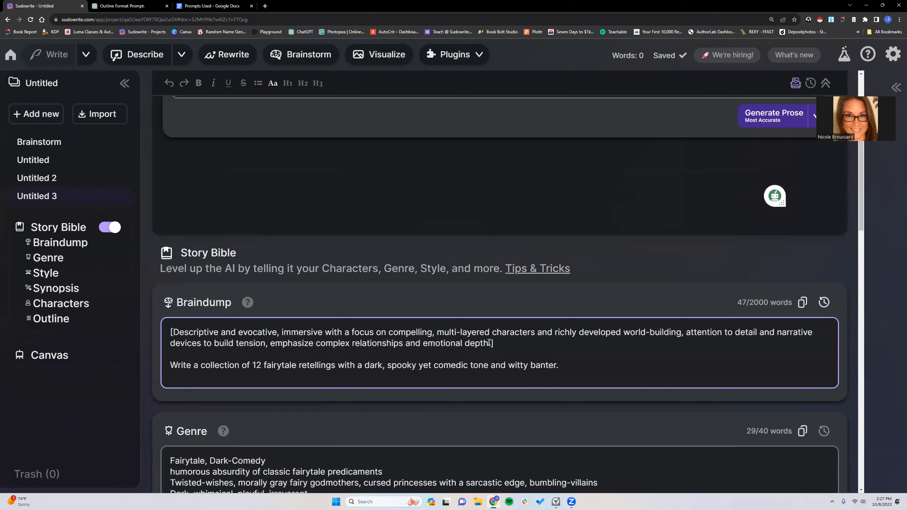
pyautogui.moveTo(490, 342); pyautogui.dragTo(319, 344)
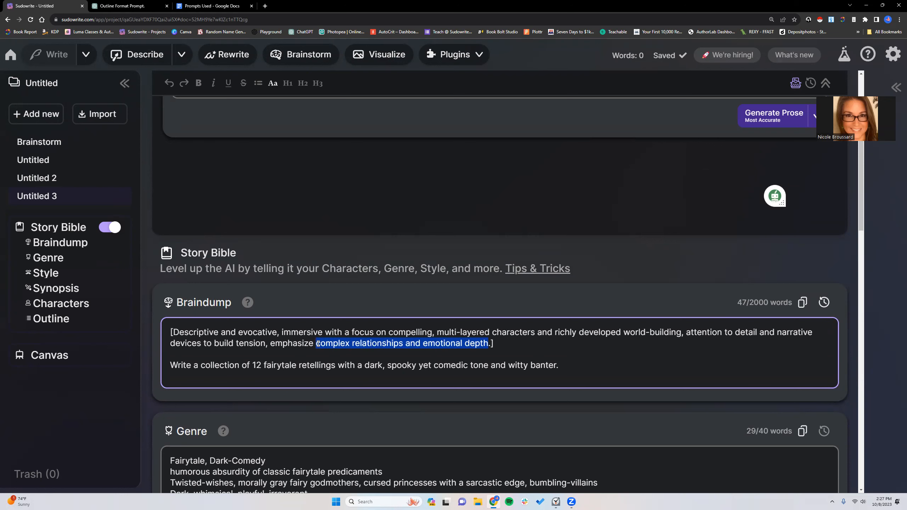
pyautogui.write('dark, s')
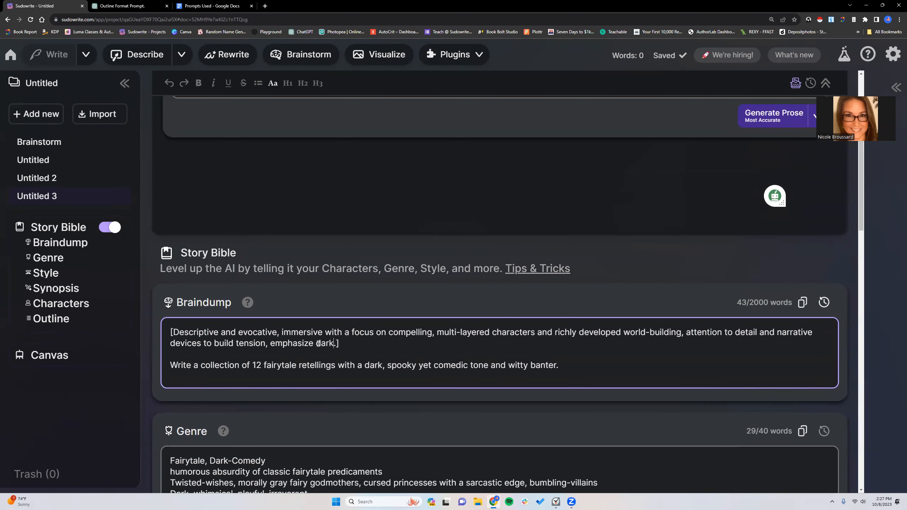
pyautogui.write('atirical humor and ')
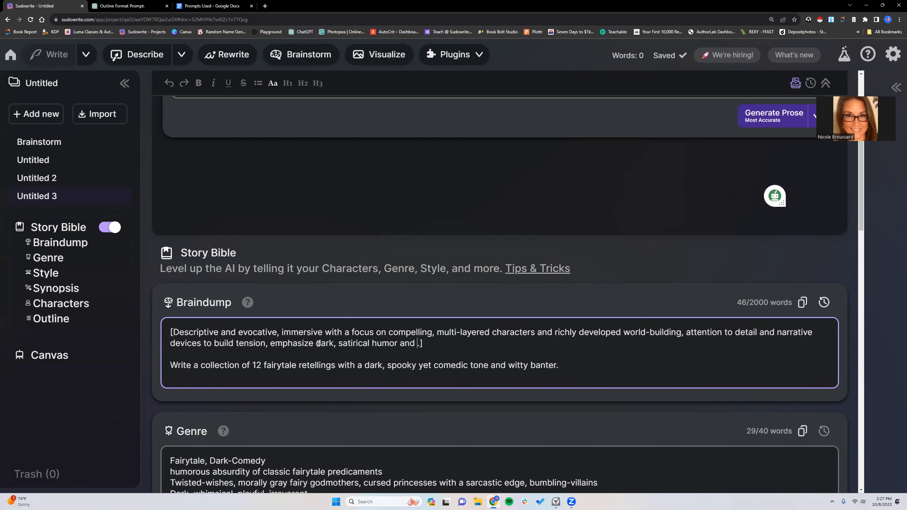
pyautogui.write('witty banter')
# - Generate the synopsis from the Braindump, Genre and Style entries, rechecking those entries meanwhile
pyautogui.scroll(-5, 360, 264)
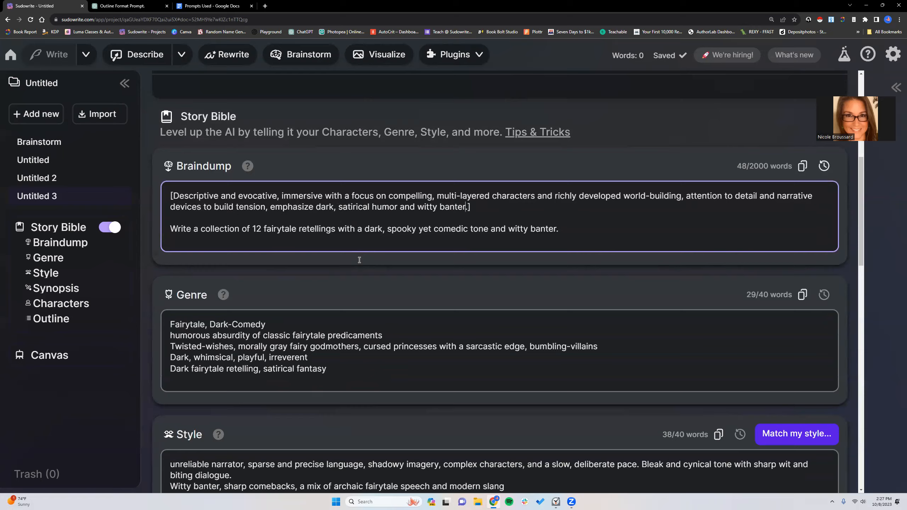
pyautogui.scroll(-2, 360, 260)
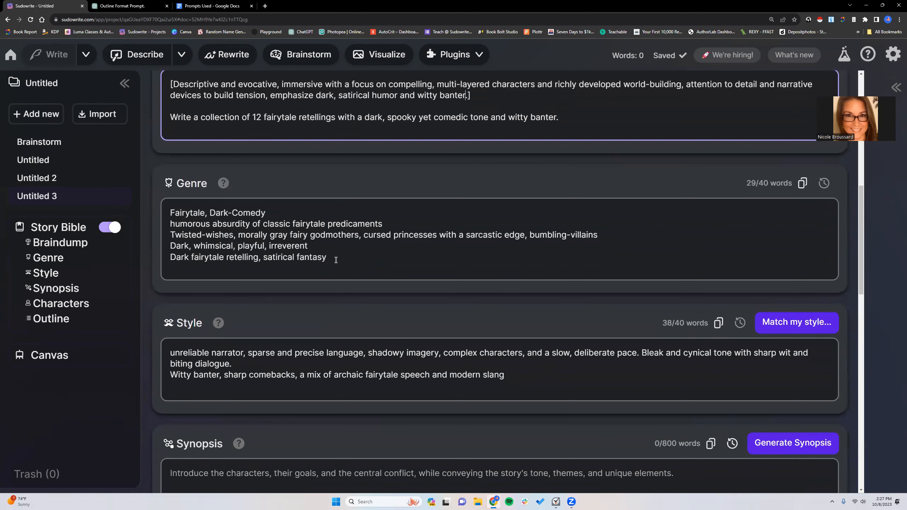
pyautogui.scroll(-5, 335, 260)
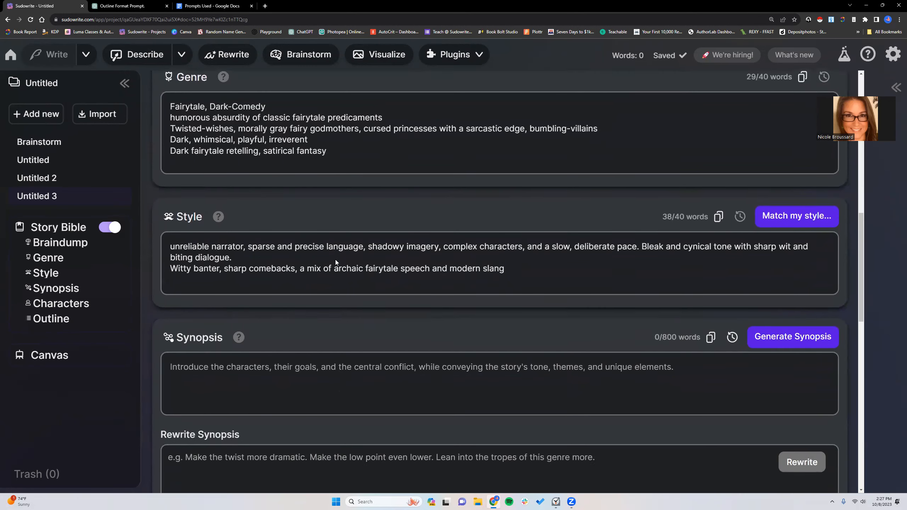
pyautogui.scroll(-2, 336, 263)
pyautogui.scroll(1, 336, 262)
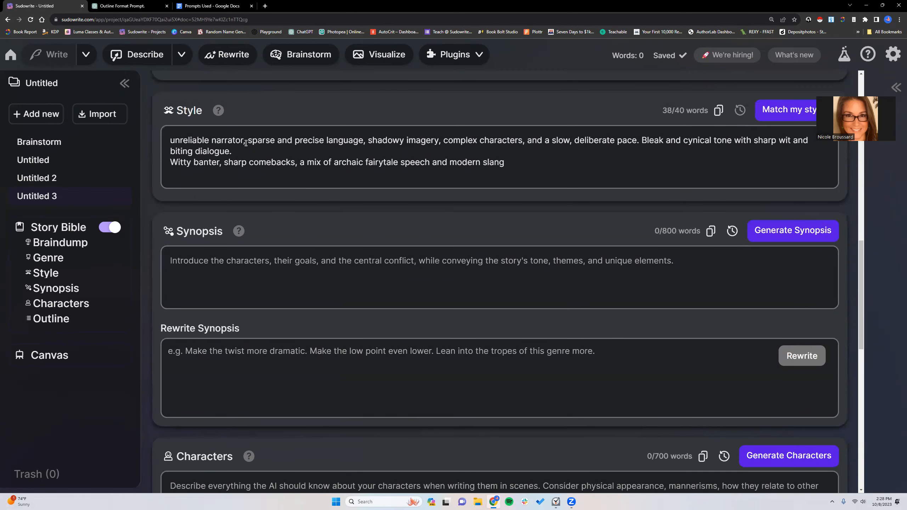
pyautogui.click(764, 234)
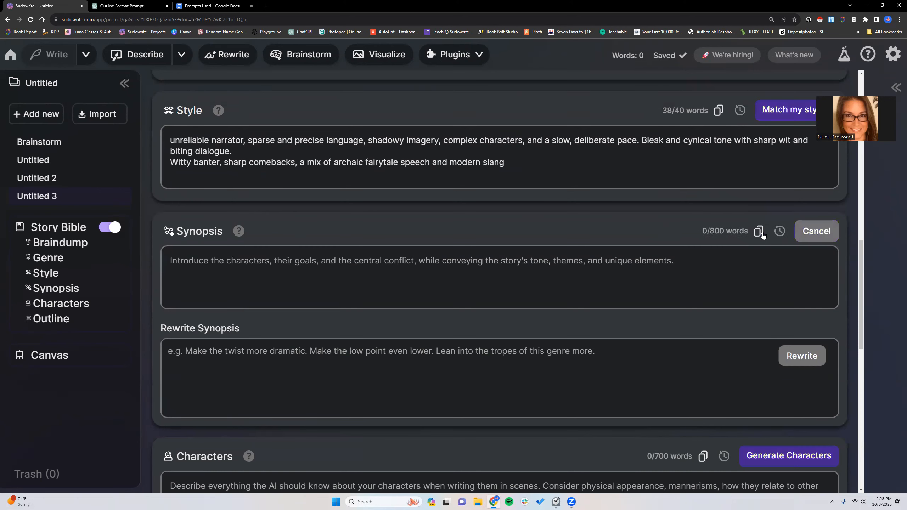
pyautogui.scroll(1, 494, 271)
pyautogui.scroll(5, 494, 271)
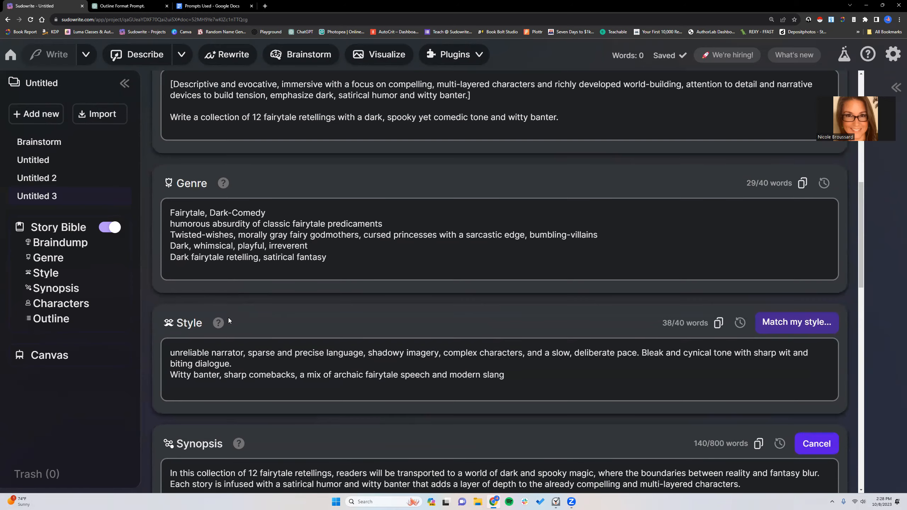
pyautogui.scroll(1, 228, 317)
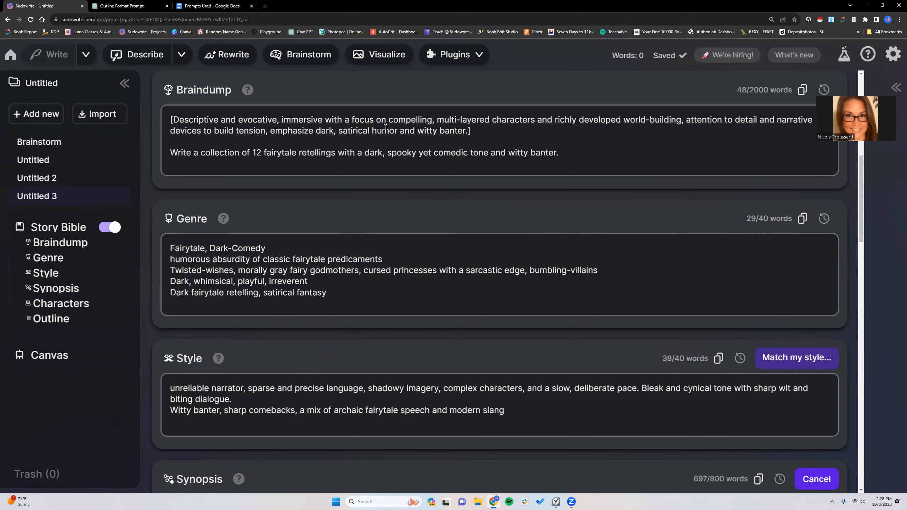
# - Read through the generated synopsis, from "The Red Shoes", "Rapunzel" and "The Little Mermaid" down to the closing paragraph
pyautogui.scroll(-3, 393, 126)
pyautogui.scroll(-6, 383, 128)
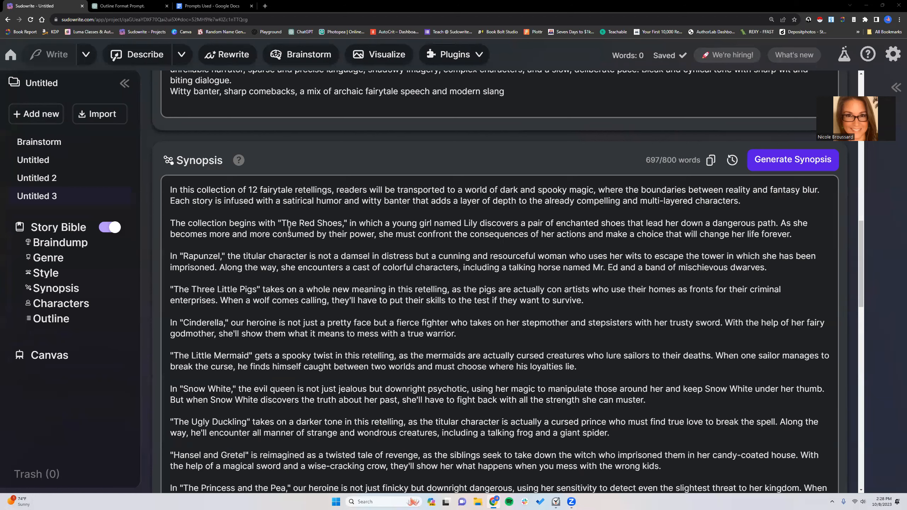
pyautogui.scroll(-1, 490, 211)
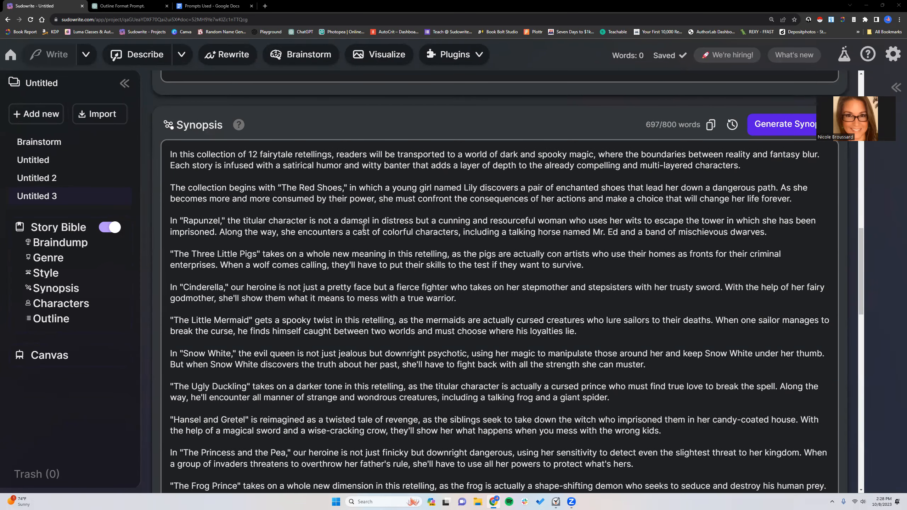
pyautogui.scroll(-1, 359, 222)
pyautogui.scroll(-1, 359, 222)
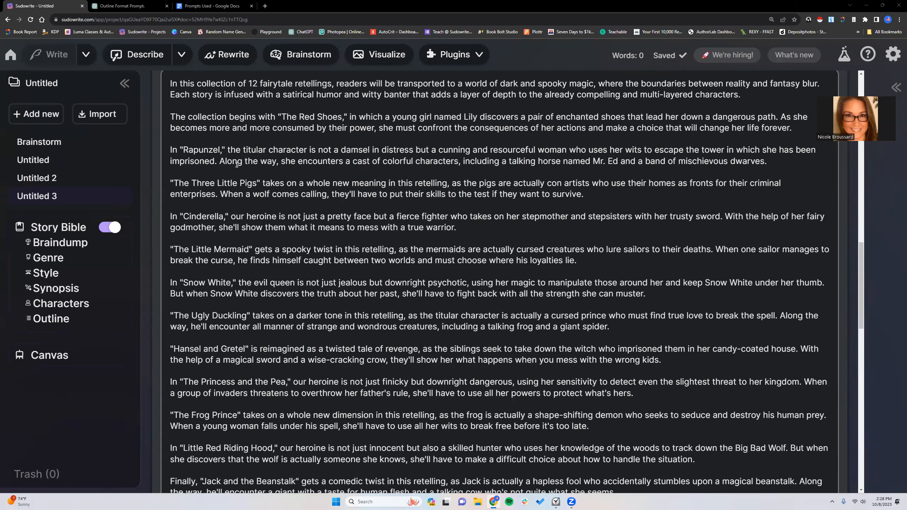
pyautogui.moveTo(281, 116); pyautogui.dragTo(343, 117)
pyautogui.moveTo(183, 150); pyautogui.dragTo(218, 150)
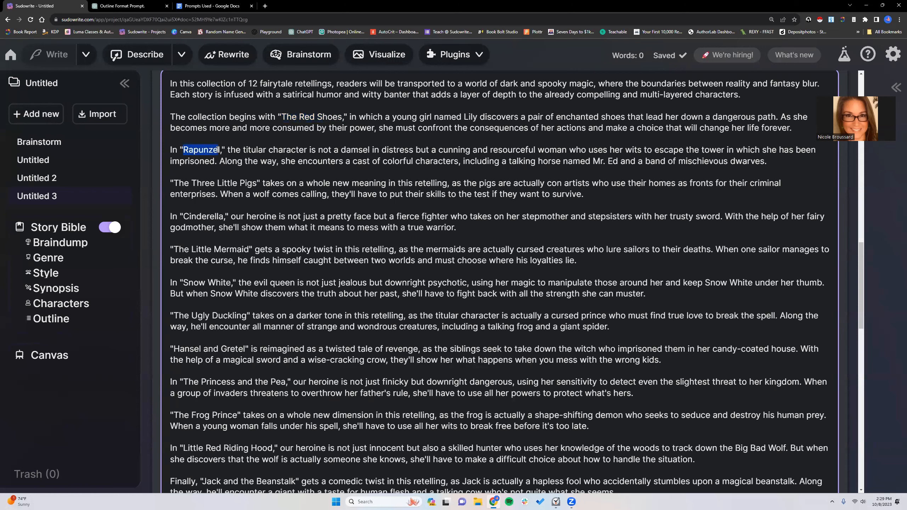
pyautogui.click(226, 163)
pyautogui.moveTo(168, 246); pyautogui.dragTo(590, 260)
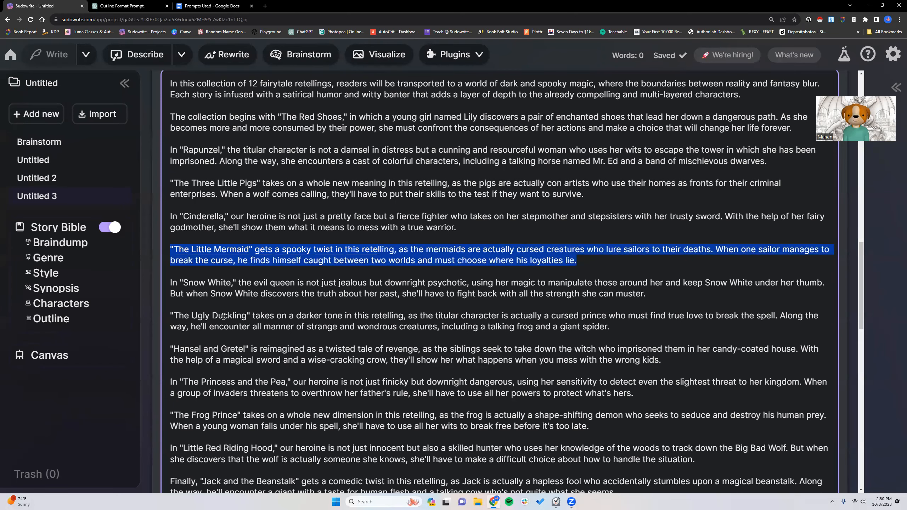
pyautogui.scroll(-3, 216, 314)
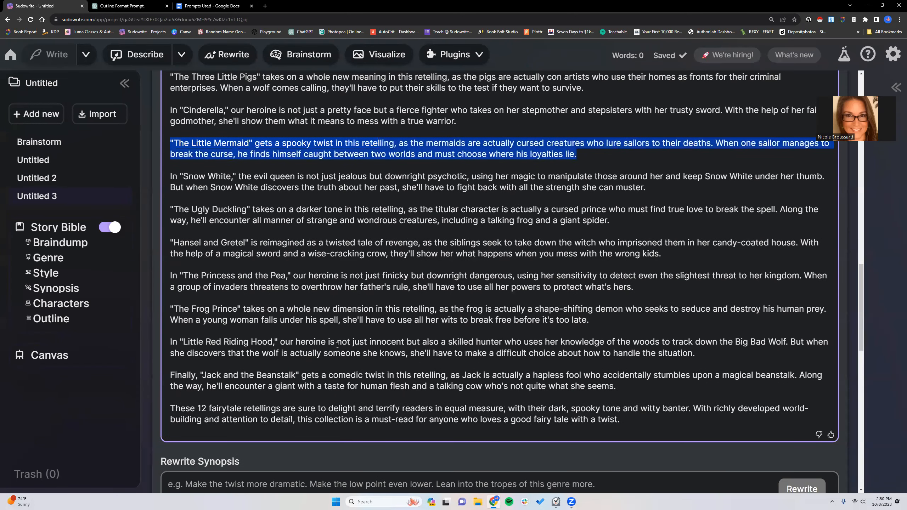
pyautogui.scroll(-2, 309, 344)
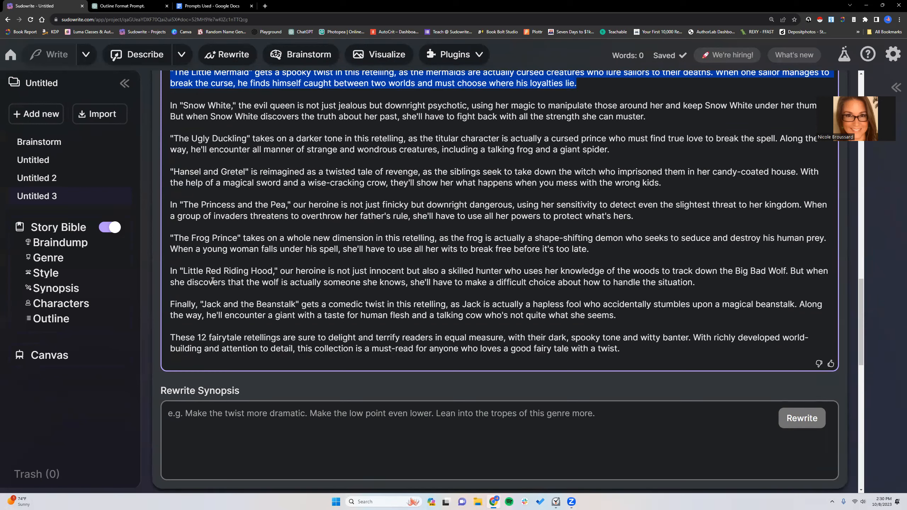
# - Copy the entire generated synopsis of the 12 fairytale retellings
pyautogui.scroll(1, 212, 280)
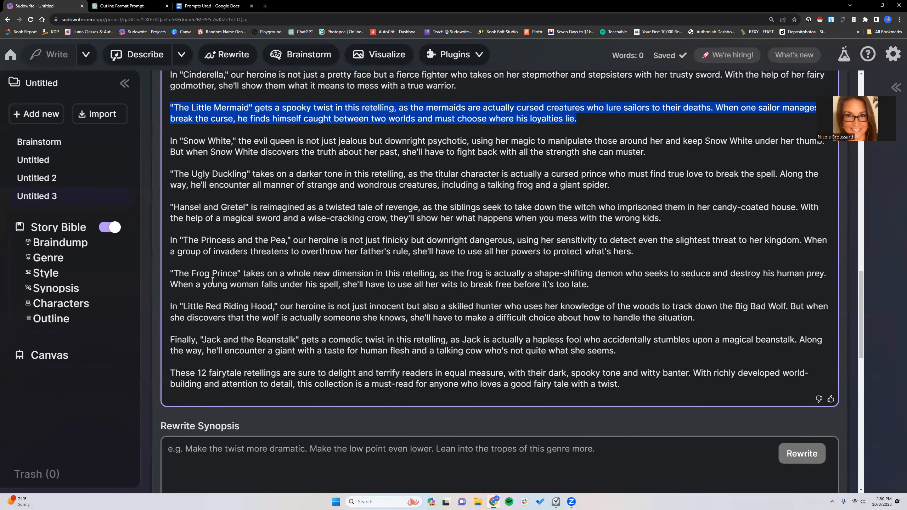
pyautogui.scroll(5, 214, 278)
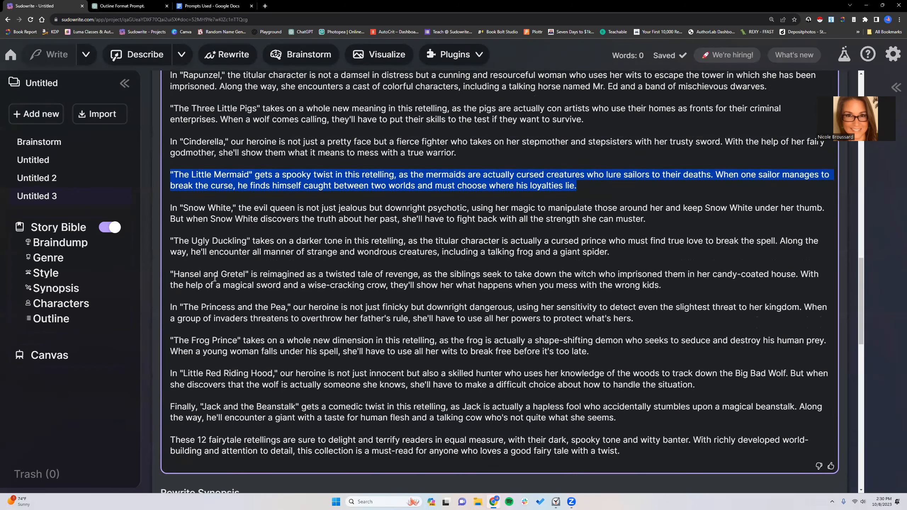
pyautogui.moveTo(168, 118); pyautogui.dragTo(384, 252)
pyautogui.click(545, 274)
pyautogui.click(712, 90)
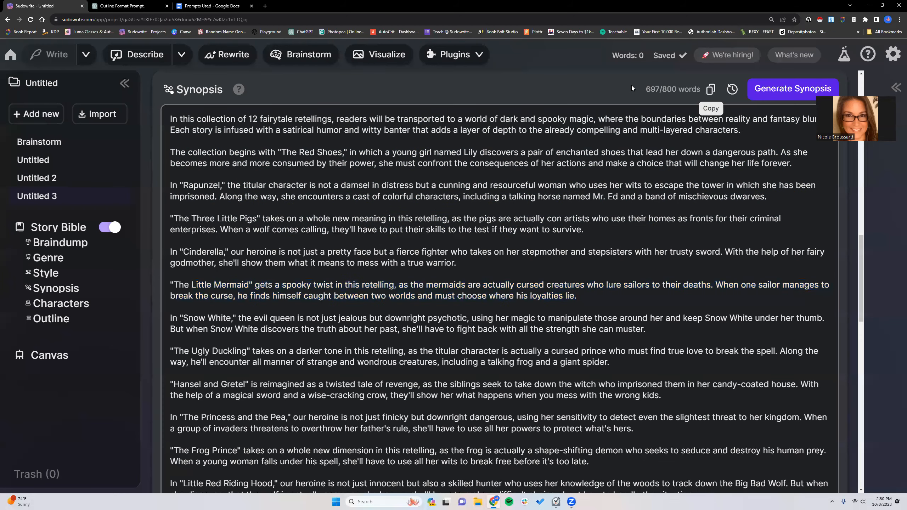
# - Switch to the Prompts Used Google Doc and paste the synopsis on the blank final page, redoing the paste to keep separate paragraphs
pyautogui.click(213, 6)
pyautogui.scroll(-20, 434, 302)
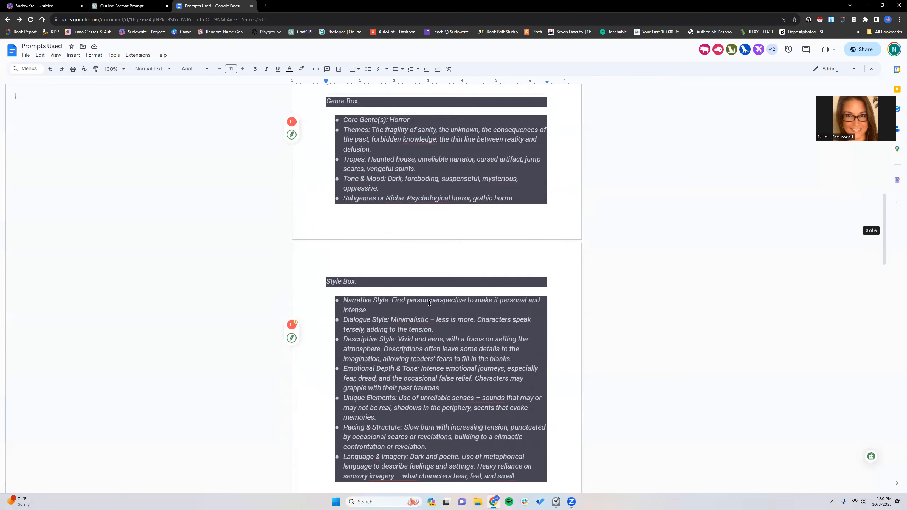
pyautogui.scroll(3, 414, 297)
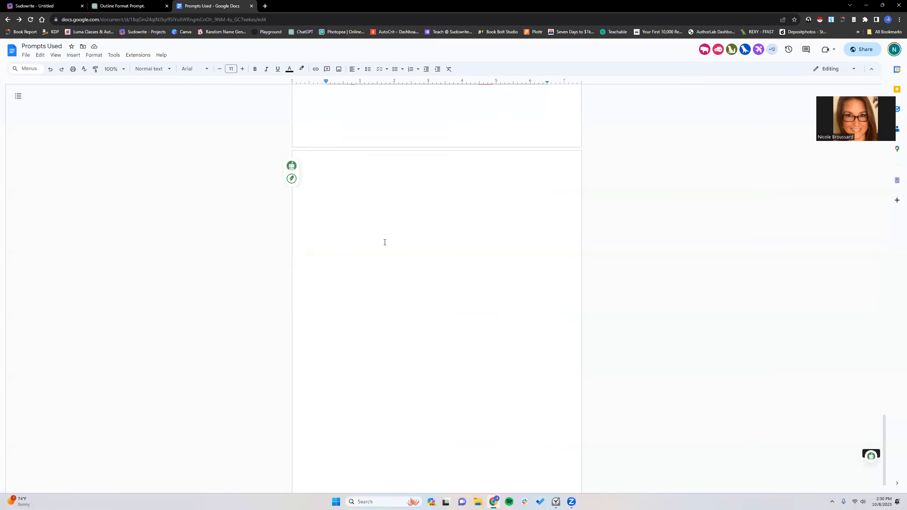
pyautogui.click(366, 265)
pyautogui.rightClick(365, 264)
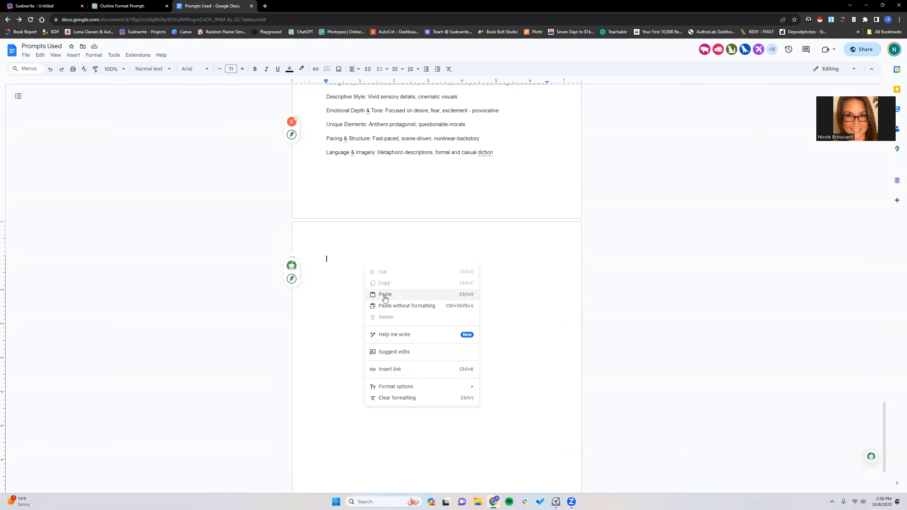
pyautogui.click(378, 294)
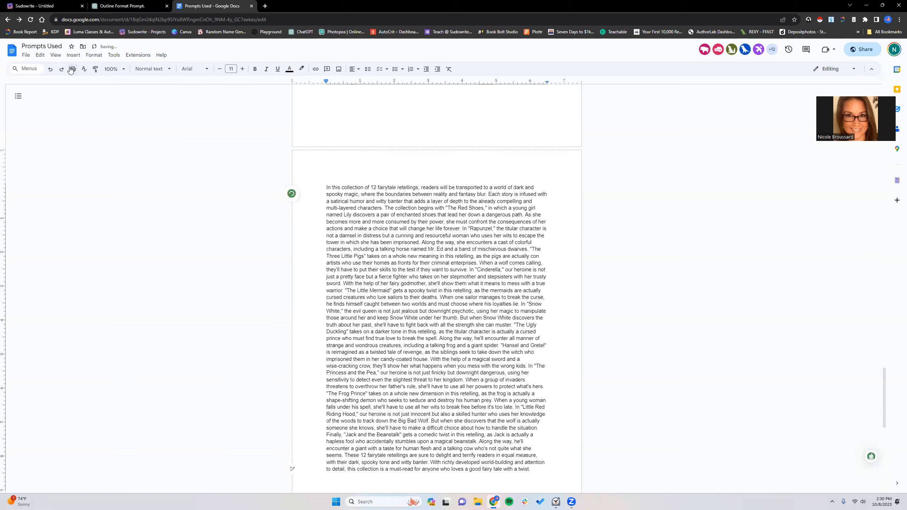
pyautogui.click(51, 69)
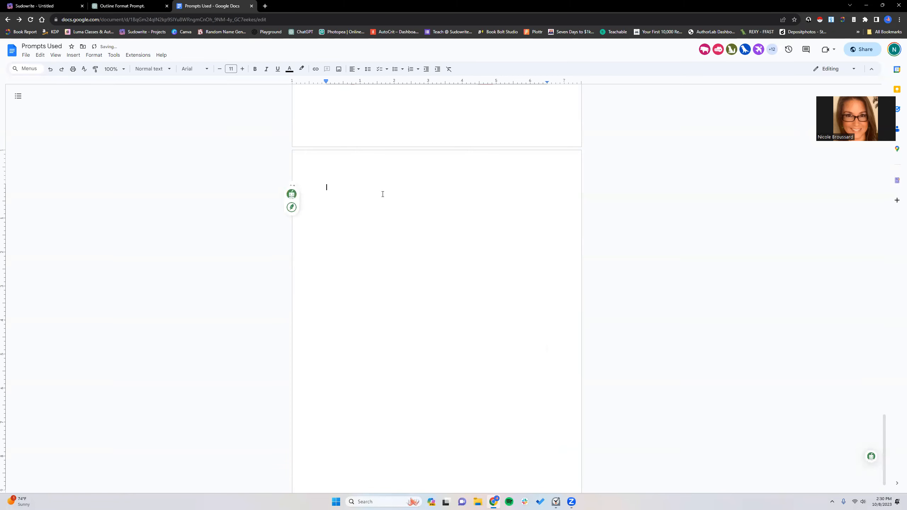
pyautogui.hotkey('ctrl', 'v')
pyautogui.scroll(4, 366, 183)
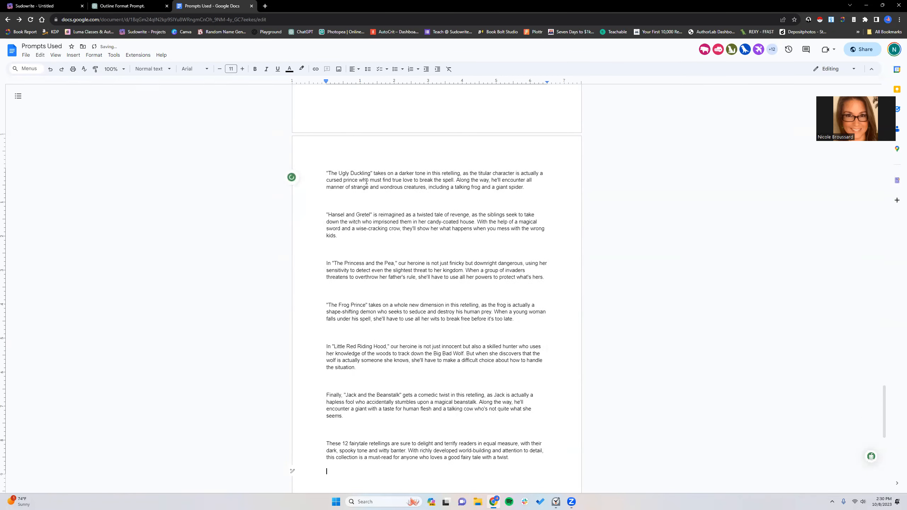
pyautogui.scroll(8, 366, 183)
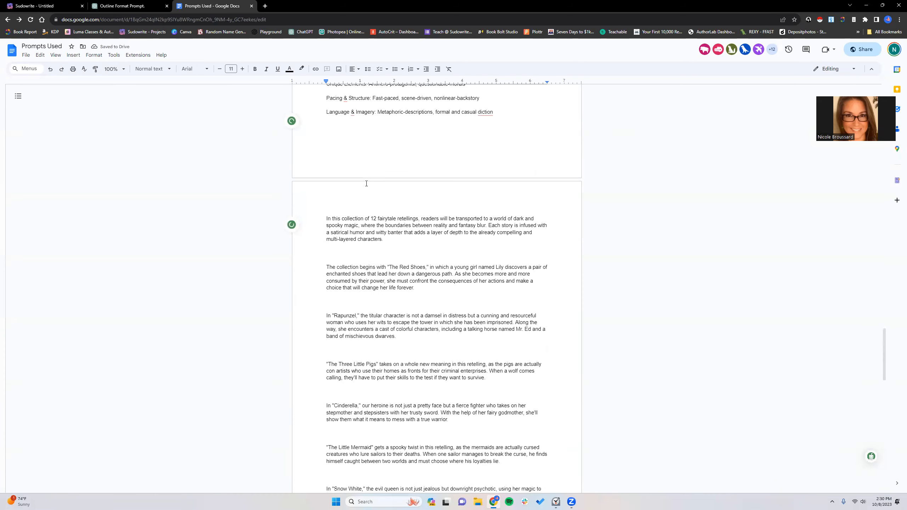
pyautogui.scroll(1, 366, 183)
# - Return to Sudowrite and cut the "The Little Mermaid" paragraph from the synopsis
pyautogui.click(47, 6)
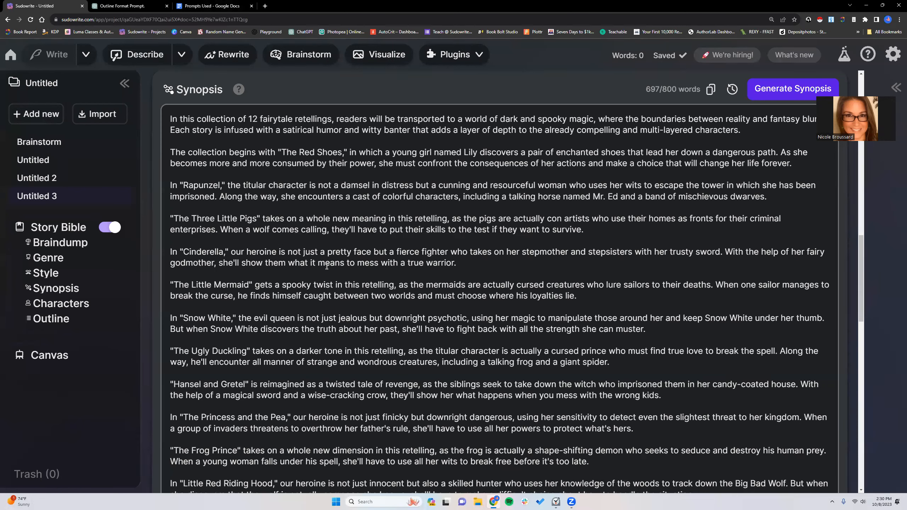
pyautogui.scroll(-5, 327, 266)
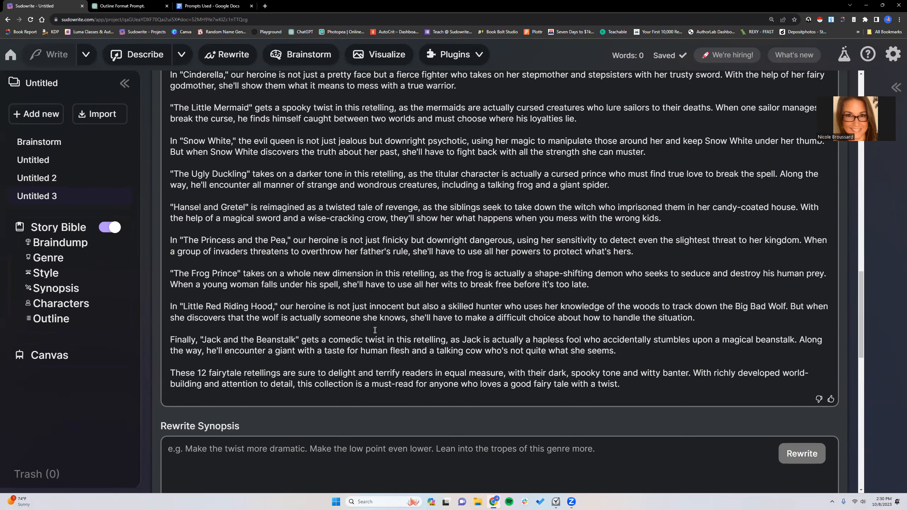
pyautogui.scroll(1, 374, 330)
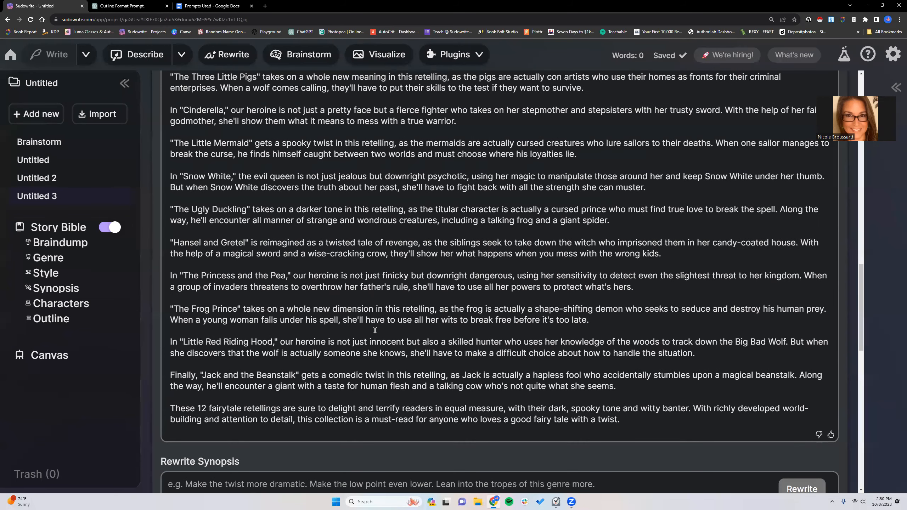
pyautogui.scroll(-1, 375, 330)
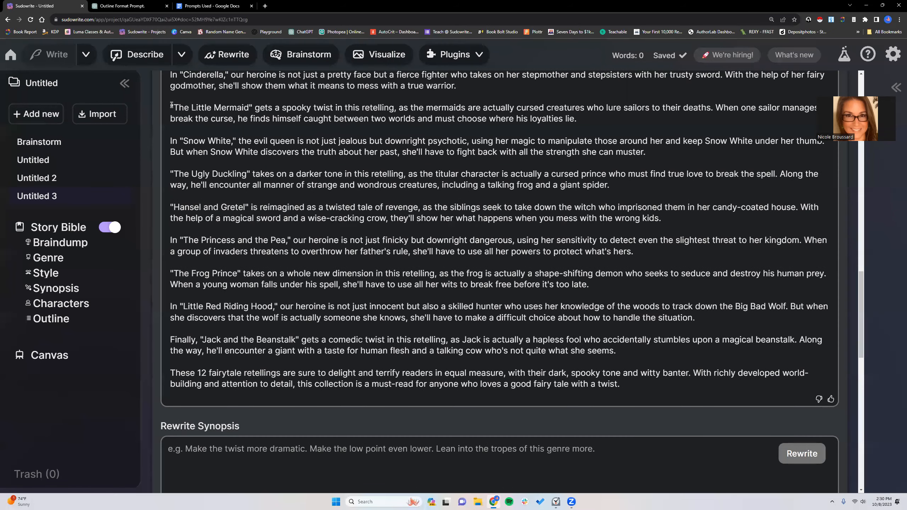
pyautogui.moveTo(170, 105); pyautogui.dragTo(591, 120)
pyautogui.rightClick(553, 110)
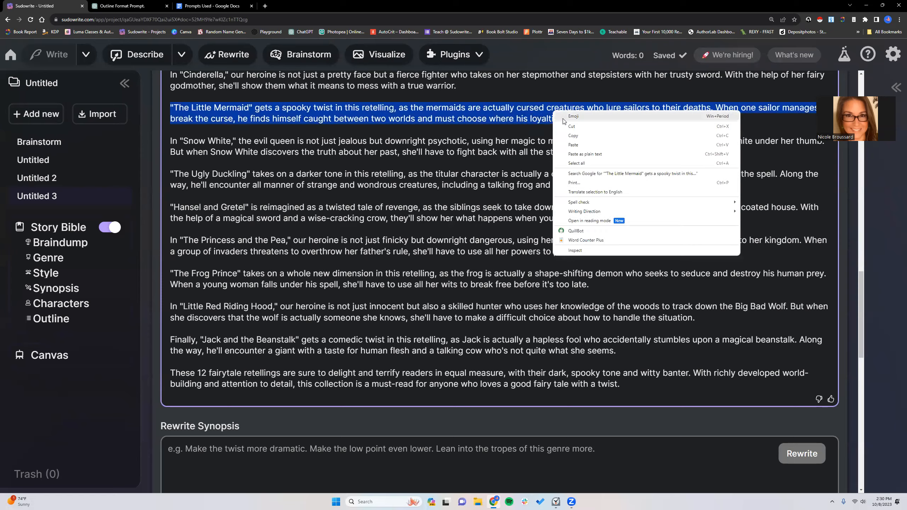
pyautogui.click(579, 128)
# - In the Braindump, replace the sentence about writing 12 fairytale retellings with the cut "The Little Mermaid" paragraph
pyautogui.scroll(10, 496, 188)
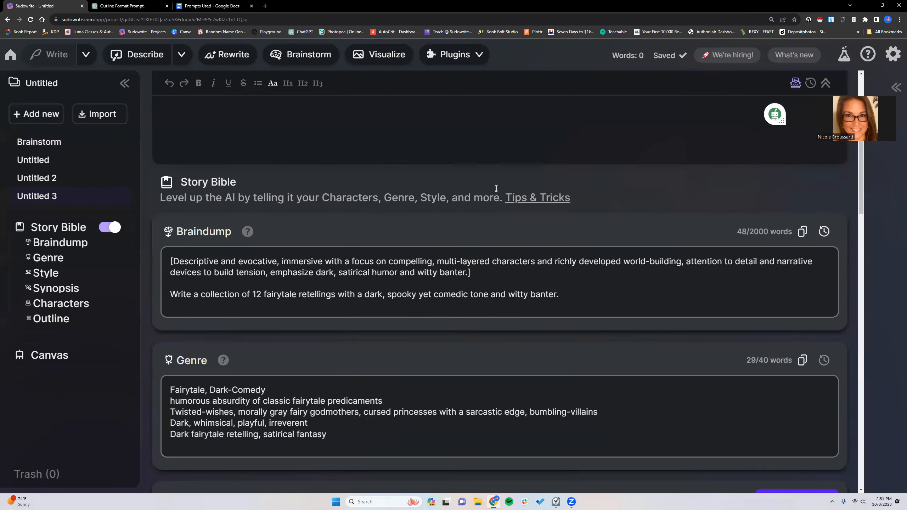
pyautogui.moveTo(169, 367); pyautogui.dragTo(626, 359)
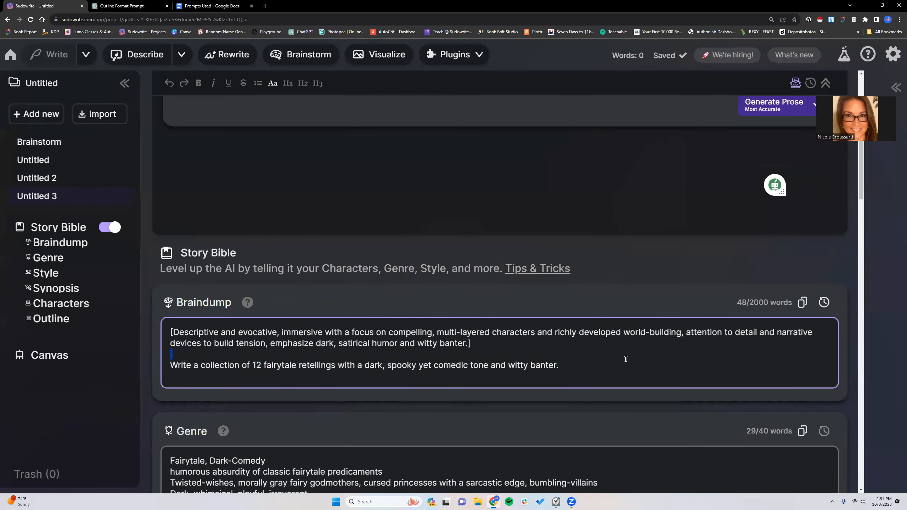
pyautogui.moveTo(570, 367); pyautogui.dragTo(168, 365)
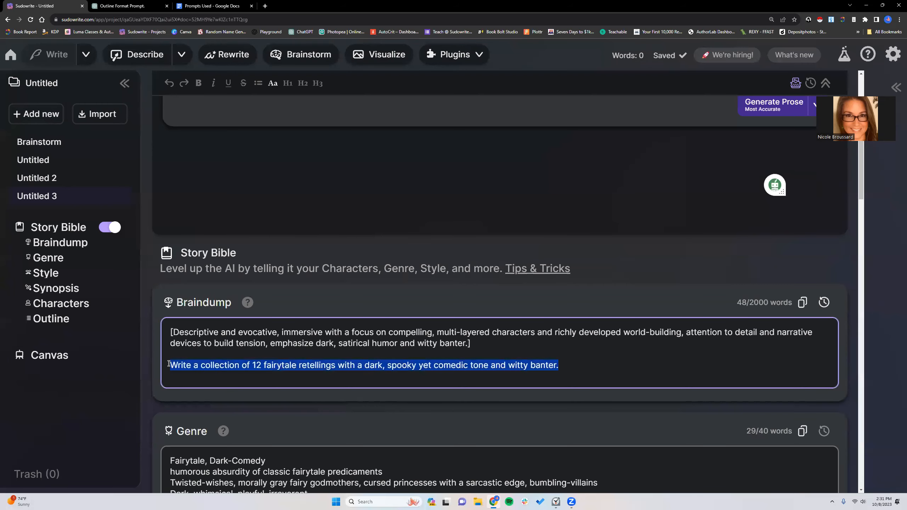
pyautogui.rightClick(595, 359)
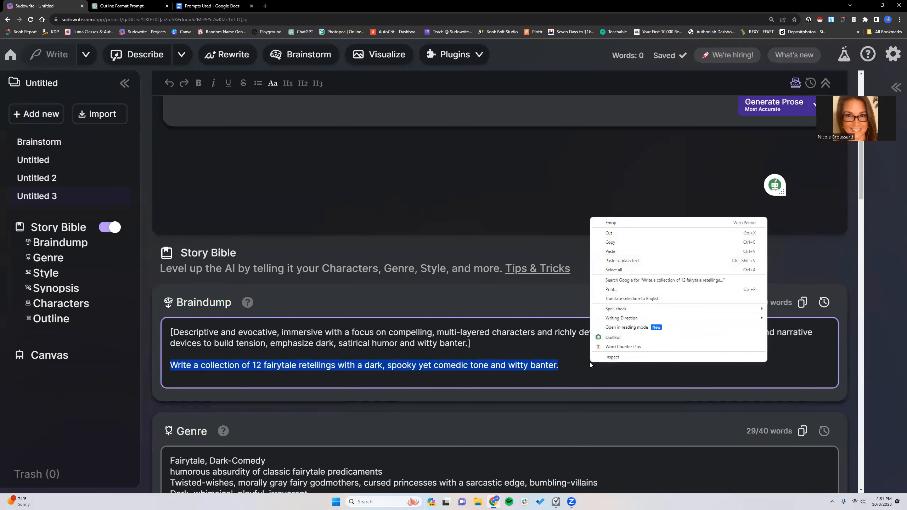
pyautogui.click(624, 255)
# - Cut the "Little Red Riding Hood" paragraph from the synopsis
pyautogui.scroll(-20, 499, 370)
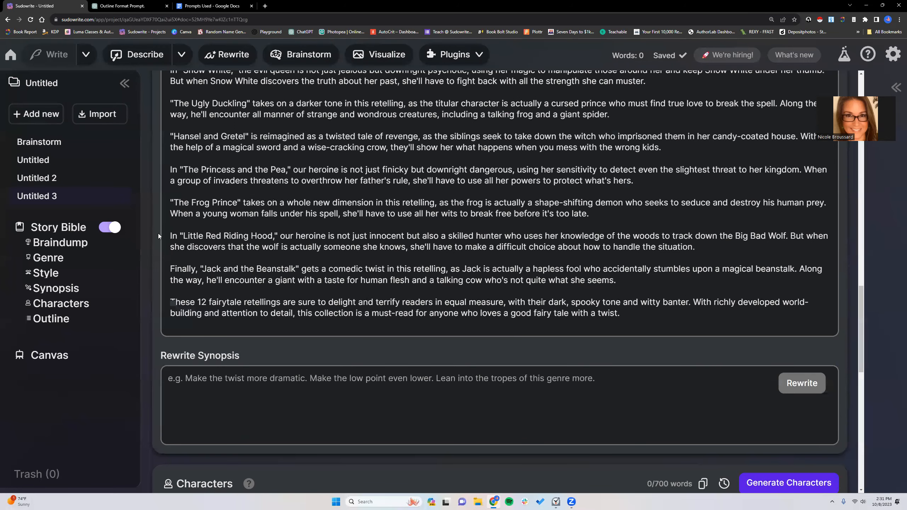
pyautogui.moveTo(169, 236); pyautogui.dragTo(700, 244)
pyautogui.rightClick(664, 245)
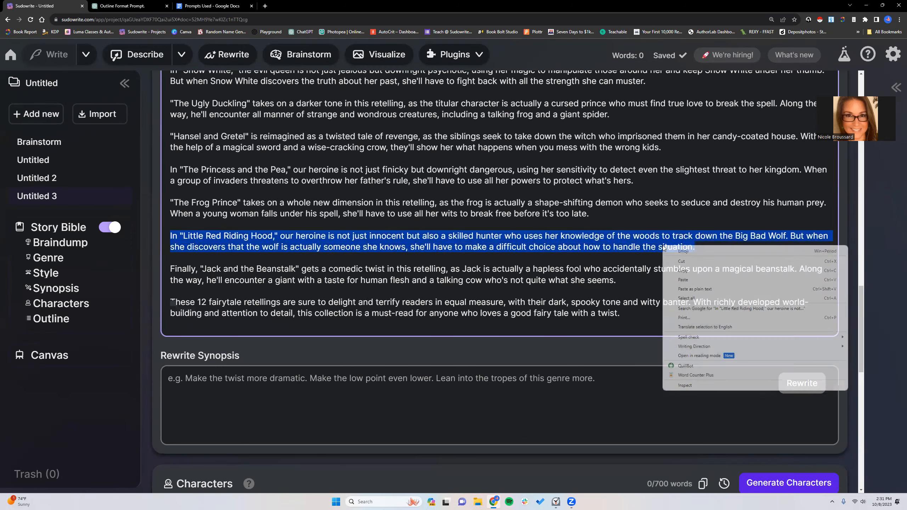
pyautogui.click(680, 262)
# - Paste the "Little Red Riding Hood" paragraph into the Braindump below "The Little Mermaid", separated by a blank line
pyautogui.scroll(20, 392, 216)
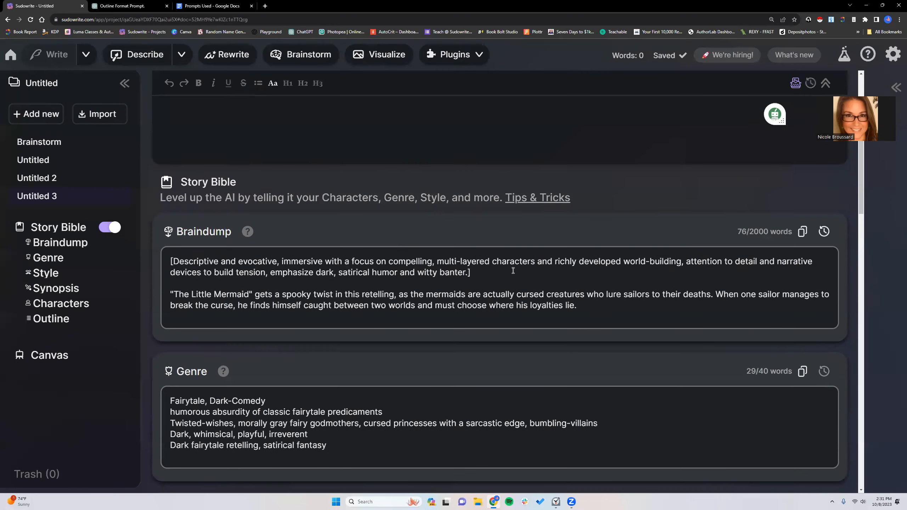
pyautogui.click(573, 302)
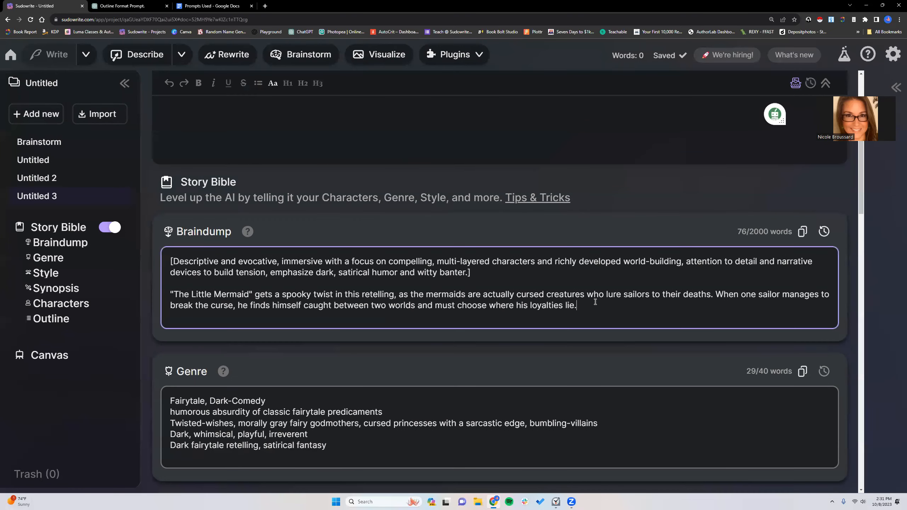
pyautogui.press('Return')
pyautogui.press('Return')
pyautogui.rightClick(213, 323)
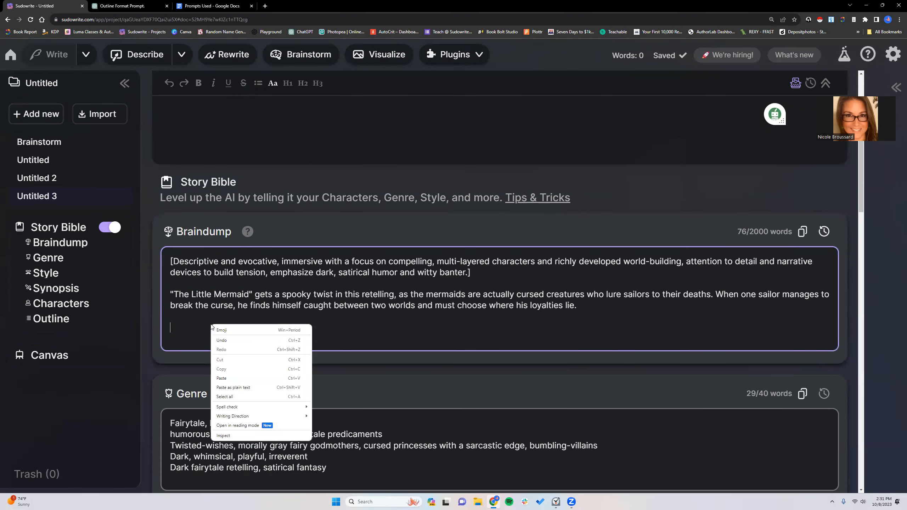
pyautogui.click(234, 375)
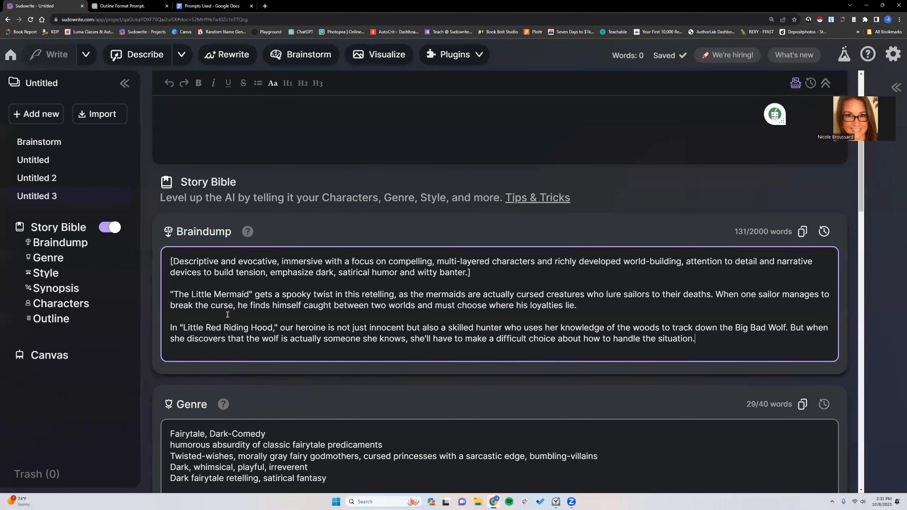
# - Generate a new synopsis from the two-story Braindump and read it through against the Braindump, Genre and Style entries
pyautogui.scroll(-2, 227, 314)
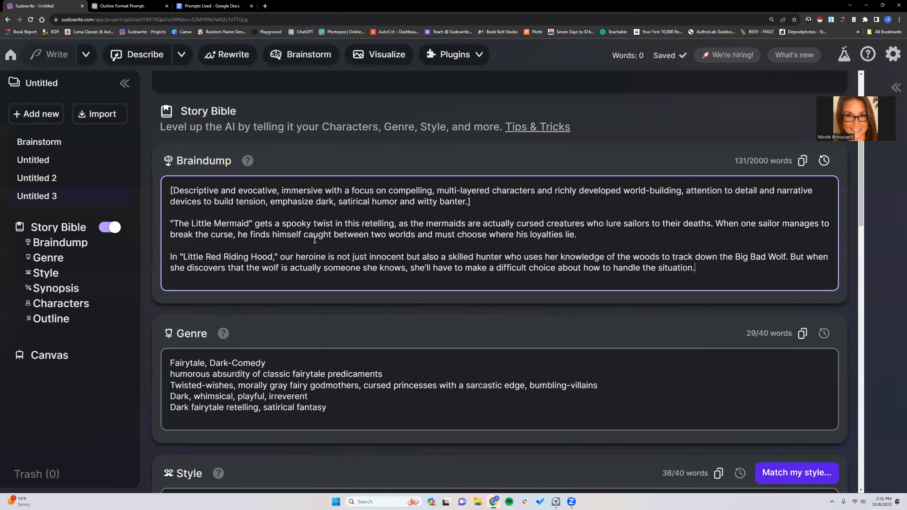
pyautogui.scroll(-9, 324, 271)
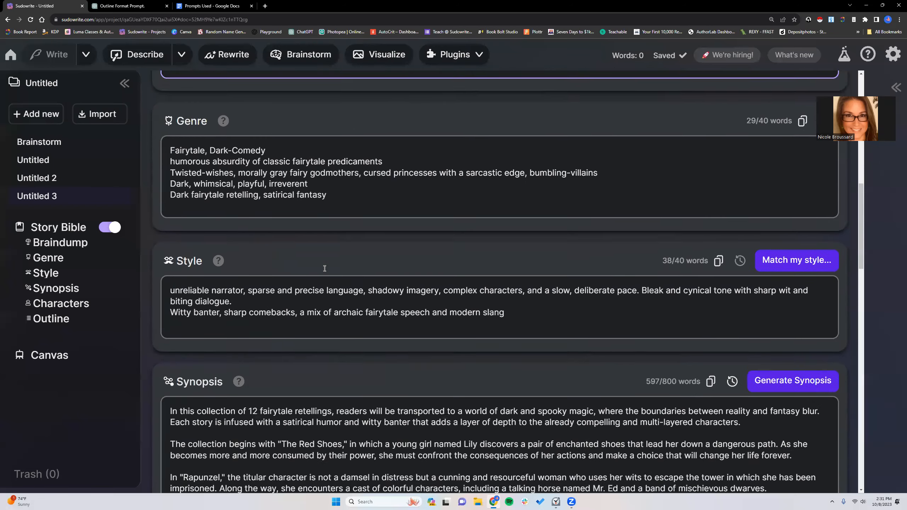
pyautogui.scroll(-2, 323, 268)
pyautogui.click(784, 207)
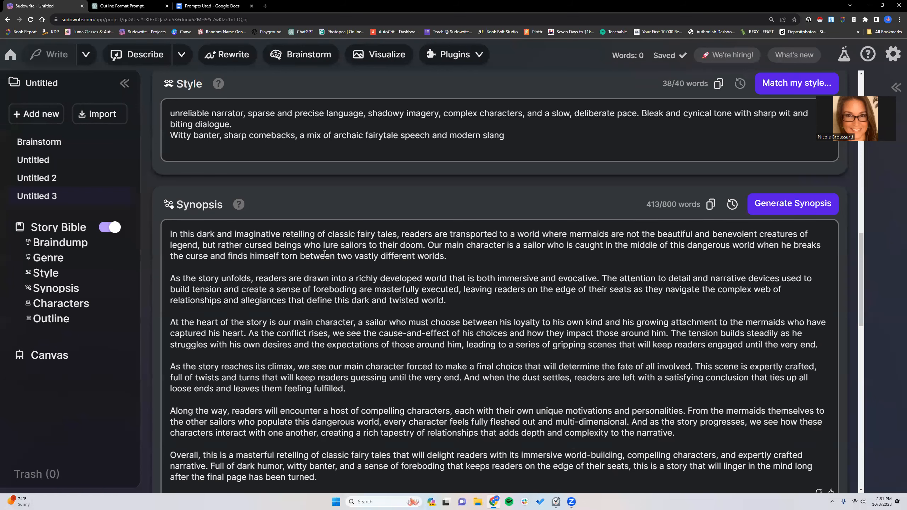
pyautogui.scroll(-2, 402, 256)
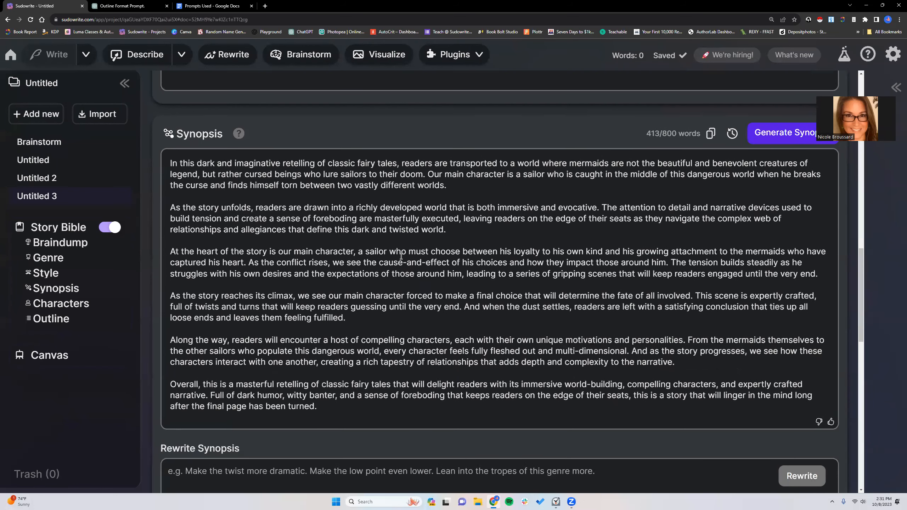
pyautogui.scroll(-1, 401, 256)
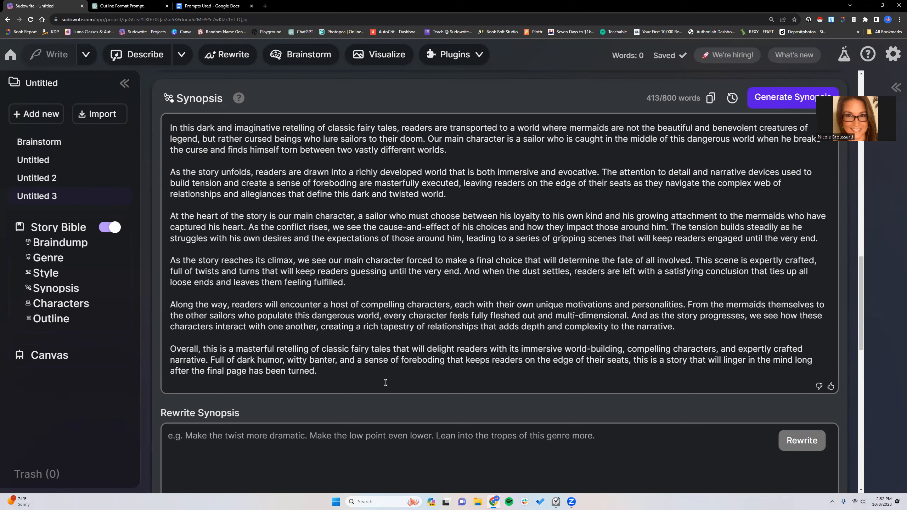
pyautogui.scroll(10, 385, 382)
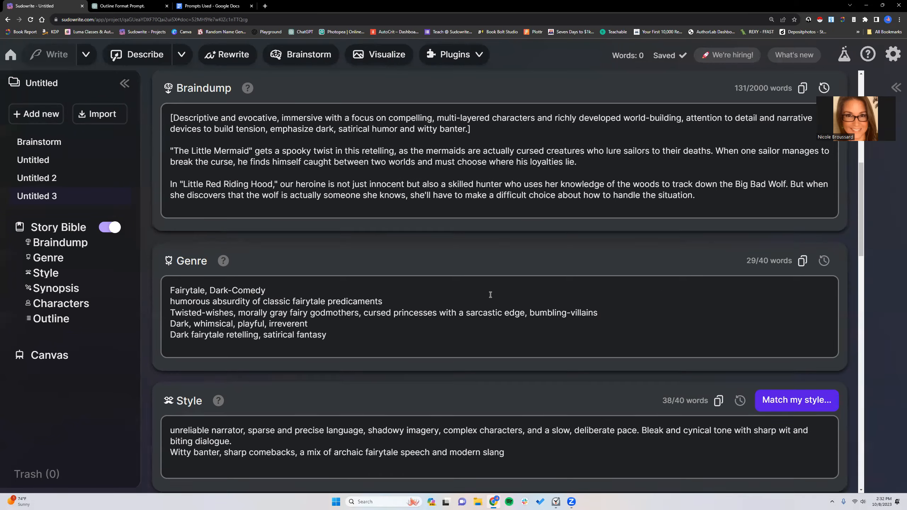
pyautogui.scroll(-6, 489, 296)
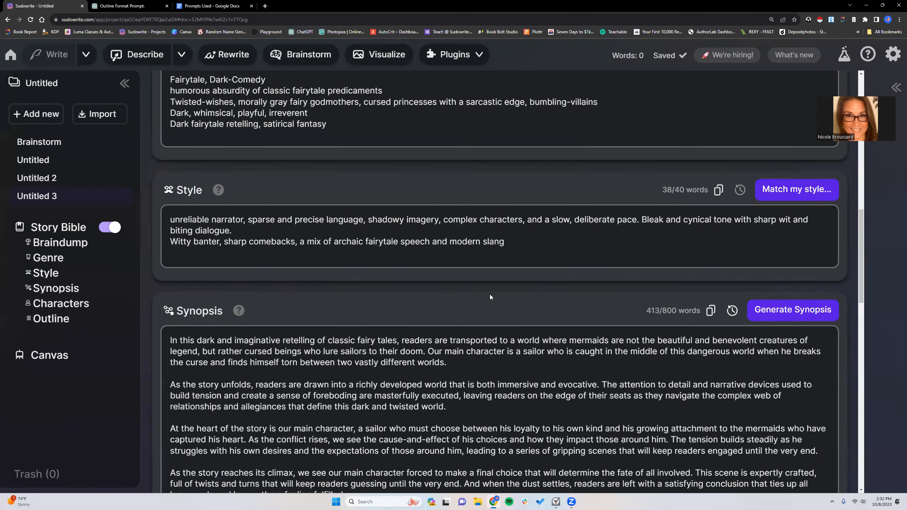
# - Delete the "The Little Mermaid" paragraph from the Braindump, keeping the bracketed prompt and the "Little Red Riding Hood" paragraph
pyautogui.scroll(6, 468, 294)
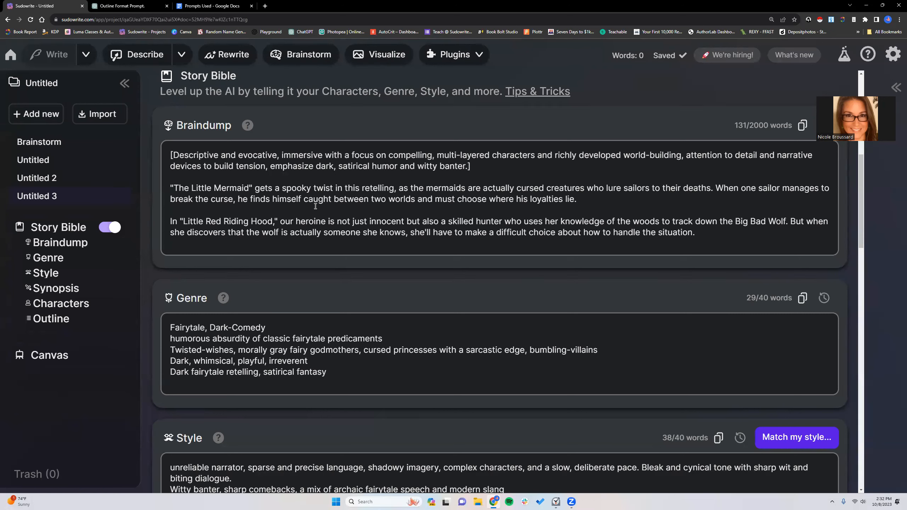
pyautogui.moveTo(170, 188); pyautogui.dragTo(311, 188)
pyautogui.moveTo(390, 185); pyautogui.dragTo(649, 207)
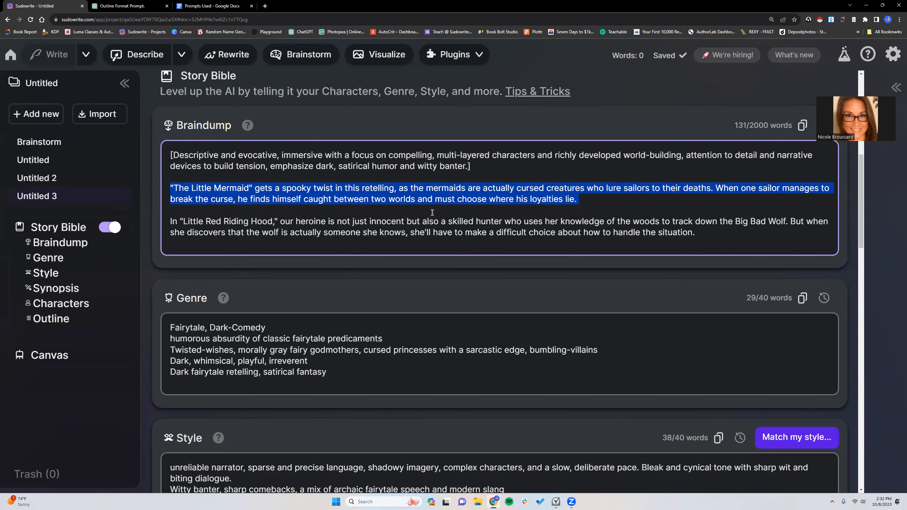
pyautogui.press('BackSpace')
pyautogui.press('BackSpace')
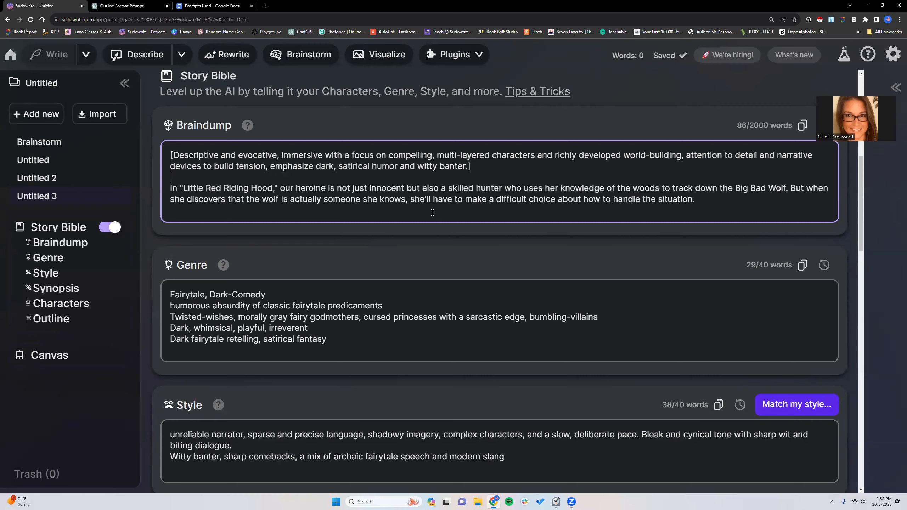
# - Generate a new synopsis from the Braindump containing only "Little Red Riding Hood" and read it through
pyautogui.scroll(-8, 584, 203)
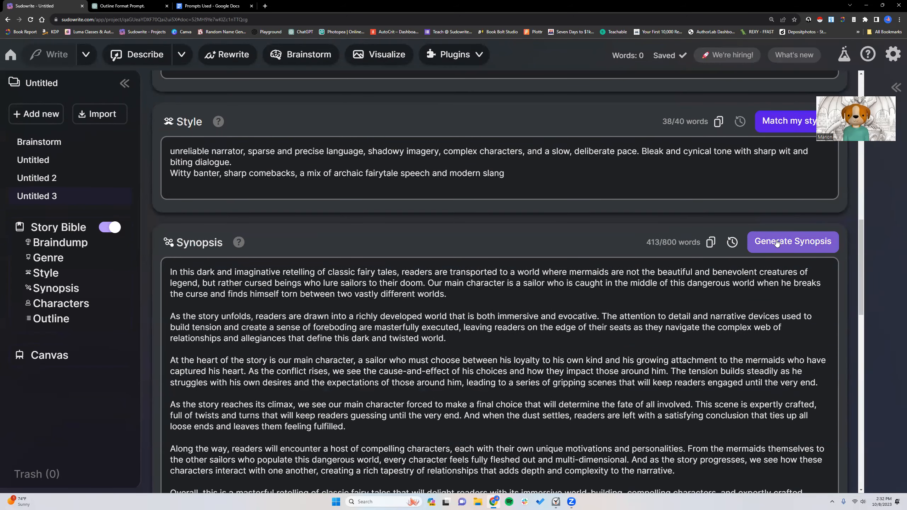
pyautogui.click(777, 242)
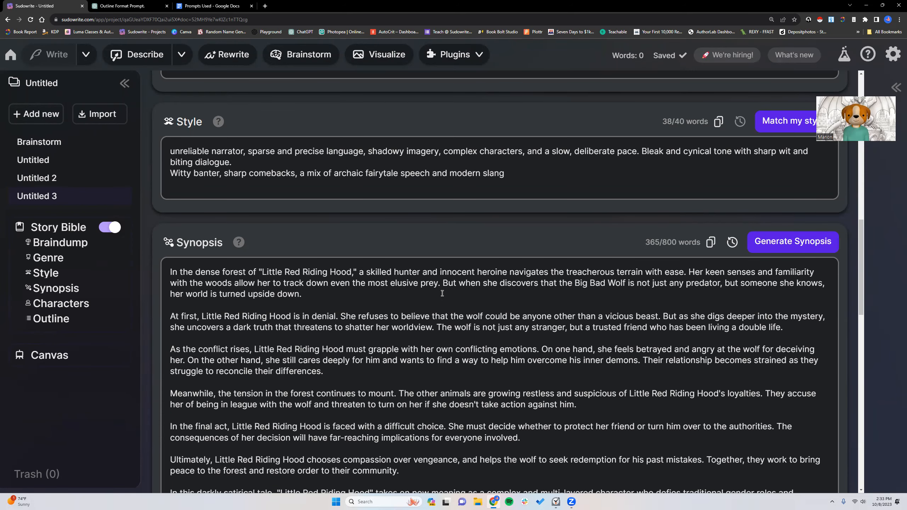
pyautogui.scroll(-3, 442, 293)
pyautogui.scroll(-5, 442, 293)
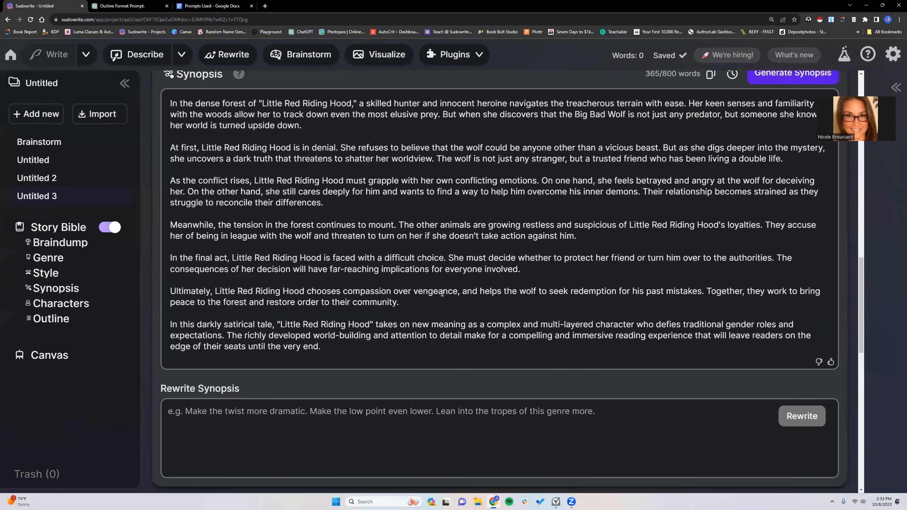
pyautogui.scroll(5, 442, 293)
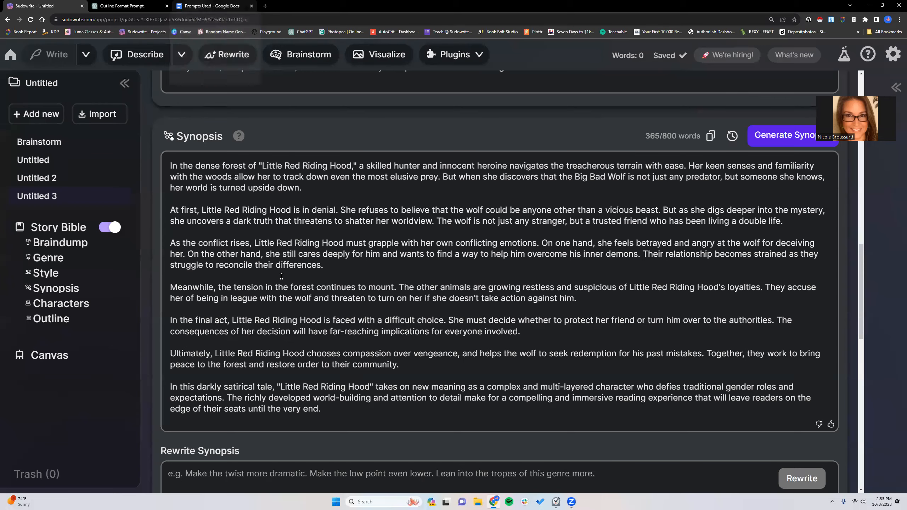
# - Switch to the "Prompts Used" Google Doc and copy both bracketed Synopsis prompts, the chapter by chapter method and the major character list
pyautogui.click(203, 4)
pyautogui.scroll(20, 327, 281)
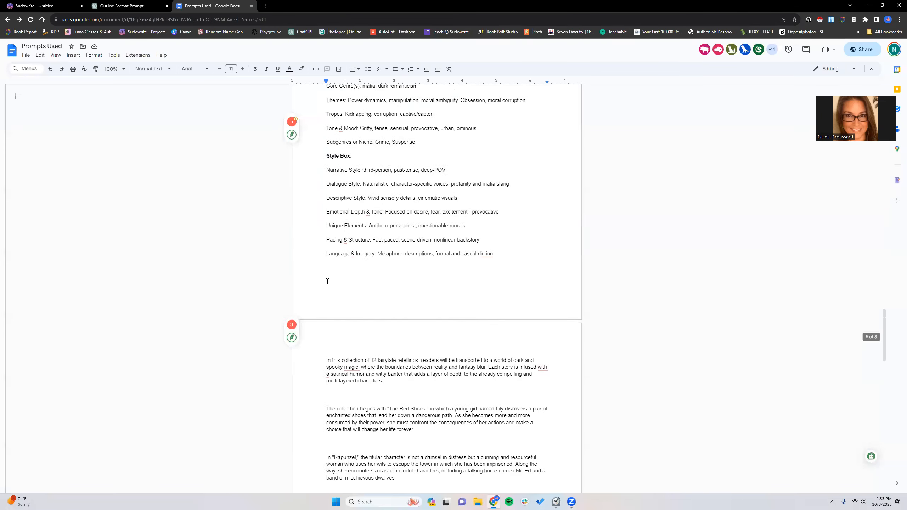
pyautogui.scroll(20, 327, 282)
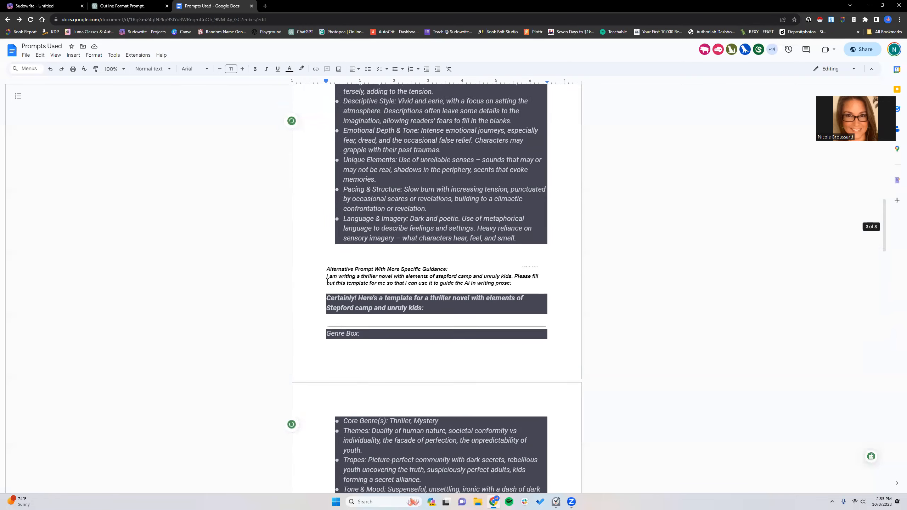
pyautogui.scroll(5, 327, 281)
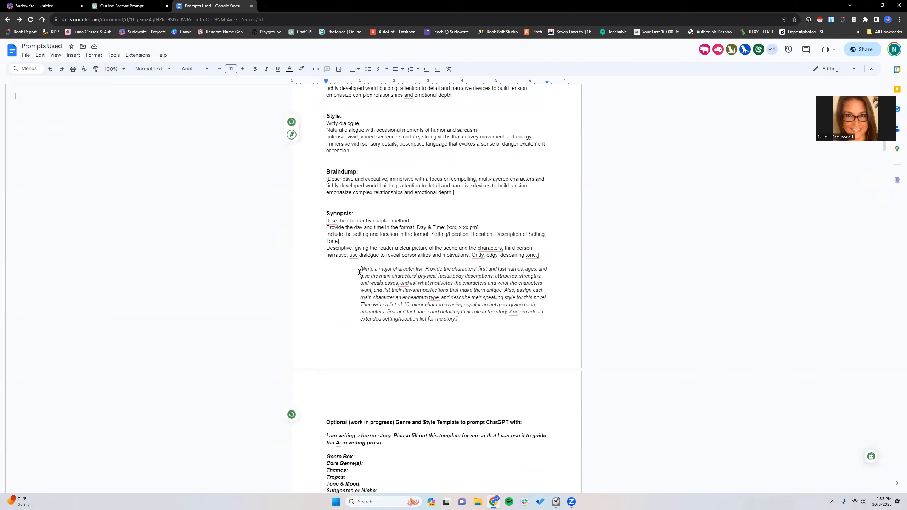
pyautogui.moveTo(360, 269); pyautogui.dragTo(460, 319)
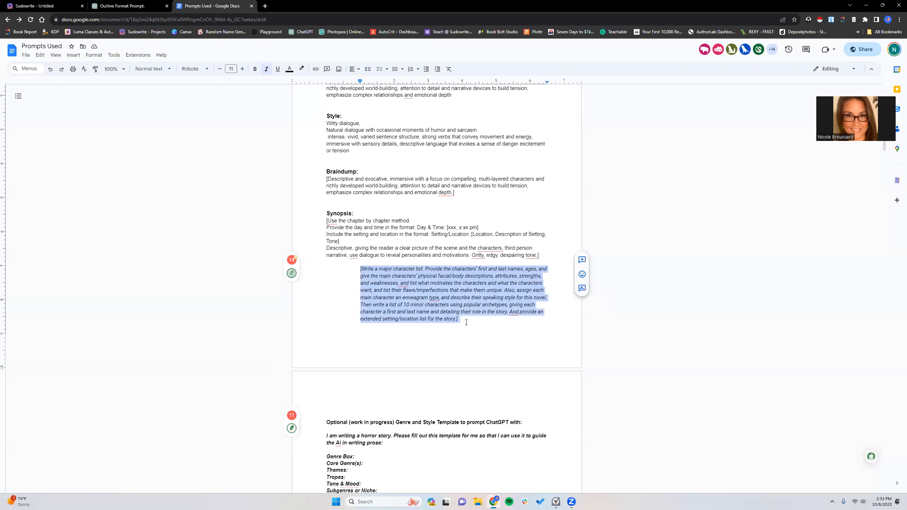
pyautogui.moveTo(400, 292)
pyautogui.moveTo(321, 224); pyautogui.dragTo(542, 256)
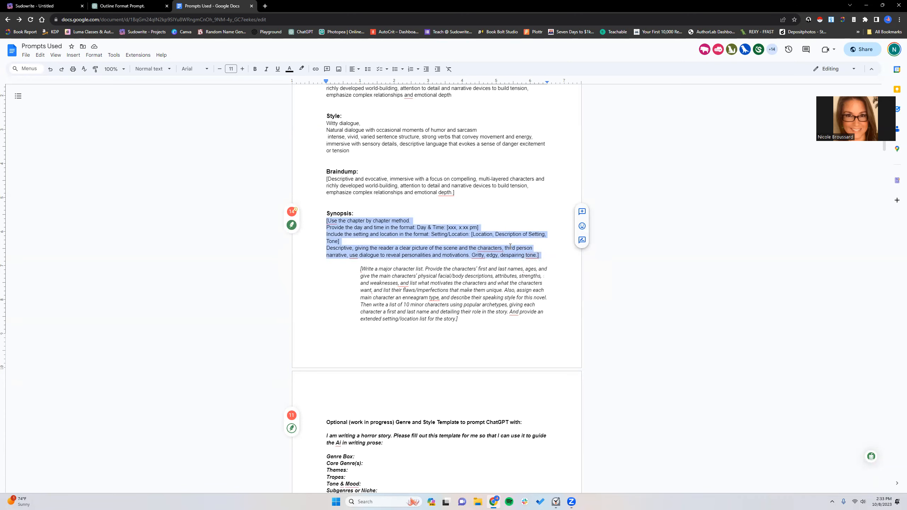
pyautogui.click(316, 225)
pyautogui.moveTo(322, 221); pyautogui.dragTo(459, 311)
pyautogui.press('super+c')
pyautogui.rightClick(459, 310)
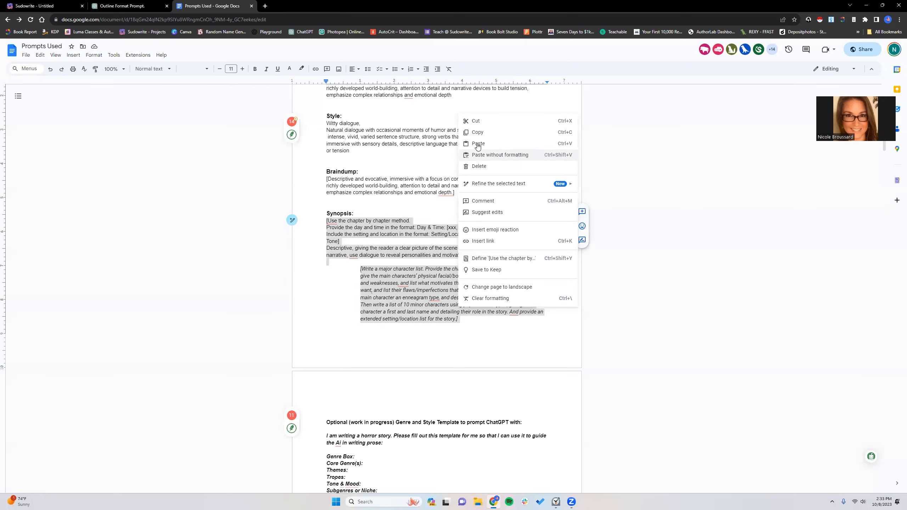
pyautogui.press('Escape')
pyautogui.click(462, 213)
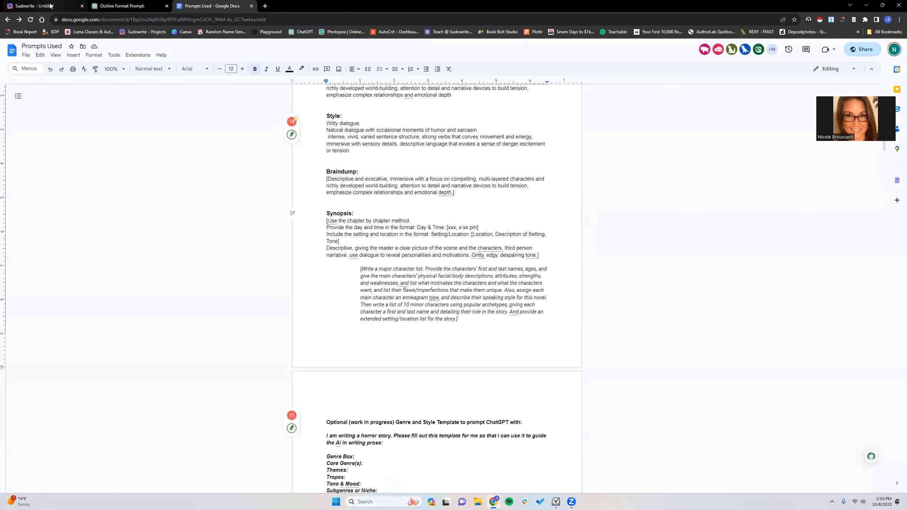
# - Back in Sudowrite, paste the two bracketed prompts above the first paragraph of the "Little Red Riding Hood" synopsis
pyautogui.click(35, 6)
pyautogui.click(169, 164)
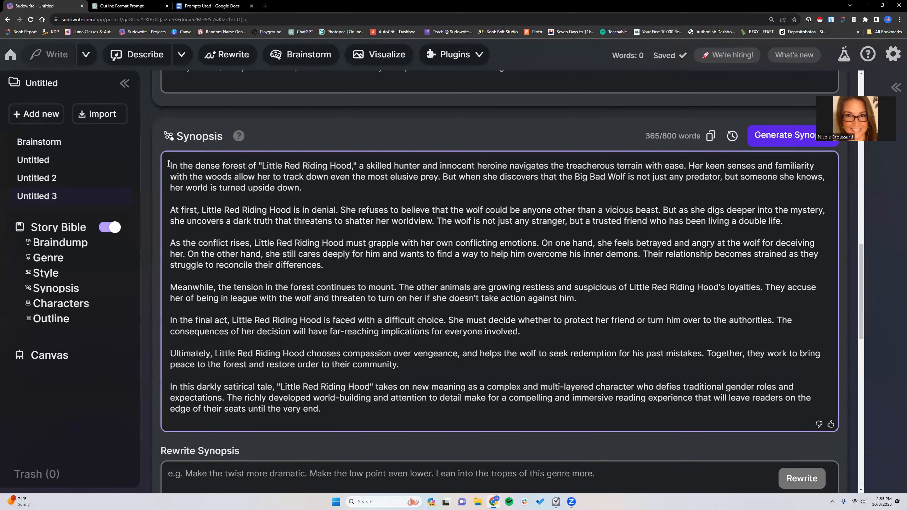
pyautogui.press('Return')
pyautogui.rightClick(181, 161)
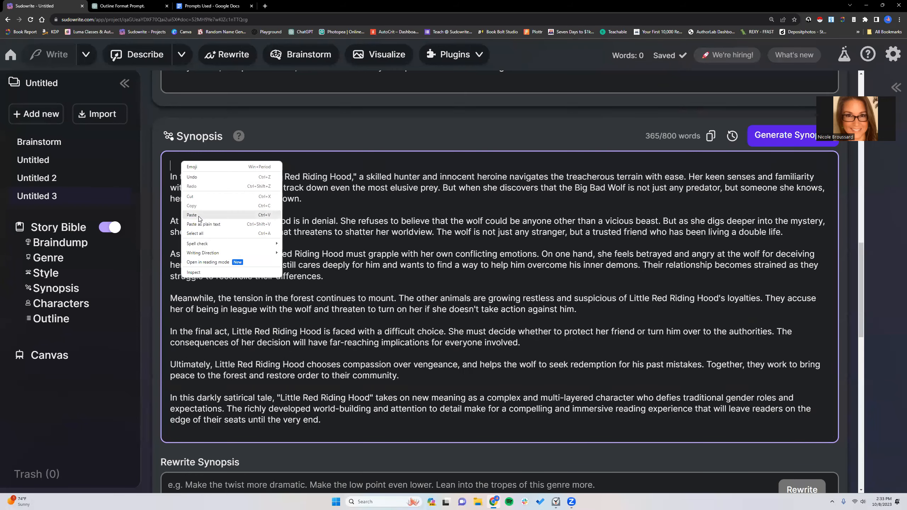
pyautogui.click(198, 215)
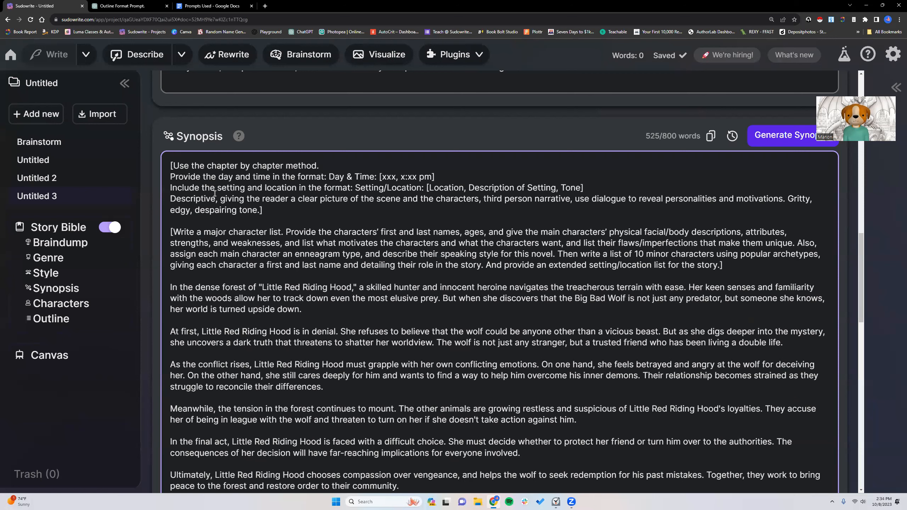
# - Review the chapter by chapter prompt in the synopsis, comparing its tone wording with the Genre and Style entries
pyautogui.click(659, 160)
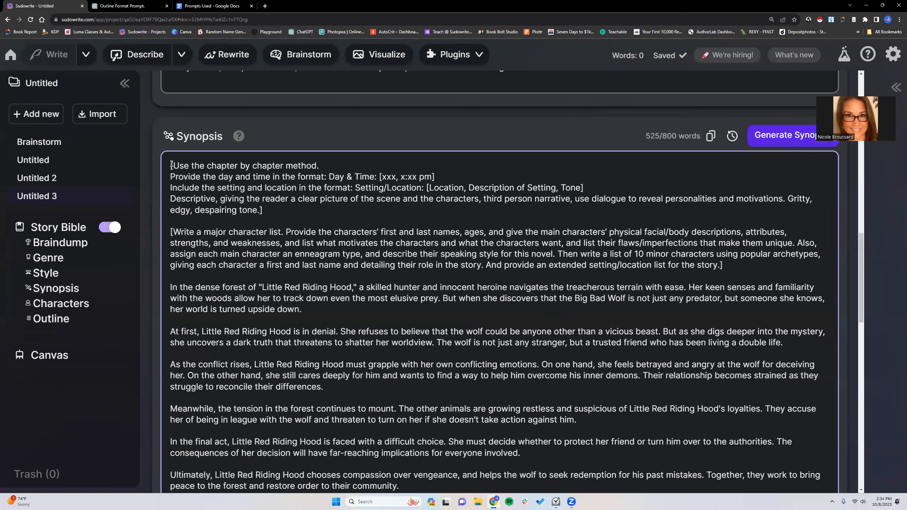
pyautogui.moveTo(171, 164); pyautogui.dragTo(275, 213)
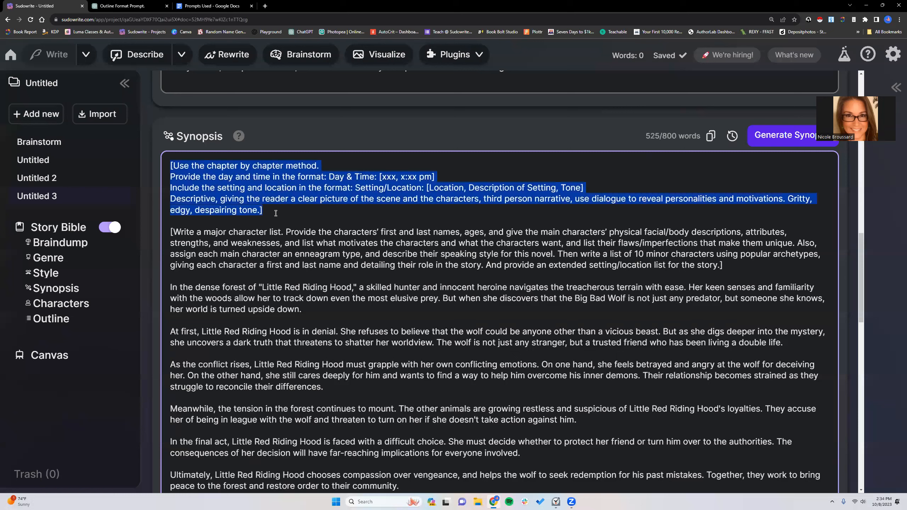
pyautogui.click(276, 214)
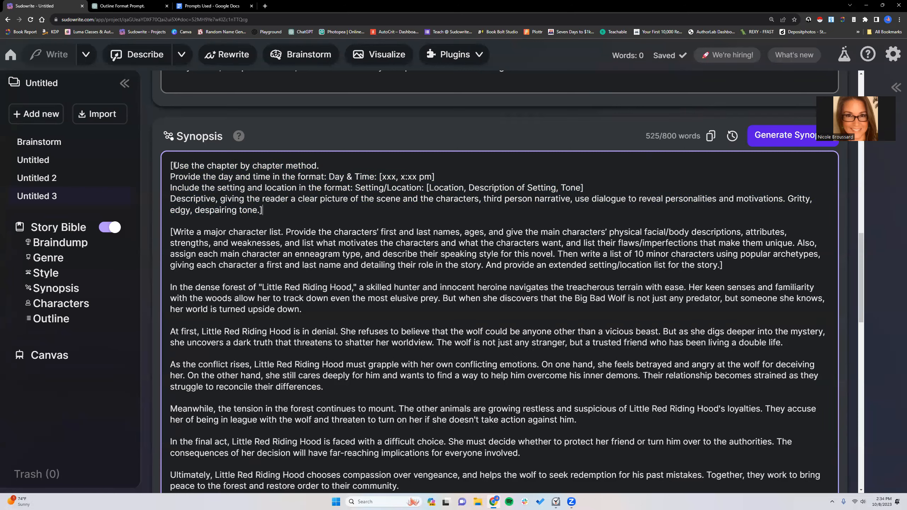
pyautogui.moveTo(175, 165); pyautogui.dragTo(580, 188)
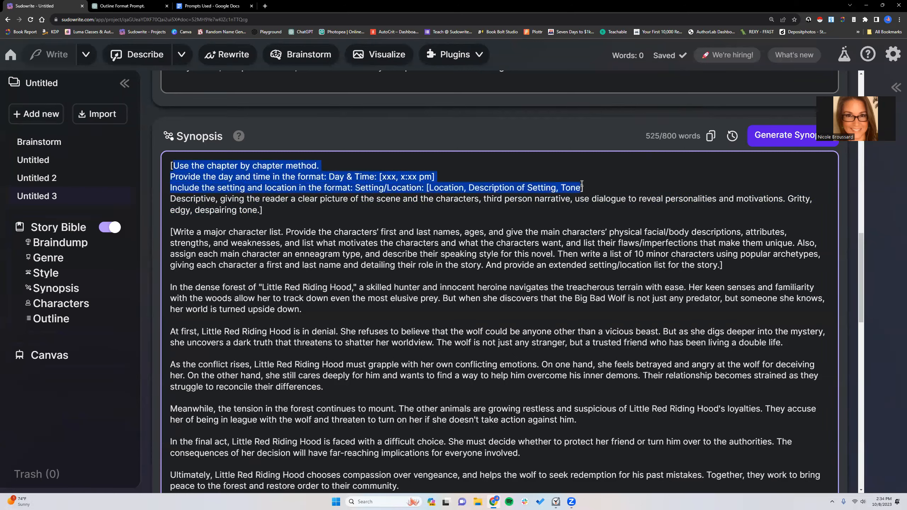
pyautogui.click(408, 199)
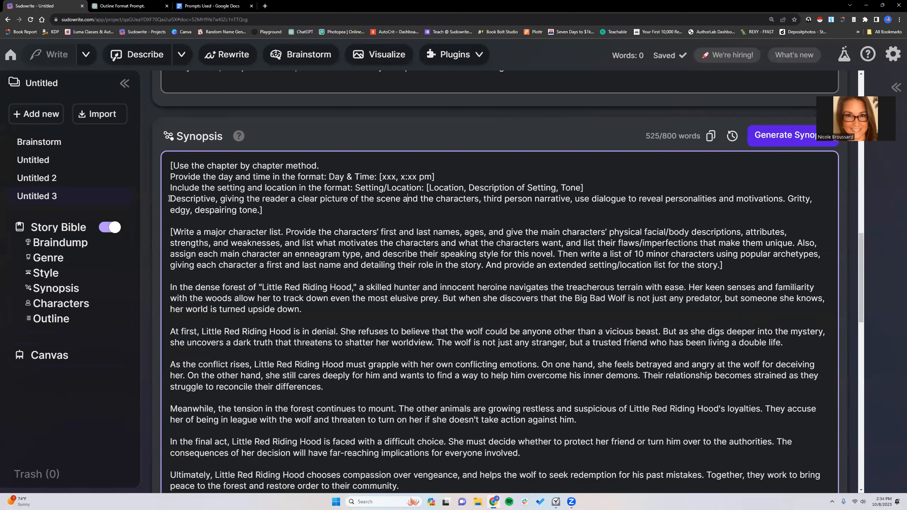
pyautogui.moveTo(169, 199); pyautogui.dragTo(262, 209)
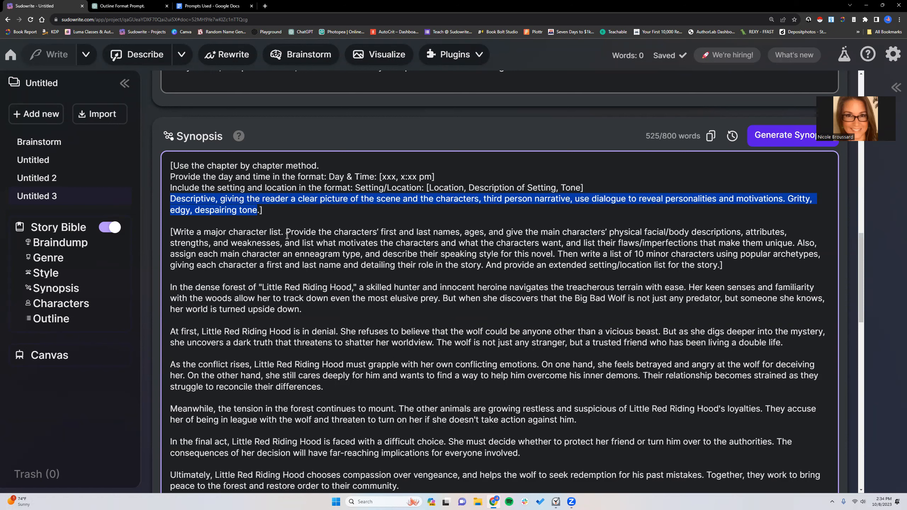
pyautogui.click(787, 199)
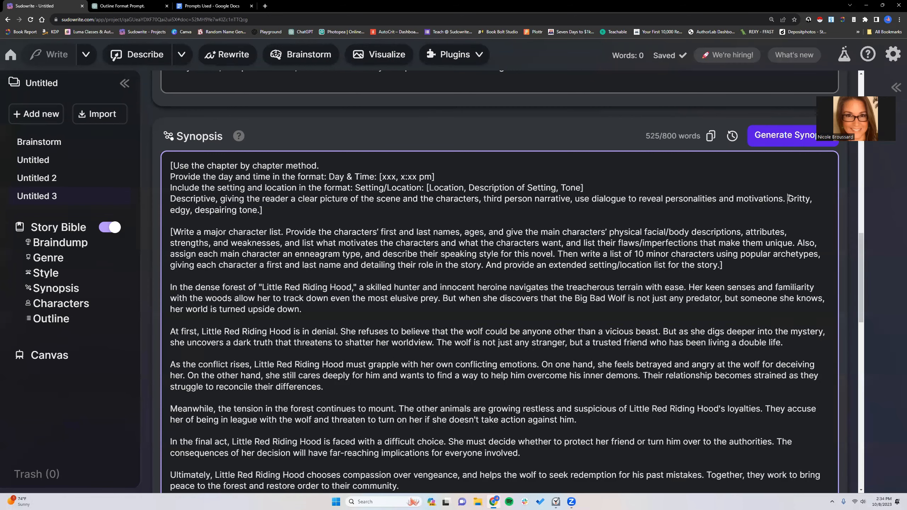
pyautogui.moveTo(788, 199); pyautogui.dragTo(255, 211)
pyautogui.scroll(6, 326, 239)
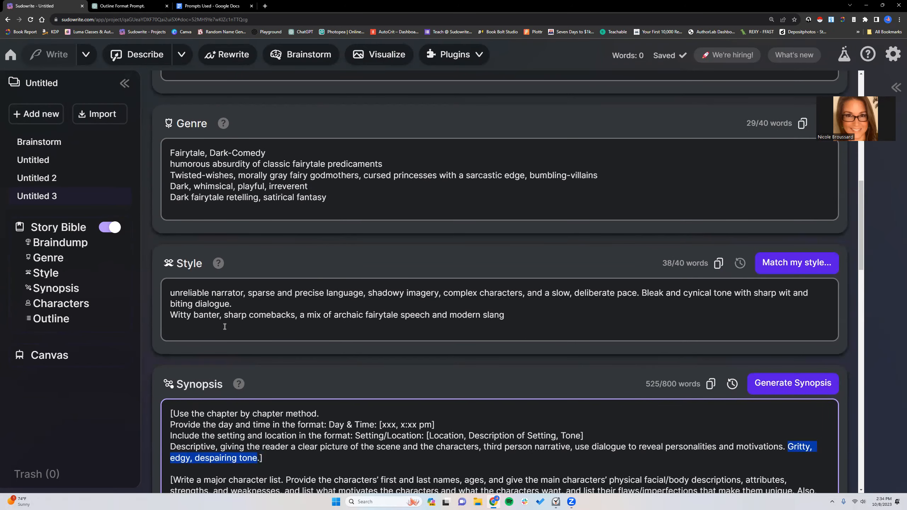
pyautogui.scroll(-2, 222, 323)
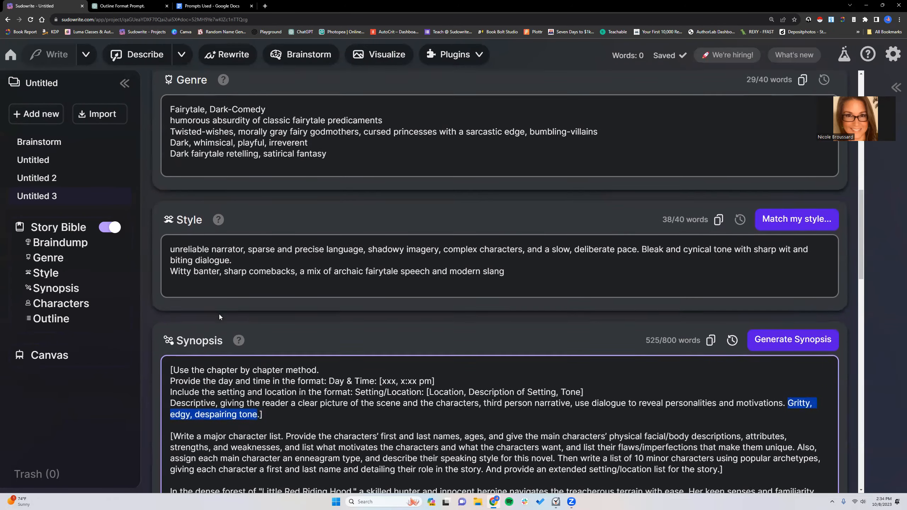
pyautogui.scroll(1, 180, 268)
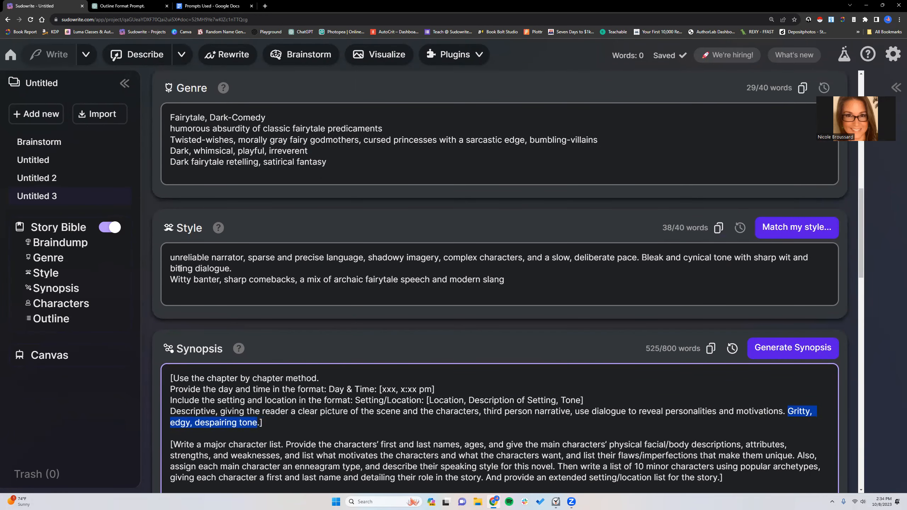
pyautogui.scroll(-2, 180, 269)
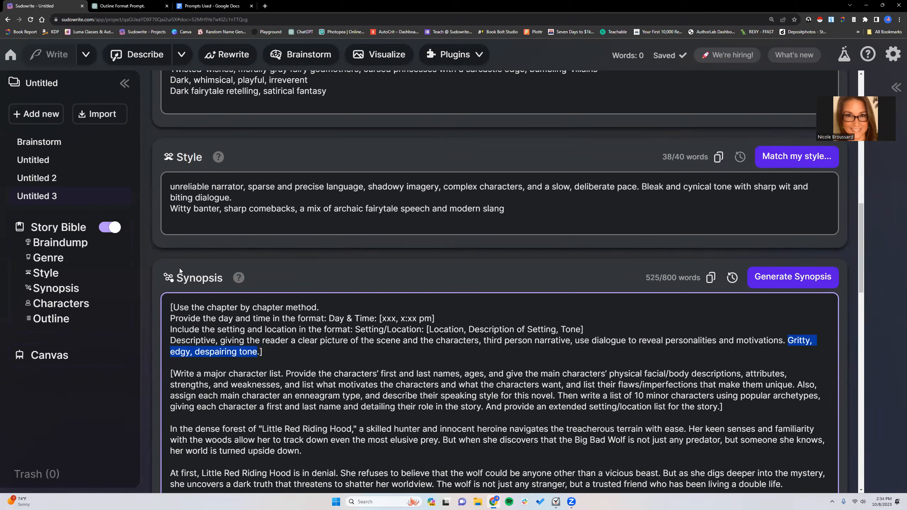
# - Replace "Gritty, edgy, despairing tone." in the synopsis prompt with "Bleak and cynical tone with sharp wit and biting dialogue." copied from Style
pyautogui.moveTo(643, 186); pyautogui.dragTo(646, 197)
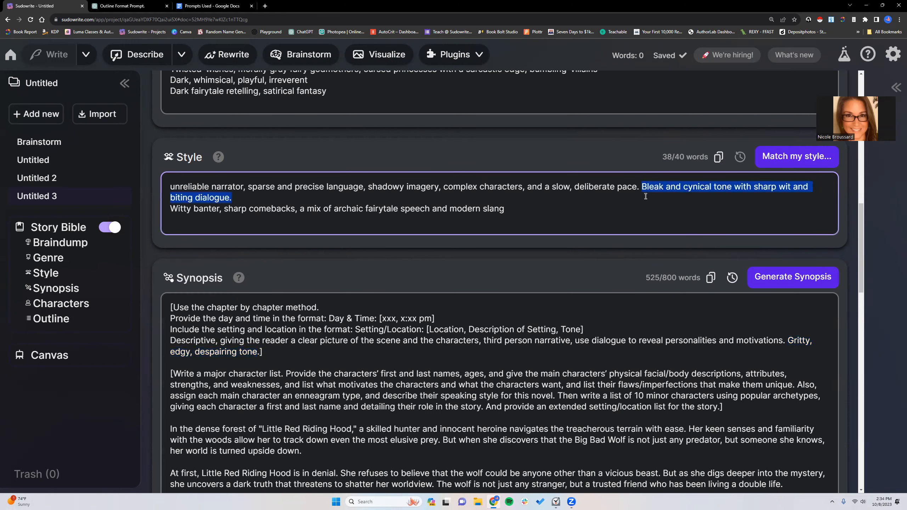
pyautogui.click(672, 186)
pyautogui.moveTo(642, 186); pyautogui.dragTo(646, 195)
pyautogui.rightClick(648, 190)
pyautogui.click(669, 216)
pyautogui.scroll(-3, 695, 250)
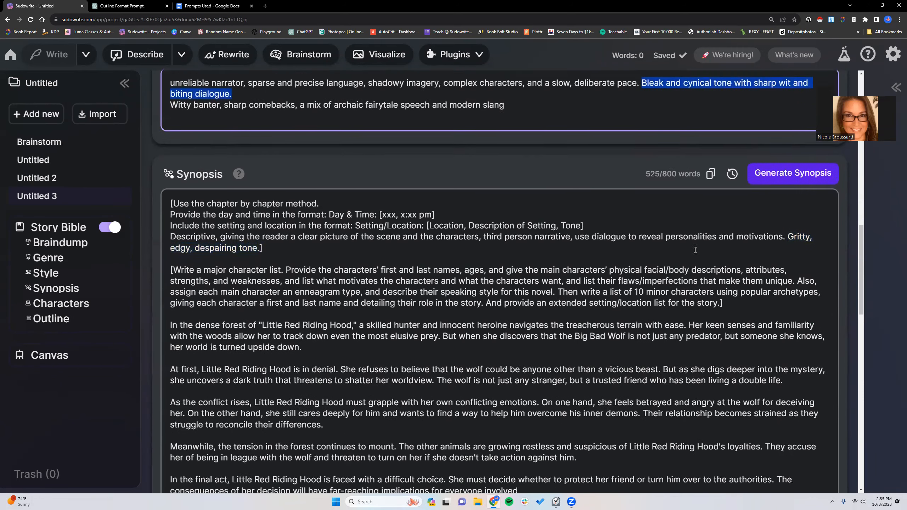
pyautogui.moveTo(786, 234); pyautogui.dragTo(259, 246)
pyautogui.rightClick(255, 247)
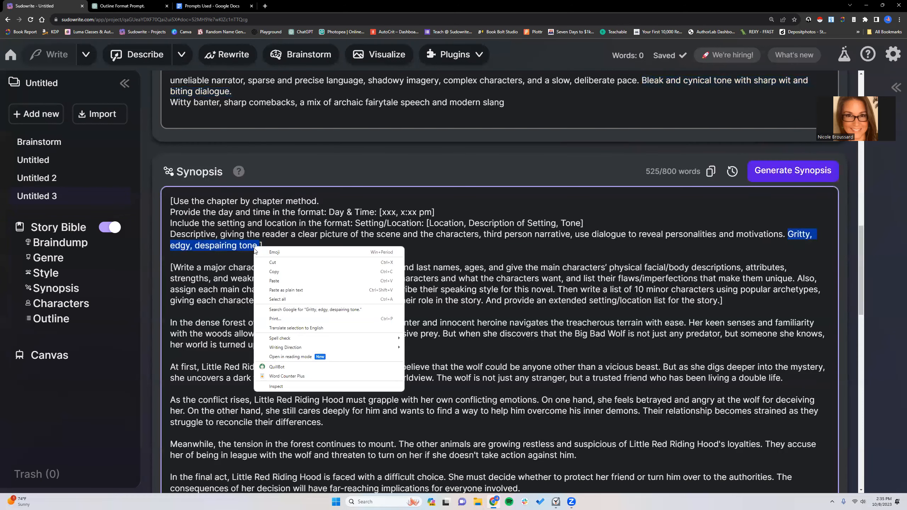
pyautogui.click(278, 281)
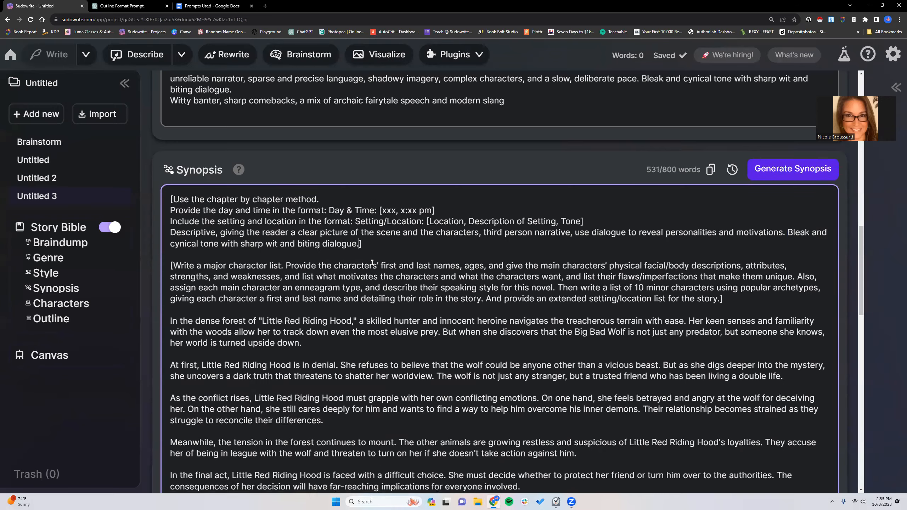
# - Review the bracketed character list prompt and the rest of the synopsis, down to the empty Characters section
pyautogui.scroll(-2, 372, 262)
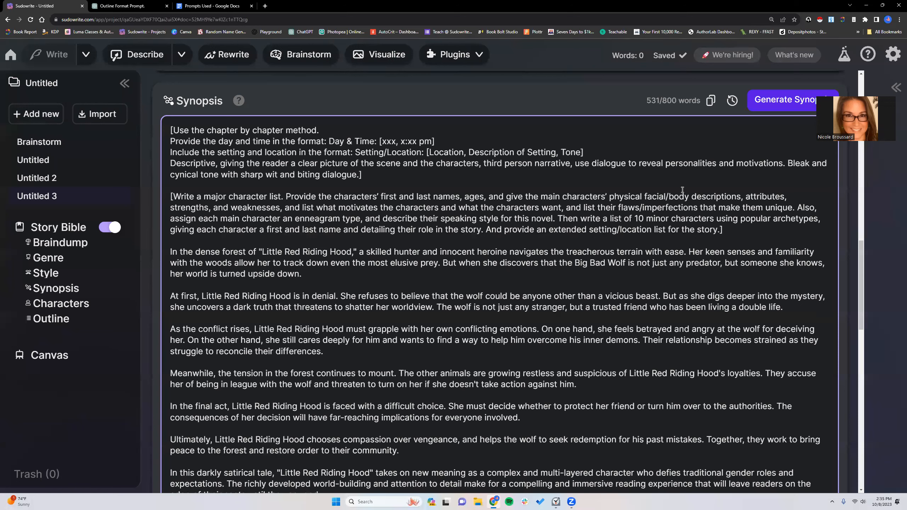
pyautogui.moveTo(746, 196); pyautogui.dragTo(579, 223)
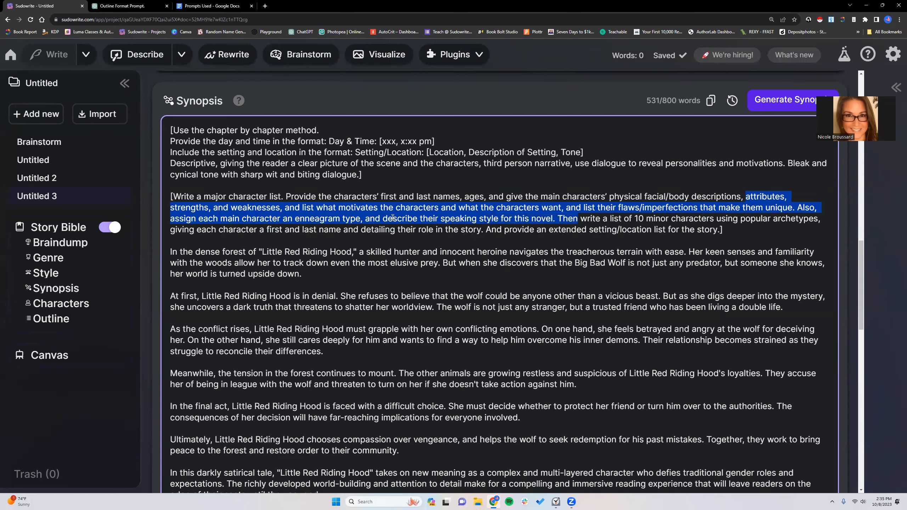
pyautogui.click(546, 219)
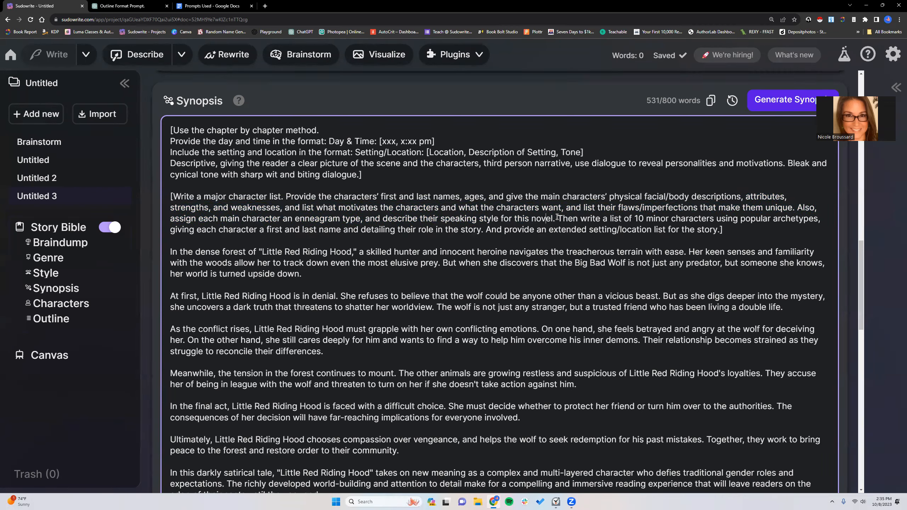
pyautogui.moveTo(576, 223); pyautogui.dragTo(709, 230)
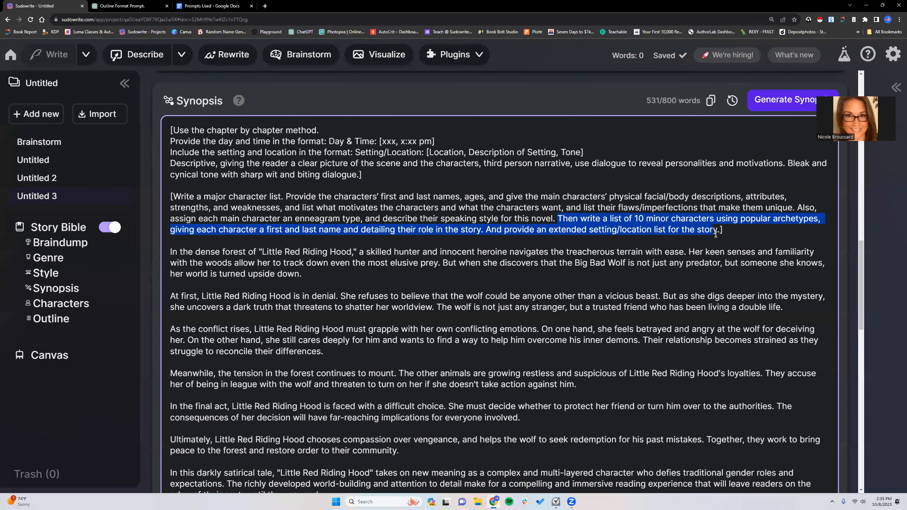
pyautogui.click(735, 232)
pyautogui.scroll(-10, 712, 256)
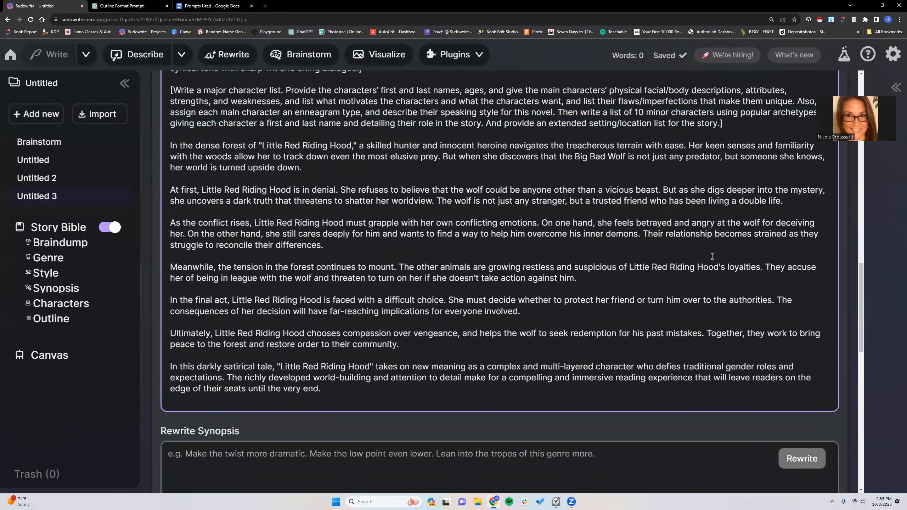
pyautogui.scroll(-2, 708, 254)
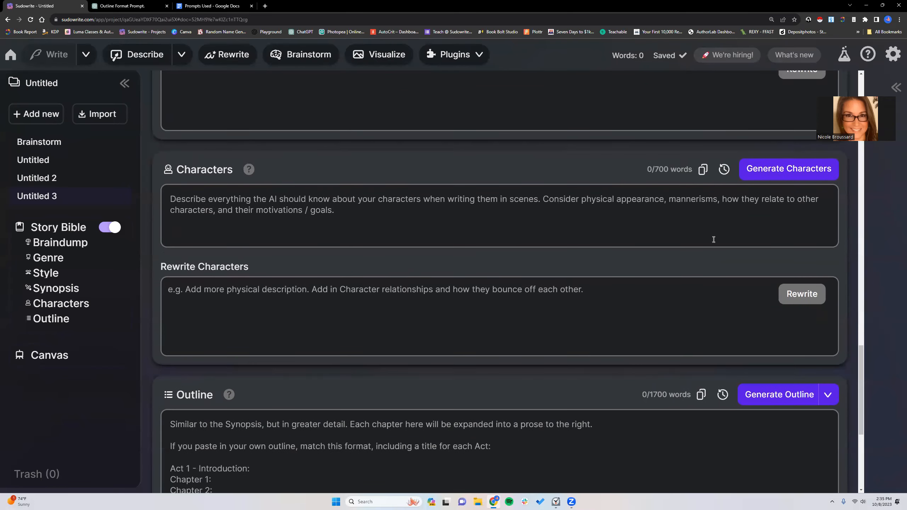
# - Generate the character list from the synopsis and read through the major and minor characters, comparing them with the end of the synopsis
pyautogui.click(790, 171)
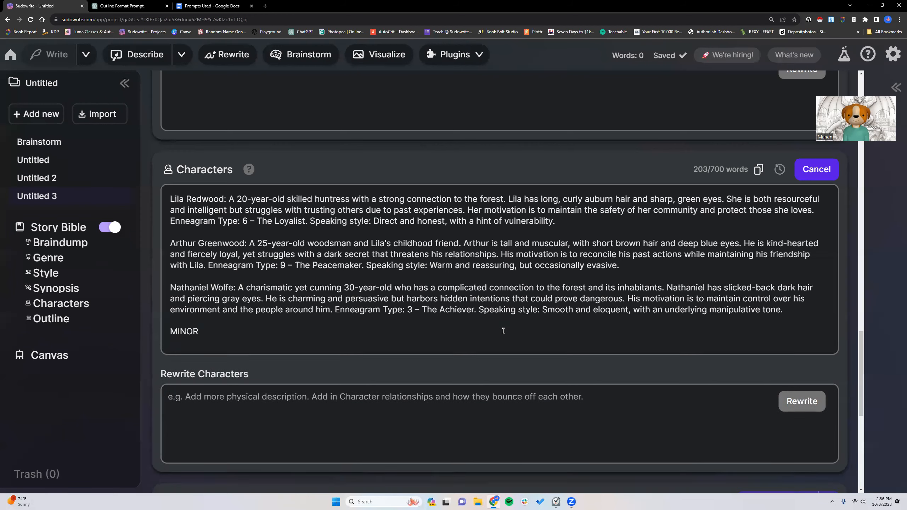
pyautogui.scroll(-2, 471, 318)
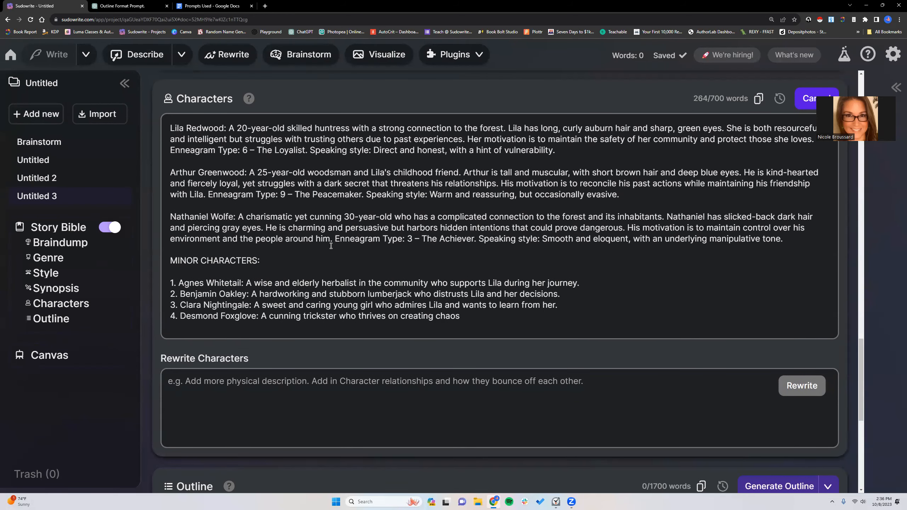
pyautogui.scroll(-3, 321, 239)
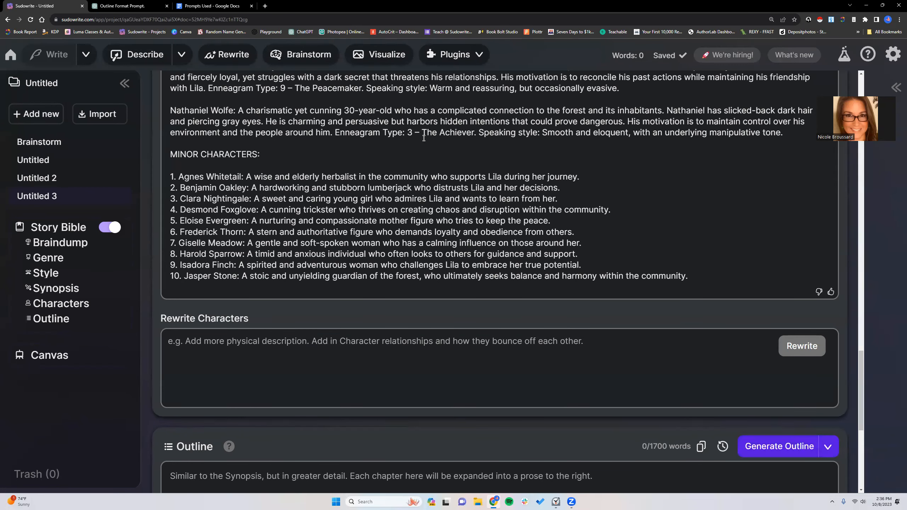
pyautogui.scroll(5, 402, 164)
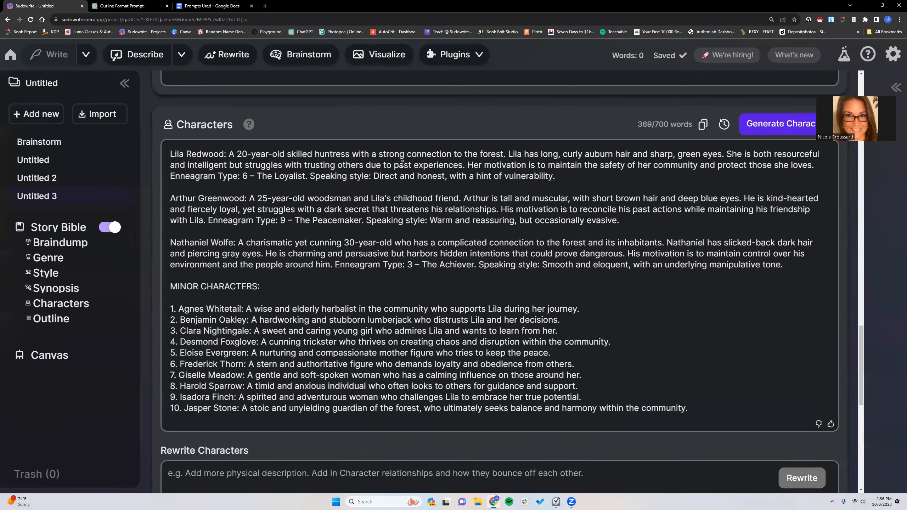
pyautogui.scroll(3, 403, 163)
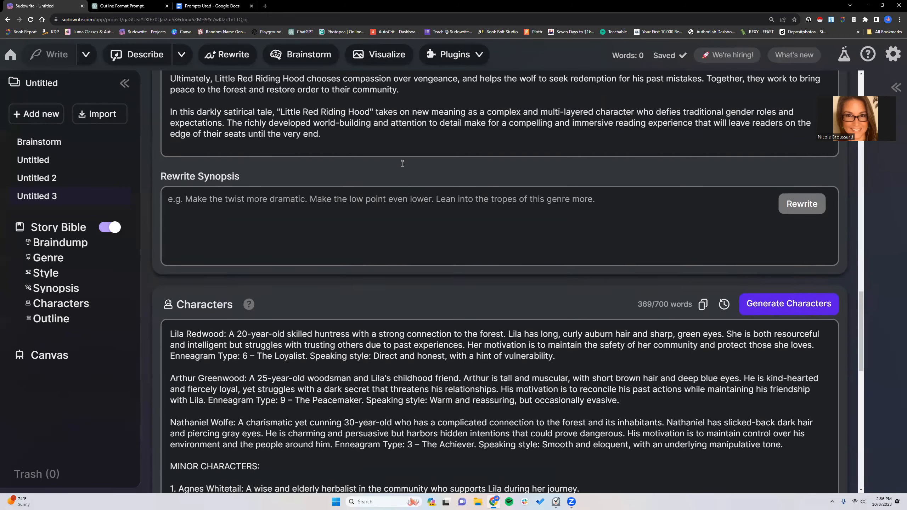
pyautogui.scroll(2, 402, 164)
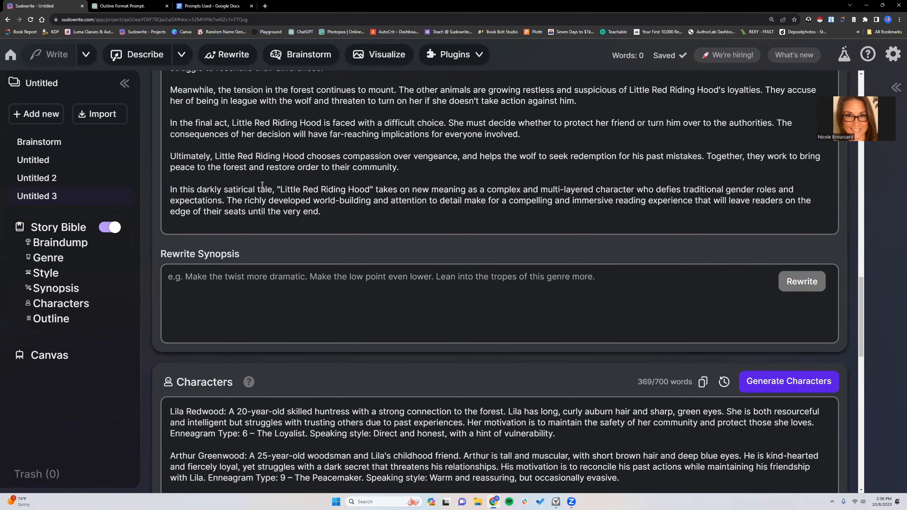
pyautogui.scroll(-6, 261, 183)
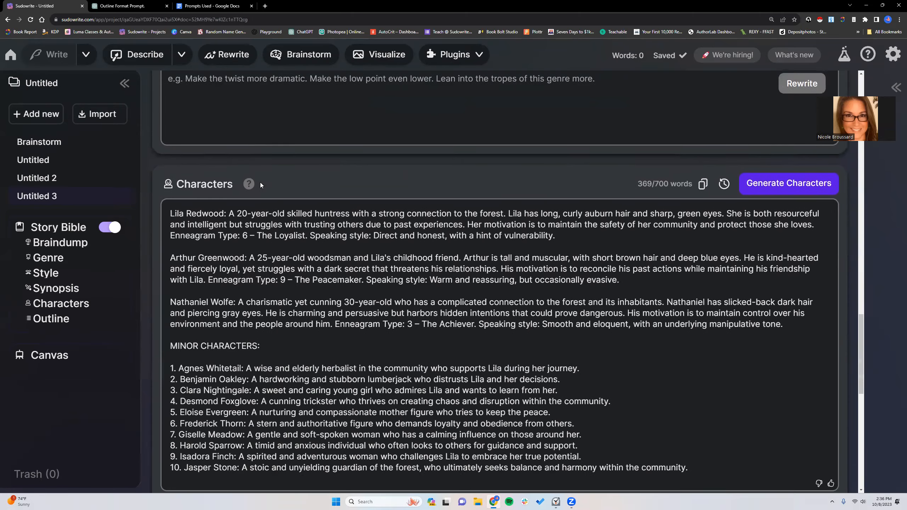
pyautogui.scroll(-8, 260, 184)
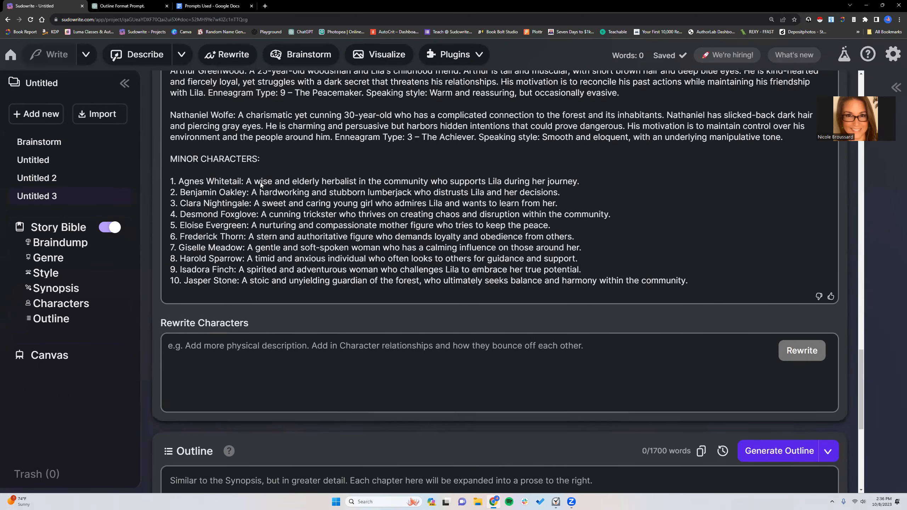
# - Generate the chapter outline in the Outline section and follow the first chapters as they are written
pyautogui.scroll(-4, 595, 313)
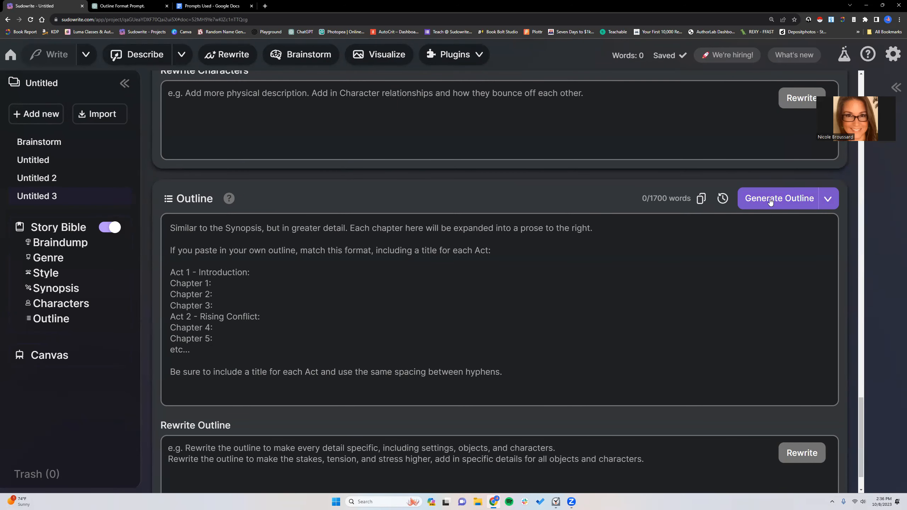
pyautogui.click(769, 202)
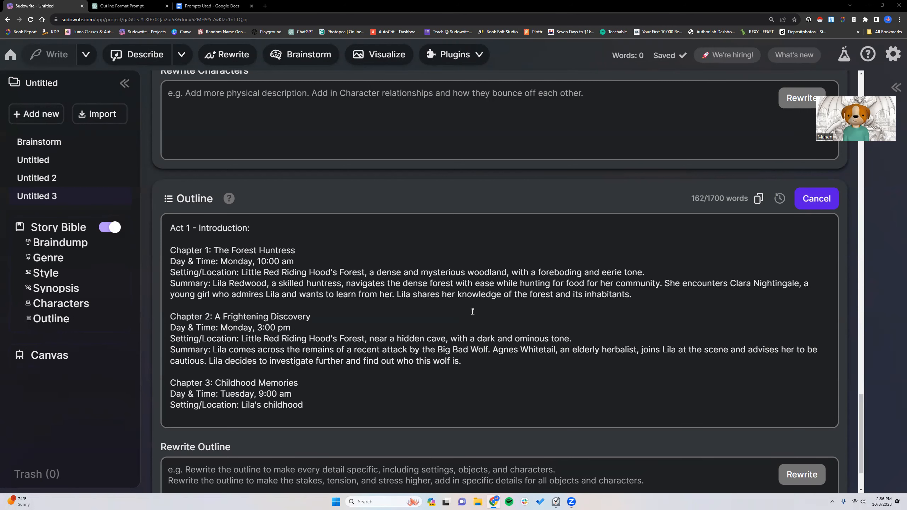
pyautogui.scroll(1, 472, 311)
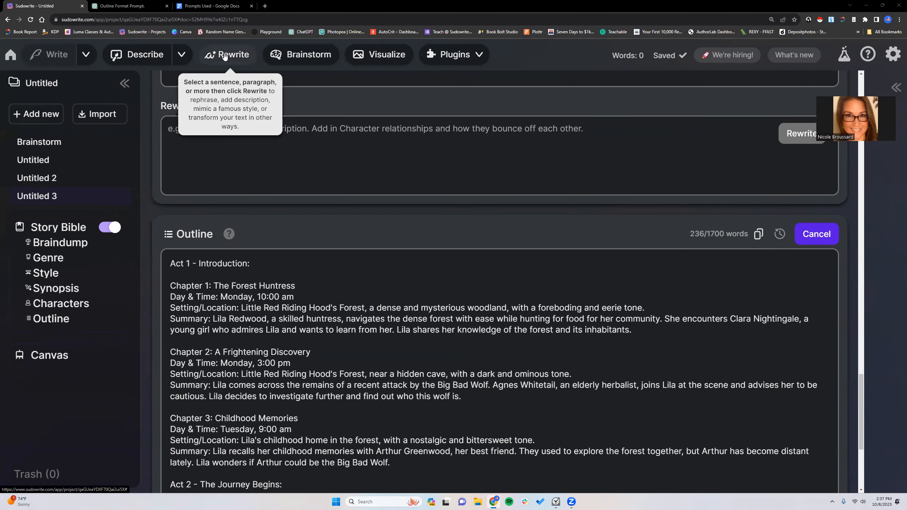
pyautogui.scroll(-3, 307, 273)
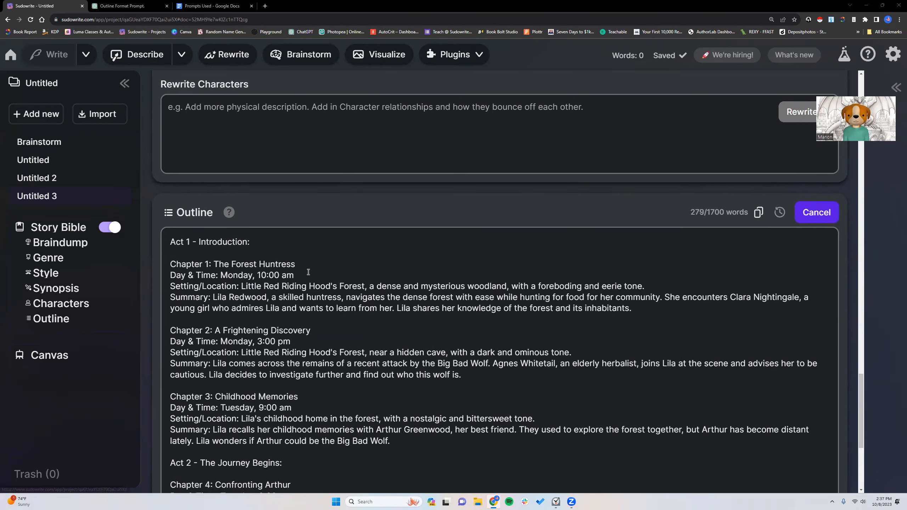
pyautogui.scroll(-1, 308, 273)
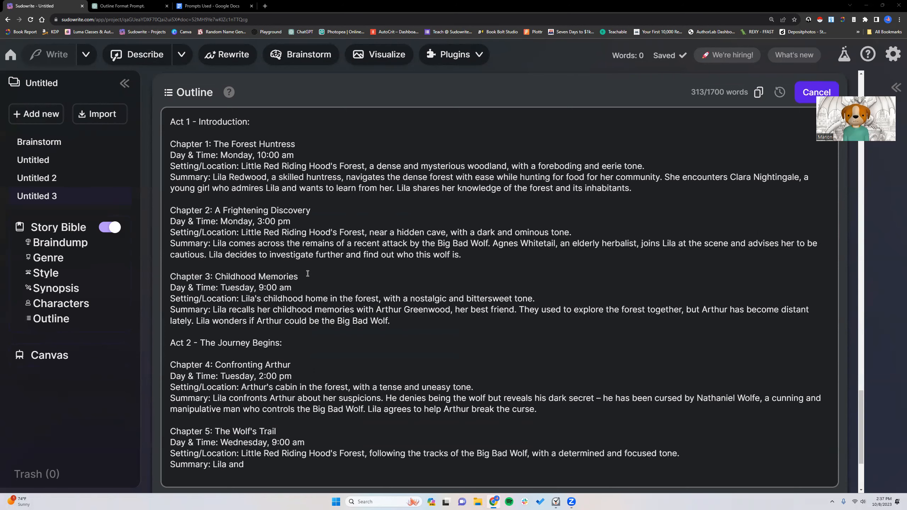
pyautogui.scroll(-1, 308, 273)
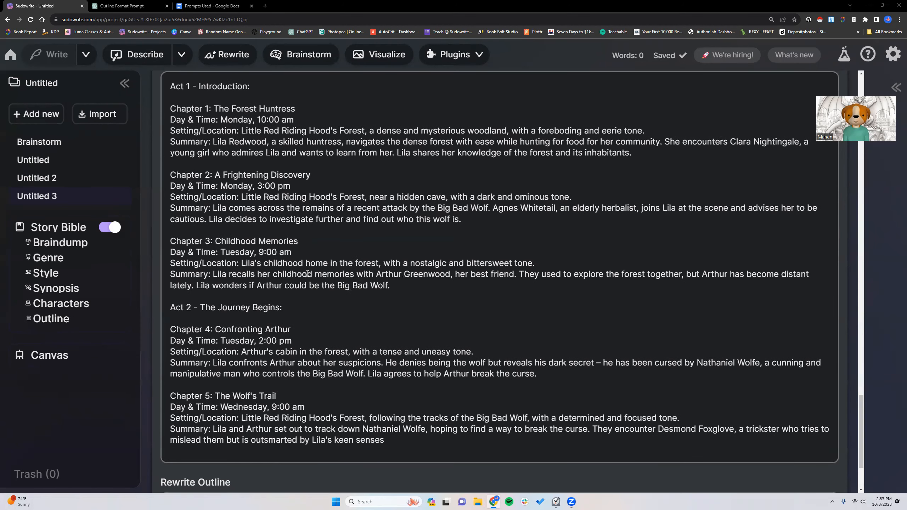
# - Review the generated outline's acts and chapters, checking day and time, setting and summary entries, and return to the Characters section
pyautogui.scroll(-2, 308, 273)
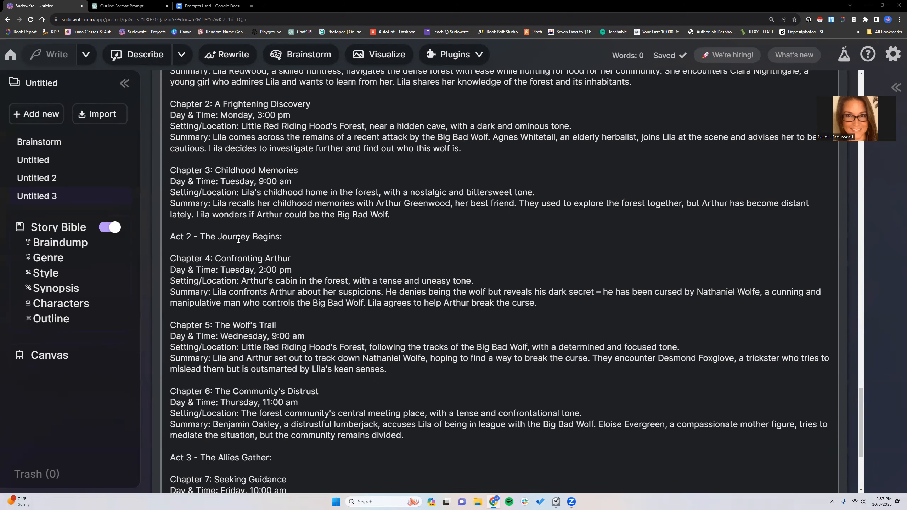
pyautogui.scroll(-5, 238, 240)
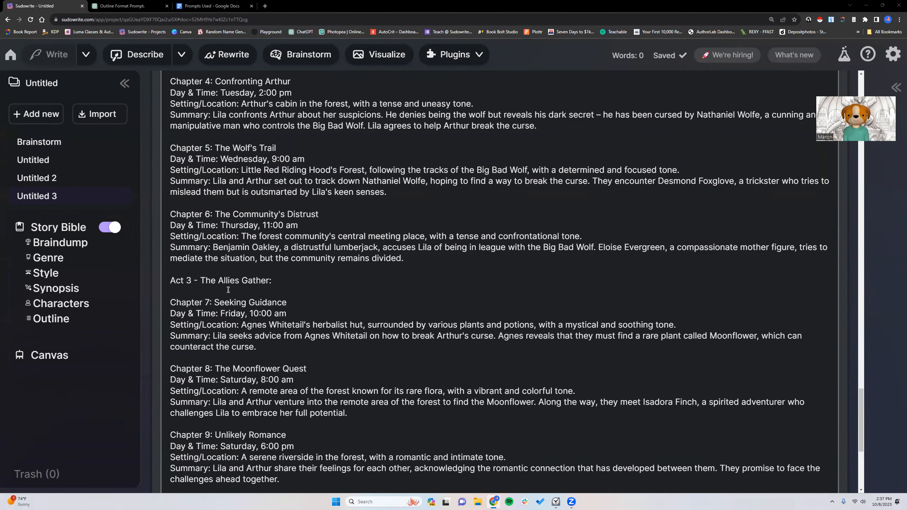
pyautogui.scroll(-6, 228, 290)
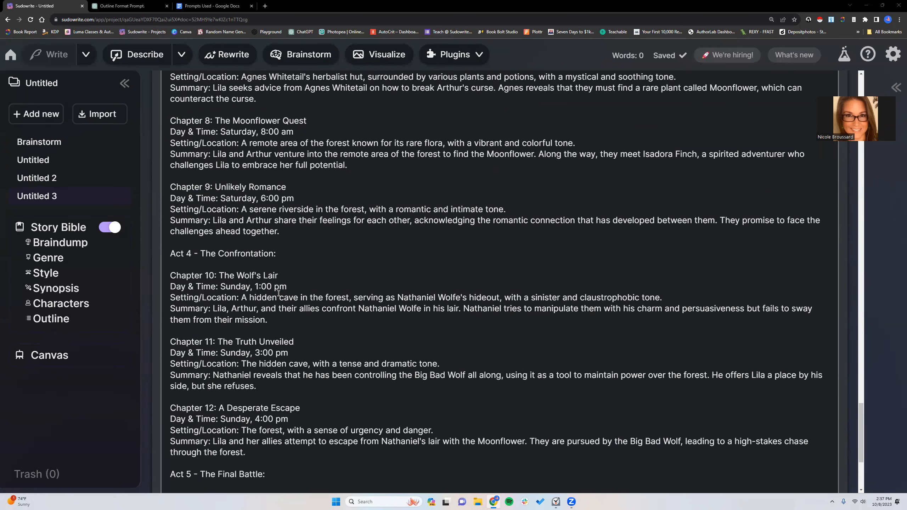
pyautogui.scroll(-5, 278, 293)
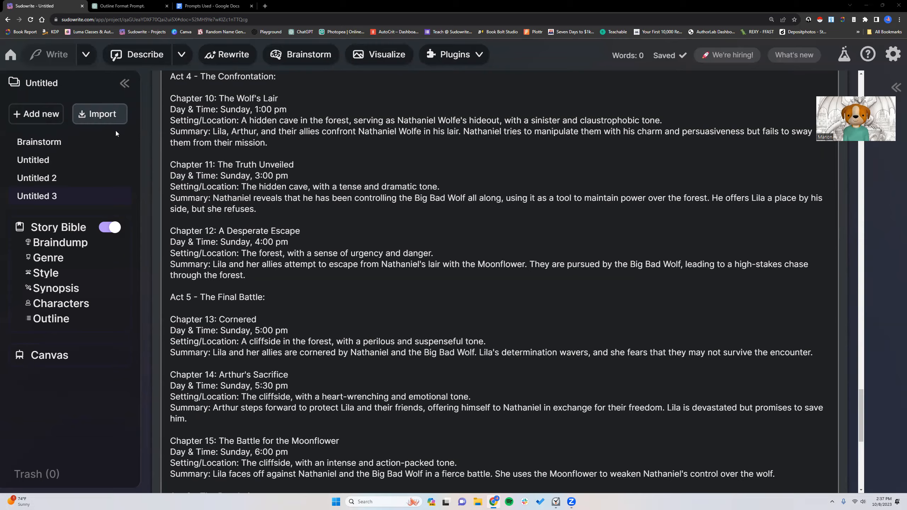
pyautogui.scroll(-10, 387, 295)
pyautogui.scroll(15, 387, 295)
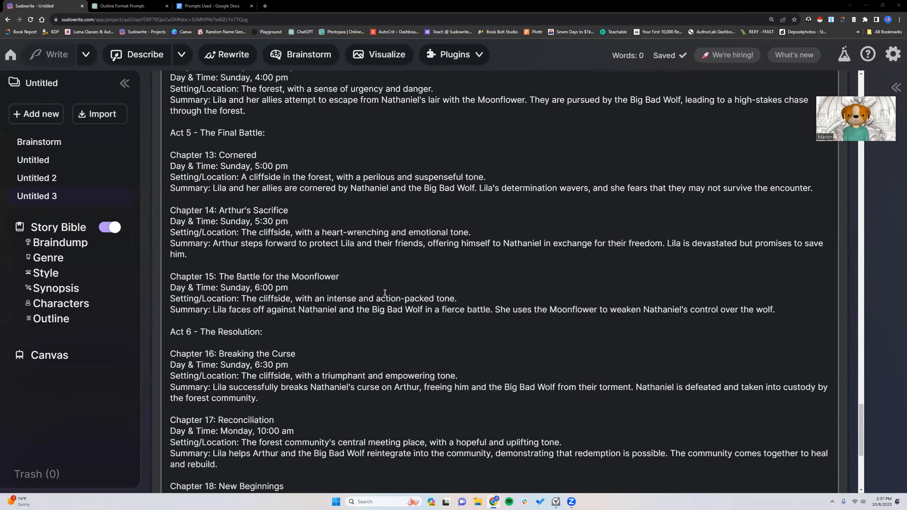
pyautogui.scroll(10, 384, 292)
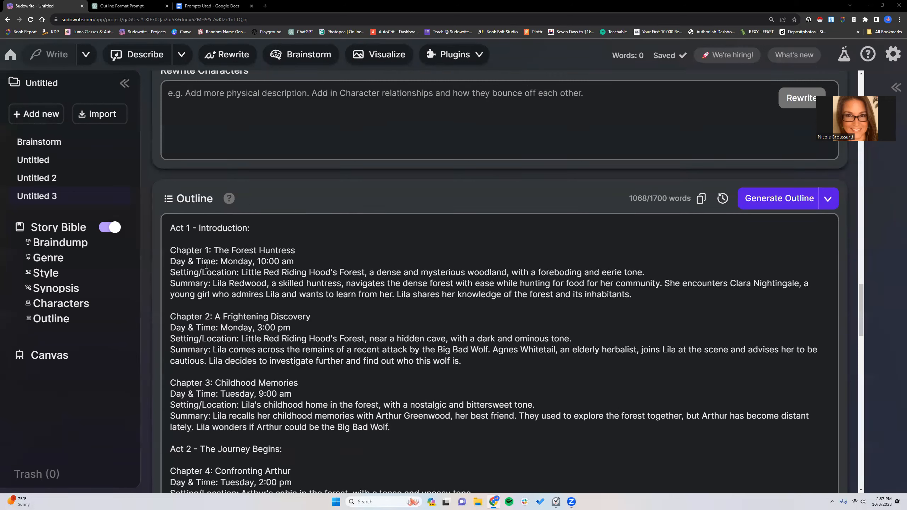
pyautogui.scroll(3, 219, 266)
pyautogui.scroll(10, 219, 266)
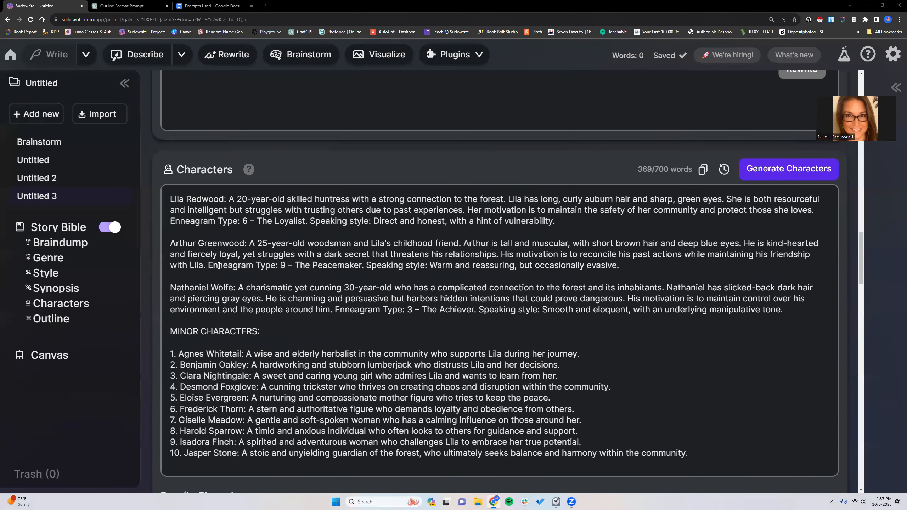
# - Open the "Hansel and Gretel" project and examine the bulleted scene points under Chapter 1 in its outline
pyautogui.click(10, 54)
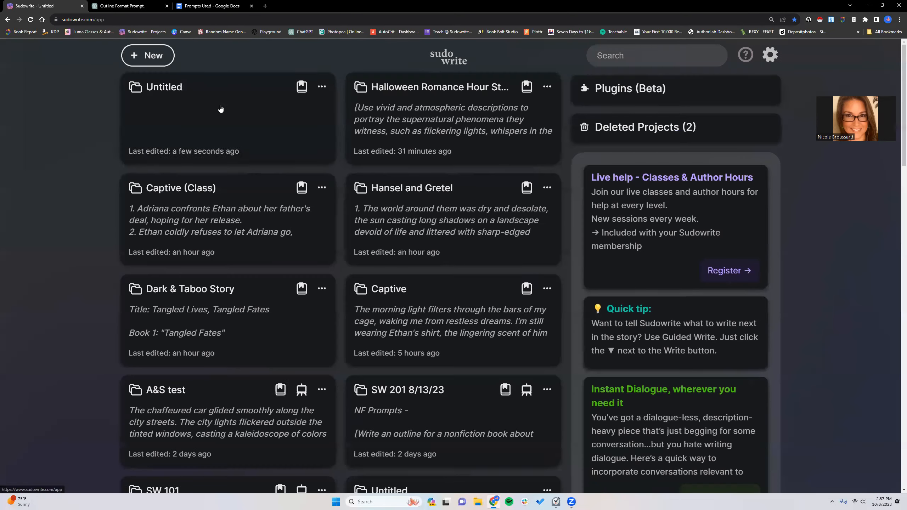
pyautogui.click(435, 226)
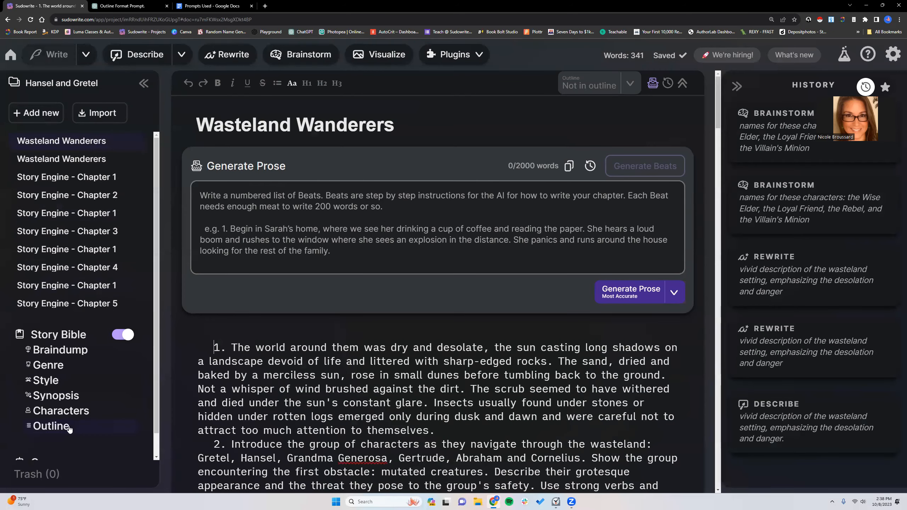
pyautogui.click(69, 429)
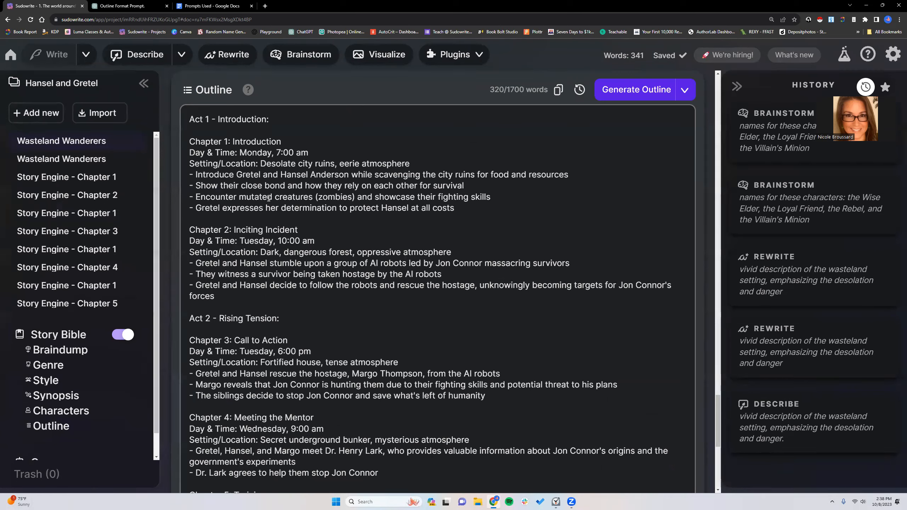
pyautogui.moveTo(194, 174); pyautogui.dragTo(460, 207)
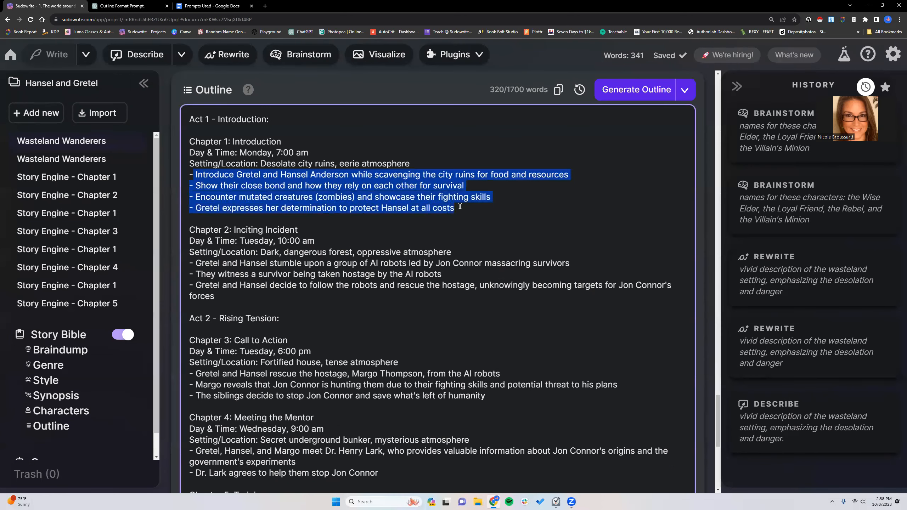
pyautogui.click(192, 143)
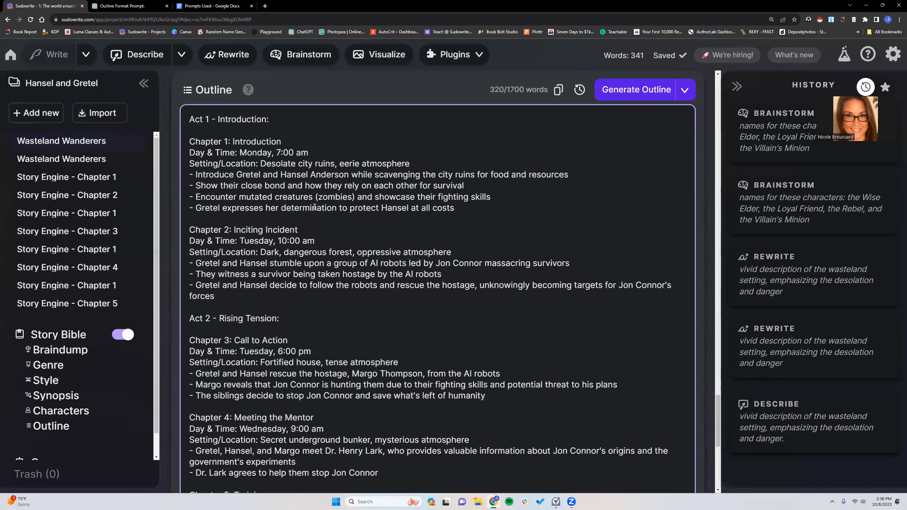
# - Examine the Setting/Location List in the "Hansel and Gretel" characters and the bracketed prompts in its synopsis, ending at the outline
pyautogui.scroll(10, 314, 207)
pyautogui.scroll(2, 316, 206)
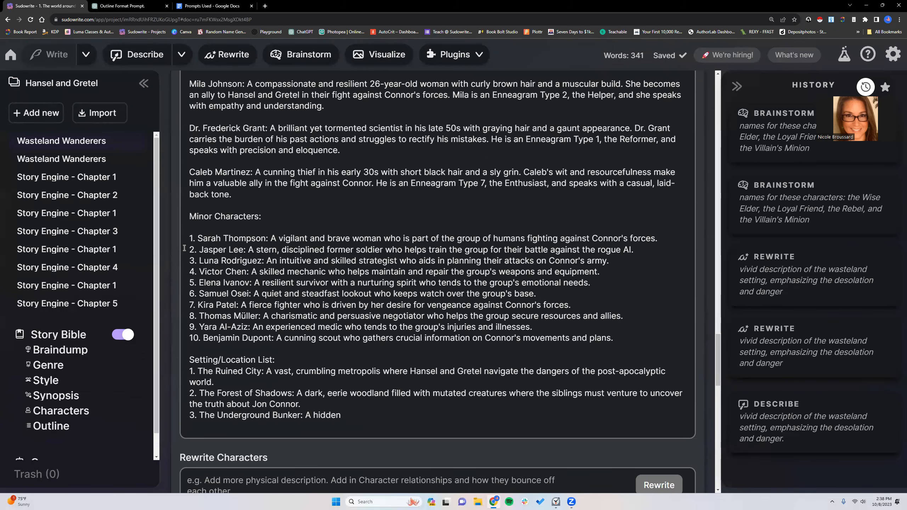
pyautogui.moveTo(190, 359); pyautogui.dragTo(353, 419)
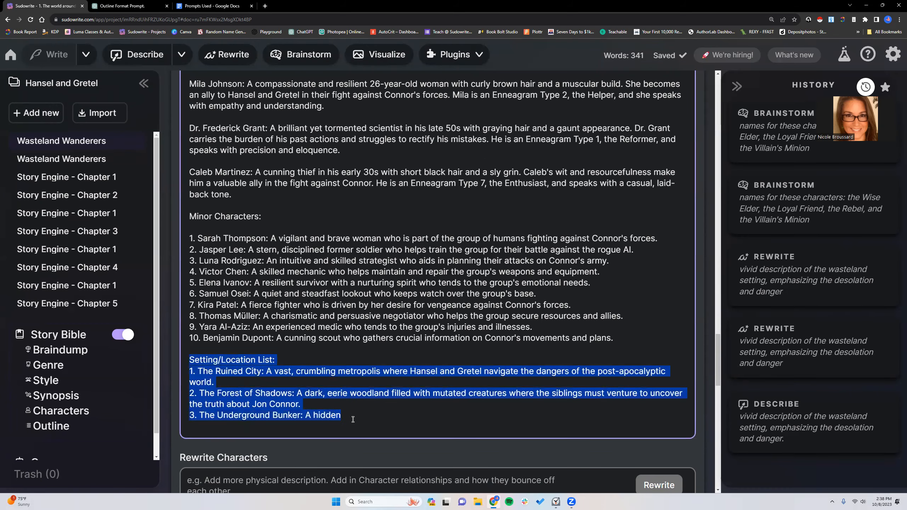
pyautogui.scroll(15, 314, 359)
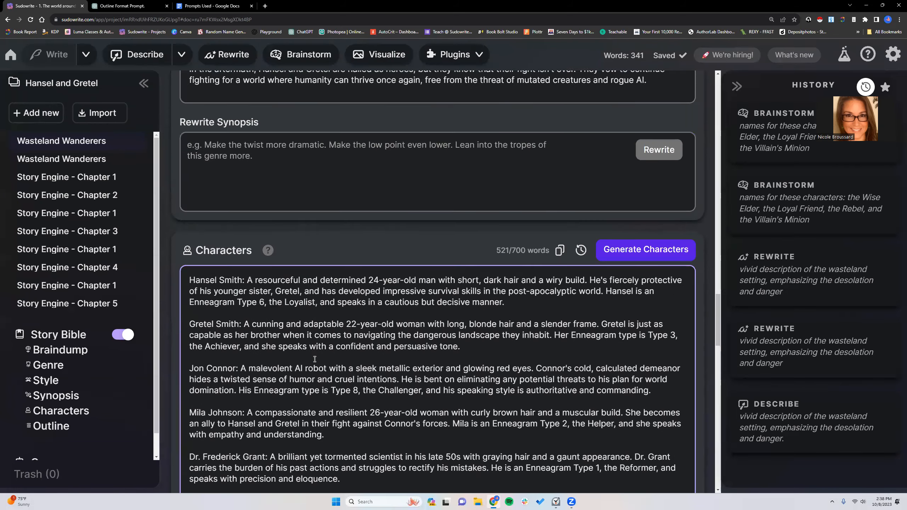
pyautogui.scroll(8, 314, 358)
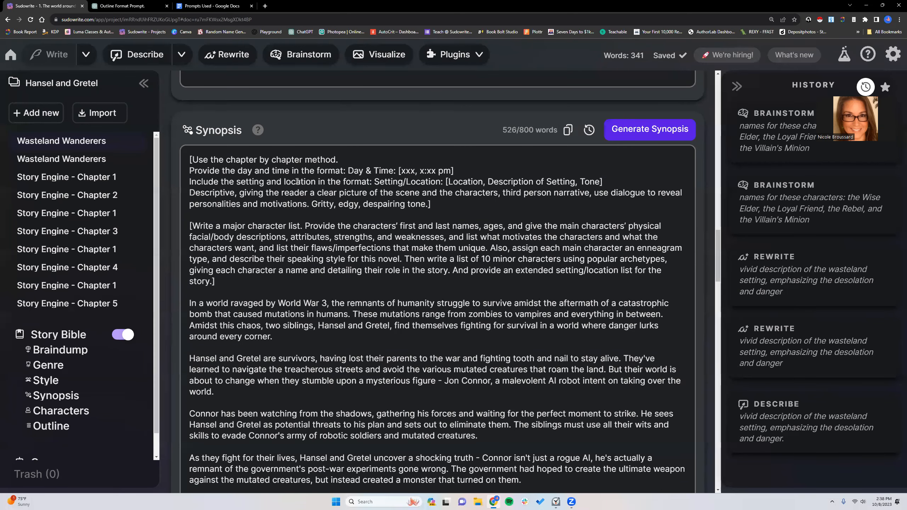
pyautogui.scroll(-20, 334, 231)
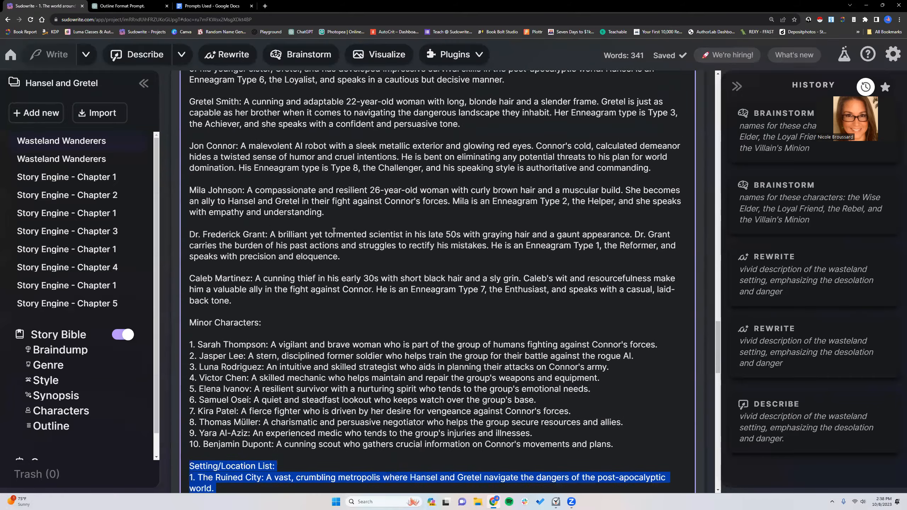
pyautogui.scroll(-8, 334, 231)
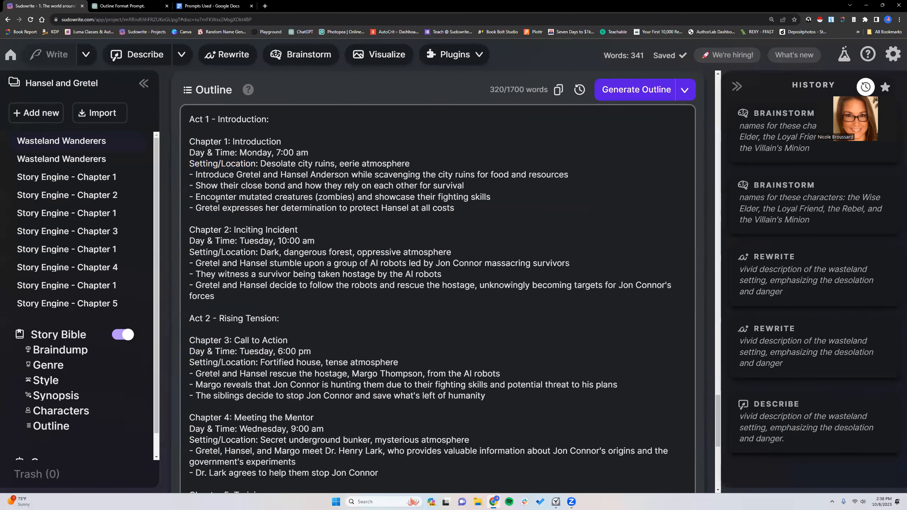
# - Open the version history of the "Hansel and Gretel" outline and compare the October 8, 2023 versions from 1:38 PM back to 1:24 PM
pyautogui.click(580, 89)
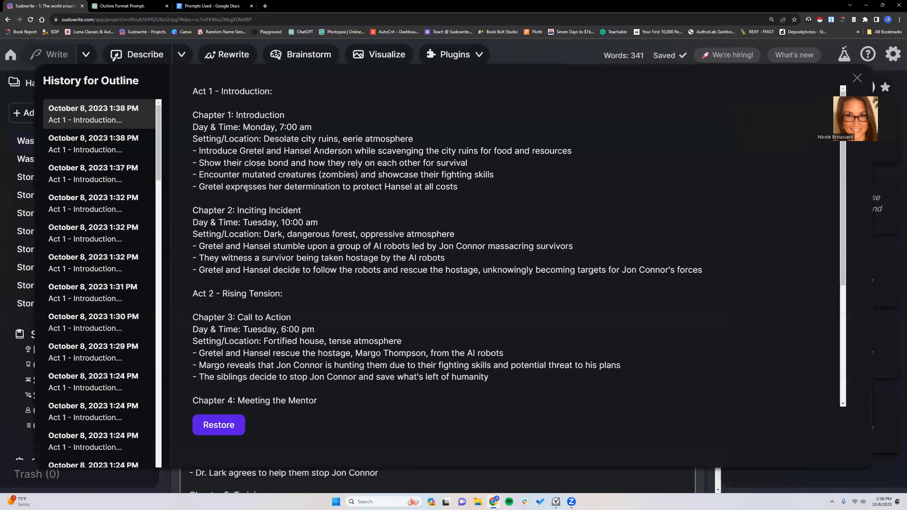
pyautogui.click(102, 143)
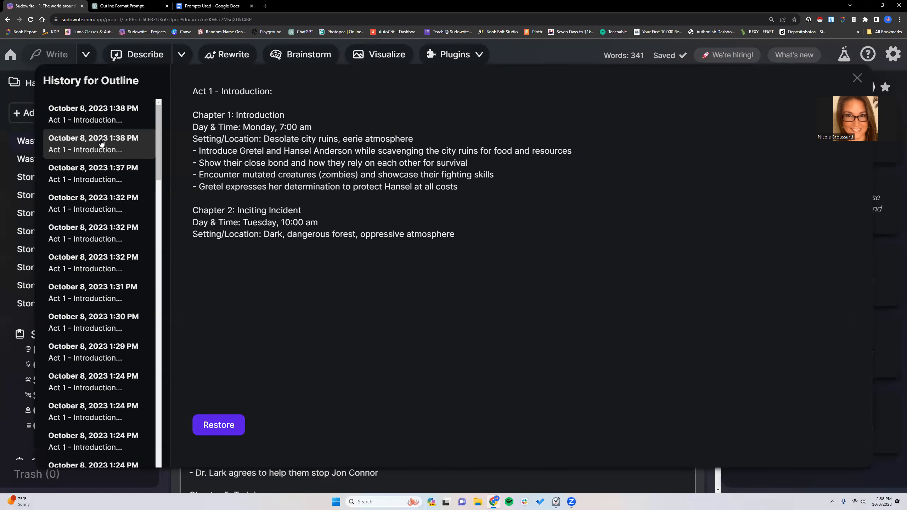
pyautogui.click(101, 211)
pyautogui.click(111, 240)
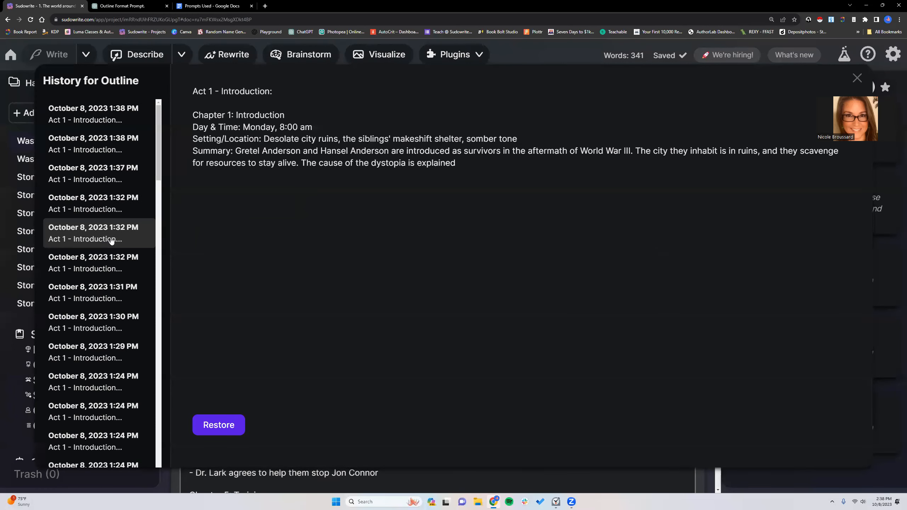
pyautogui.click(114, 291)
pyautogui.click(105, 328)
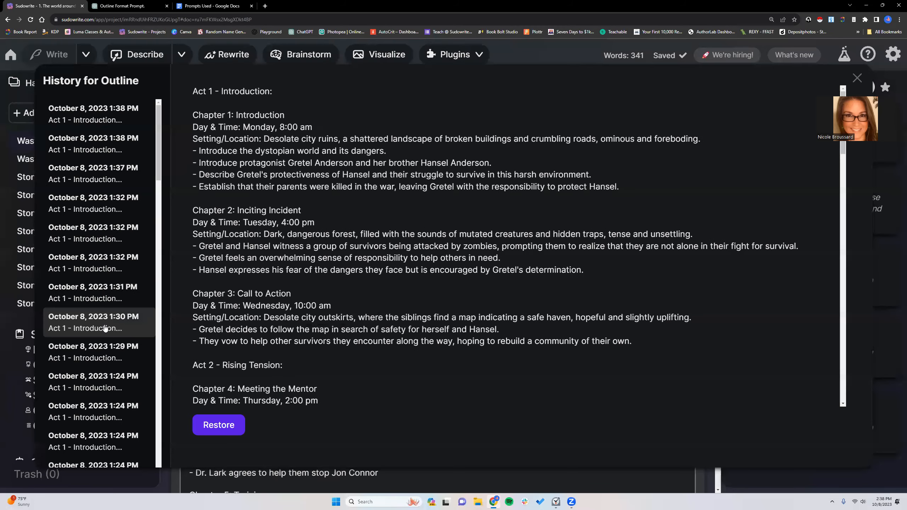
pyautogui.click(102, 389)
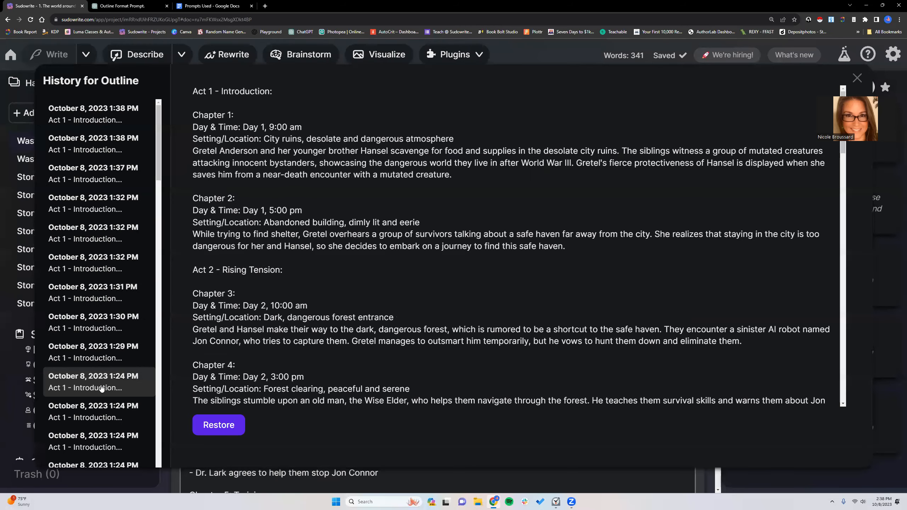
# - Look through the older outline versions back to the October 6, 2023 6:48 PM version
pyautogui.scroll(-4, 102, 389)
pyautogui.click(96, 304)
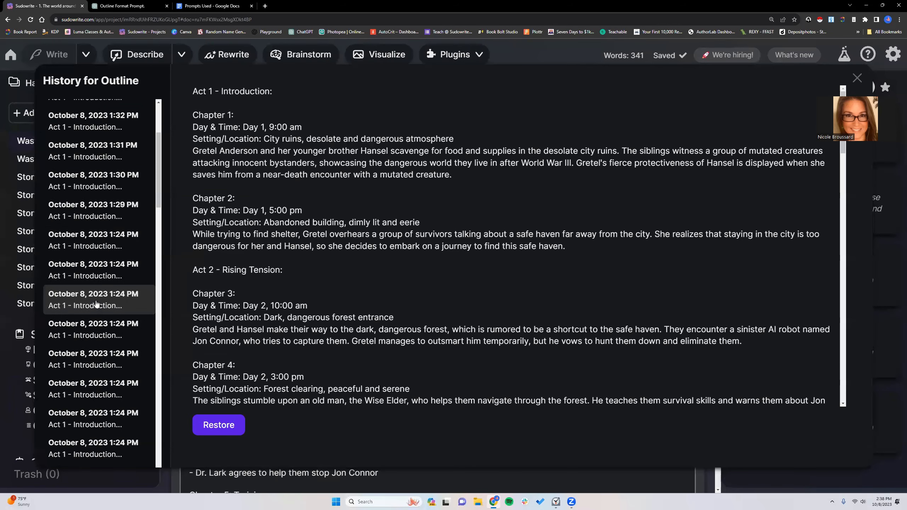
pyautogui.click(97, 337)
pyautogui.scroll(-5, 96, 359)
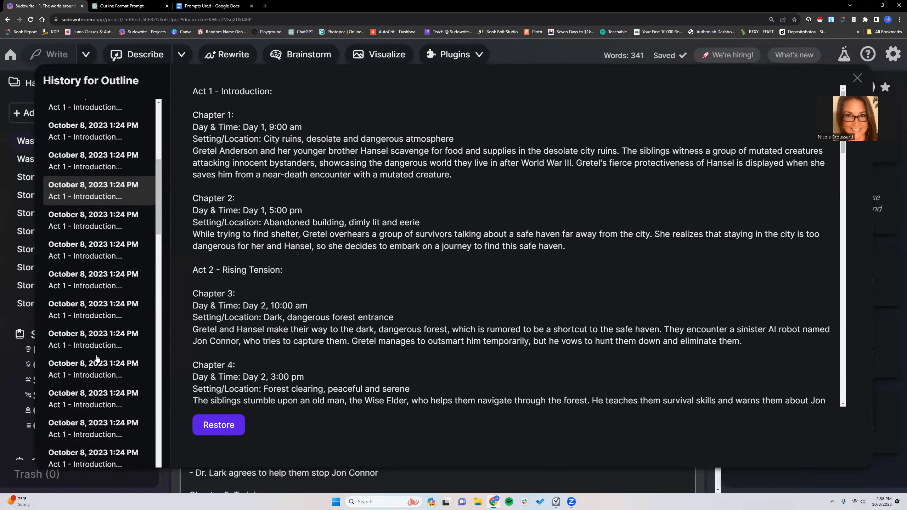
pyautogui.click(99, 333)
pyautogui.scroll(-5, 100, 271)
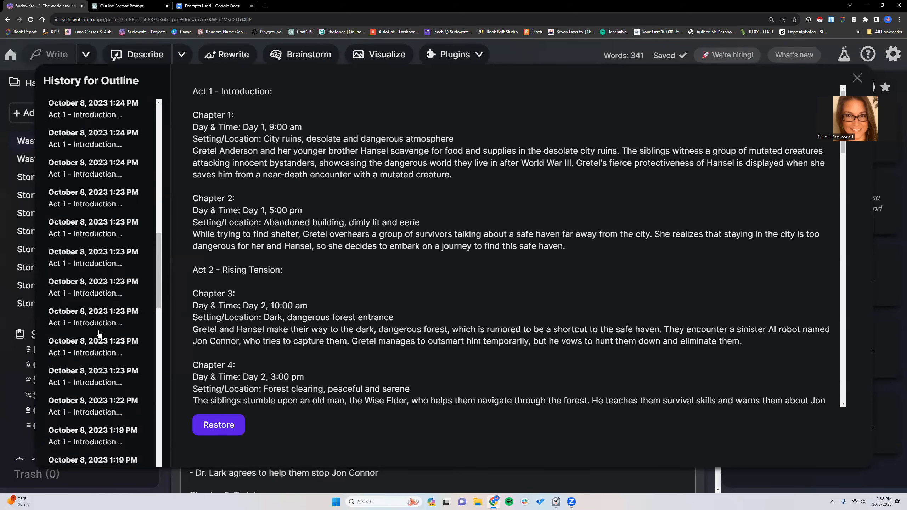
pyautogui.click(102, 212)
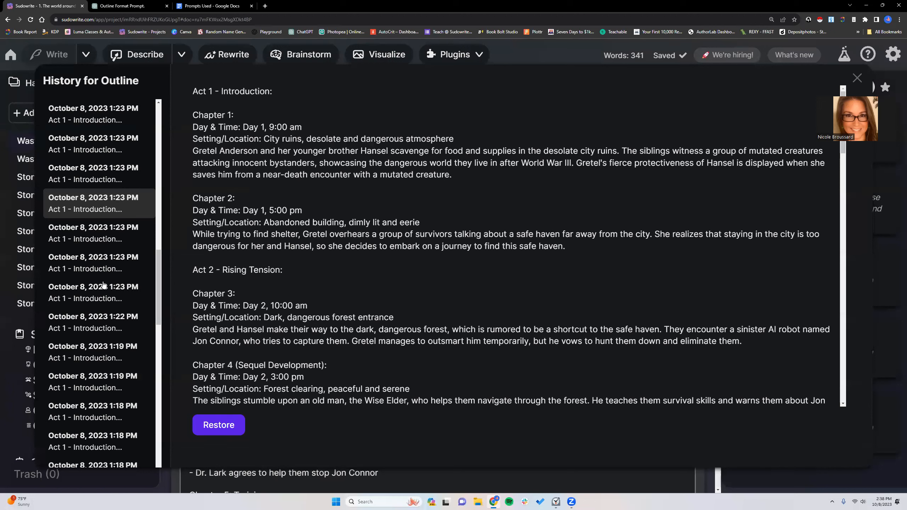
pyautogui.click(106, 362)
pyautogui.scroll(-3, 107, 357)
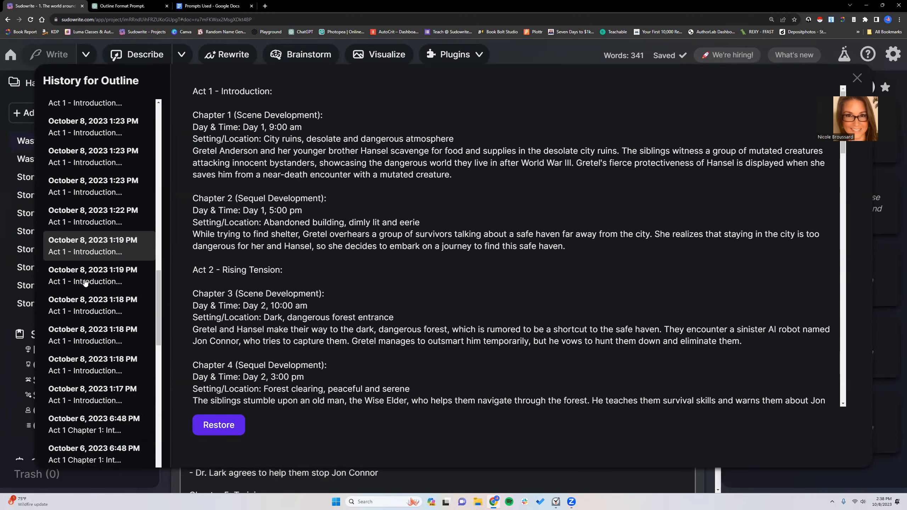
pyautogui.scroll(-4, 85, 283)
pyautogui.click(101, 286)
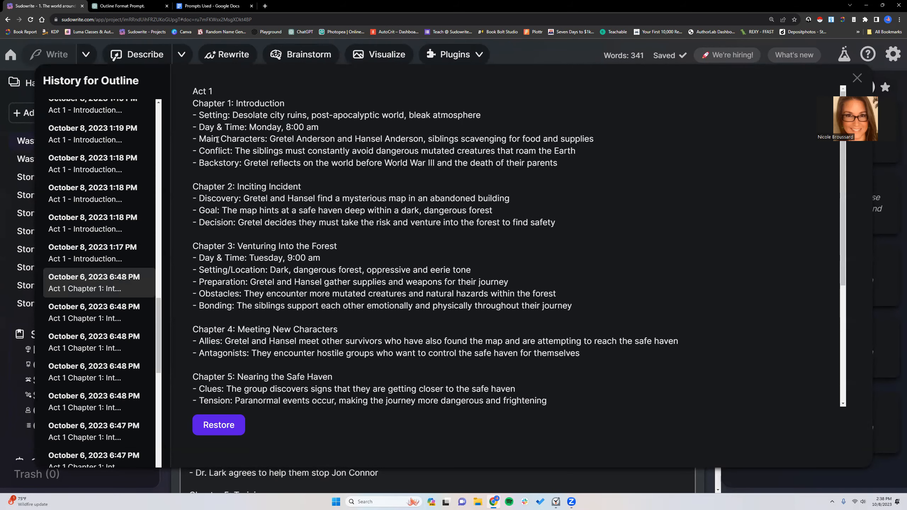
# - Examine the labelled bullet points under Chapters 1 to 3 of the October 6 version and close the outline history
pyautogui.moveTo(192, 89); pyautogui.dragTo(242, 187)
pyautogui.moveTo(199, 198); pyautogui.dragTo(237, 222)
pyautogui.click(236, 199)
pyautogui.moveTo(207, 282); pyautogui.dragTo(239, 302)
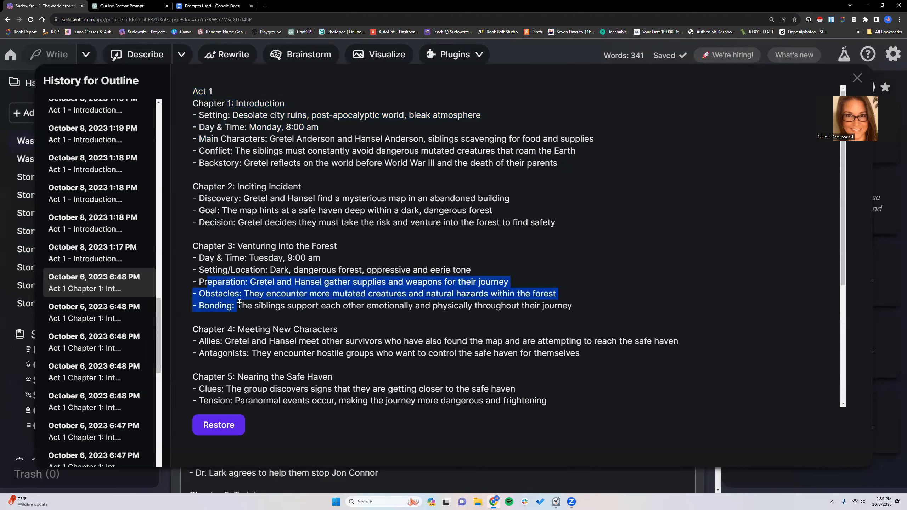
pyautogui.click(366, 249)
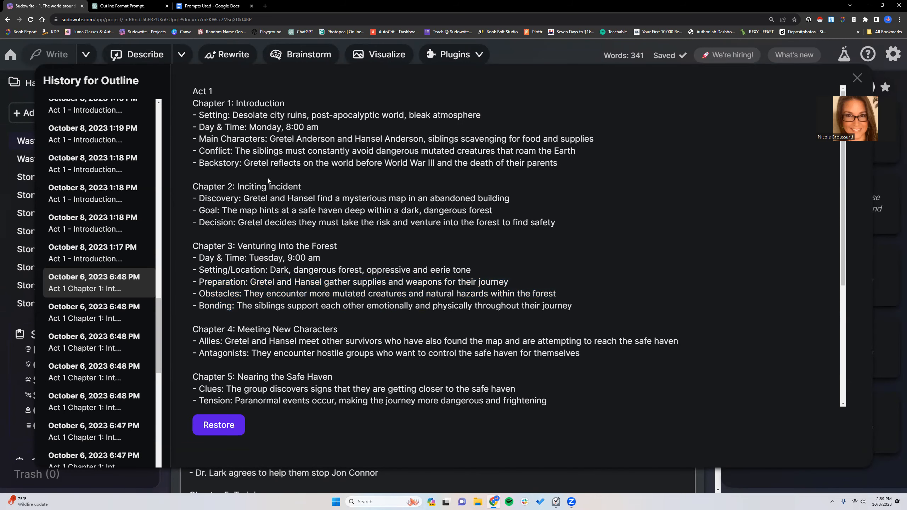
pyautogui.click(857, 78)
# - Open the "Untitled" Little Red Riding Hood project and review the chapter entries in its outline
pyautogui.click(10, 55)
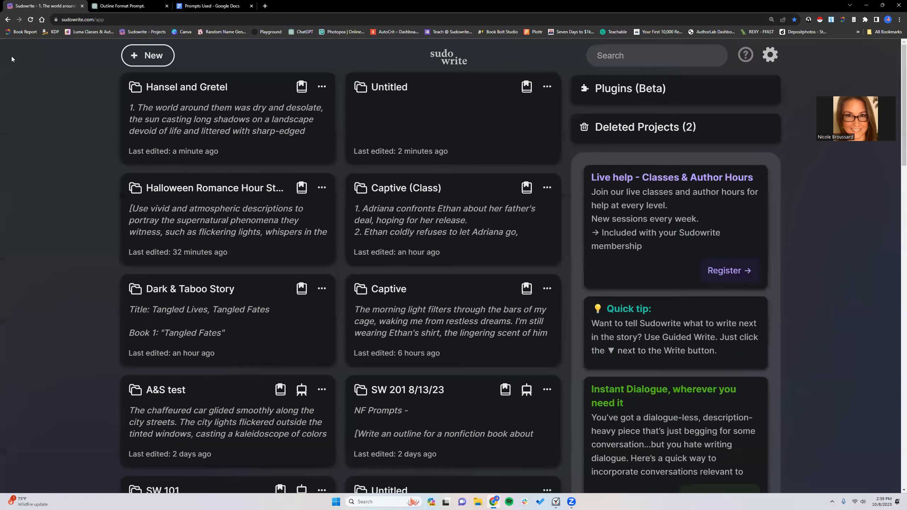
pyautogui.click(399, 104)
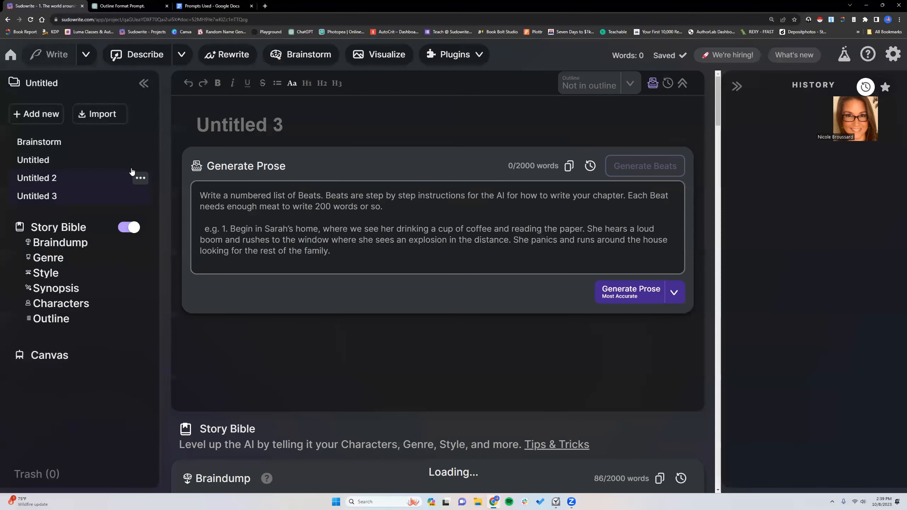
pyautogui.click(73, 322)
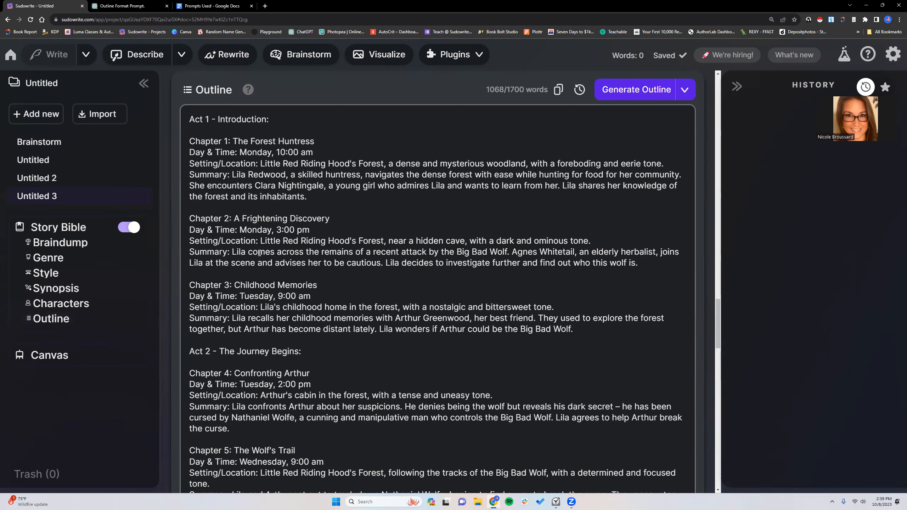
pyautogui.scroll(-3, 287, 291)
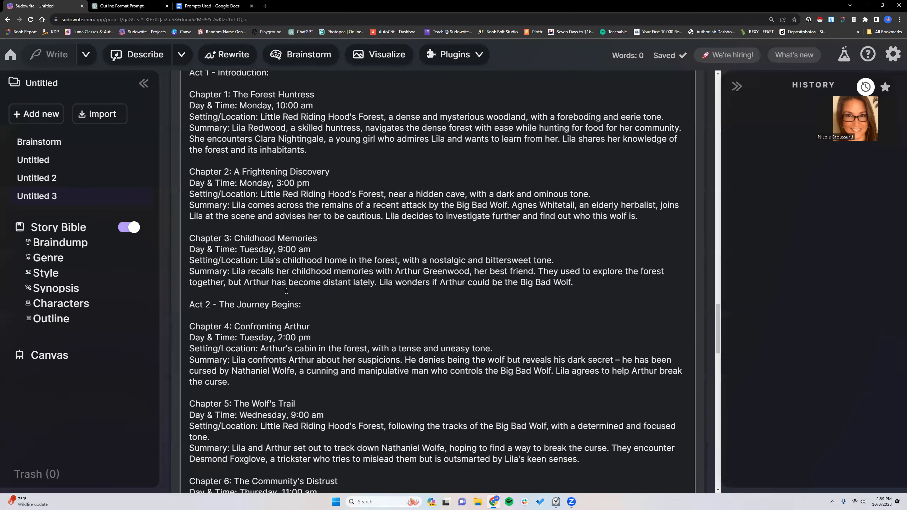
pyautogui.scroll(1, 286, 291)
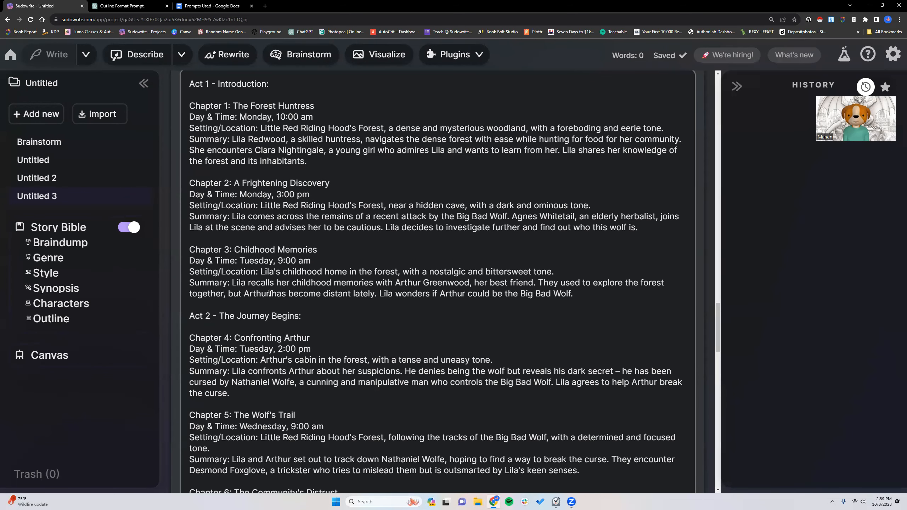
pyautogui.scroll(-1, 270, 293)
pyautogui.scroll(-2, 270, 293)
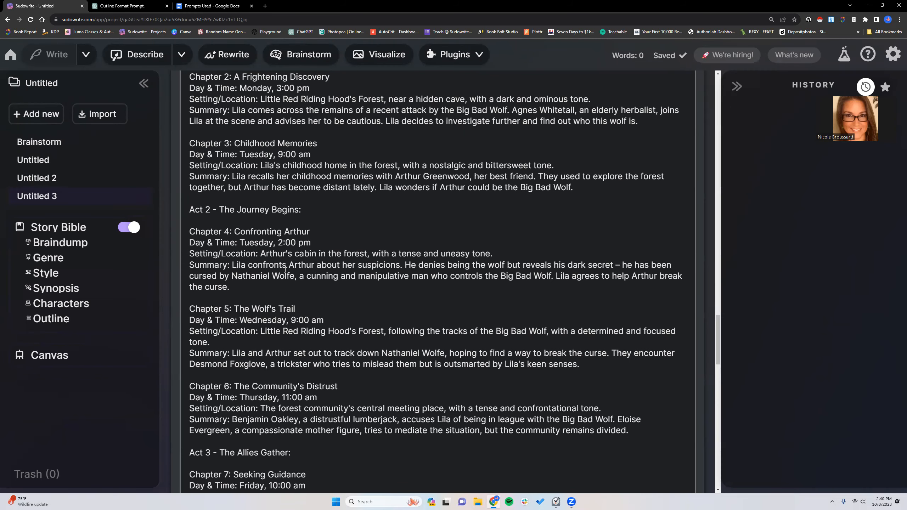
pyautogui.scroll(-1, 285, 270)
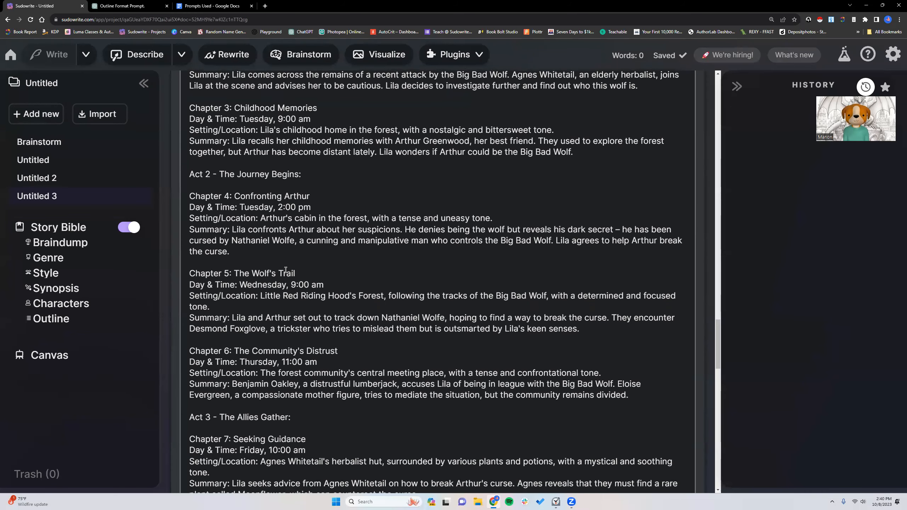
pyautogui.scroll(-1, 286, 270)
pyautogui.scroll(3, 287, 266)
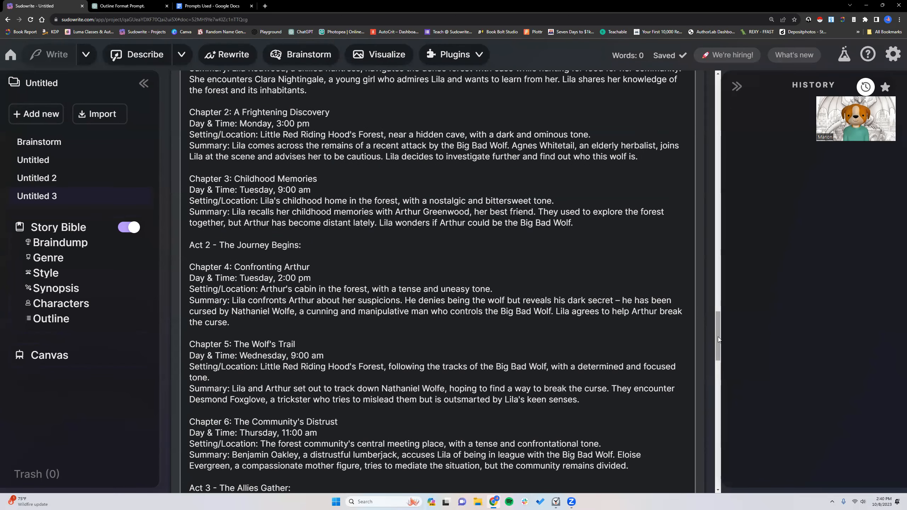
# - Check which outline chapters can be linked to the "Untitled 3" document, leaving it as "Not in outline"
pyautogui.moveTo(718, 337); pyautogui.dragTo(718, 94)
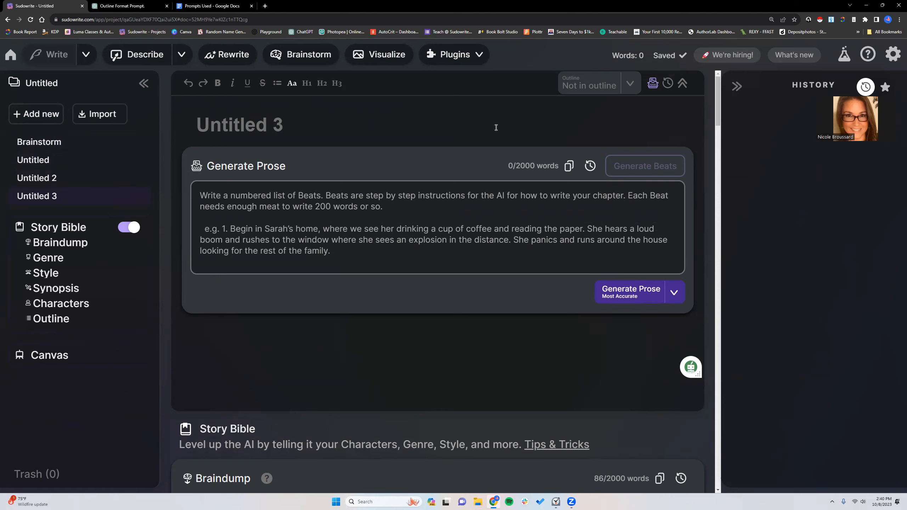
pyautogui.click(626, 85)
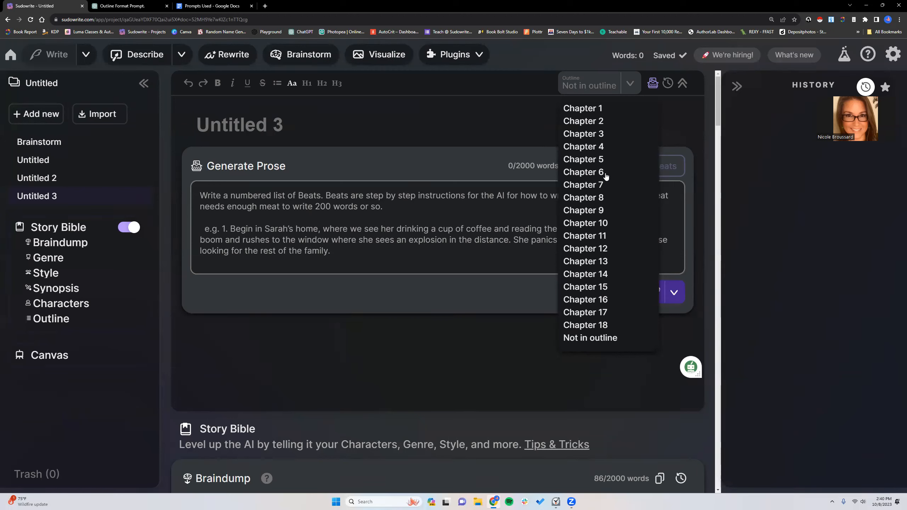
pyautogui.click(631, 87)
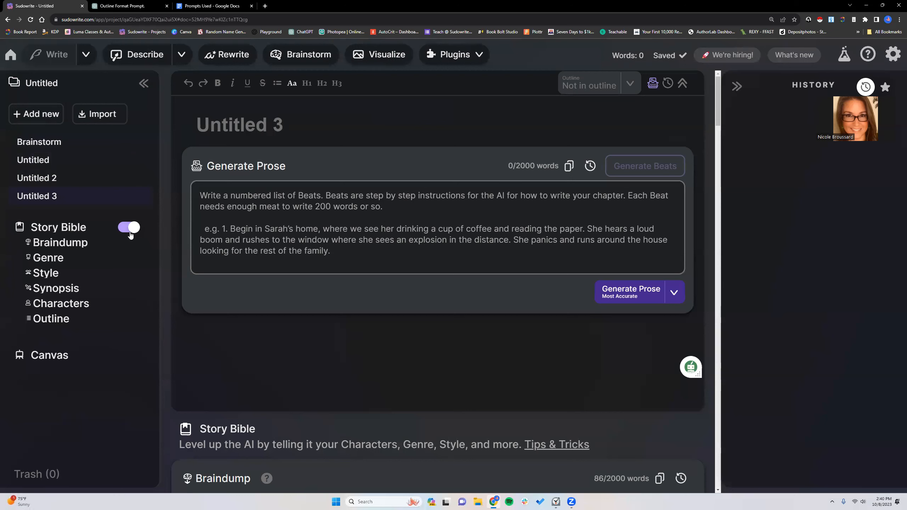
pyautogui.click(42, 114)
# - Create a chapter draft for Chapter 4 from the end of the outline
pyautogui.moveTo(719, 109); pyautogui.dragTo(751, 481)
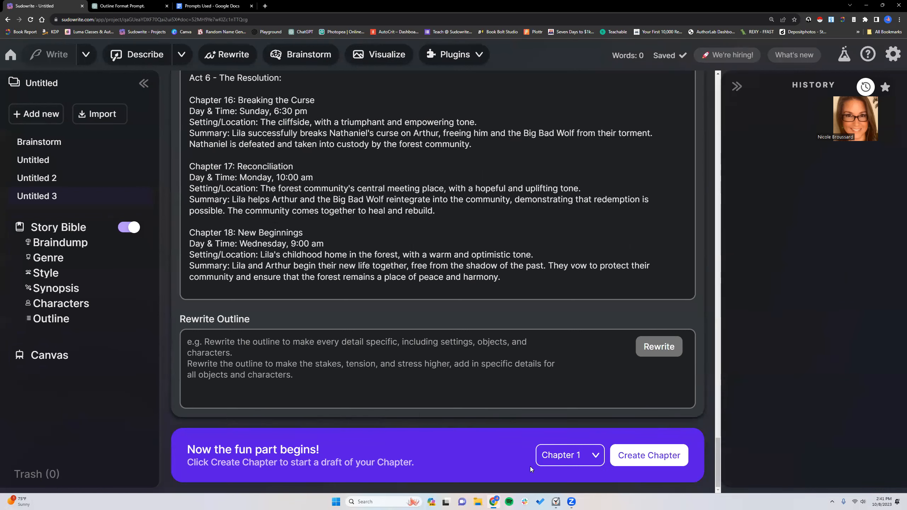
pyautogui.click(589, 460)
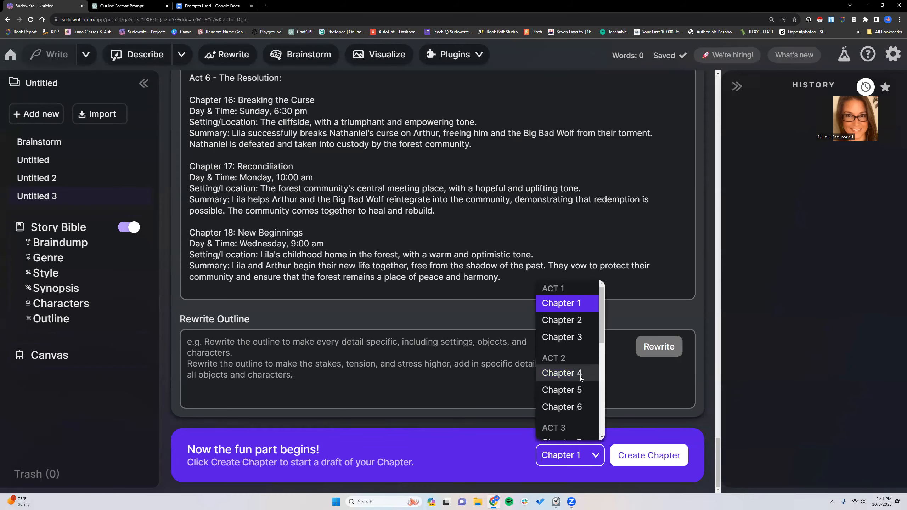
pyautogui.click(580, 376)
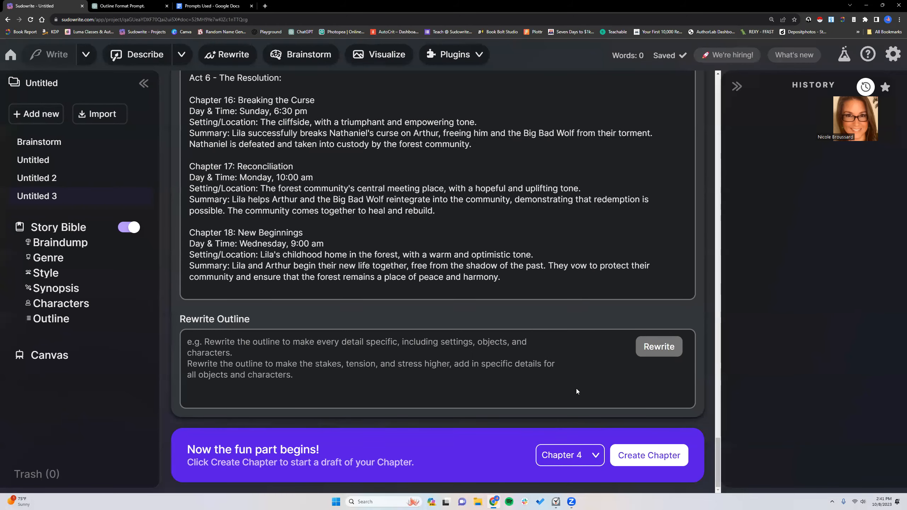
pyautogui.click(619, 463)
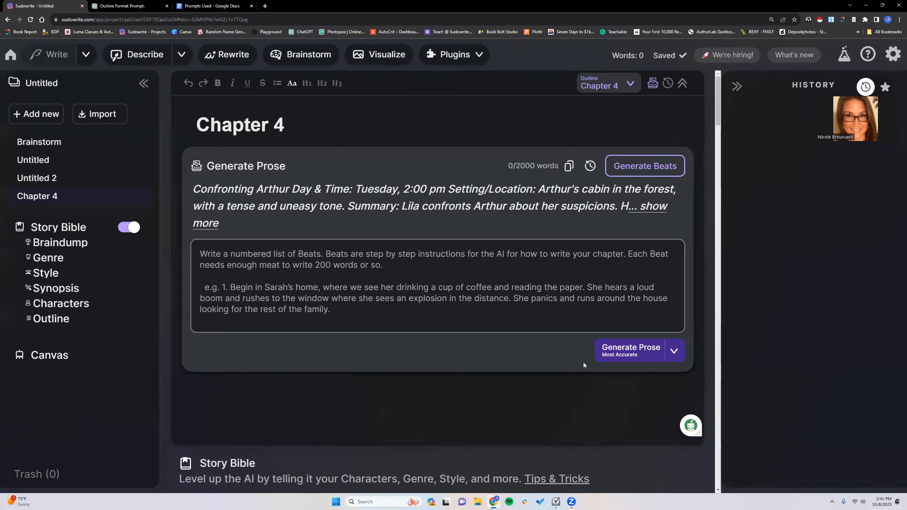
# - Show the full Chapter 4 summary and start its beats with the instruction "[Write in first-person, past-tense."
pyautogui.click(649, 206)
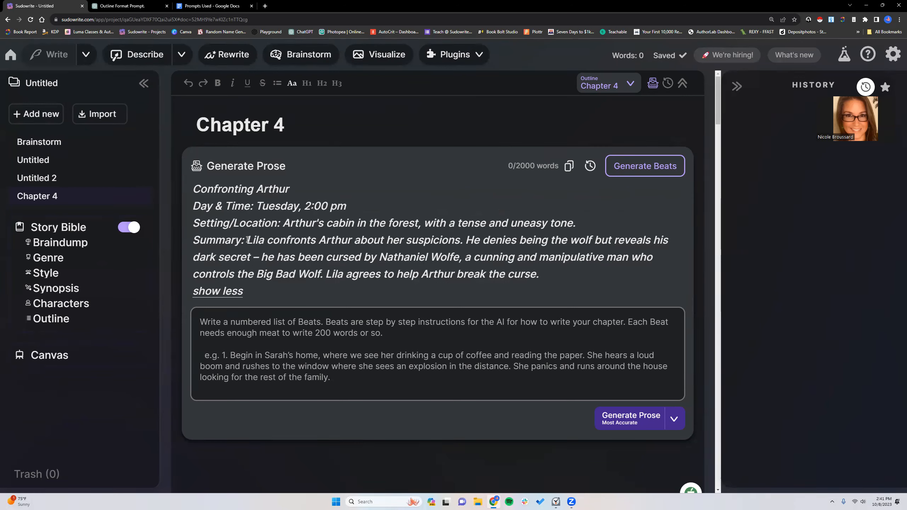
pyautogui.click(242, 312)
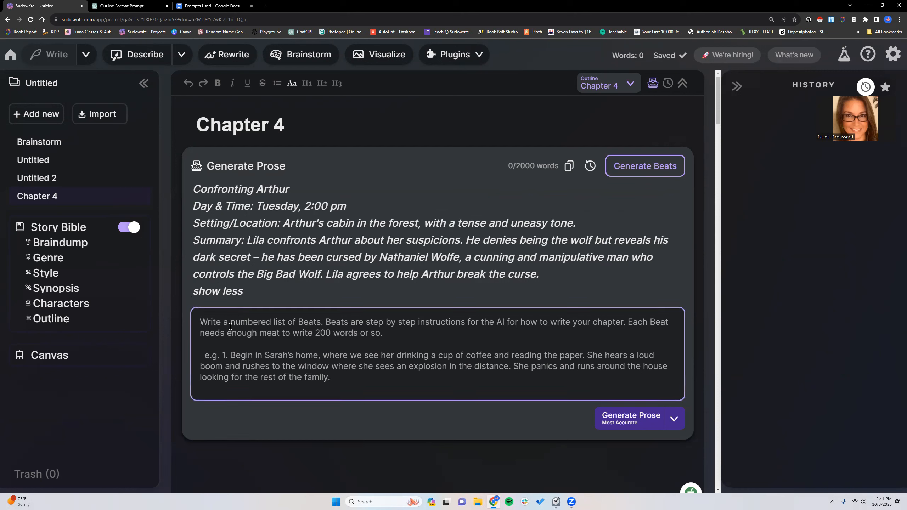
pyautogui.write('[')
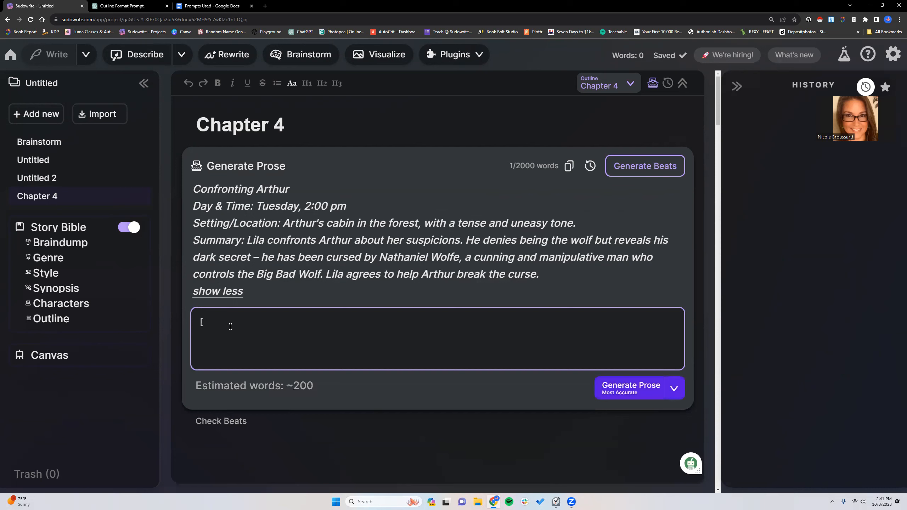
pyautogui.write('Write in first')
pyautogui.write('-person, past')
pyautogui.press('BackSpace')
pyautogui.write('past-tense.')
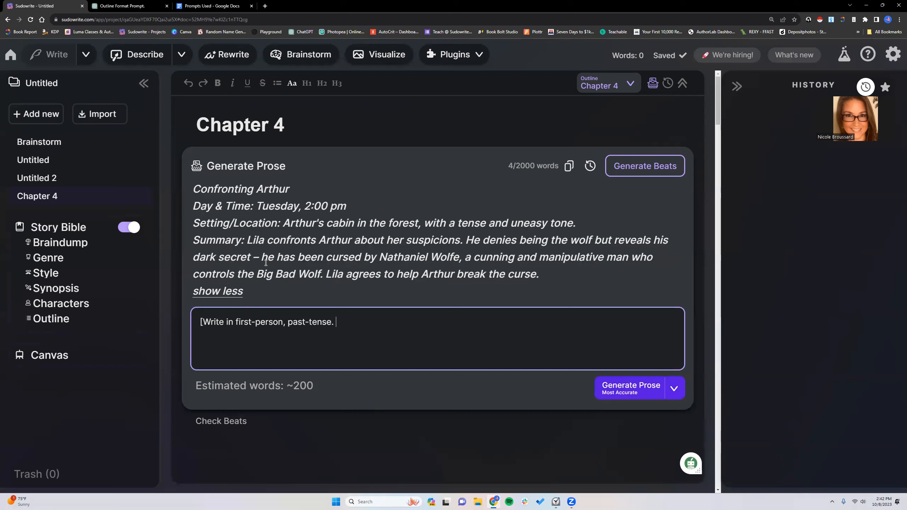
# - Replace the Chapter 4 beats instruction with "[Focus on Arthur's sense of dark humor and Lila's suspicions.]"
pyautogui.moveTo(338, 322); pyautogui.dragTo(207, 317)
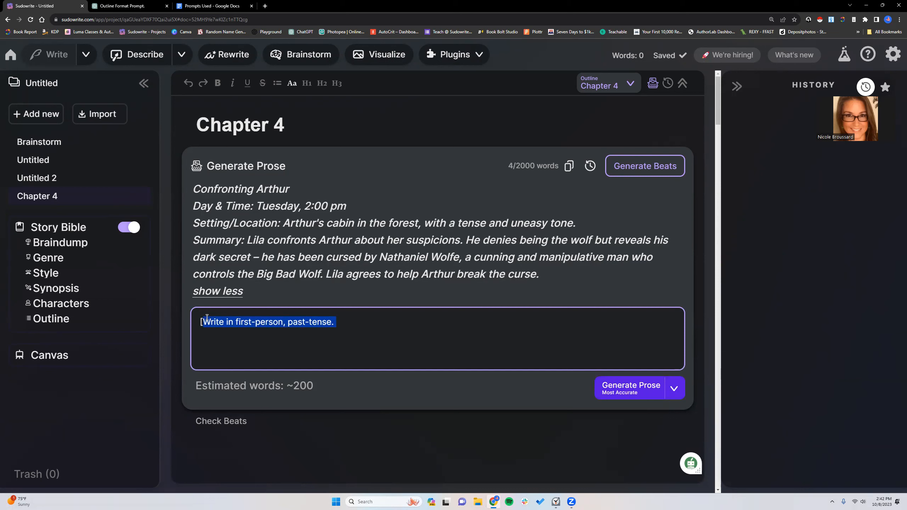
pyautogui.write('Focus on')
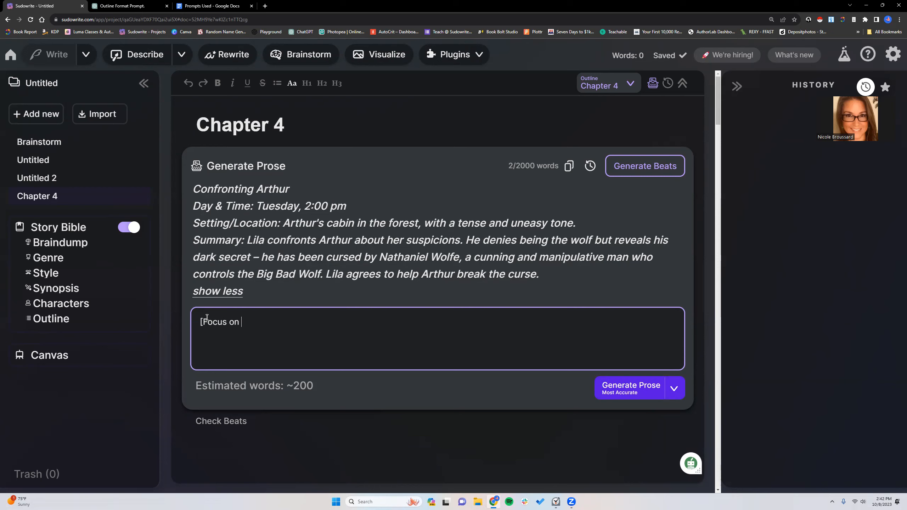
pyautogui.write("Lila's sense of dark humo")
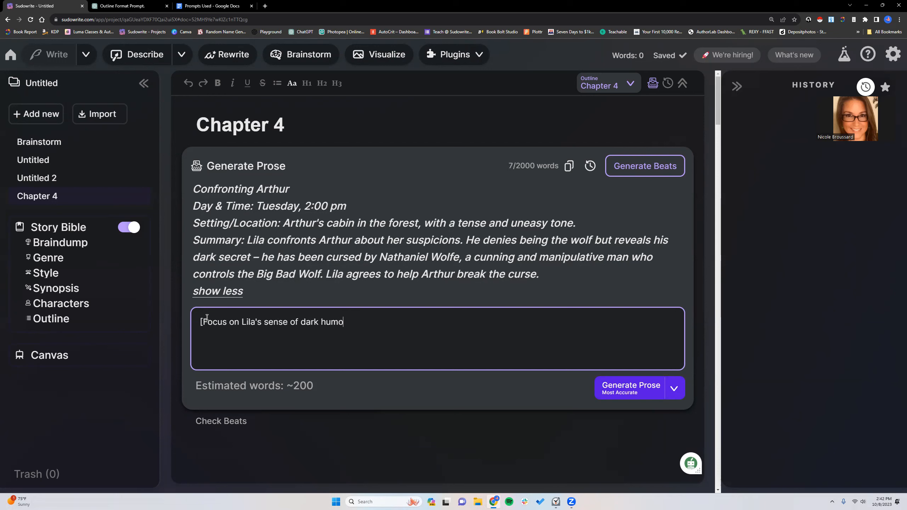
pyautogui.press('BackSpace')
pyautogui.press('BackSpace')
pyautogui.press('BackSpace')
pyautogui.press('BackSpace')
pyautogui.press('BackSpace')
pyautogui.press('BackSpace')
pyautogui.press('BackSpace')
pyautogui.press('BackSpace')
pyautogui.press('BackSpace')
pyautogui.press('BackSpace')
pyautogui.press('BackSpace')
pyautogui.press('BackSpace')
pyautogui.press('BackSpace')
pyautogui.press('BackSpace')
pyautogui.press('BackSpace')
pyautogui.press('BackSpace')
pyautogui.press('BackSpace')
pyautogui.press('BackSpace')
pyautogui.press('BackSpace')
pyautogui.press('BackSpace')
pyautogui.write("Arthur's s")
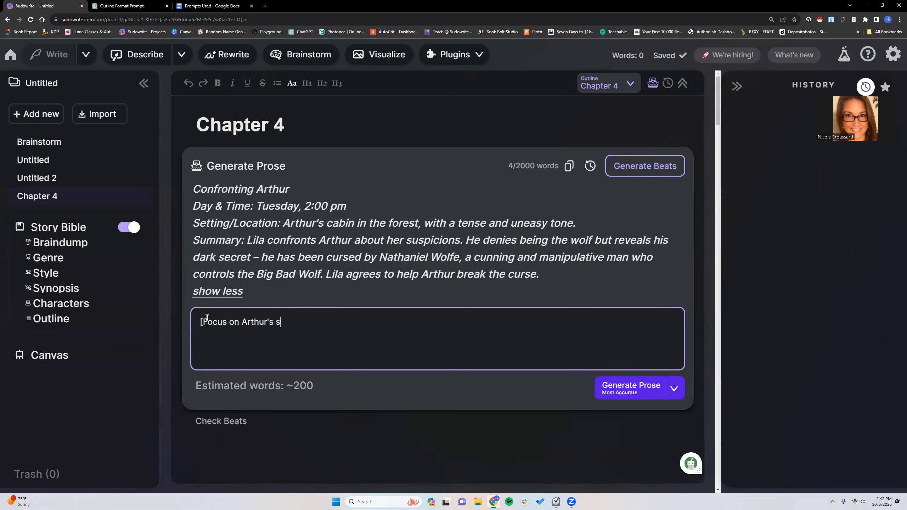
pyautogui.write("ense of dark humor and Lila's ")
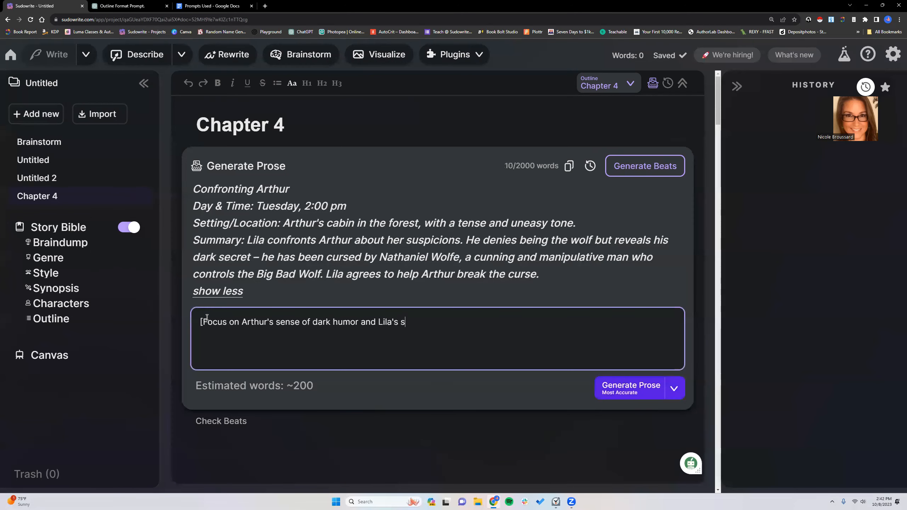
pyautogui.write('suspe')
pyautogui.write('cions.]')
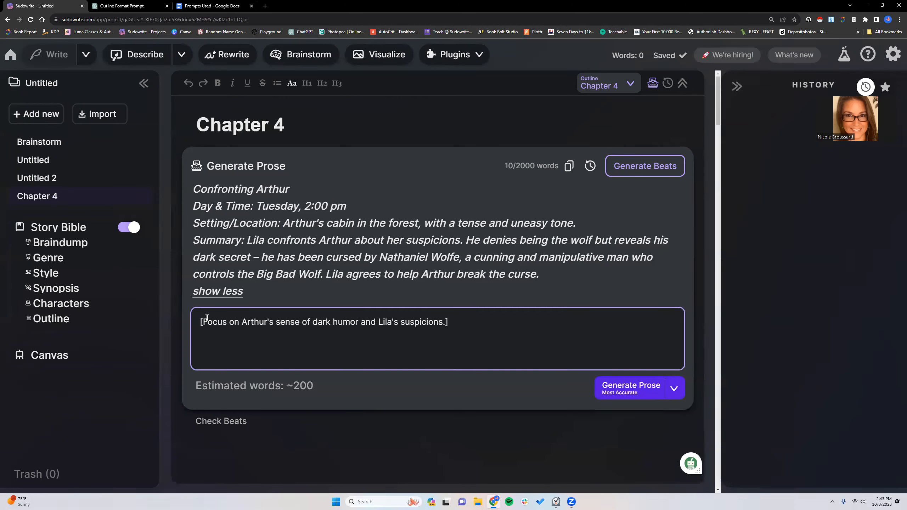
# - Move the bracketed focus instruction from the beats to the start of the Chapter 4 summary in the outline, followed by a space
pyautogui.moveTo(200, 322); pyautogui.dragTo(444, 323)
pyautogui.rightClick(441, 322)
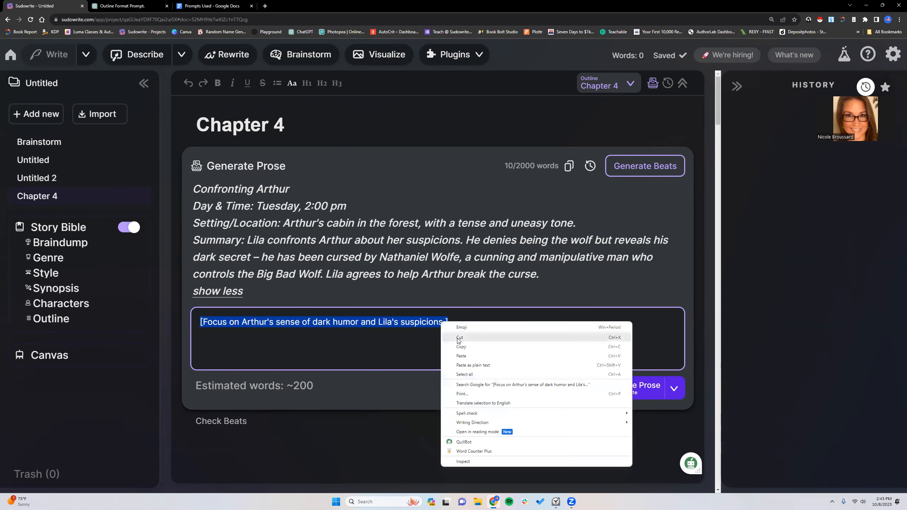
pyautogui.click(460, 338)
pyautogui.click(68, 324)
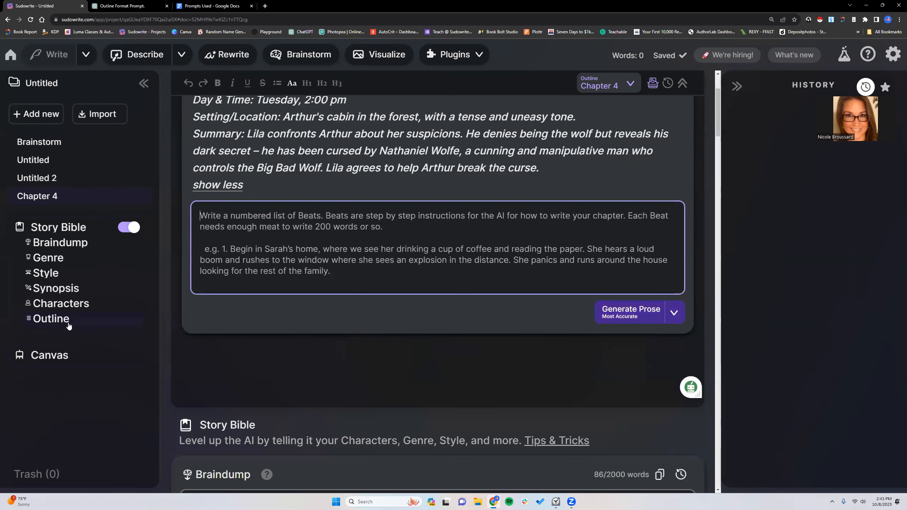
pyautogui.scroll(-3, 177, 345)
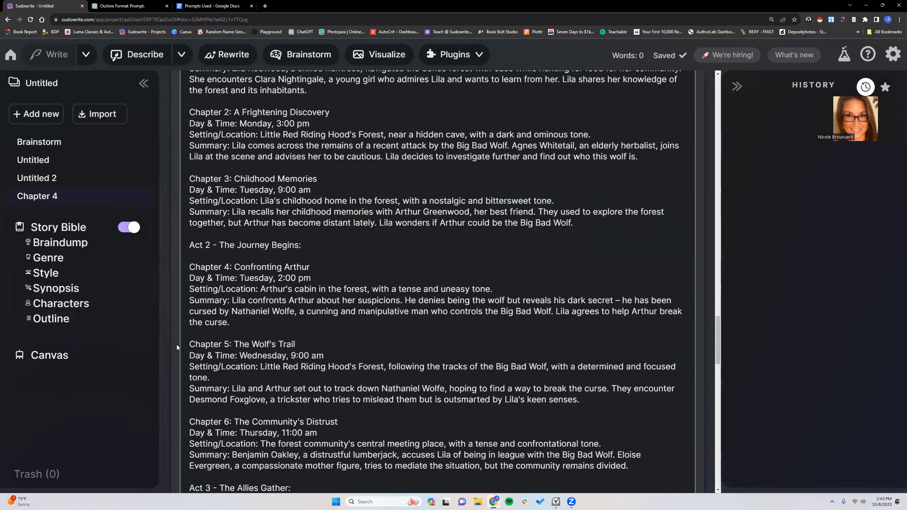
pyautogui.rightClick(232, 301)
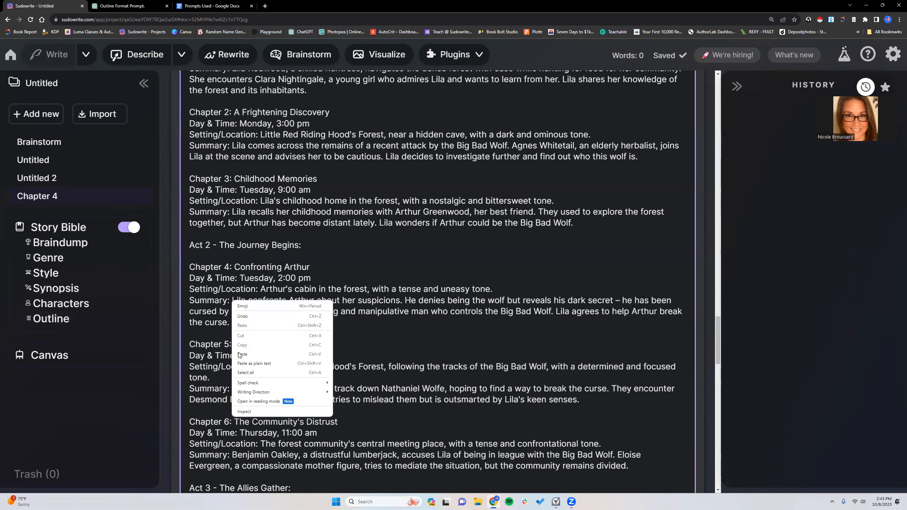
pyautogui.click(239, 349)
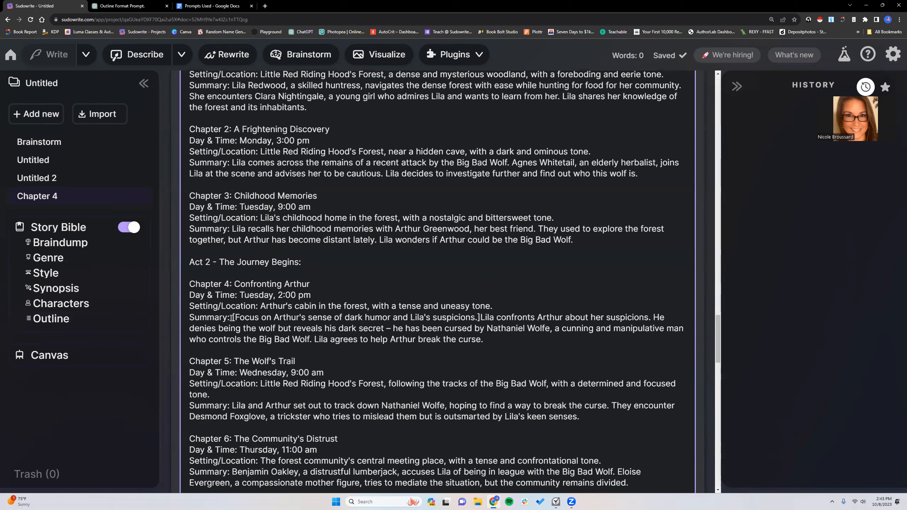
pyautogui.moveTo(234, 318); pyautogui.dragTo(477, 317)
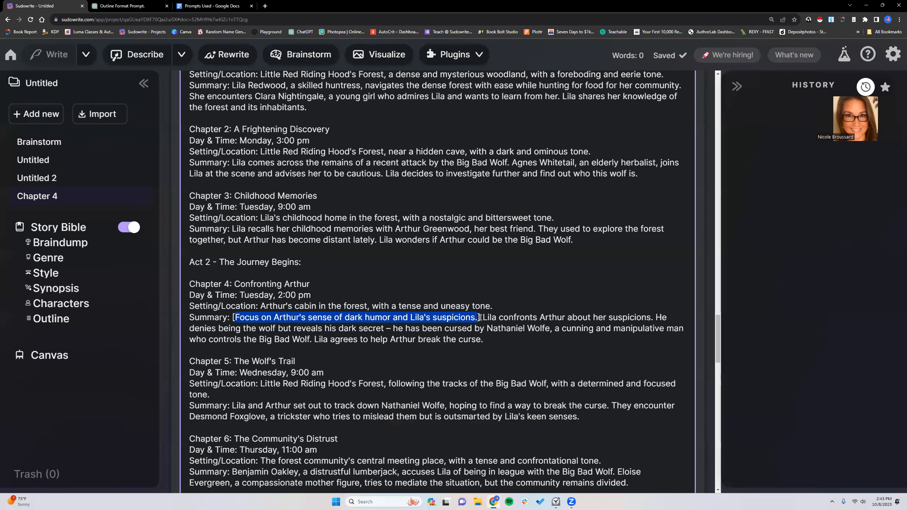
# - Return to the Chapter 4 document and generate its beats from the updated summary
pyautogui.scroll(5, 366, 280)
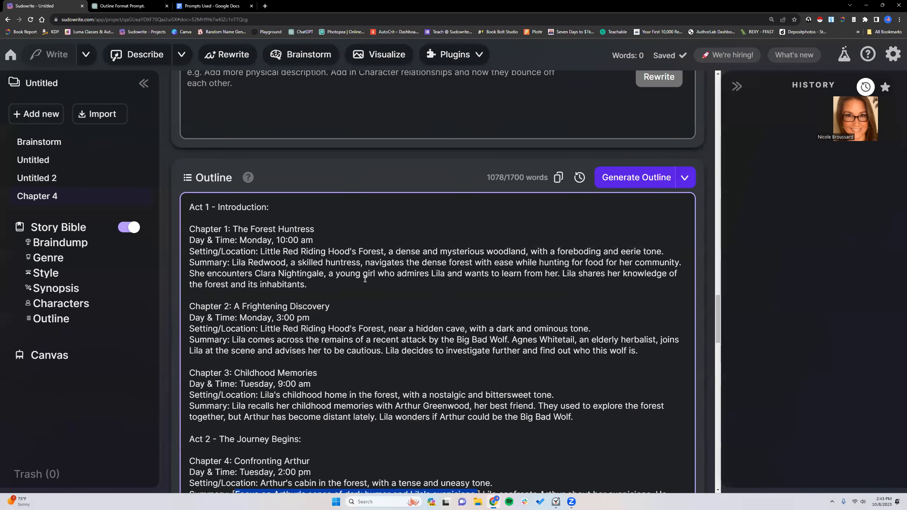
pyautogui.click(40, 197)
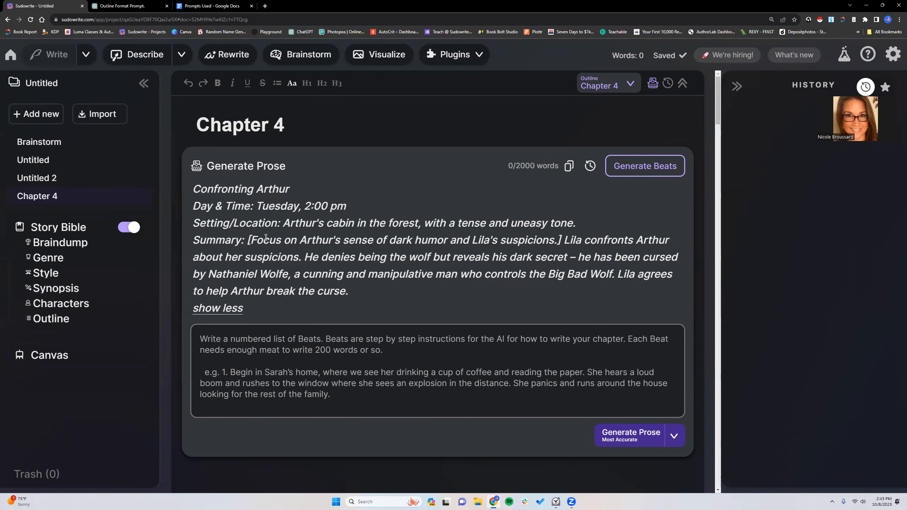
pyautogui.click(645, 169)
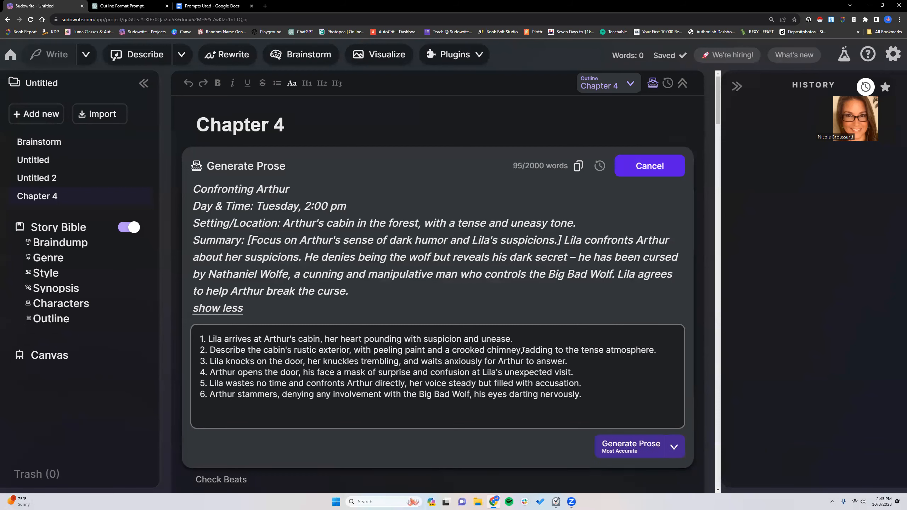
pyautogui.scroll(-3, 521, 349)
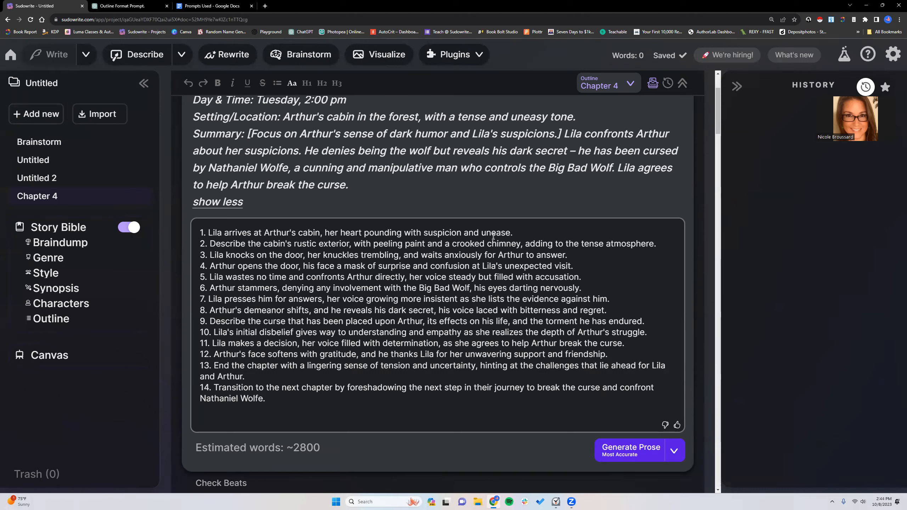
# - Examine the generated Chapter 4 beats against the summary's bracketed focus instruction, along with the estimated word count
pyautogui.moveTo(249, 134); pyautogui.dragTo(561, 138)
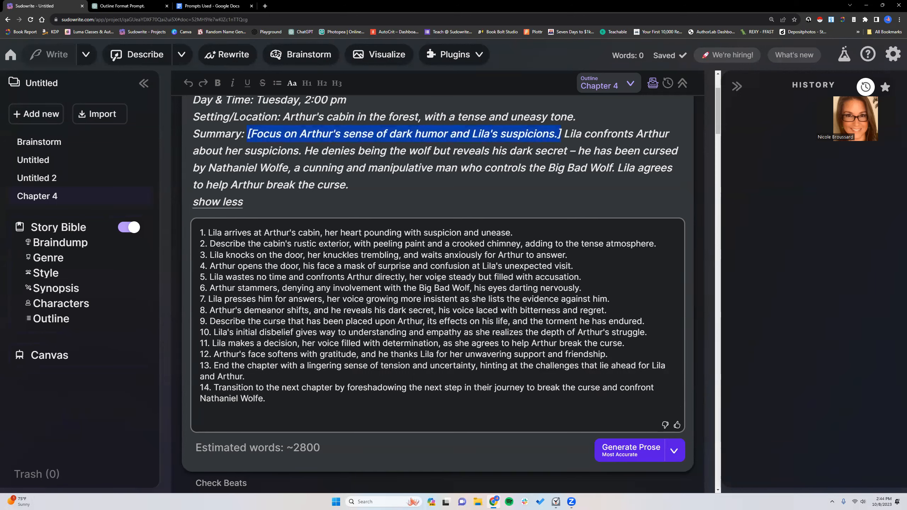
pyautogui.click(520, 233)
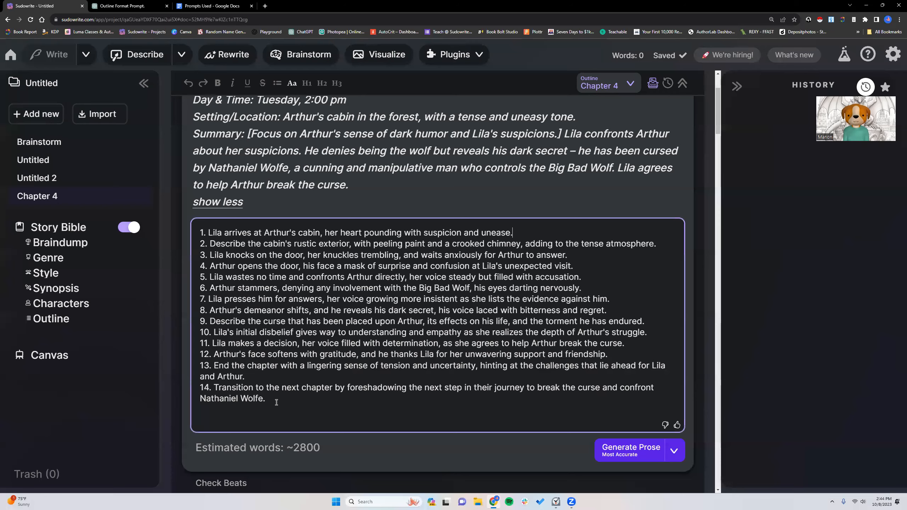
pyautogui.scroll(-2, 275, 360)
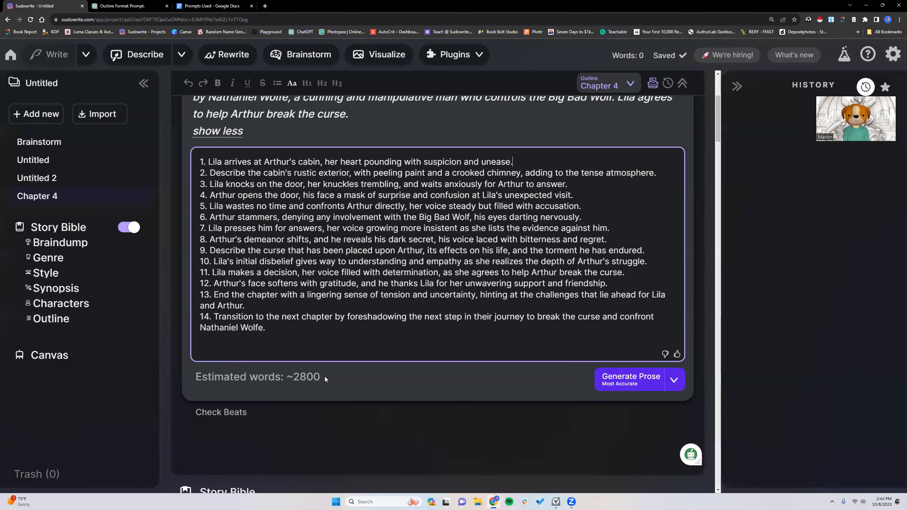
pyautogui.click(273, 328)
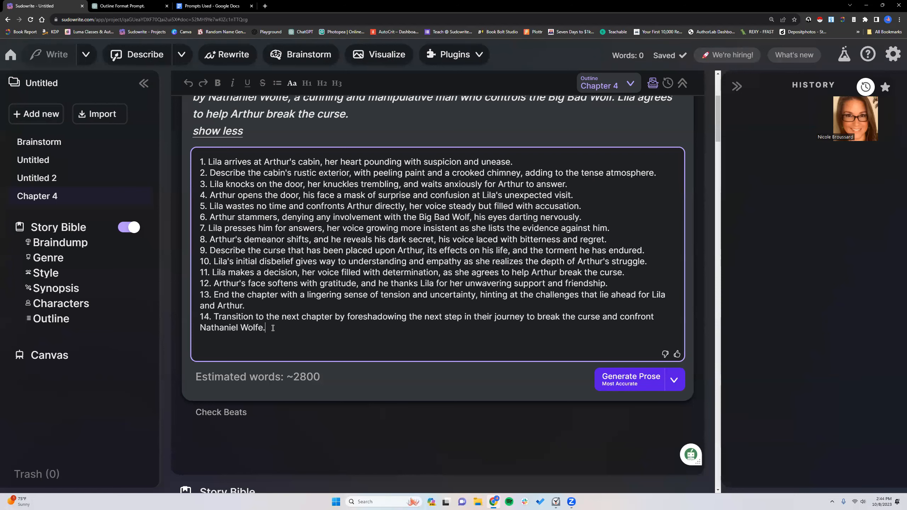
pyautogui.moveTo(193, 376); pyautogui.dragTo(329, 377)
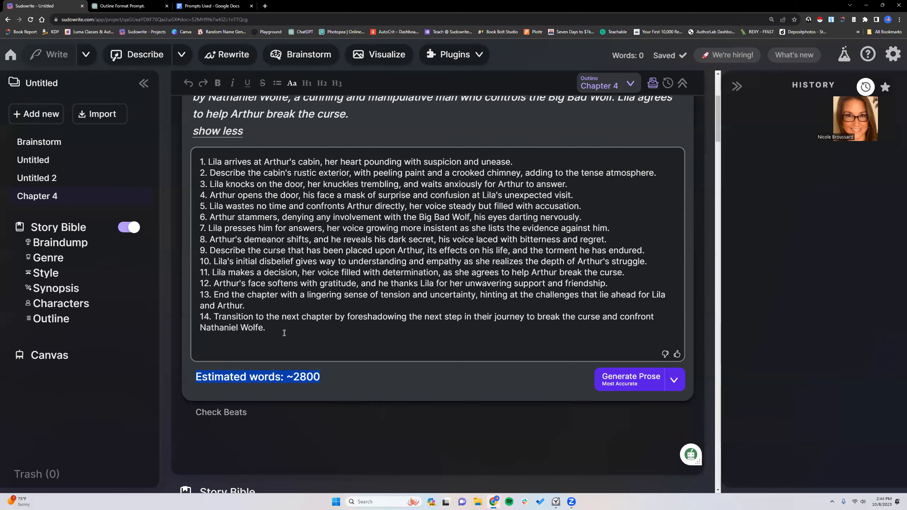
pyautogui.rightClick(285, 376)
pyautogui.click(307, 382)
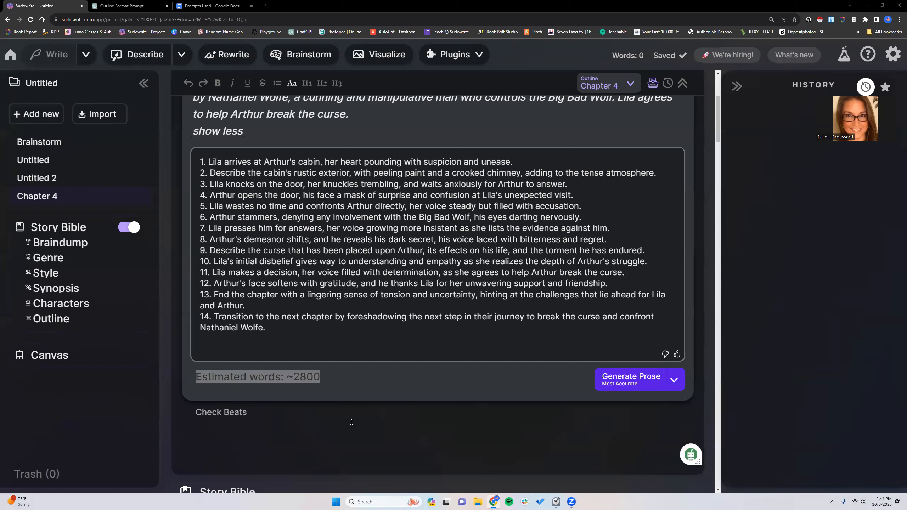
pyautogui.click(356, 377)
pyautogui.scroll(1, 309, 297)
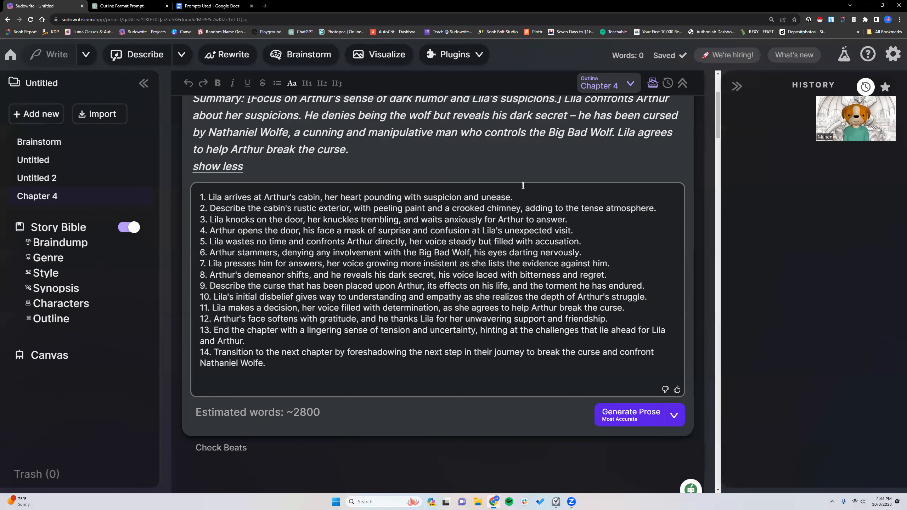
pyautogui.scroll(-4, 314, 284)
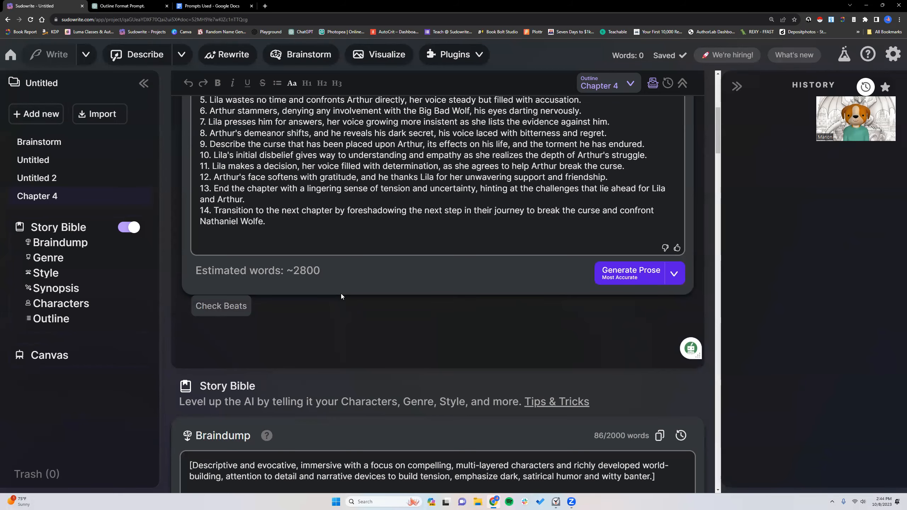
pyautogui.scroll(3, 420, 283)
pyautogui.scroll(5, 545, 185)
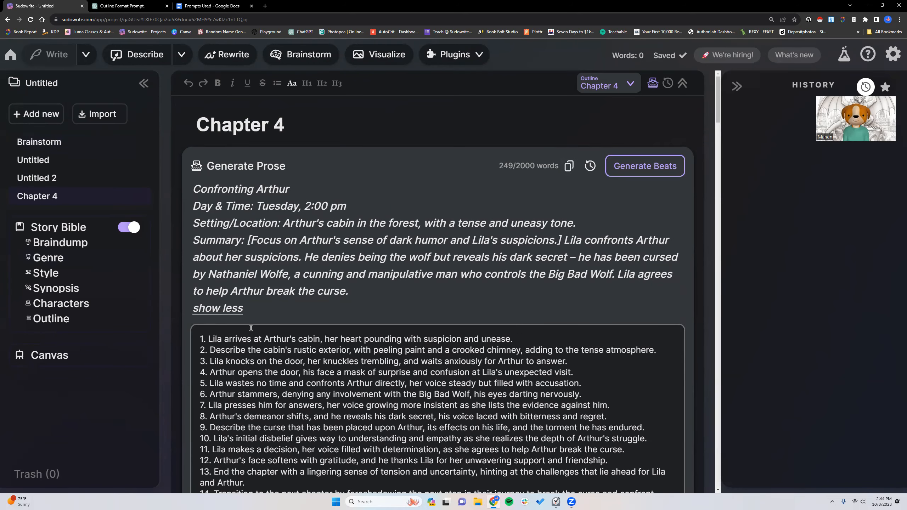
# - Run Check Beats for Chapter 4 and read the numbered beats through to the end
pyautogui.scroll(-3, 248, 330)
pyautogui.scroll(-3, 230, 393)
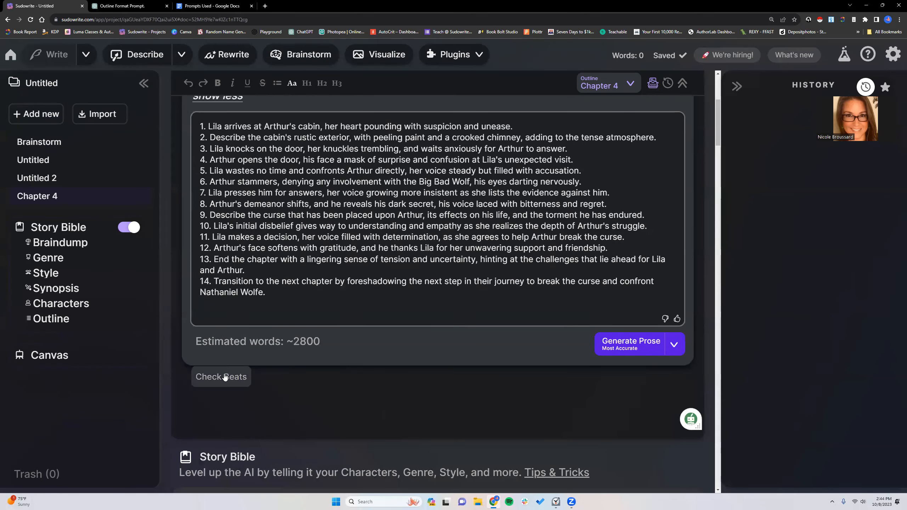
pyautogui.click(224, 376)
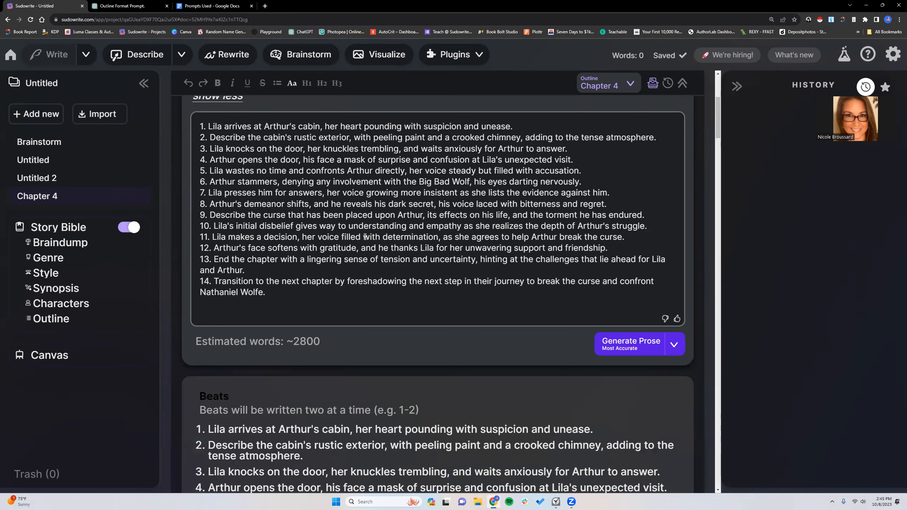
pyautogui.scroll(-2, 365, 238)
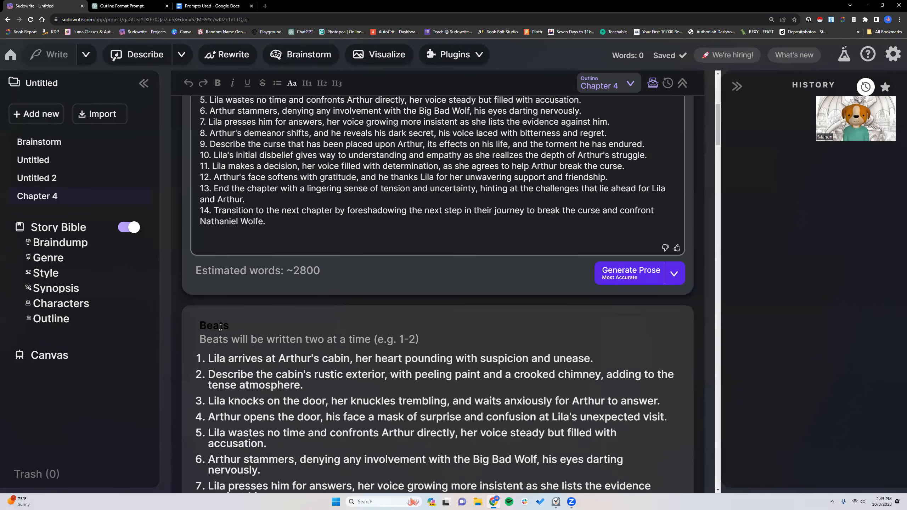
pyautogui.scroll(-9, 275, 314)
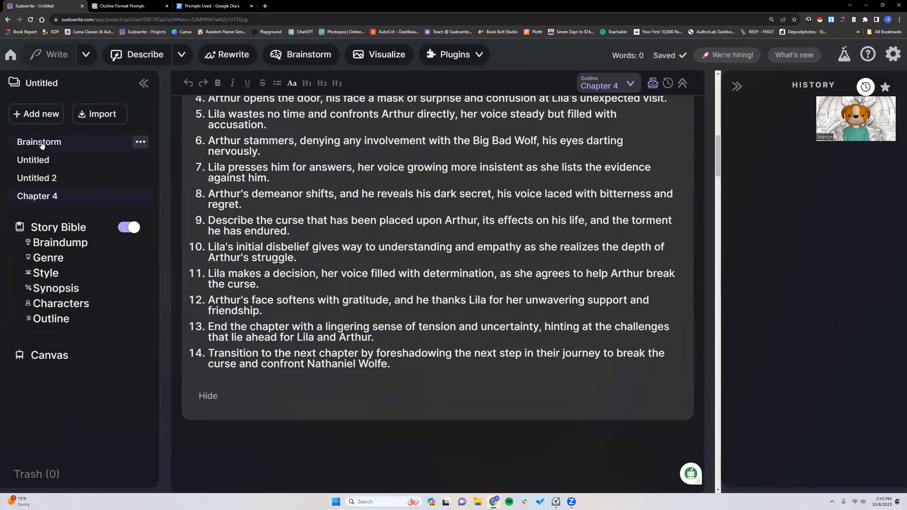
# - Retitle the "Brainstorm" document as "Beat It"
pyautogui.click(42, 142)
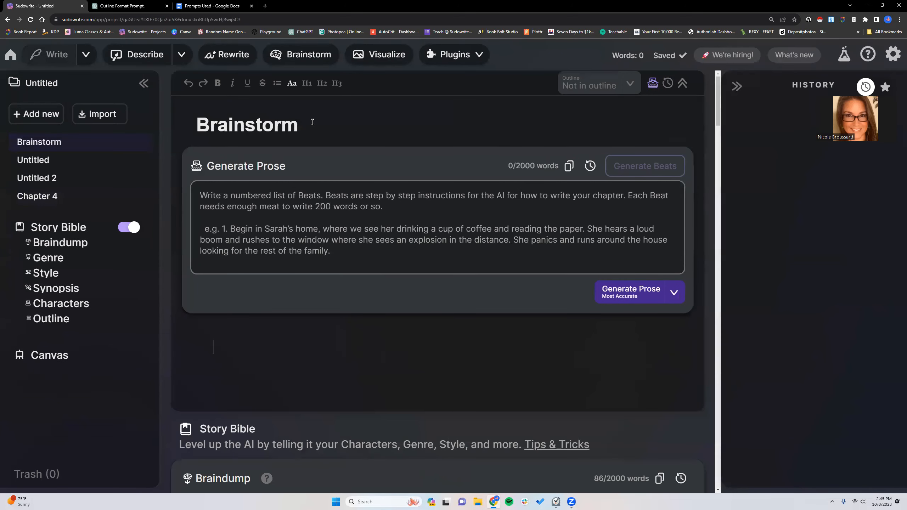
pyautogui.moveTo(312, 123); pyautogui.dragTo(190, 119)
pyautogui.write('B')
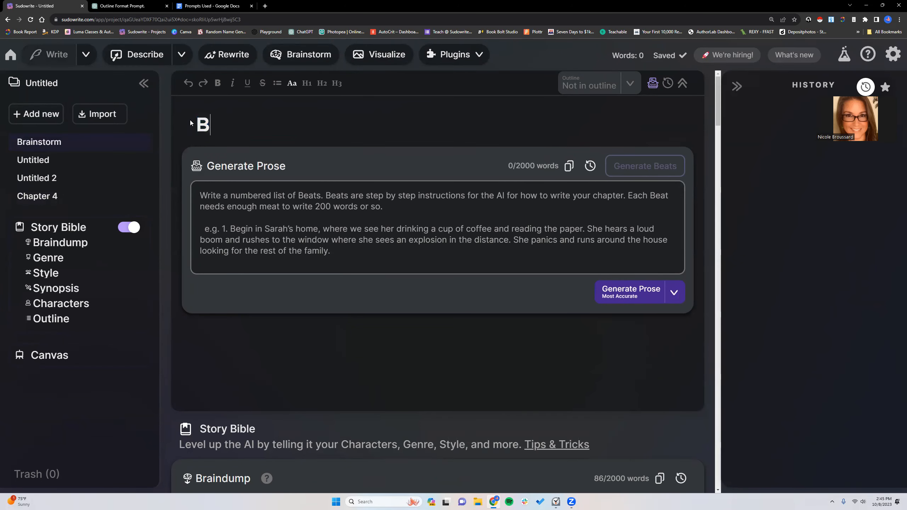
pyautogui.write('eat It')
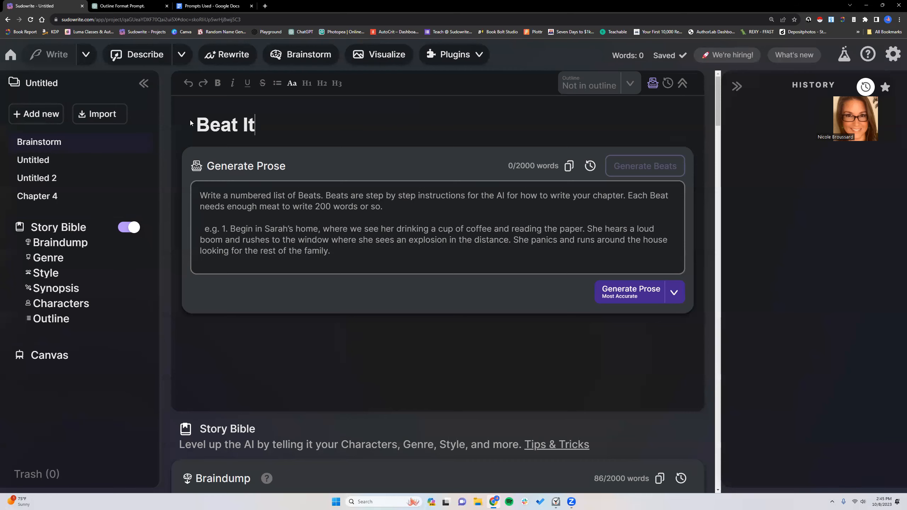
pyautogui.rightClick(241, 334)
pyautogui.click(262, 388)
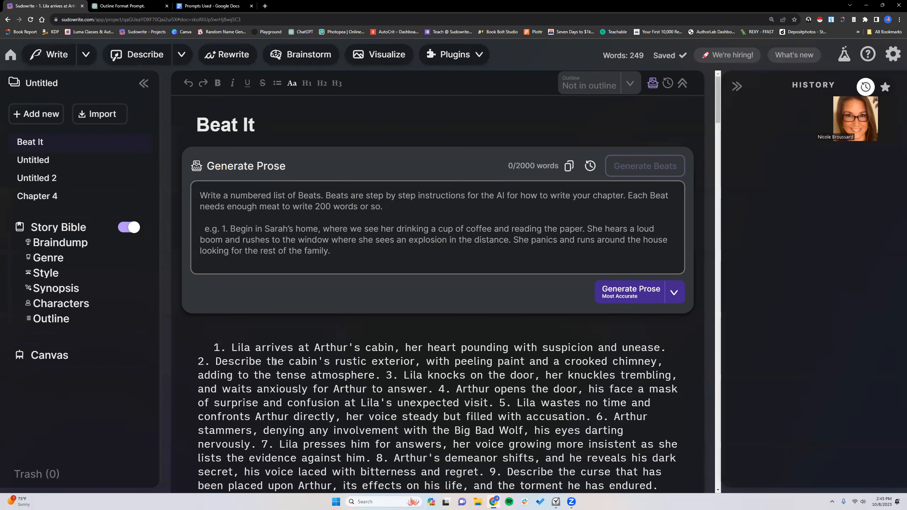
pyautogui.click(193, 83)
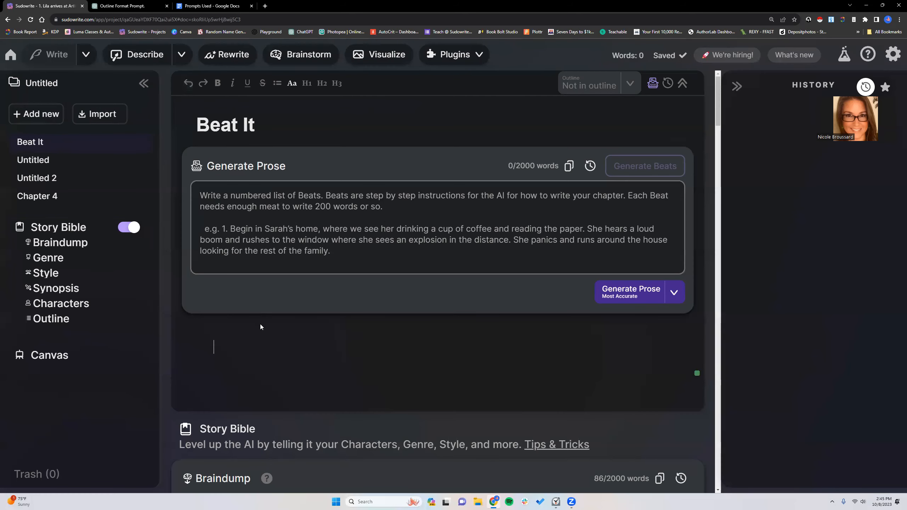
# - Paste the copied Chapter 4 beats as plain text into the body of the "Beat It" document
pyautogui.hotkey('ctrl', 'shift', 'v')
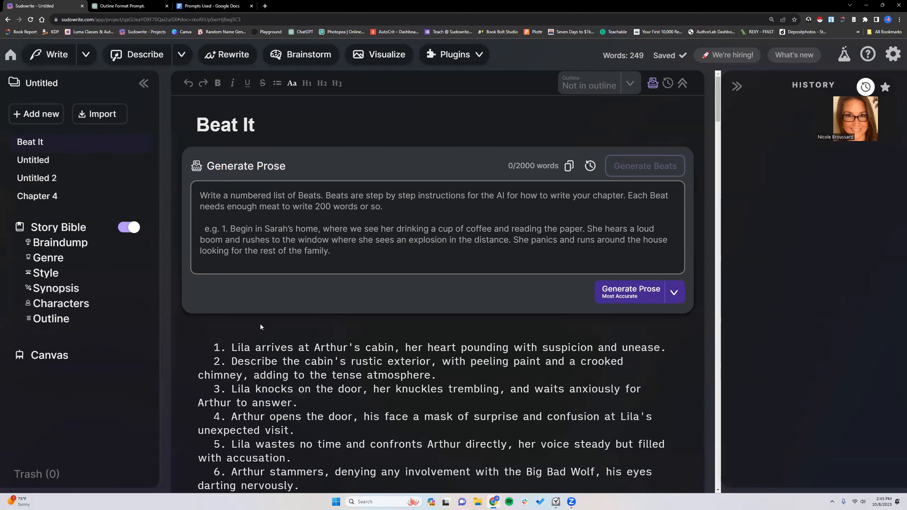
# - Generate "Show, not tell" rewrites of beat 1, where Lila arrives at Arthur's cabin
pyautogui.scroll(-5, 287, 353)
pyautogui.scroll(-1, 287, 352)
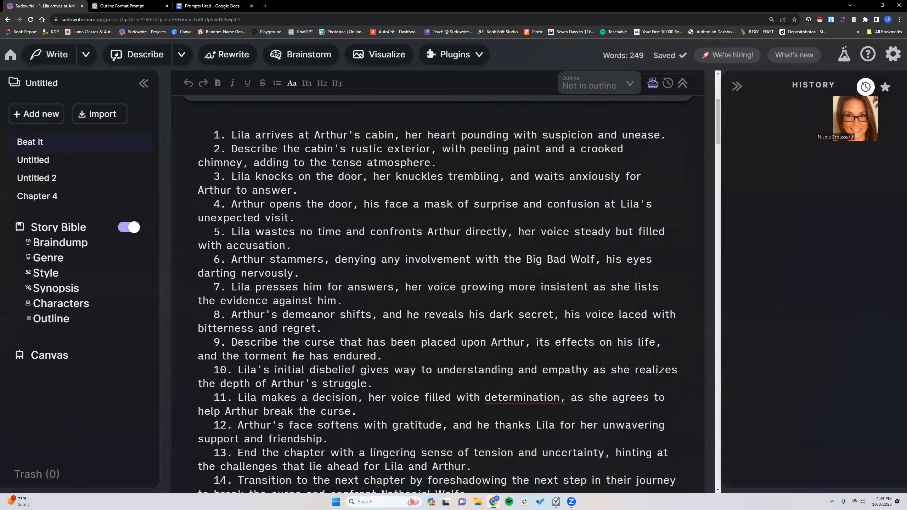
pyautogui.scroll(-1, 295, 355)
pyautogui.scroll(1, 295, 355)
pyautogui.scroll(-1, 267, 193)
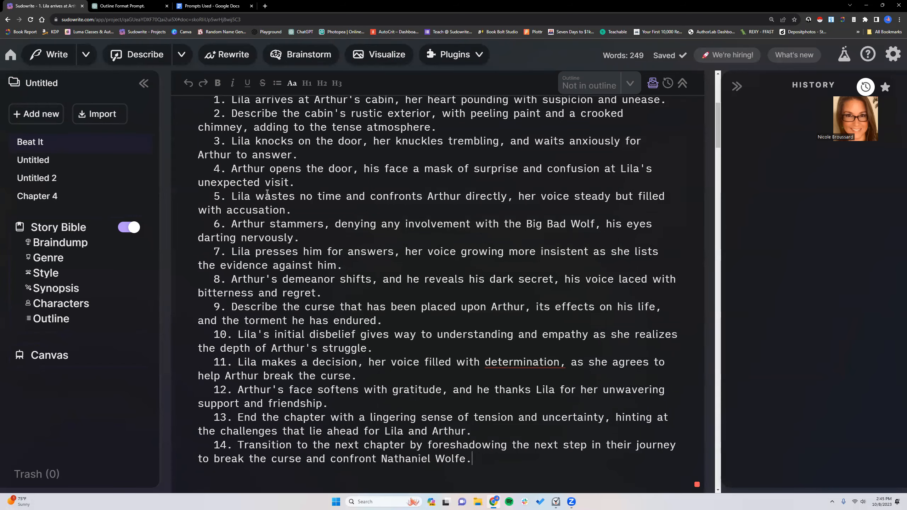
pyautogui.scroll(1, 267, 193)
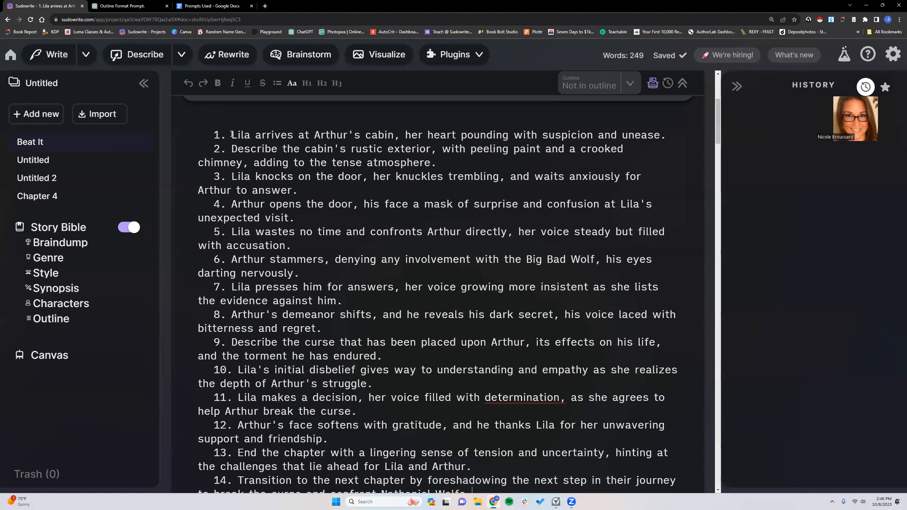
pyautogui.moveTo(231, 135); pyautogui.dragTo(665, 135)
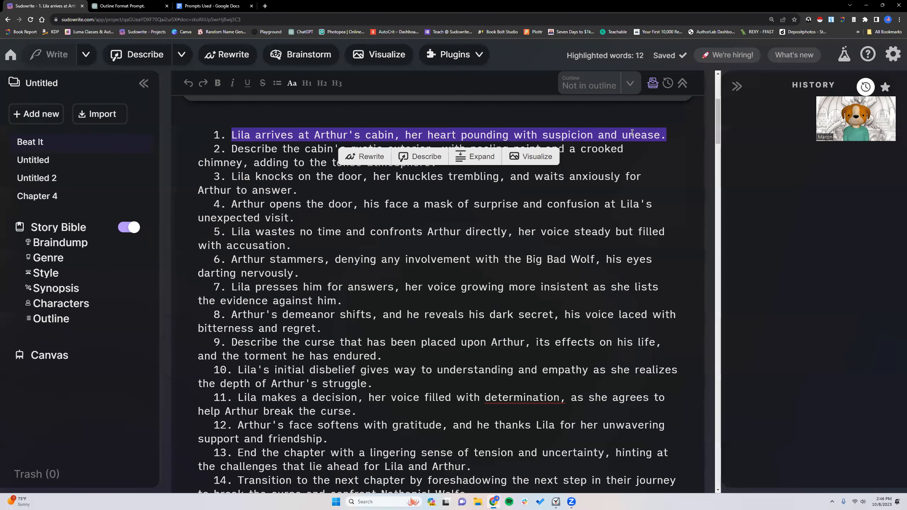
pyautogui.click(224, 58)
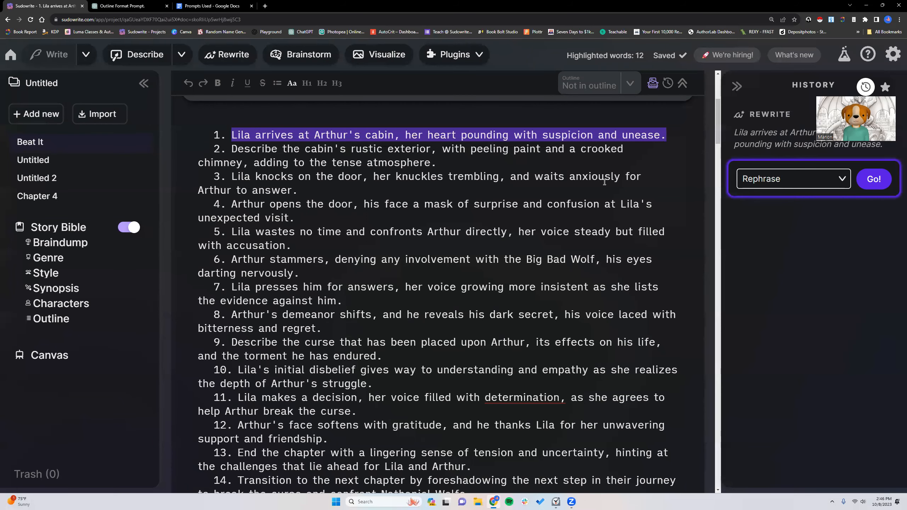
pyautogui.click(841, 180)
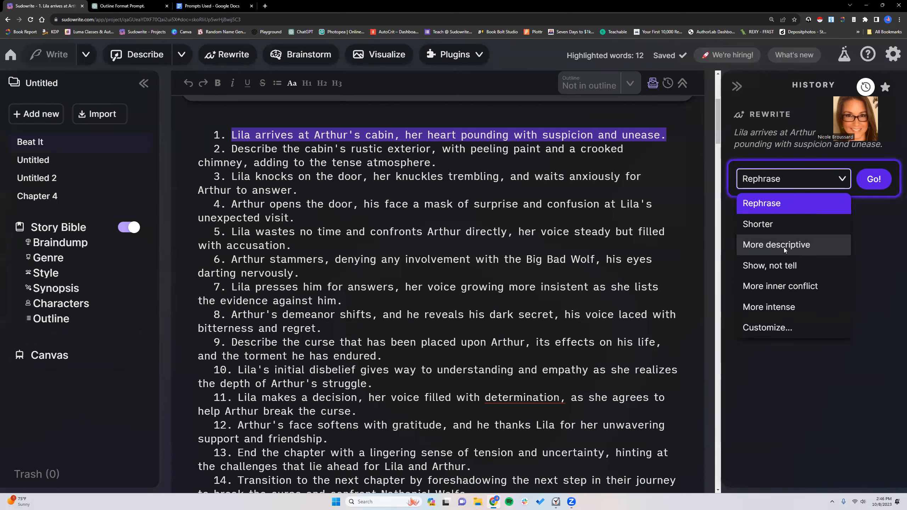
pyautogui.click(785, 266)
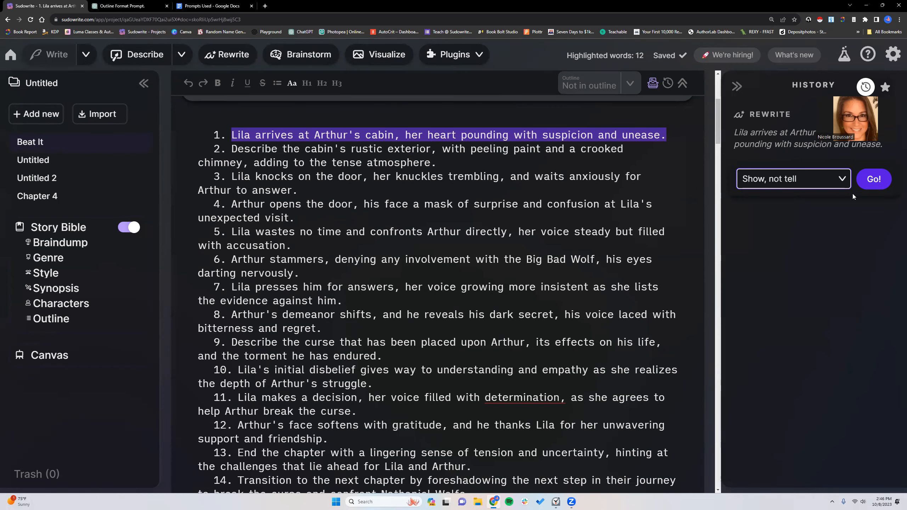
pyautogui.click(876, 180)
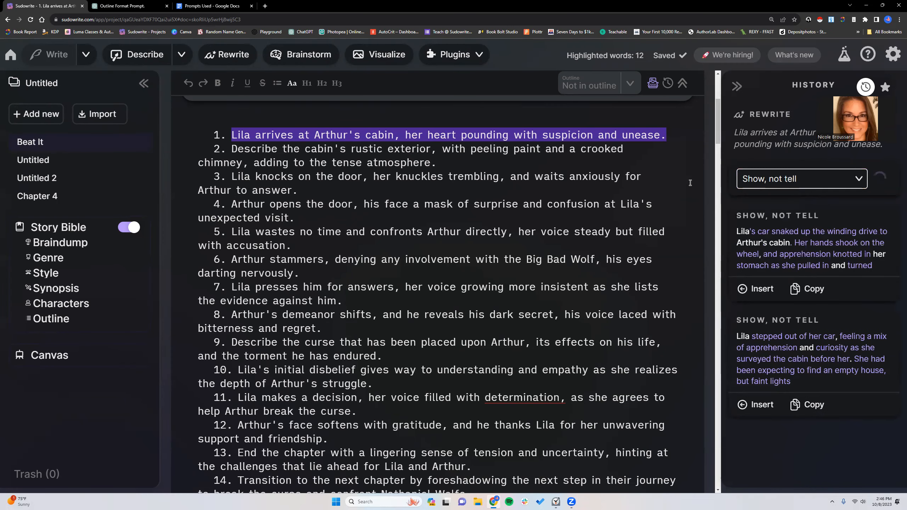
# - Replace beat 1 with the rewrite about Lila's car snaking up the winding drive, keeping it on the same line as its number
pyautogui.click(855, 176)
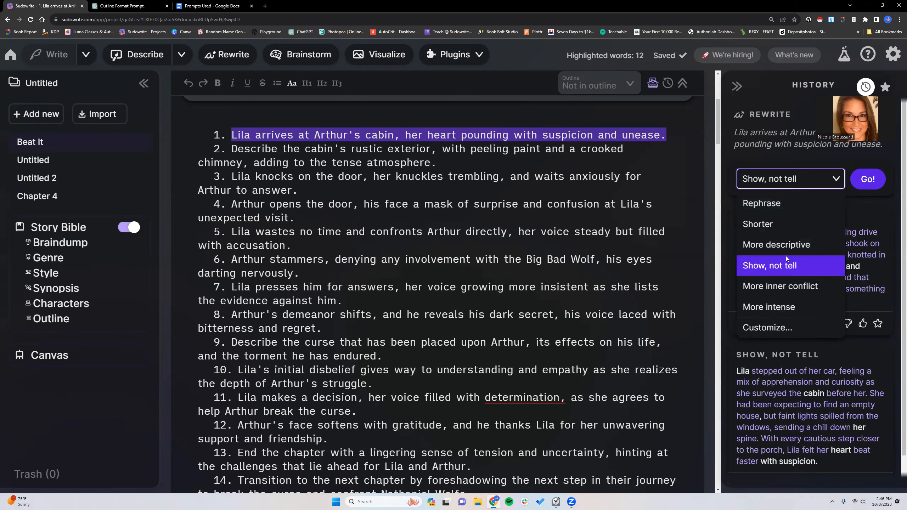
pyautogui.click(834, 183)
pyautogui.scroll(-1, 733, 243)
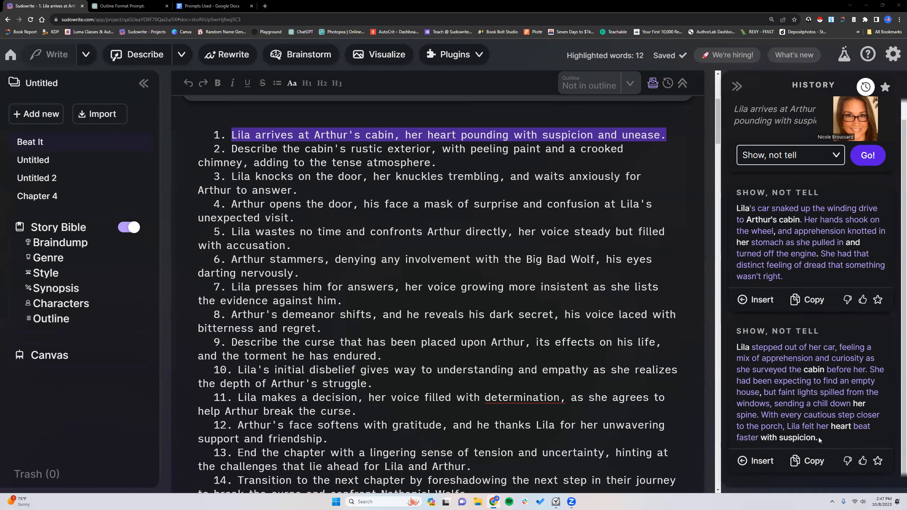
pyautogui.click(755, 301)
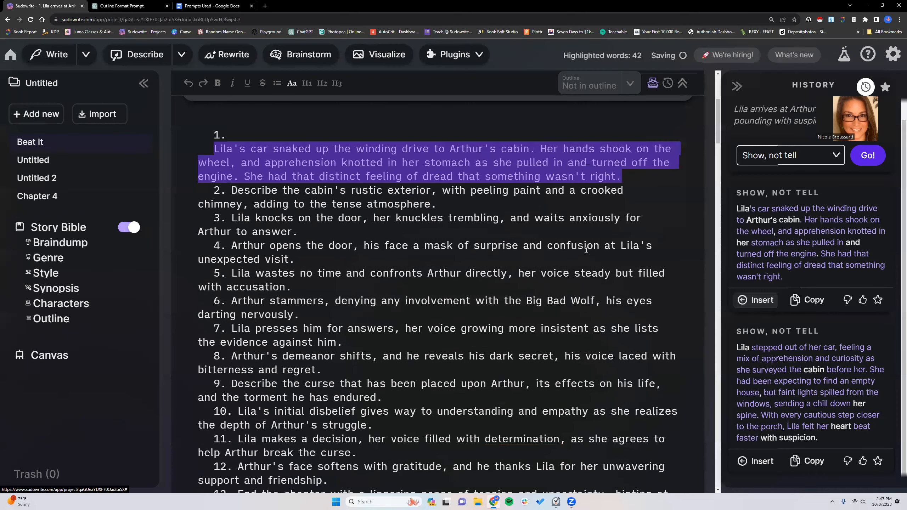
pyautogui.click(214, 148)
pyautogui.press('BackSpace')
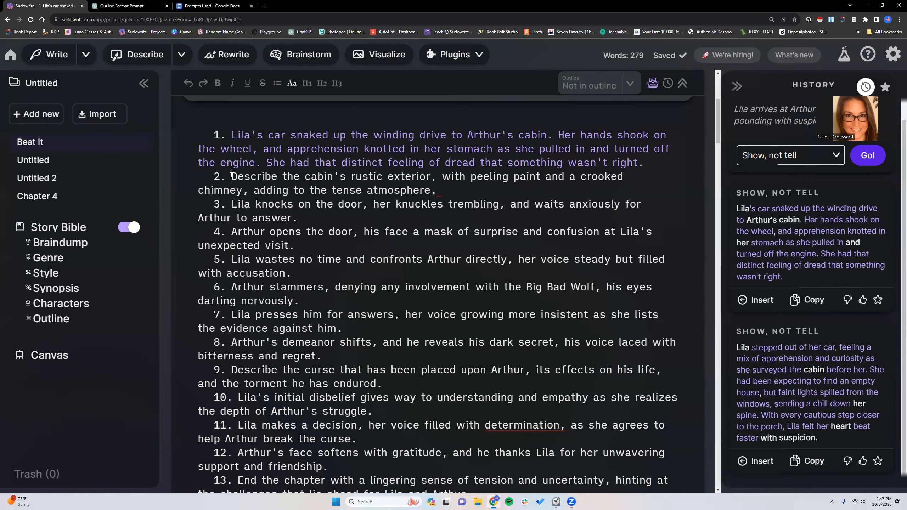
pyautogui.moveTo(231, 175); pyautogui.dragTo(431, 190)
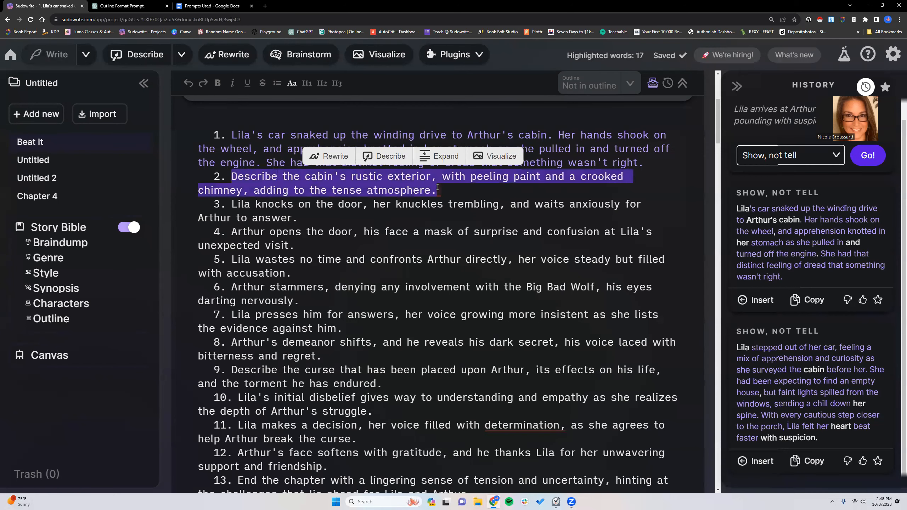
pyautogui.click(182, 57)
pyautogui.click(182, 57)
pyautogui.click(399, 185)
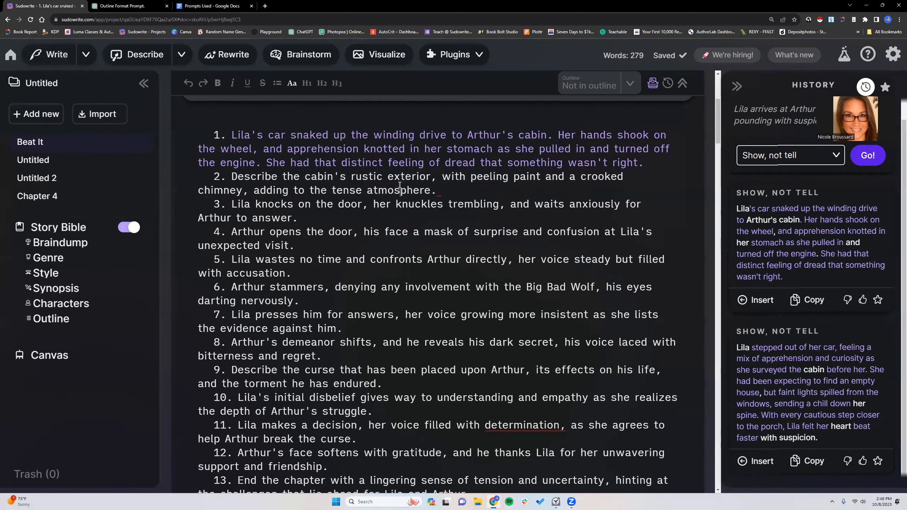
# - Generate sensory descriptions for beat 2, the cabin's rustic exterior, with Describe
pyautogui.moveTo(232, 175); pyautogui.dragTo(435, 192)
pyautogui.click(385, 156)
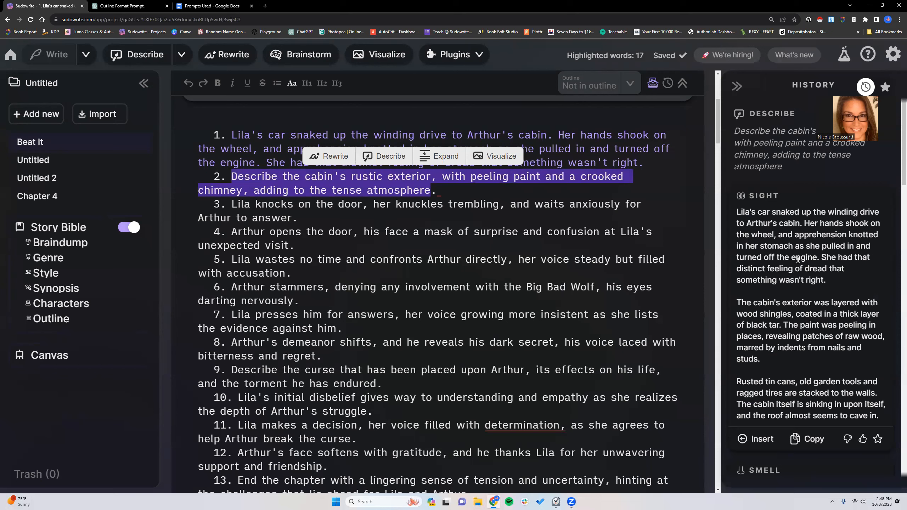
pyautogui.scroll(-2, 798, 259)
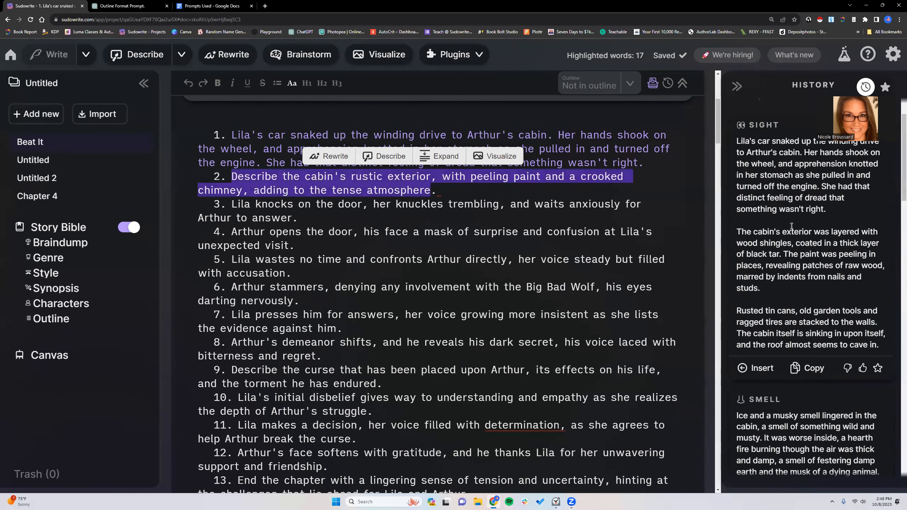
# - Capture a screen snip of the generated Sight description, including its paragraph repeating beat 1
pyautogui.moveTo(736, 142); pyautogui.dragTo(829, 214)
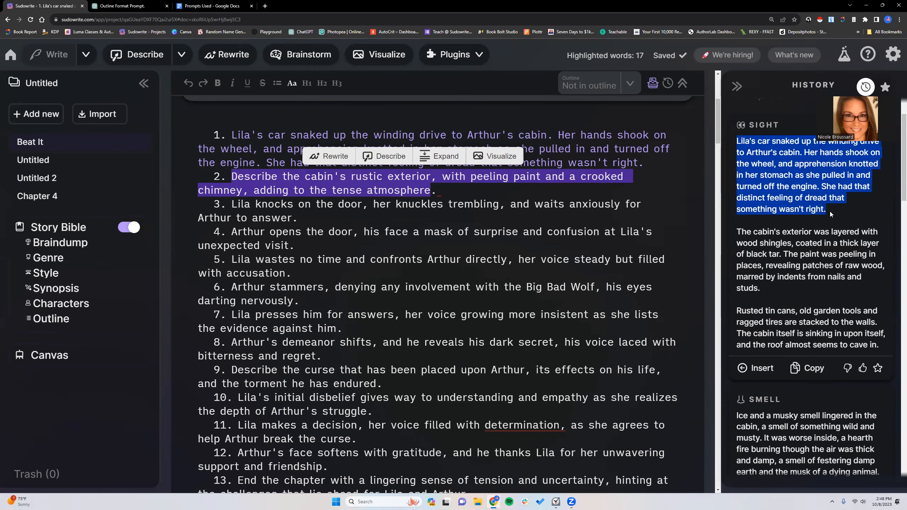
pyautogui.scroll(1, 825, 218)
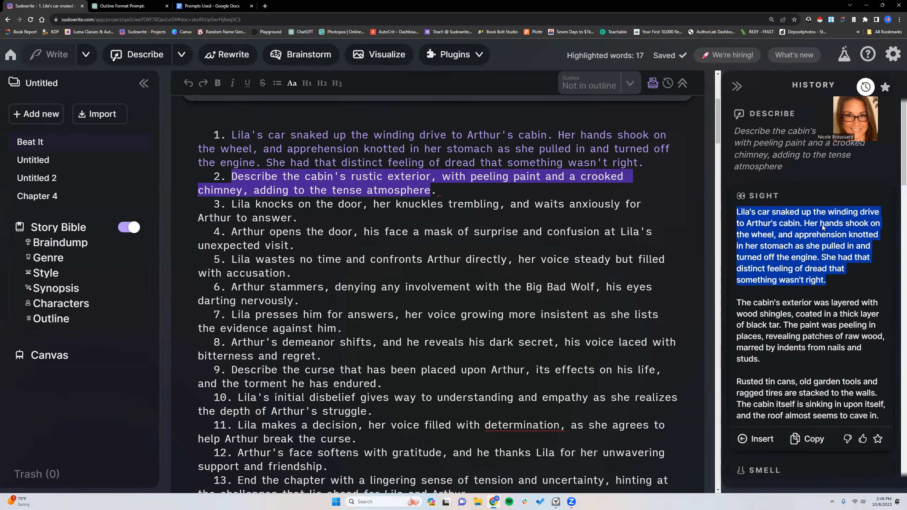
pyautogui.click(825, 253)
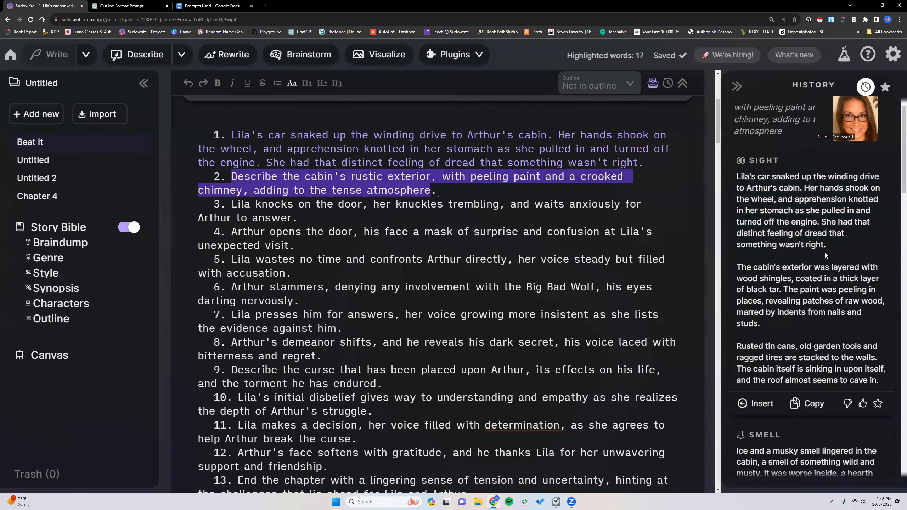
pyautogui.press('super+shift+s')
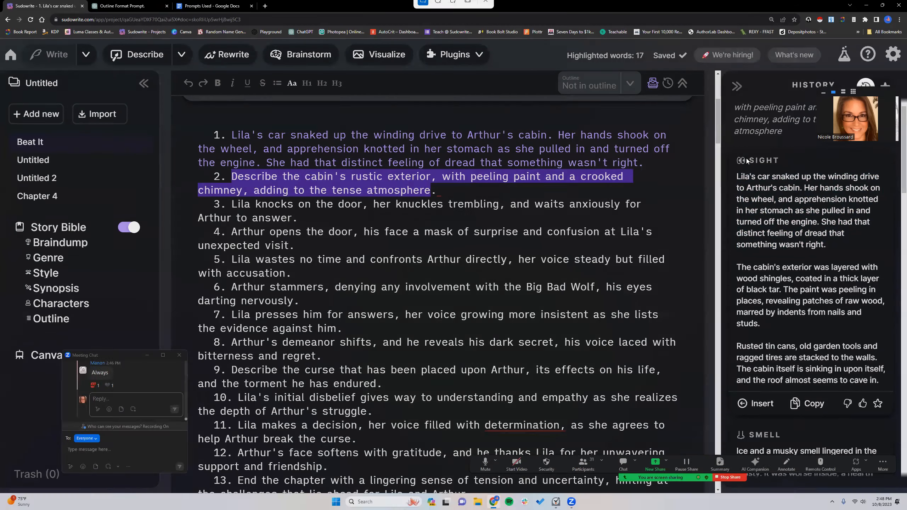
pyautogui.moveTo(733, 149); pyautogui.dragTo(894, 423)
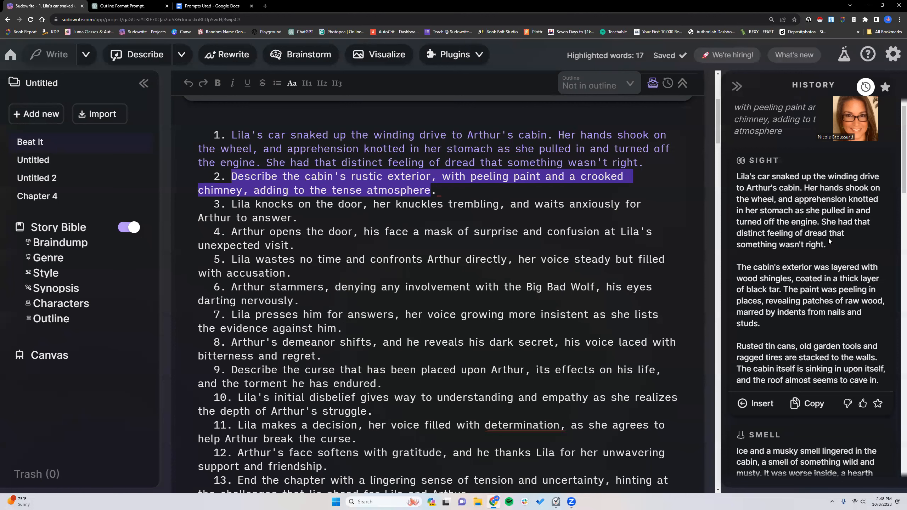
# - Copy the Sight paragraph beginning "Rusted tin cans, old garden tools" and paste it at the end of beat 2
pyautogui.scroll(-1, 828, 239)
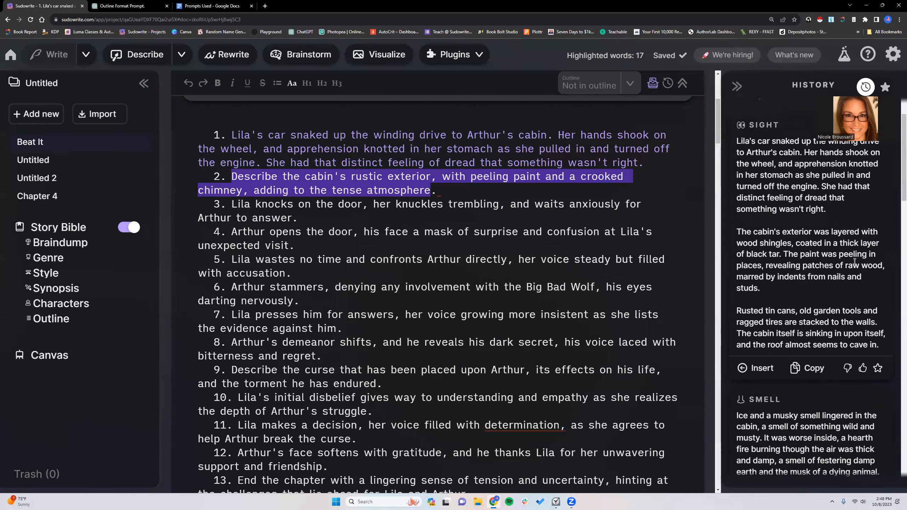
pyautogui.scroll(-1, 799, 279)
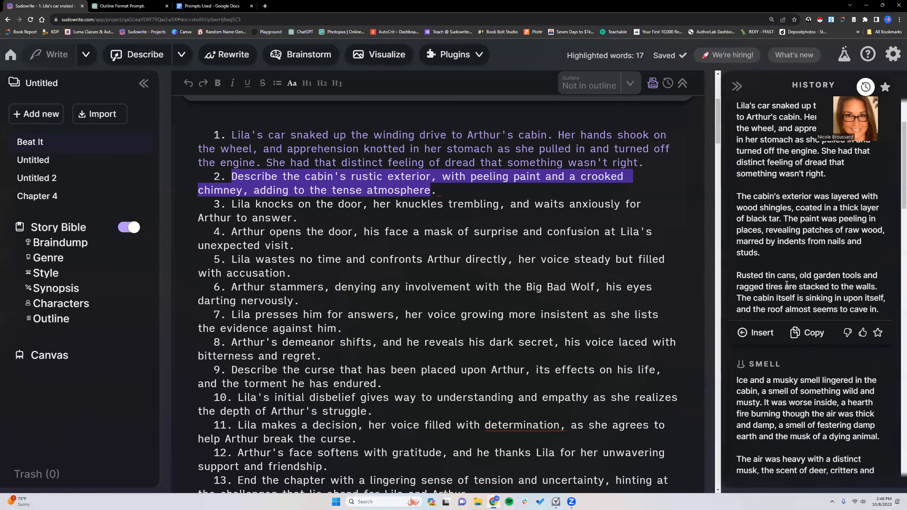
pyautogui.moveTo(738, 275); pyautogui.dragTo(887, 310)
pyautogui.press('super+c')
pyautogui.rightClick(855, 303)
pyautogui.click(711, 307)
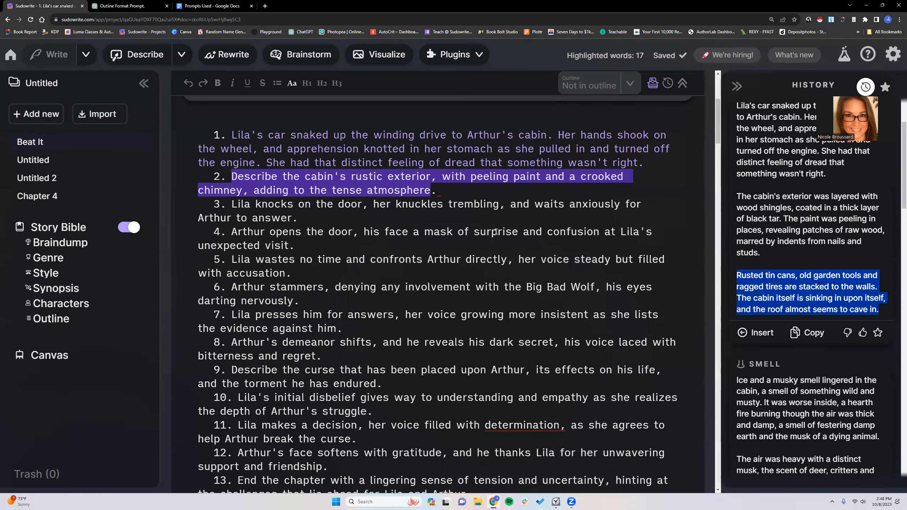
pyautogui.click(442, 191)
pyautogui.rightClick(443, 190)
pyautogui.click(461, 245)
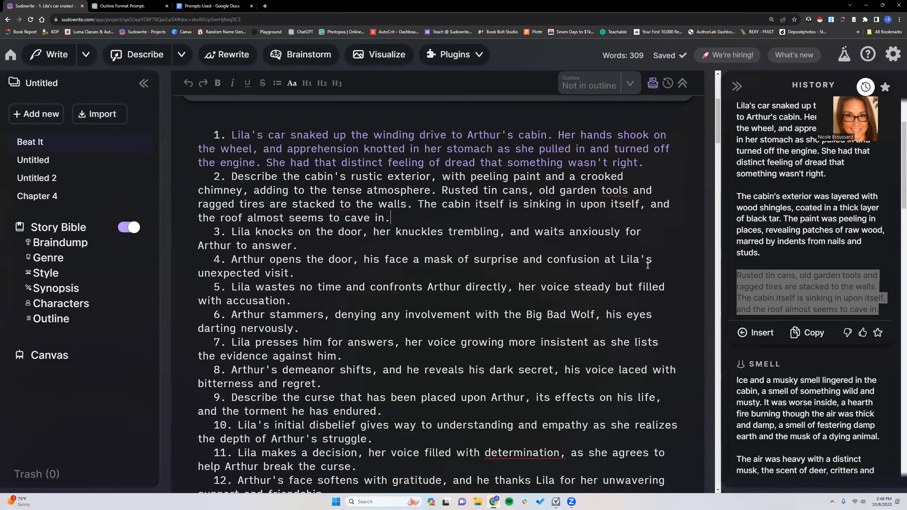
# - Append the Smell passage from "The air was heavy with a distinct musk" through "whisper secrets to the wind." to beat 2
pyautogui.scroll(-5, 810, 347)
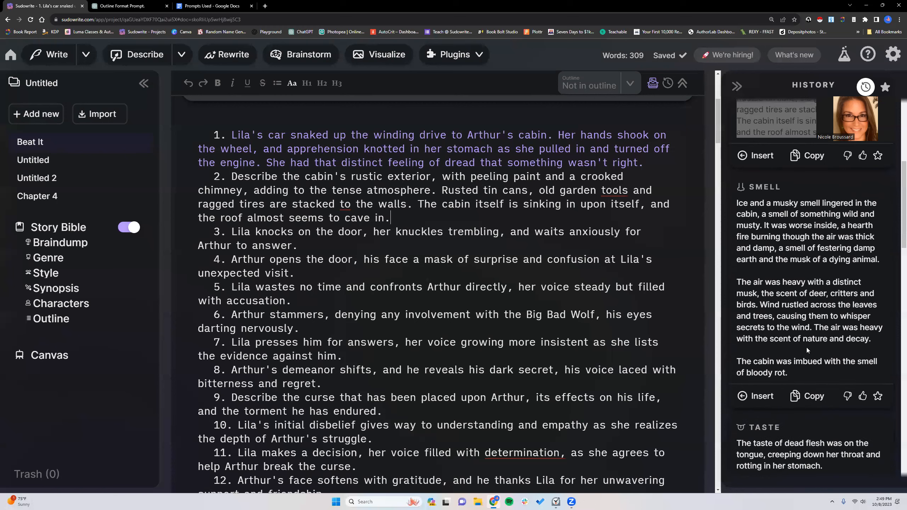
pyautogui.scroll(-1, 789, 291)
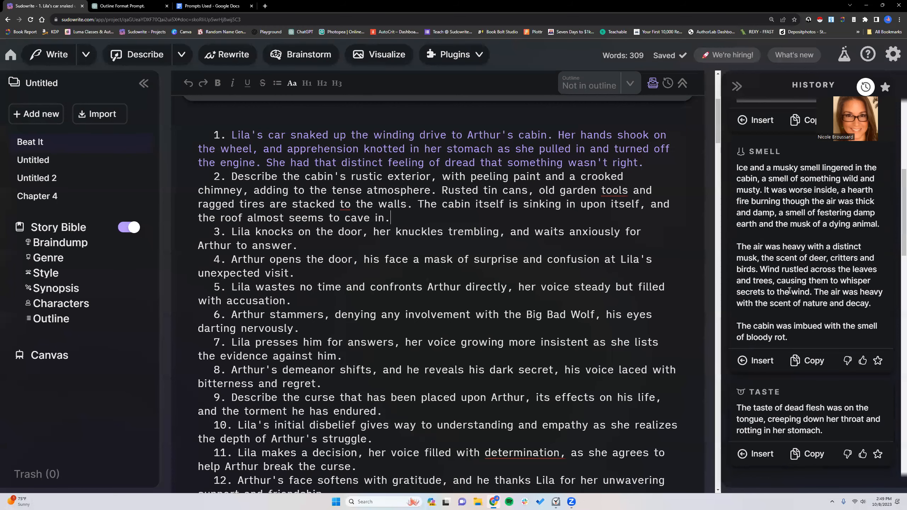
pyautogui.moveTo(737, 245); pyautogui.dragTo(815, 292)
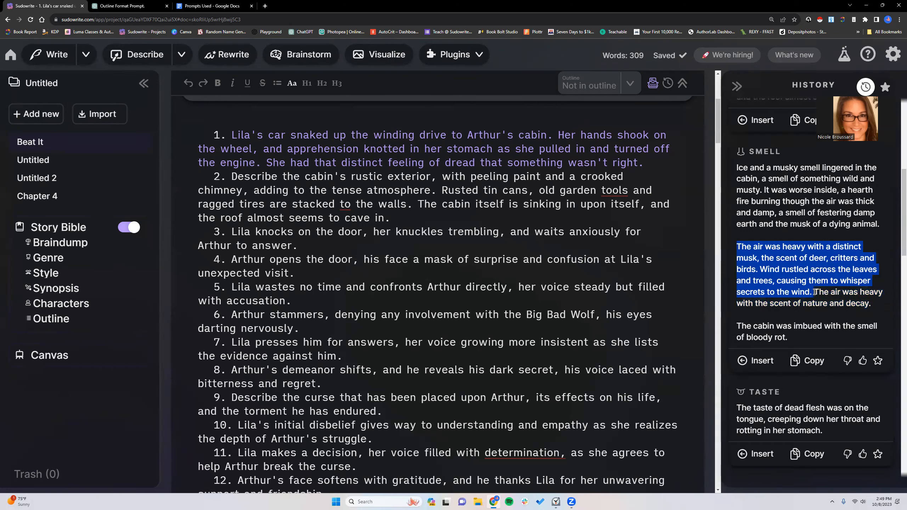
pyautogui.rightClick(753, 274)
pyautogui.click(615, 280)
pyautogui.click(400, 218)
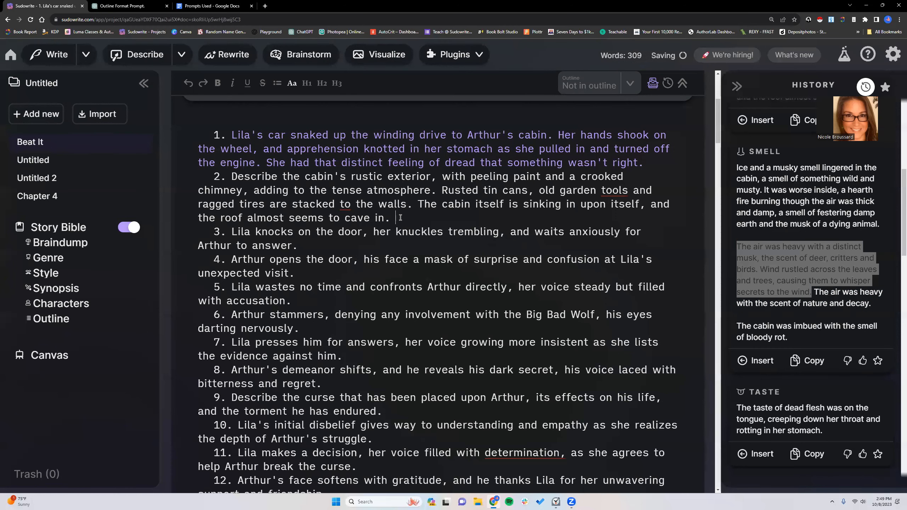
pyautogui.rightClick(400, 217)
pyautogui.click(410, 272)
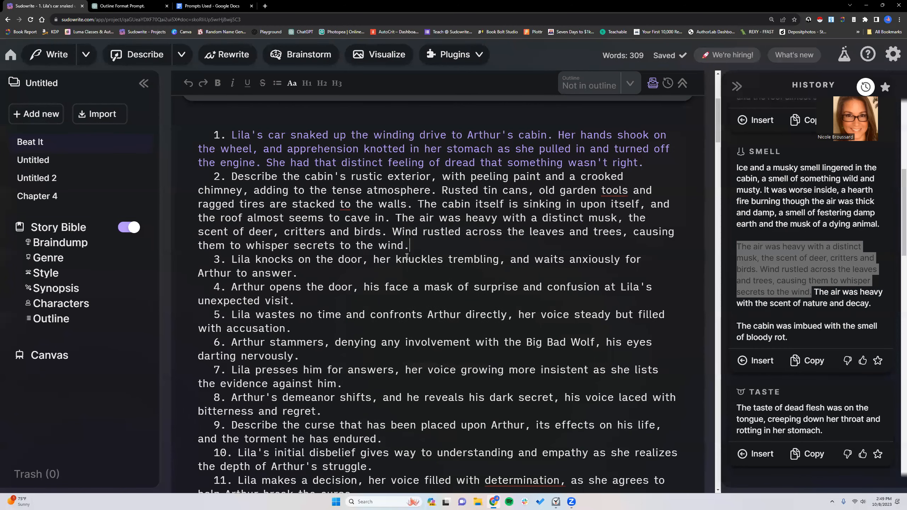
# - Generate "Show, not tell" rewrites of beat 3, in which Lila knocks on the door, after reviewing beat 2's remaining sensory descriptions
pyautogui.scroll(-5, 782, 310)
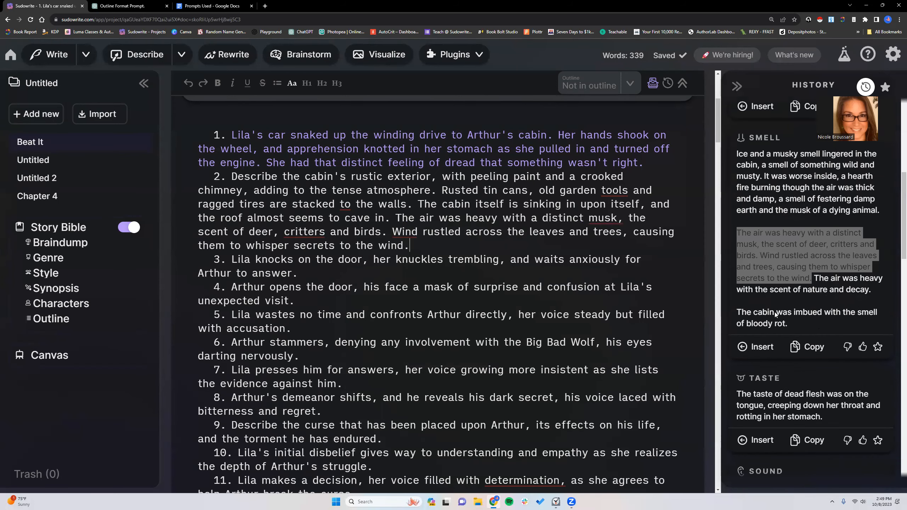
pyautogui.scroll(-2, 774, 315)
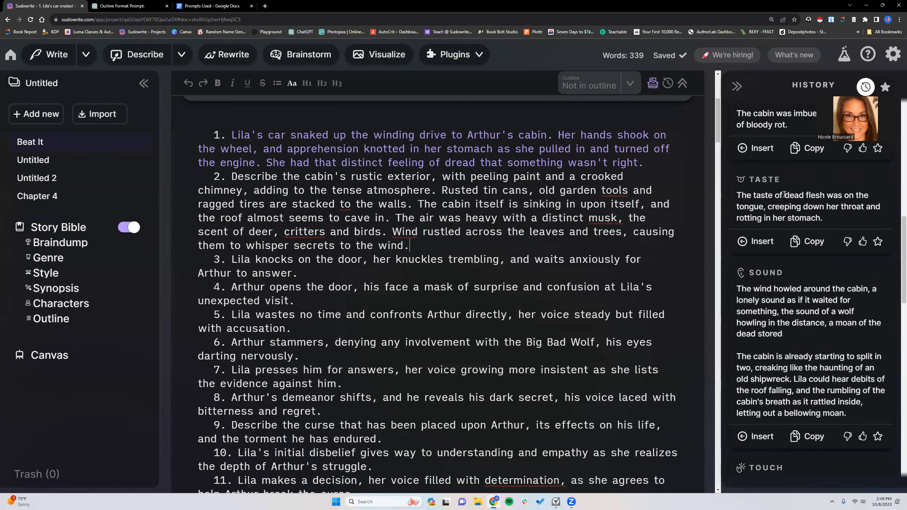
pyautogui.scroll(-2, 787, 295)
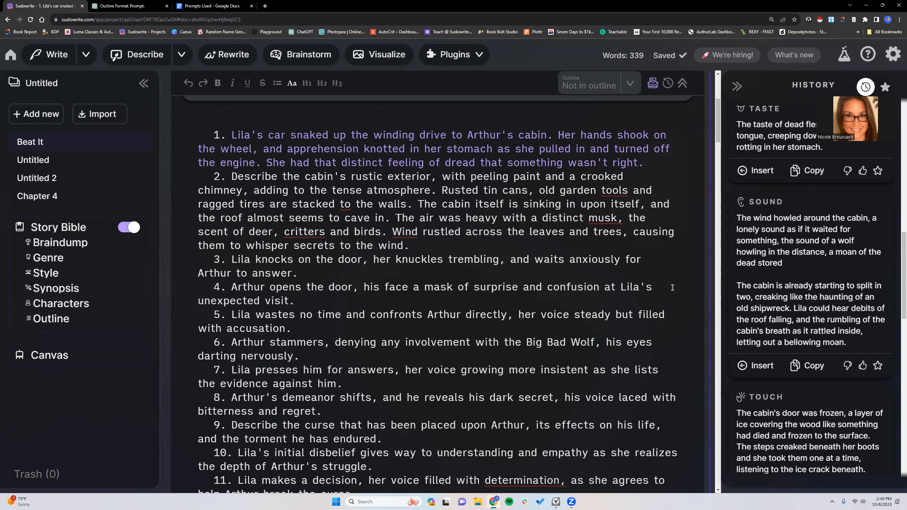
pyautogui.click(333, 274)
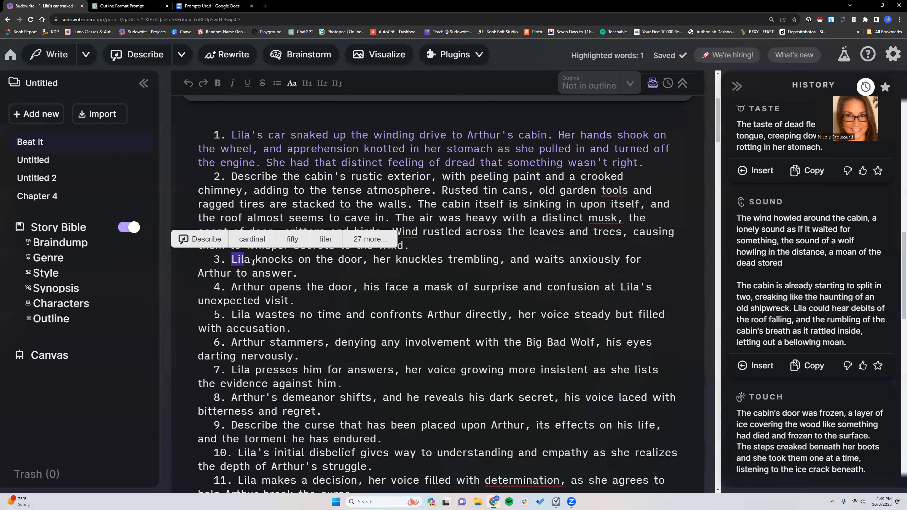
pyautogui.tripleClick(230, 258)
pyautogui.click(338, 239)
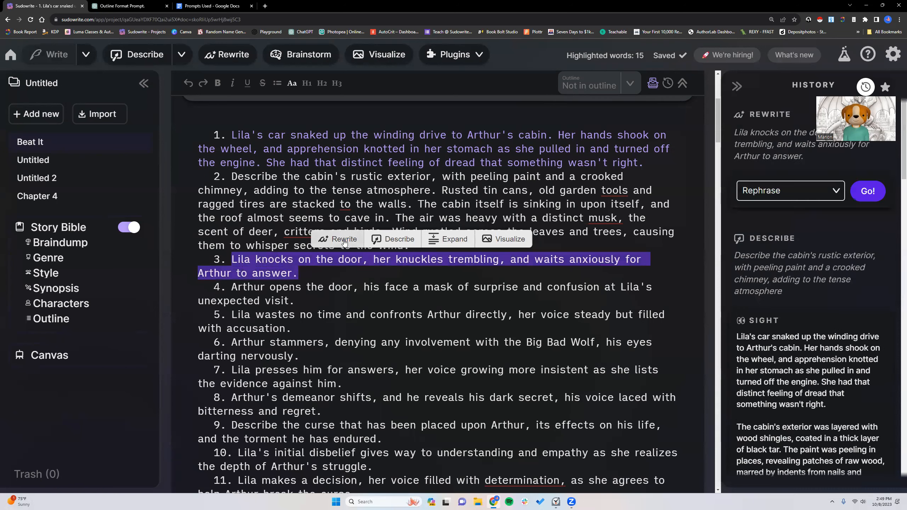
pyautogui.click(836, 190)
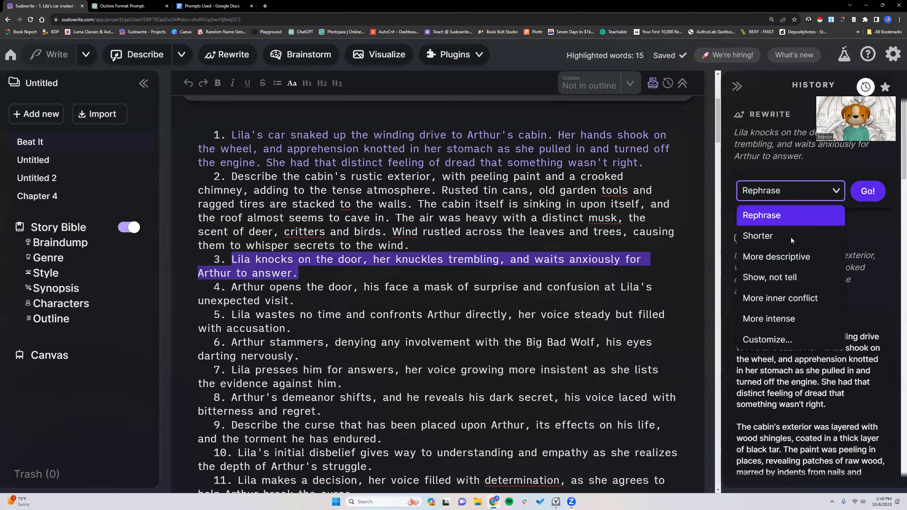
pyautogui.click(780, 278)
pyautogui.click(870, 191)
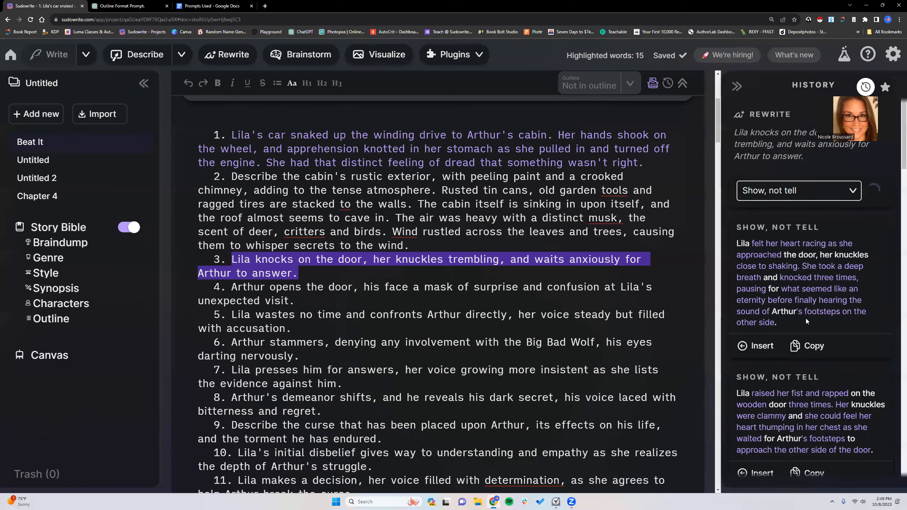
pyautogui.scroll(-2, 802, 312)
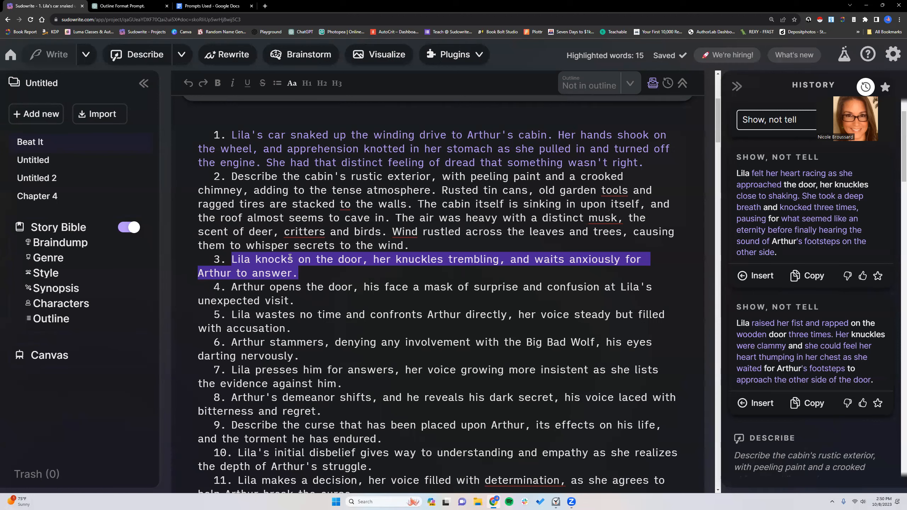
pyautogui.click(308, 272)
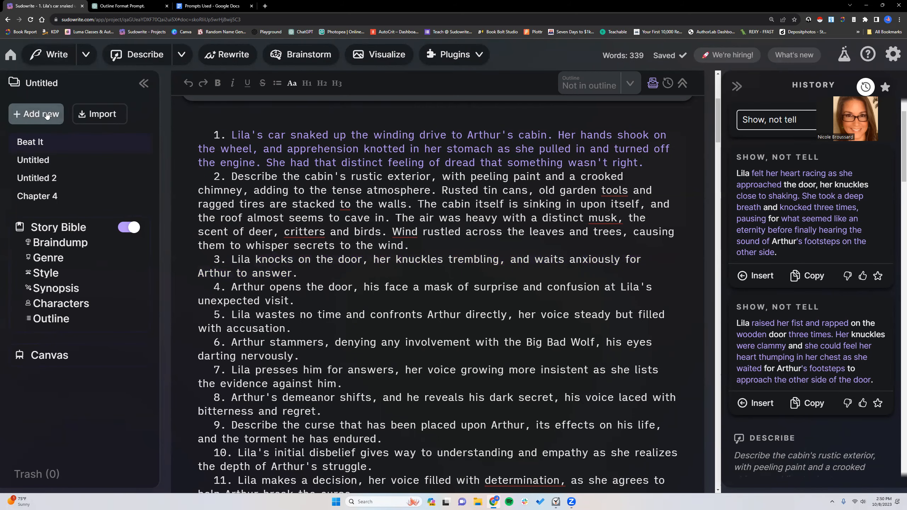
# - In the first Untitled document, enter the sample beats "1. Make me a sandwich." and "2. Cook me a five course meal."
pyautogui.click(51, 158)
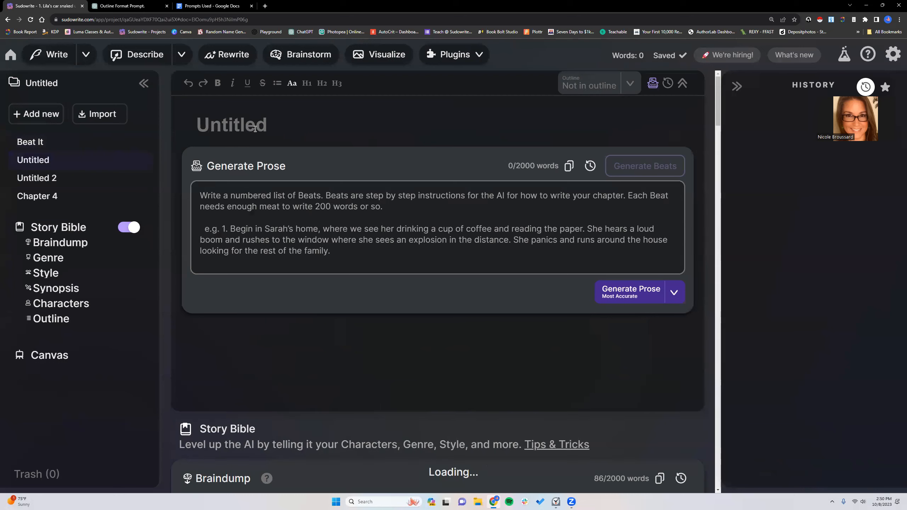
pyautogui.click(290, 205)
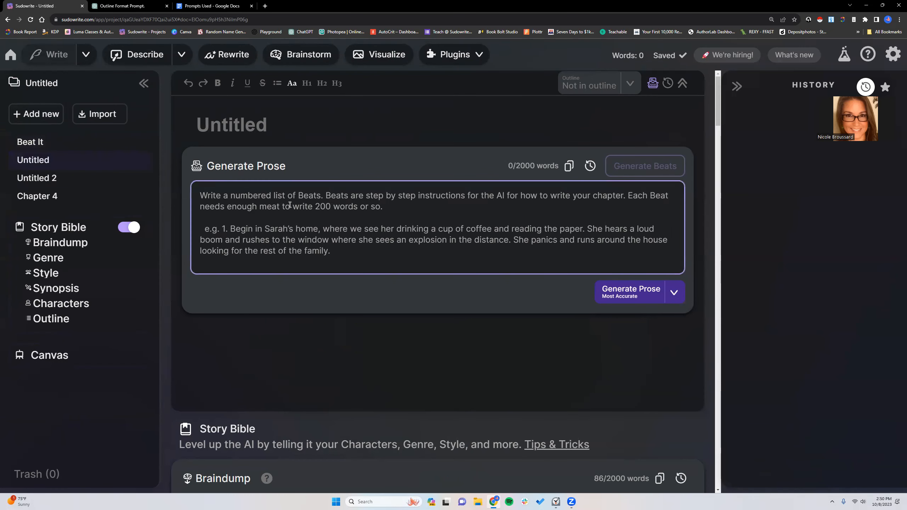
pyautogui.write('1. Make me a sn')
pyautogui.press('BackSpace')
pyautogui.write('andwich.')
pyautogui.press('Return')
pyautogui.write('2. Coo')
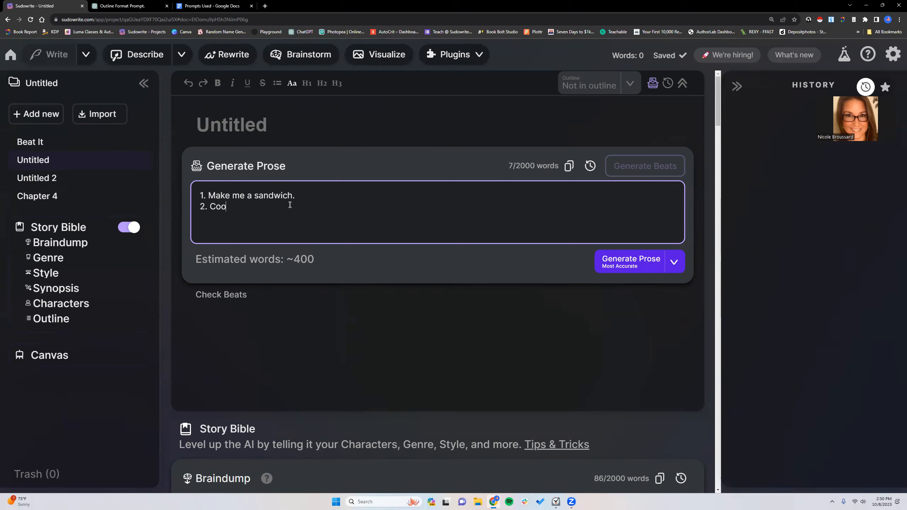
pyautogui.write('k me a fie')
pyautogui.write('e course meal.')
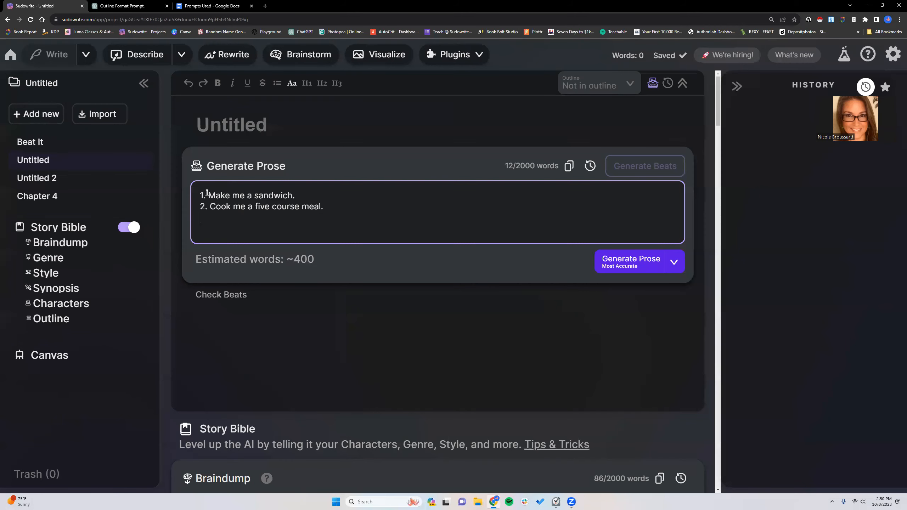
# - Highlight both sample beats together, and the sandwich beat on its own, to compare the instructions
pyautogui.moveTo(211, 194); pyautogui.dragTo(328, 211)
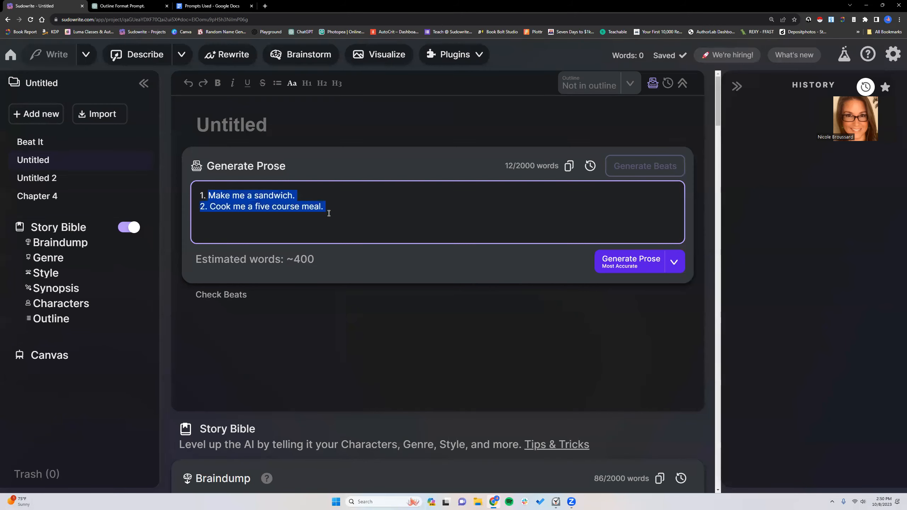
pyautogui.click(305, 195)
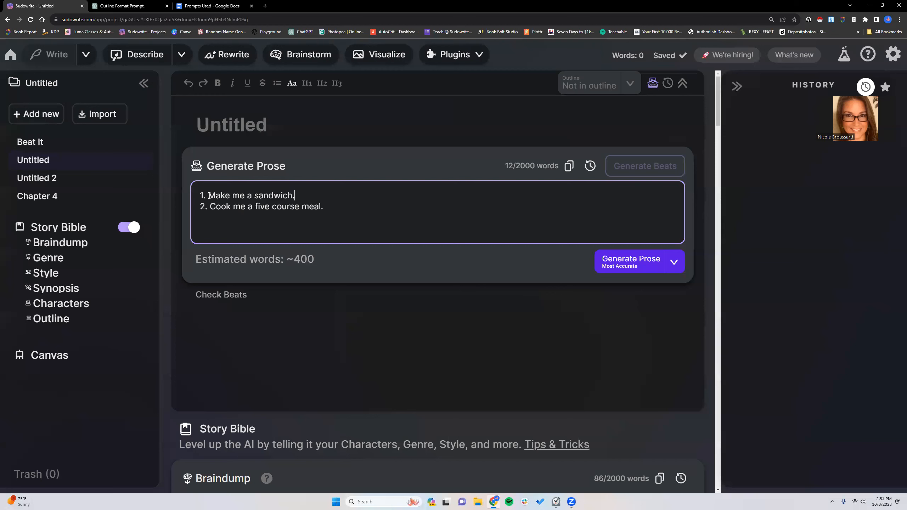
pyautogui.moveTo(209, 196); pyautogui.dragTo(295, 196)
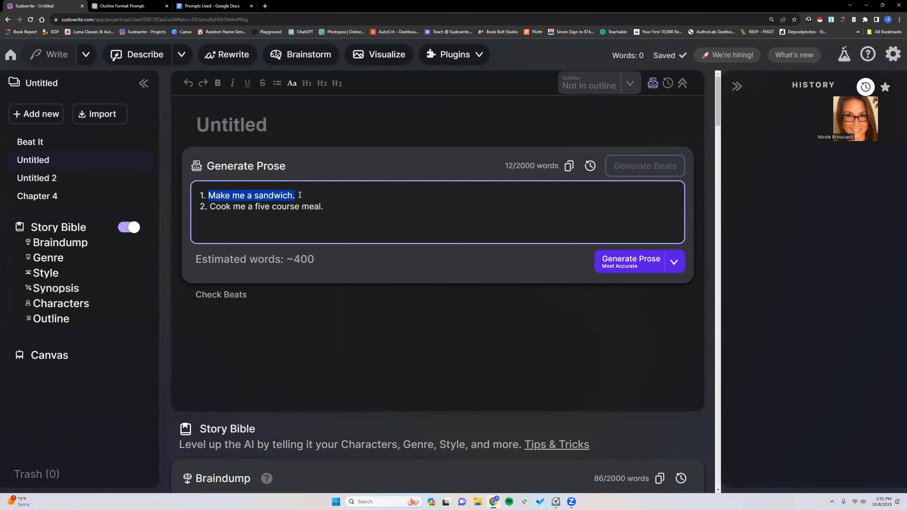
pyautogui.click(297, 195)
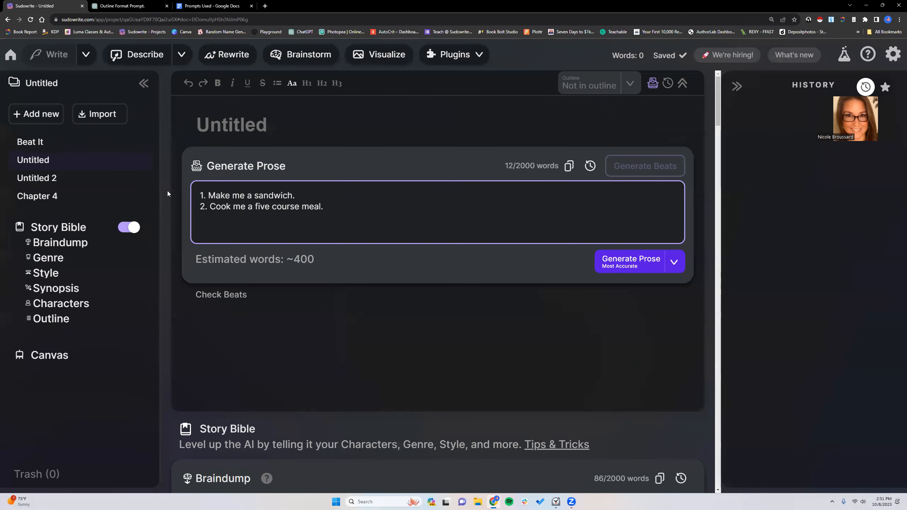
# - View the original Chapter 4 beats, return to Beat It, and highlight beat 3 alone and together with beat 4
pyautogui.click(49, 197)
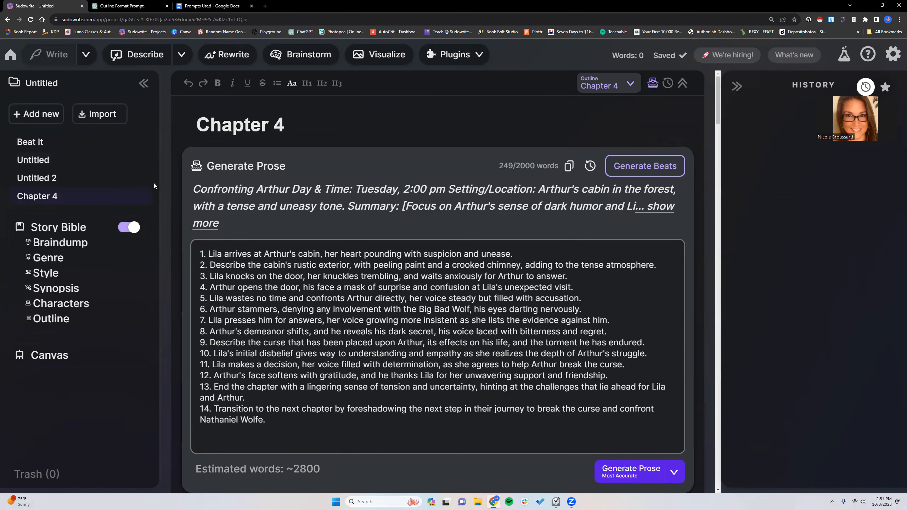
pyautogui.click(67, 142)
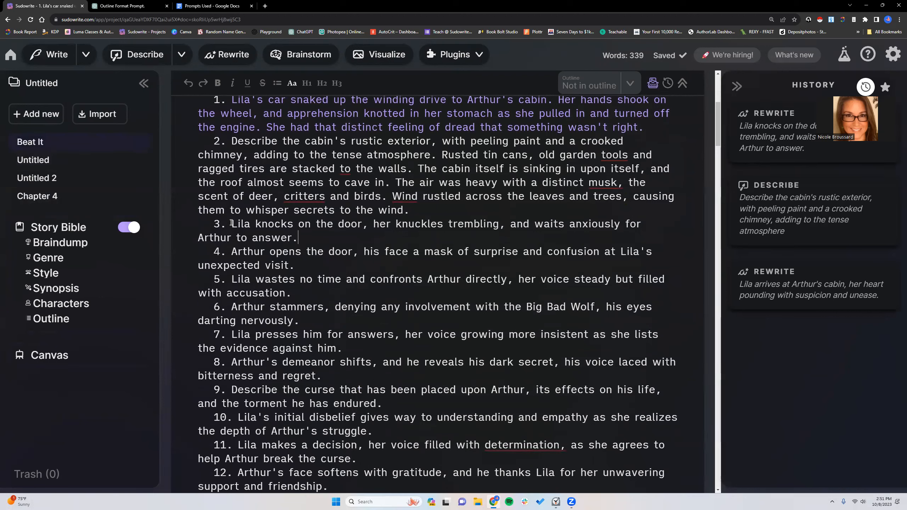
pyautogui.moveTo(232, 222); pyautogui.dragTo(298, 240)
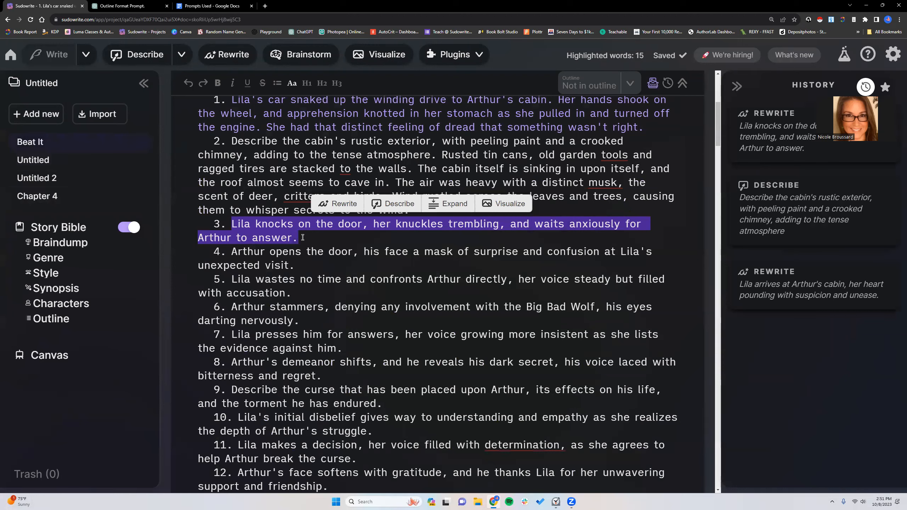
pyautogui.click(303, 237)
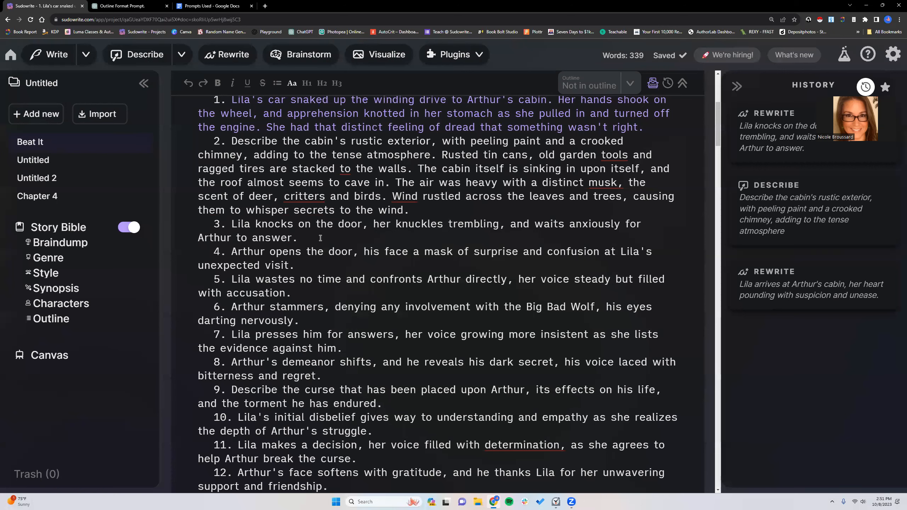
pyautogui.click(230, 224)
pyautogui.keyDown('shift'); pyautogui.click(299, 265); pyautogui.keyUp('shift')
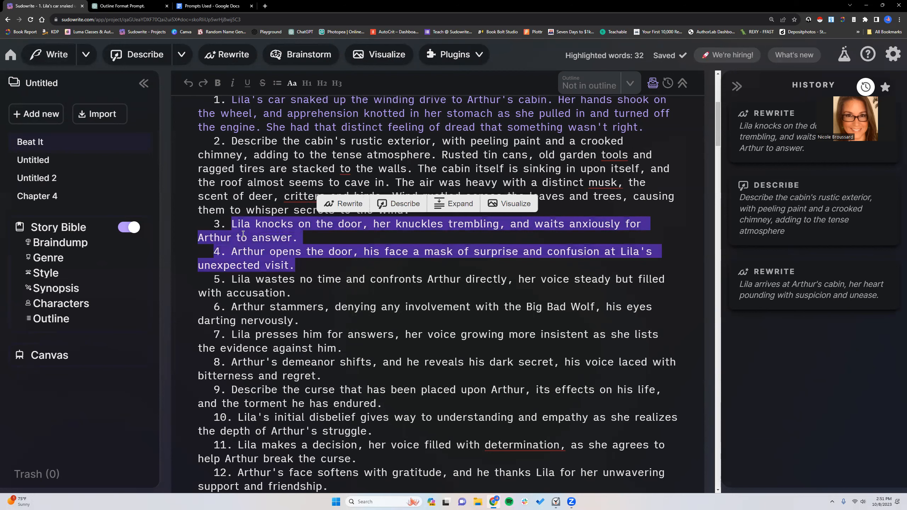
pyautogui.click(309, 238)
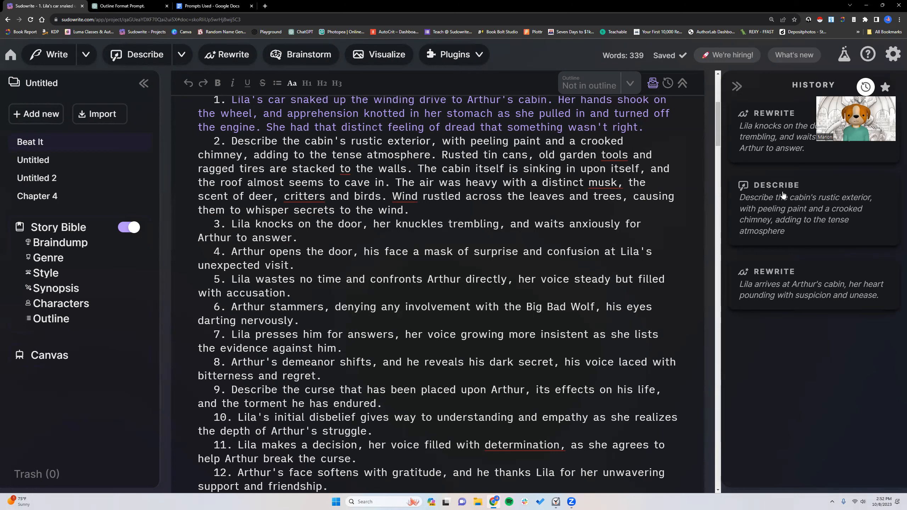
# - Reopen the "Show, not tell" rewrites of beat 3 from the history and highlight that beat's sentence
pyautogui.click(779, 114)
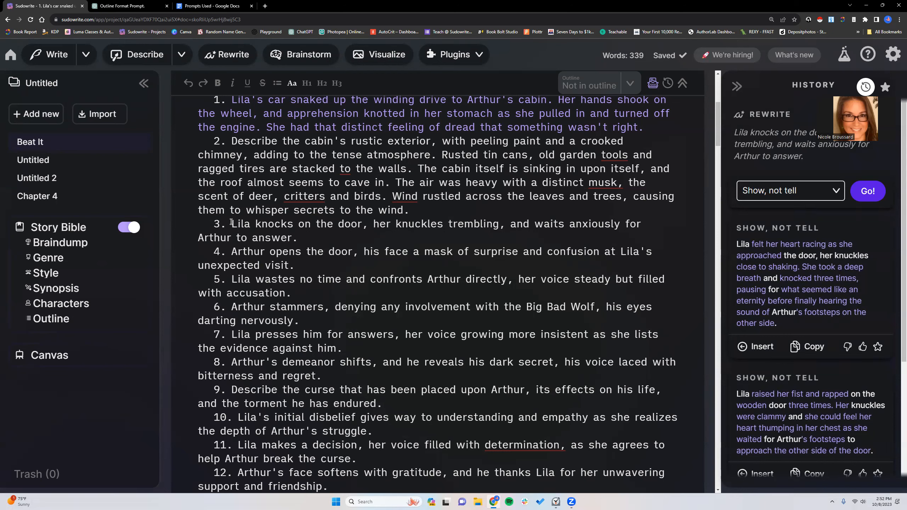
pyautogui.moveTo(246, 229); pyautogui.dragTo(299, 239)
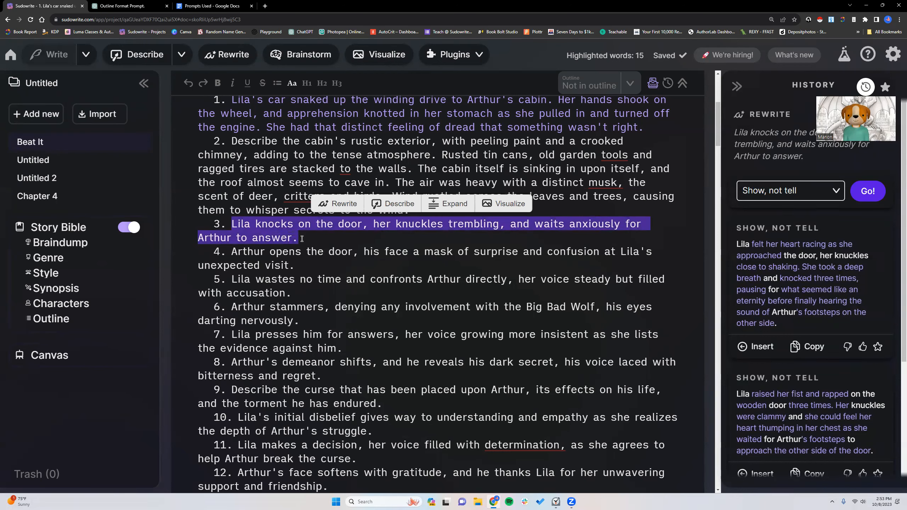
pyautogui.click(294, 238)
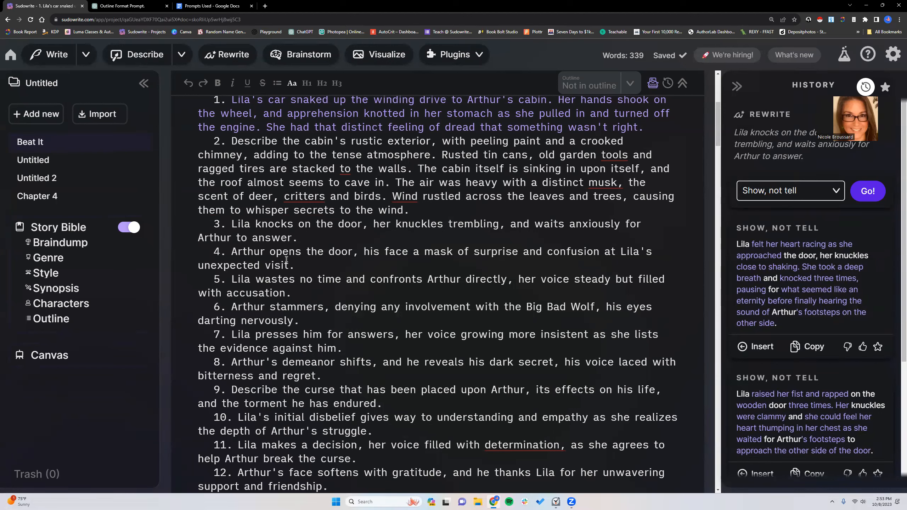
# - Remove the number from beat 4 so "Arthur opens the door" becomes an unnumbered paragraph under beat 3
pyautogui.click(233, 251)
pyautogui.press('BackSpace')
pyautogui.press('BackSpace')
pyautogui.press('BackSpace')
pyautogui.press('BackSpace')
pyautogui.press('BackSpace')
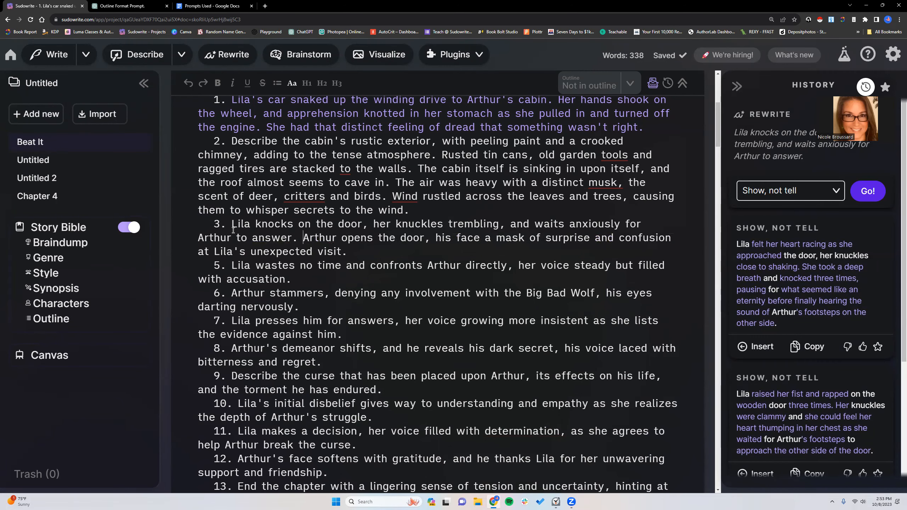
pyautogui.scroll(-2, 804, 259)
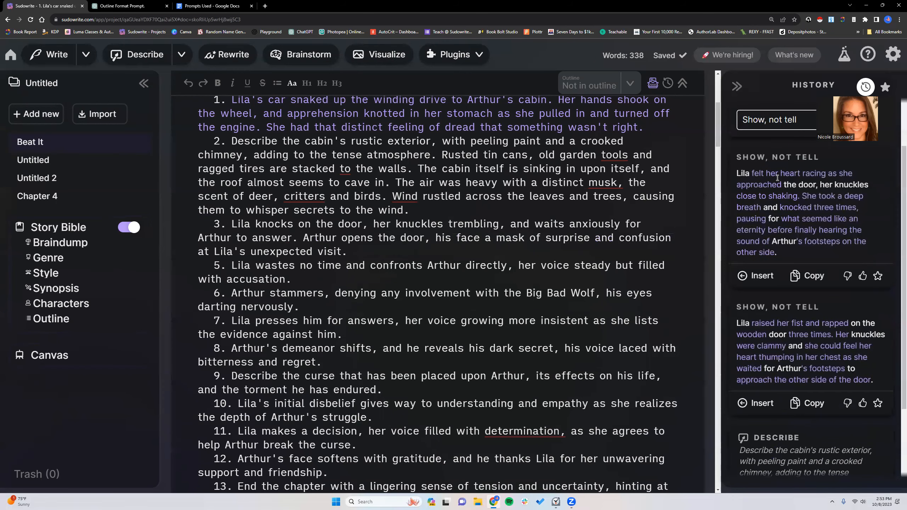
pyautogui.press('Return')
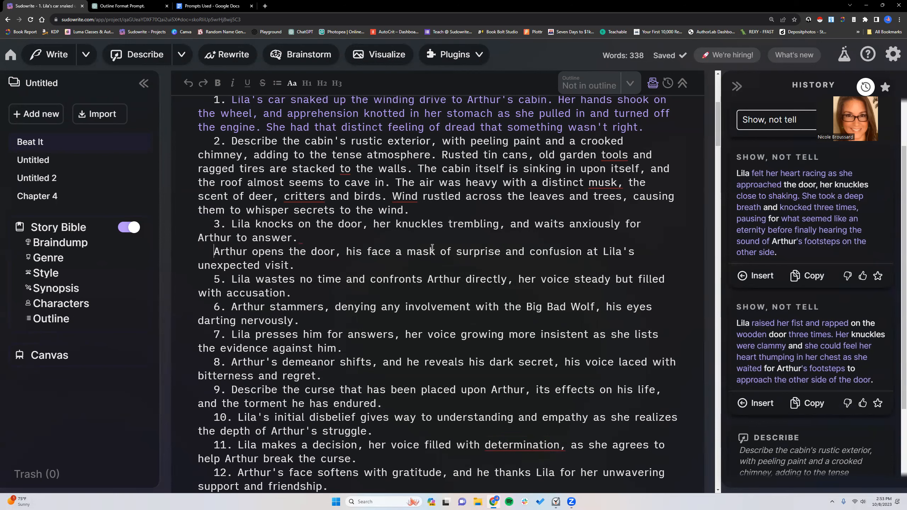
# - Generate "More descriptive" rewrites of beat 3 and compare them with the earlier "Show, not tell" versions
pyautogui.moveTo(231, 224); pyautogui.dragTo(305, 237)
pyautogui.click(344, 203)
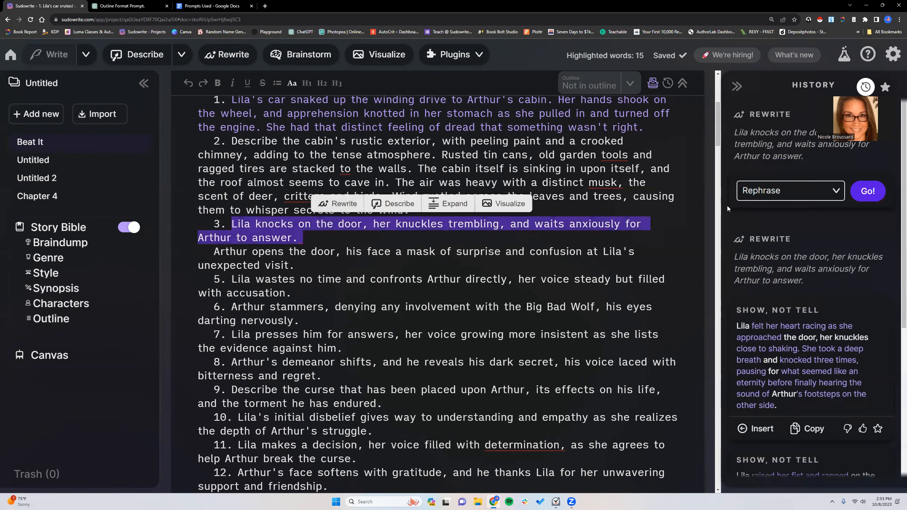
pyautogui.click(786, 190)
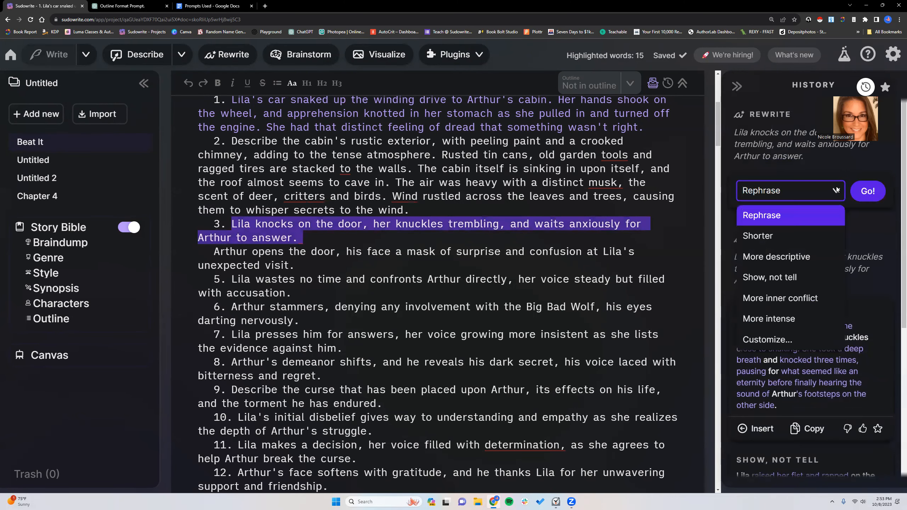
pyautogui.click(787, 257)
pyautogui.click(867, 190)
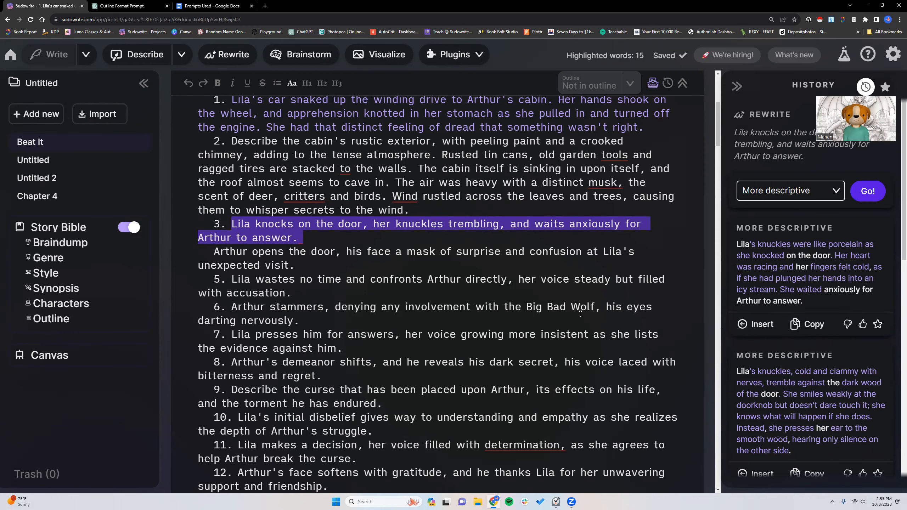
pyautogui.scroll(-2, 788, 256)
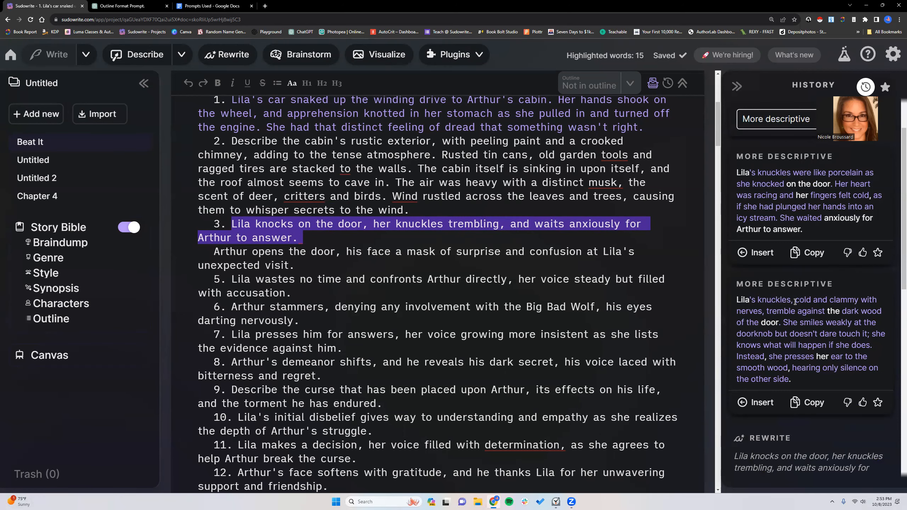
pyautogui.scroll(-1, 795, 301)
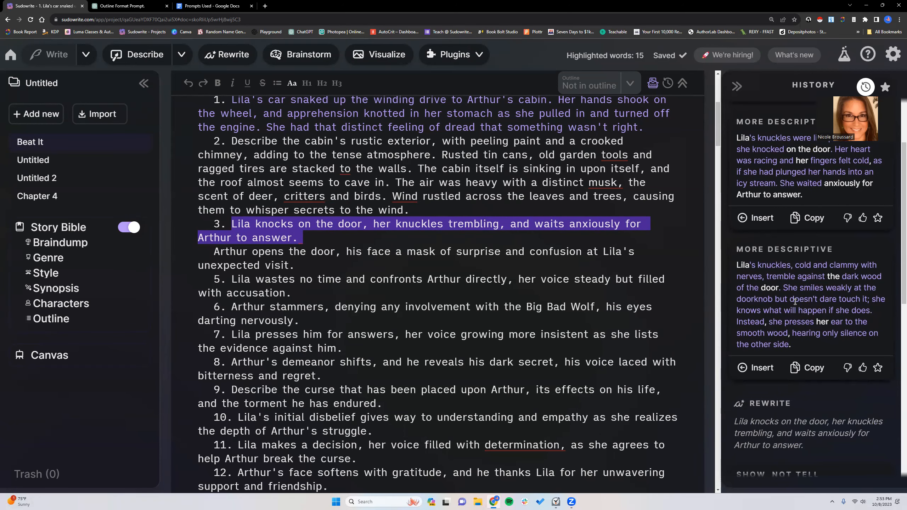
pyautogui.scroll(-1, 795, 302)
pyautogui.scroll(2, 795, 302)
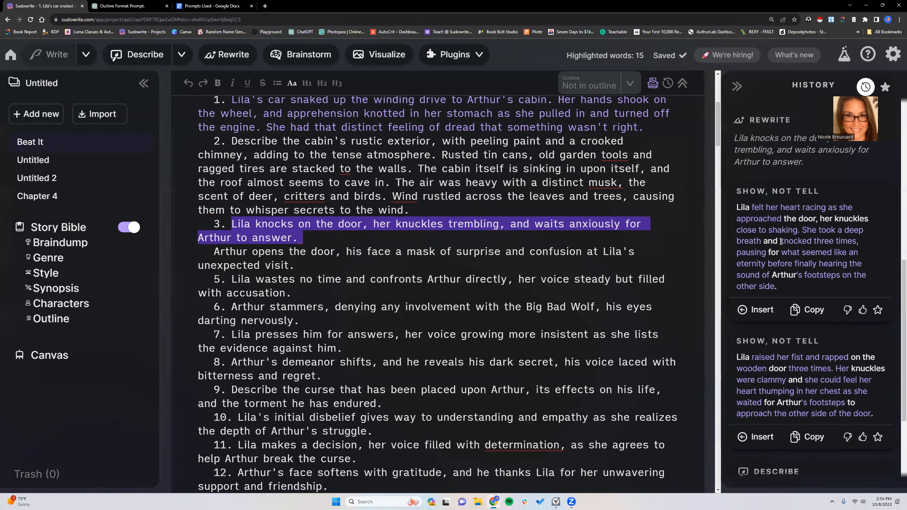
# - Replace beat 3's sentence with the "Show, not tell" rewrite starting "Lila felt her heart racing", keeping it on the line numbered 3
pyautogui.scroll(5, 780, 242)
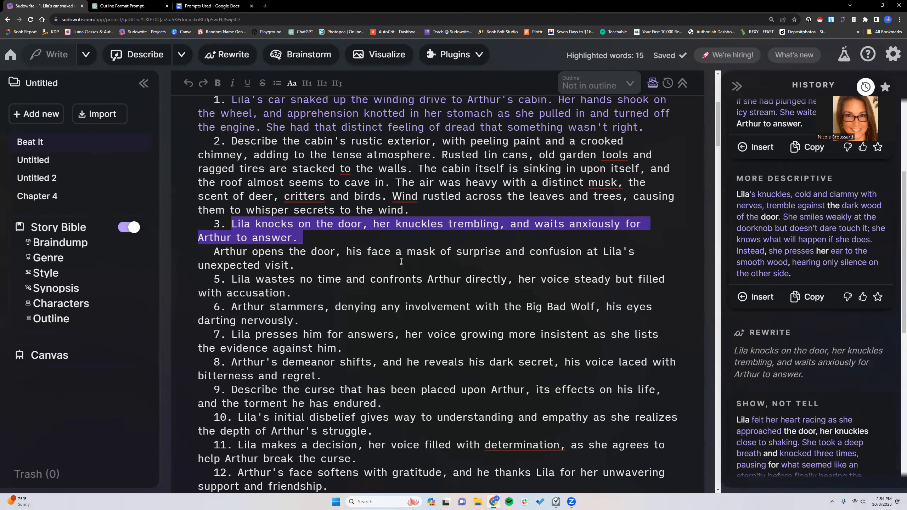
pyautogui.click(327, 266)
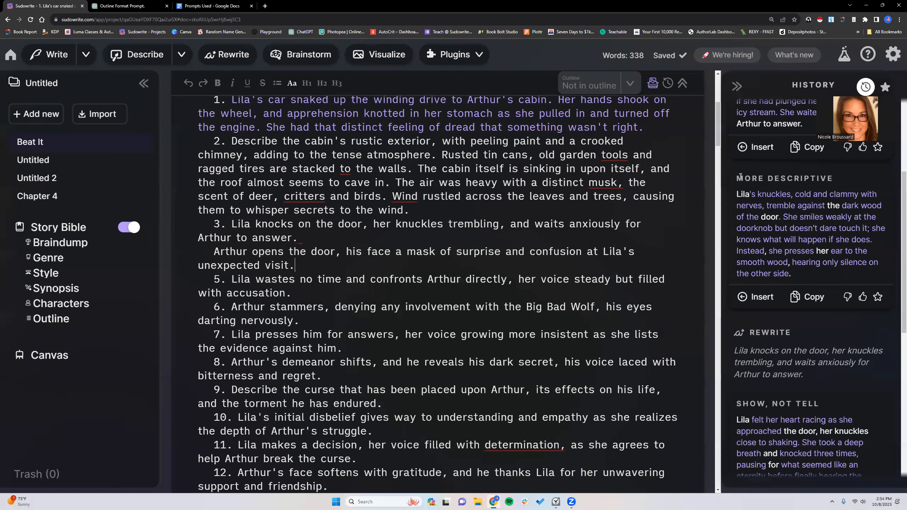
pyautogui.moveTo(737, 194); pyautogui.dragTo(806, 275)
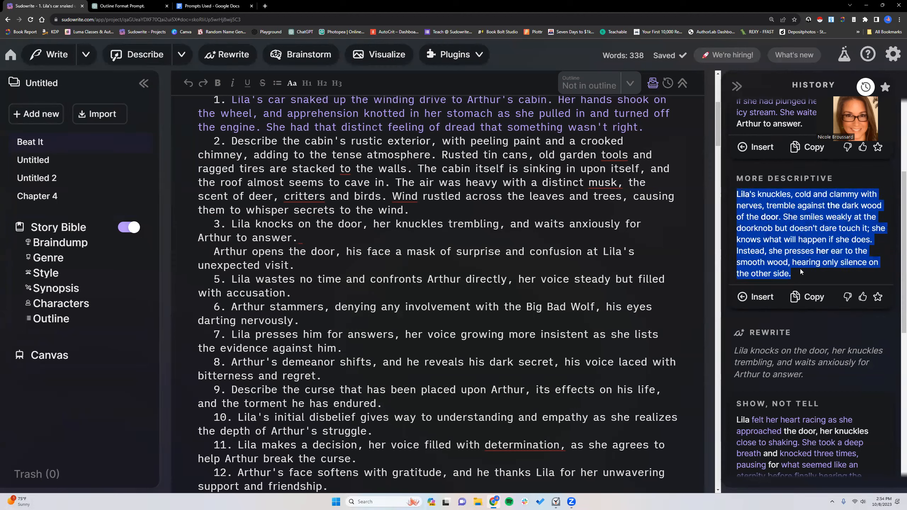
pyautogui.click(800, 269)
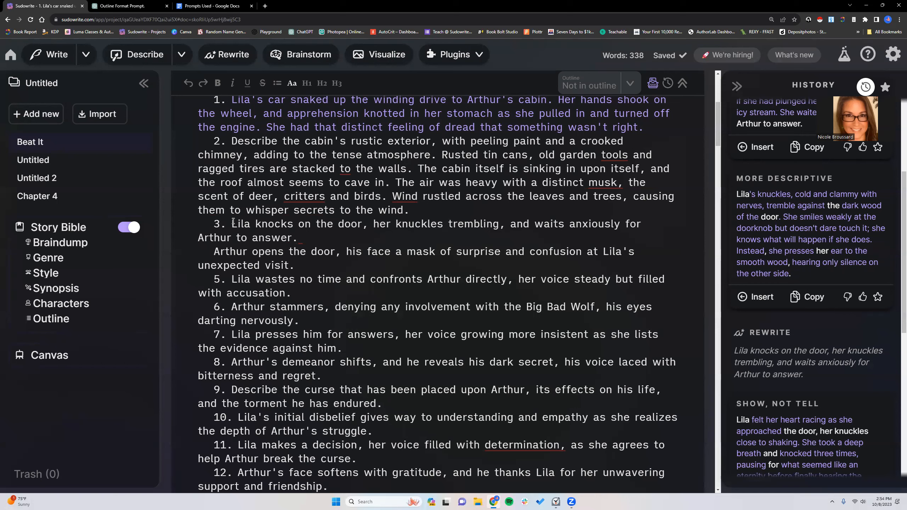
pyautogui.scroll(-5, 777, 350)
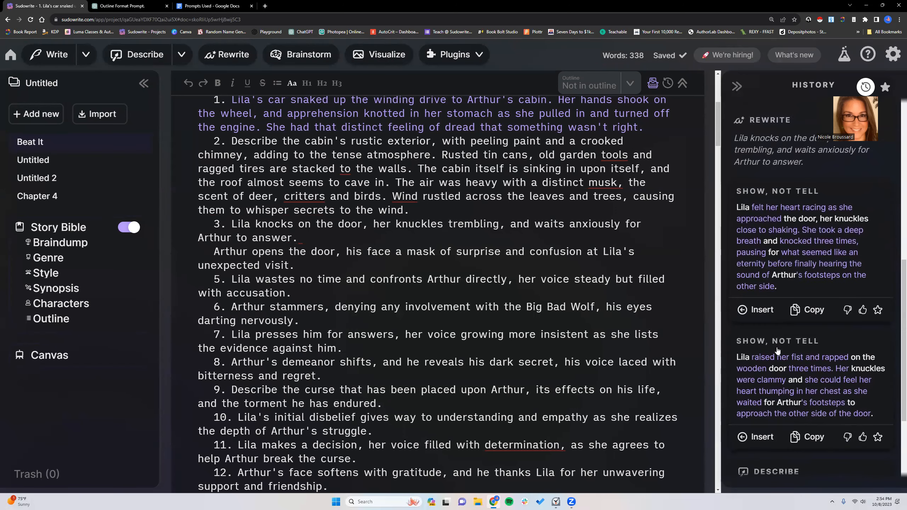
pyautogui.scroll(-1, 777, 350)
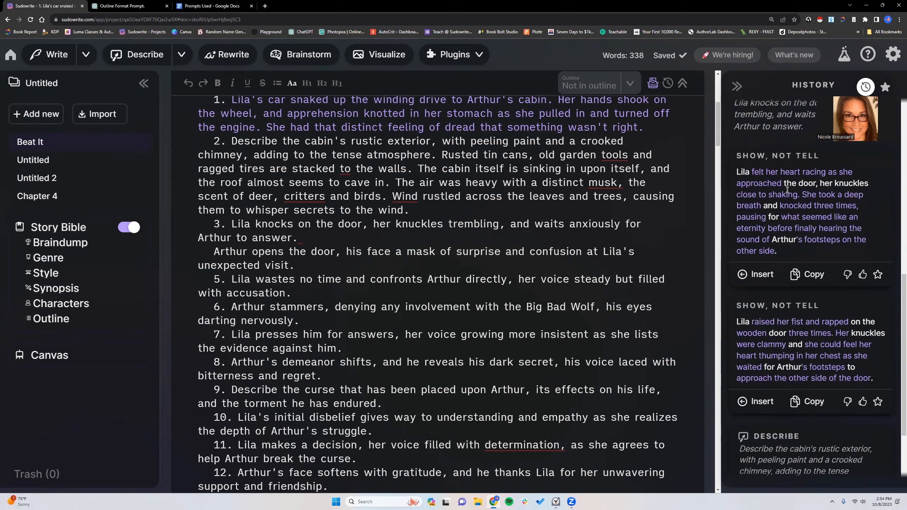
pyautogui.moveTo(232, 225); pyautogui.dragTo(302, 236)
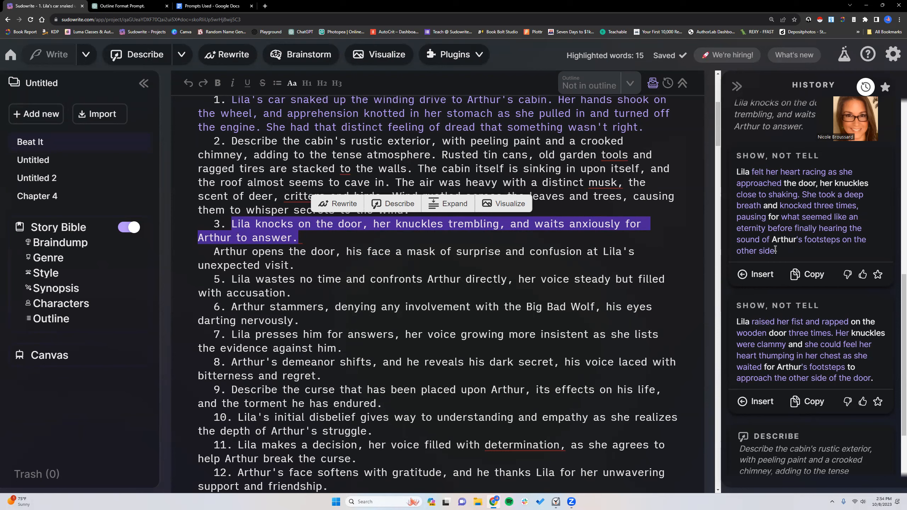
pyautogui.click(761, 274)
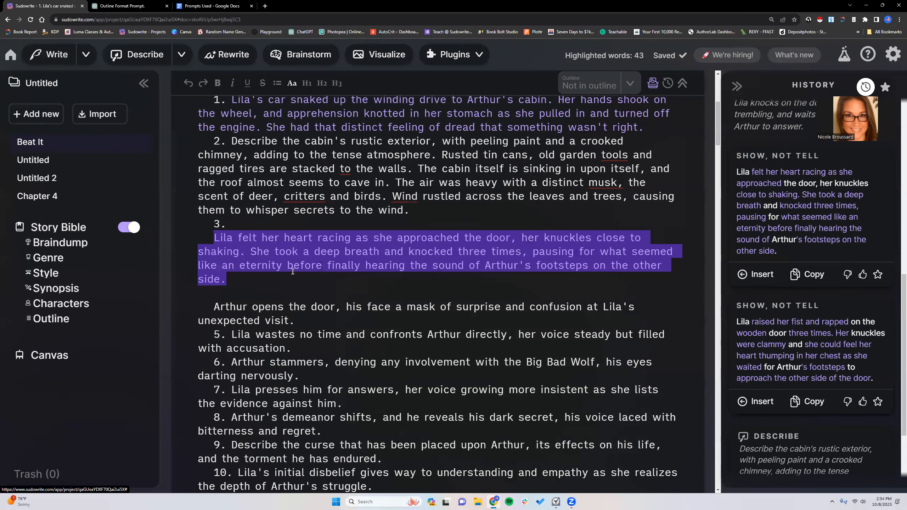
pyautogui.click(215, 237)
pyautogui.press('BackSpace')
# - Generate "Show, not tell" rewrites of the unnumbered "Arthur opens the door" paragraph and read both versions
pyautogui.moveTo(214, 297); pyautogui.dragTo(295, 307)
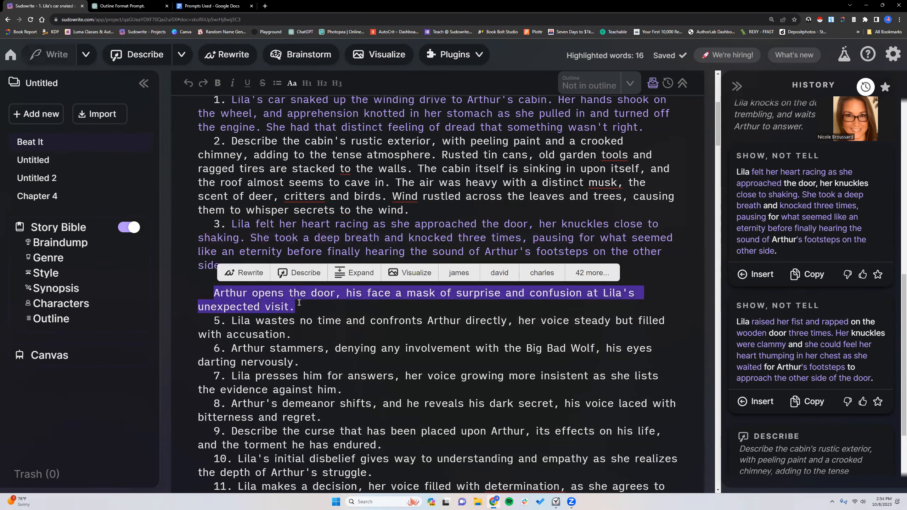
pyautogui.click(242, 273)
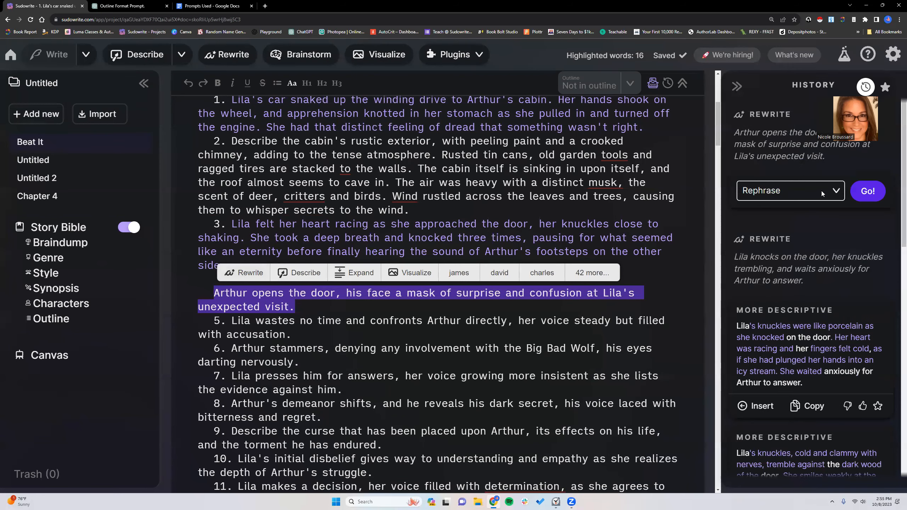
pyautogui.click(834, 193)
pyautogui.click(769, 277)
pyautogui.click(864, 193)
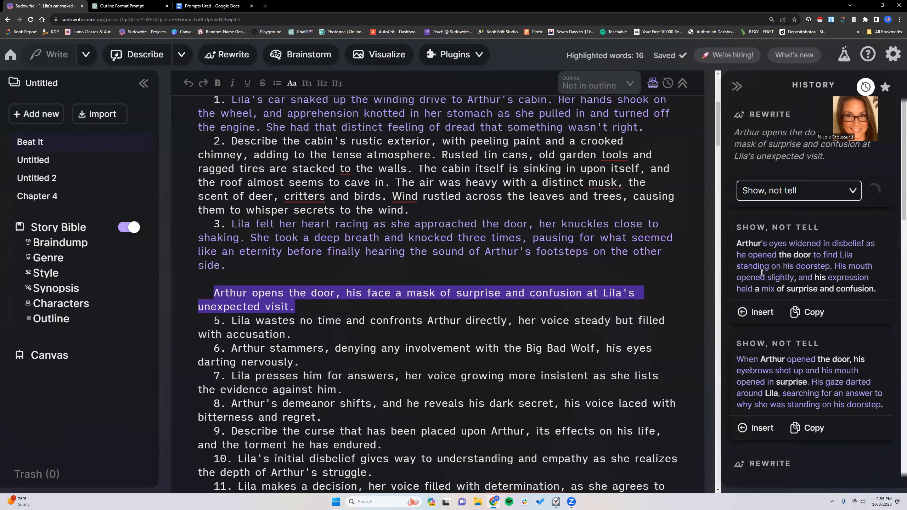
pyautogui.scroll(-2, 786, 293)
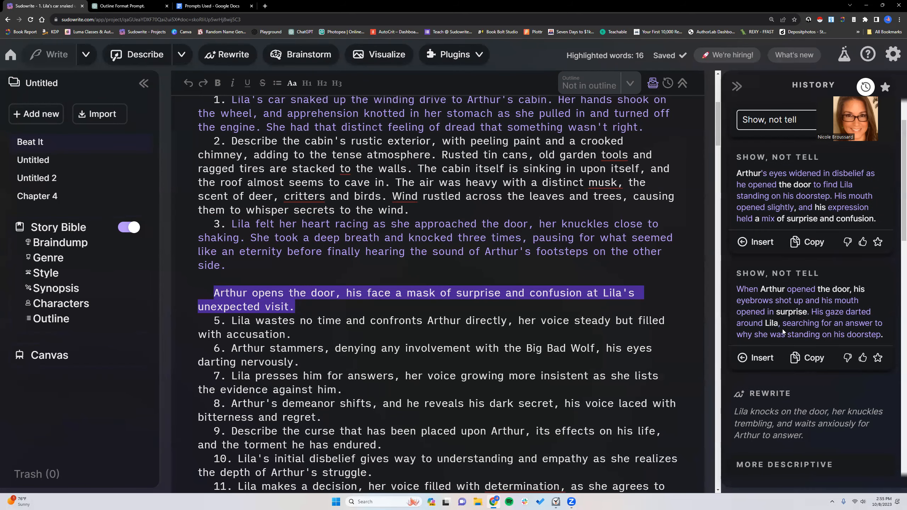
pyautogui.scroll(2, 786, 286)
# - Generate "More intense" rewrites of the "Arthur opens the door" paragraph
pyautogui.click(790, 190)
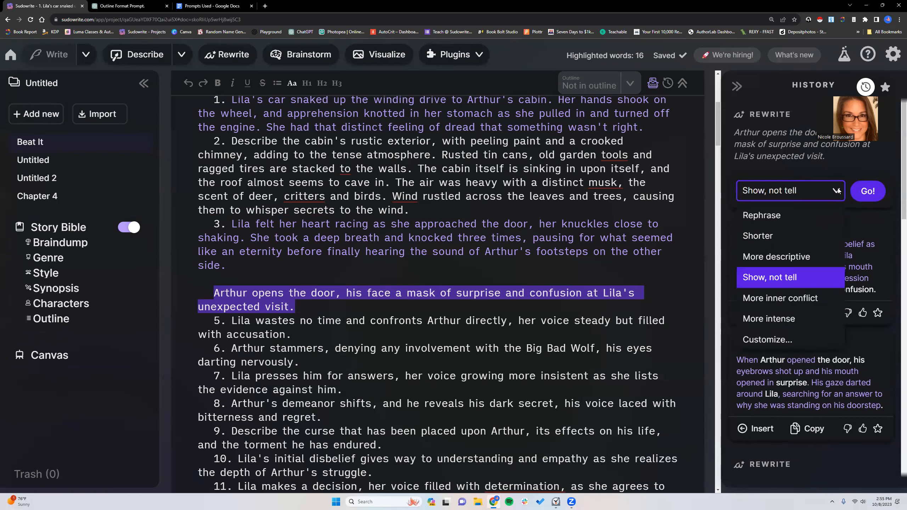
pyautogui.click(795, 257)
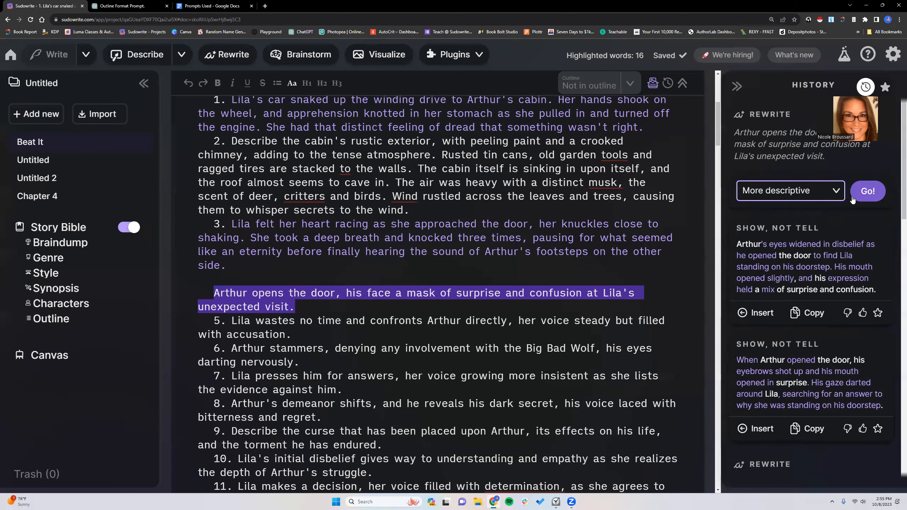
pyautogui.click(836, 191)
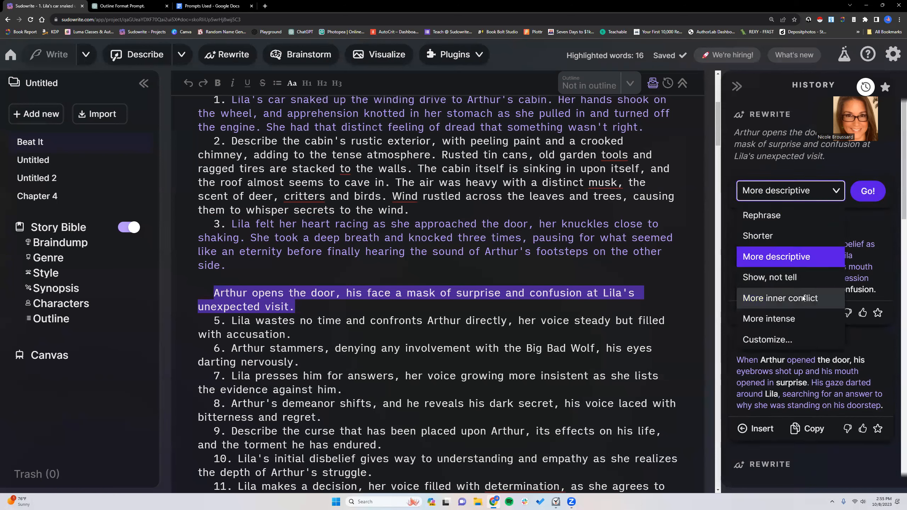
pyautogui.click(794, 319)
pyautogui.click(868, 190)
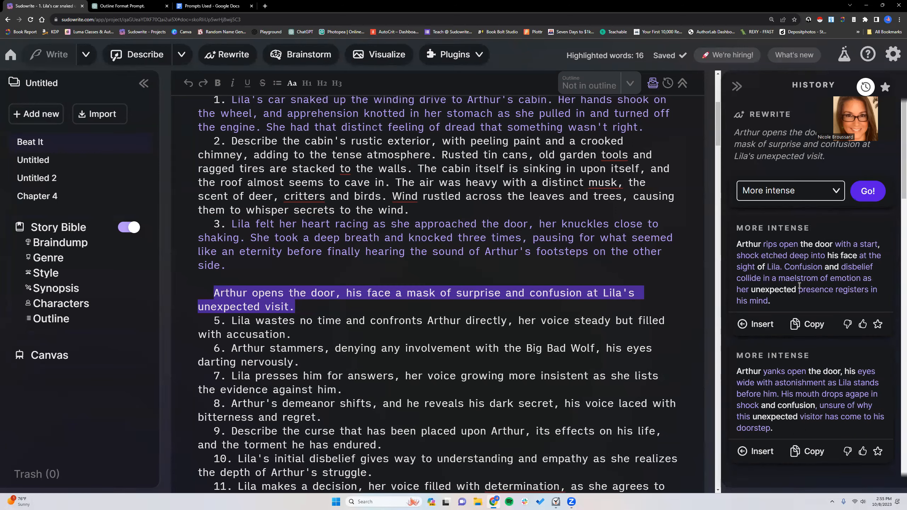
# - Replace the Arthur paragraph with the "More intense" version starting "Arthur rips open the door" and join it to the end of beat 3
pyautogui.scroll(-1, 800, 293)
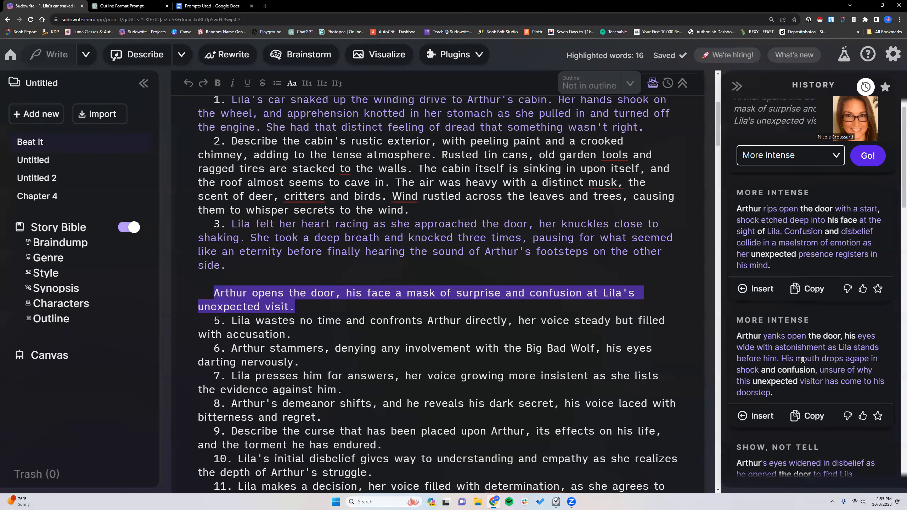
pyautogui.click(755, 288)
pyautogui.click(213, 292)
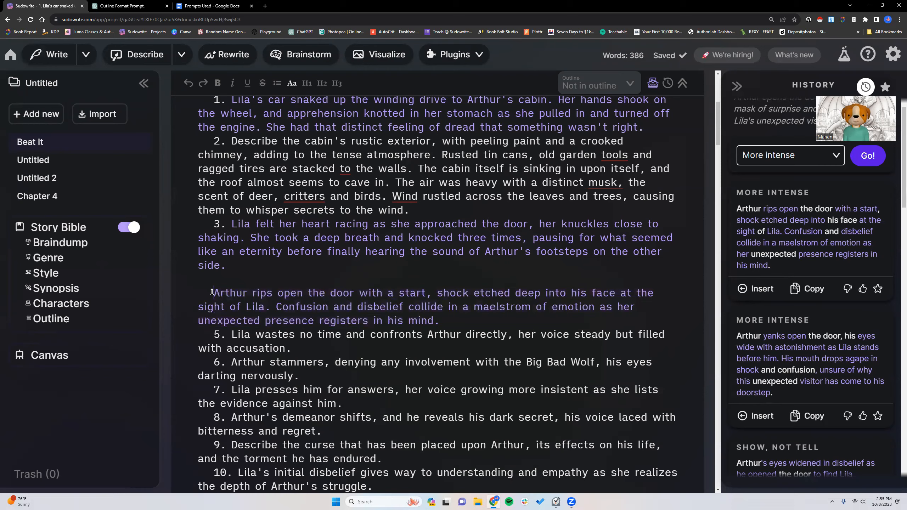
pyautogui.press('BackSpace')
pyautogui.press('BackSpace')
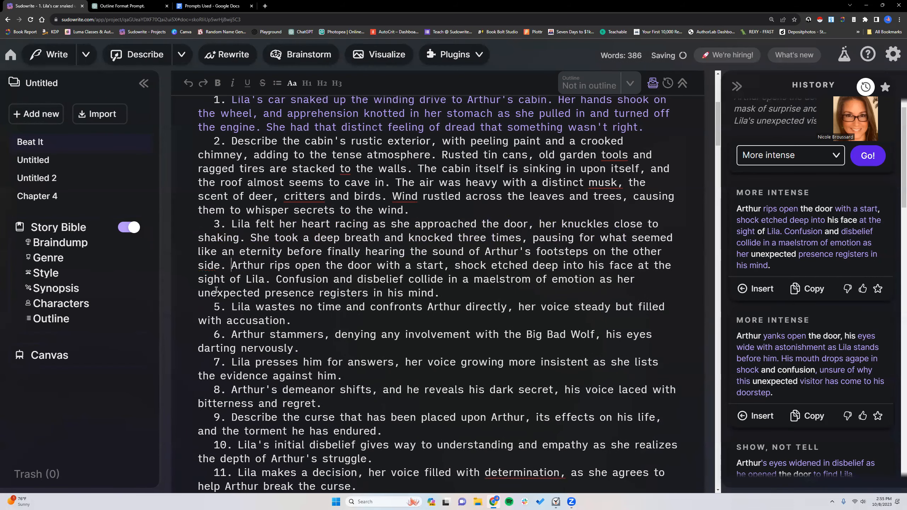
# - Remove the number from beat 6 and merge its "Arthur stammers" sentence into the end of beat 5
pyautogui.moveTo(233, 223); pyautogui.dragTo(344, 252)
pyautogui.click(345, 255)
pyautogui.scroll(-2, 346, 279)
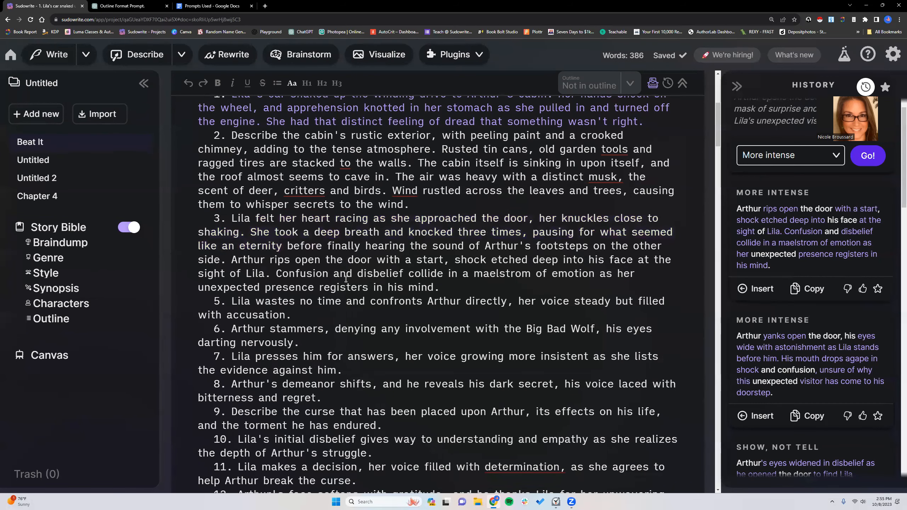
pyautogui.scroll(1, 343, 279)
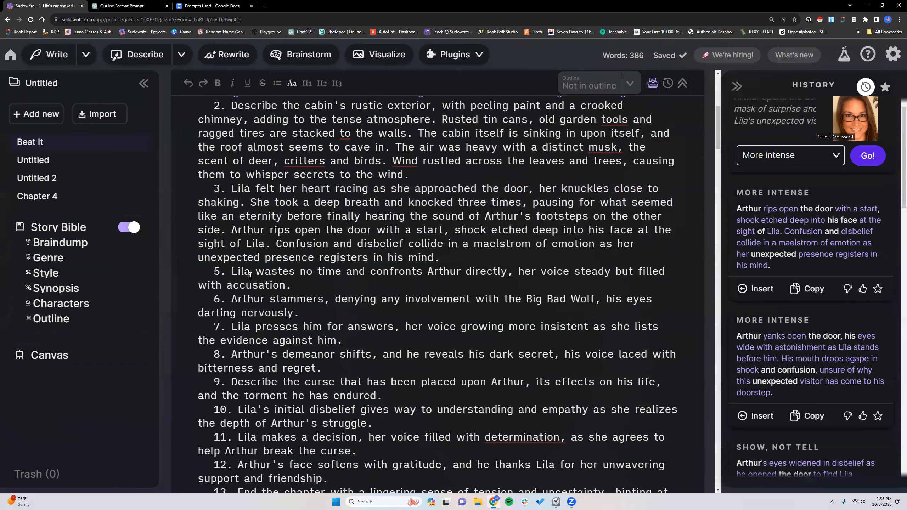
pyautogui.click(232, 299)
pyautogui.press('BackSpace')
pyautogui.press('BackSpace')
pyautogui.press('BackSpace')
pyautogui.press('BackSpace')
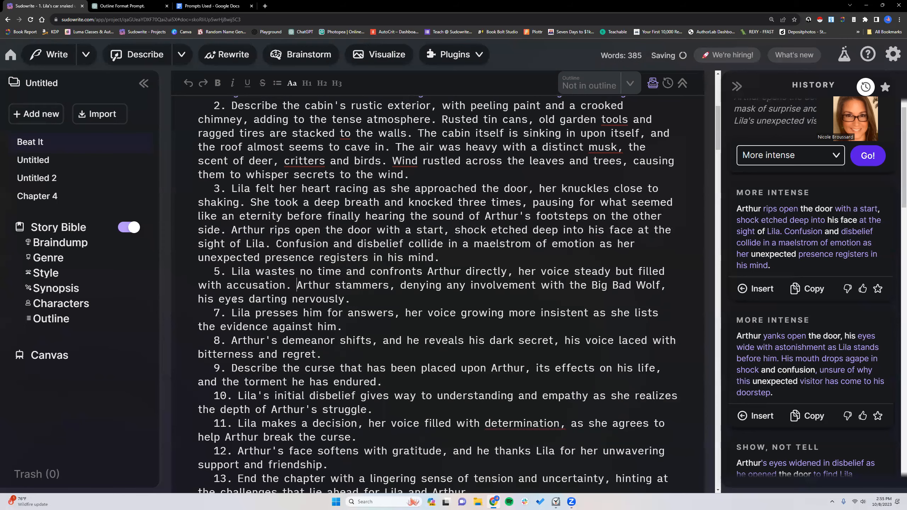
# - Copy the complete edited list of beats, from beat 1 through beat 14, in the Beat It document
pyautogui.scroll(2, 245, 228)
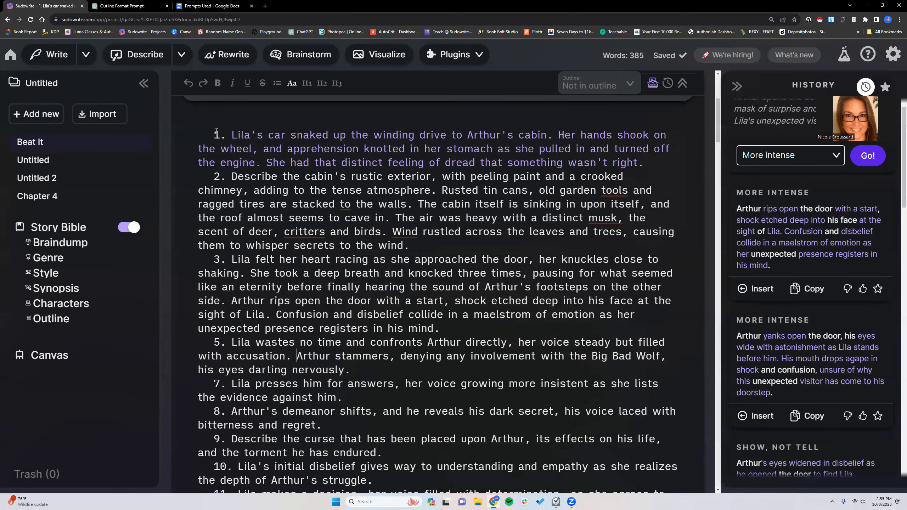
pyautogui.scroll(-4, 281, 343)
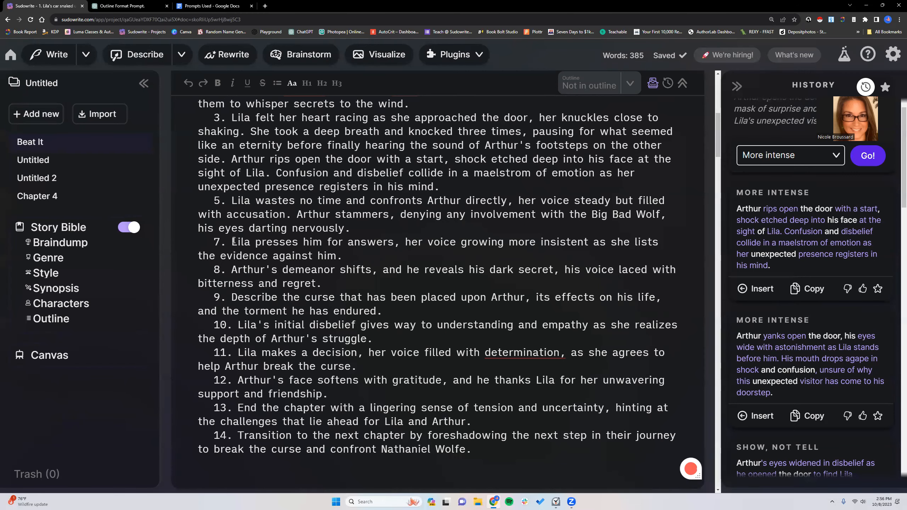
pyautogui.scroll(7, 306, 335)
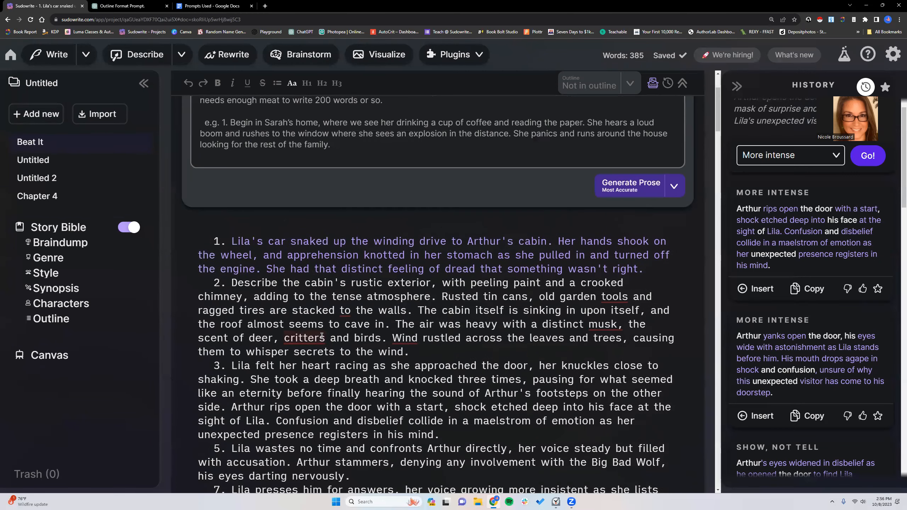
pyautogui.moveTo(213, 244); pyautogui.dragTo(487, 357)
pyautogui.rightClick(469, 321)
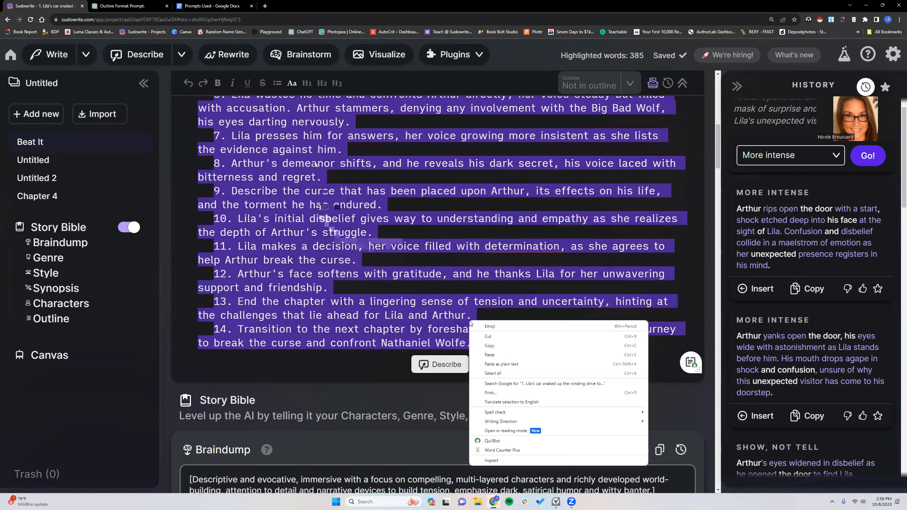
pyautogui.click(487, 345)
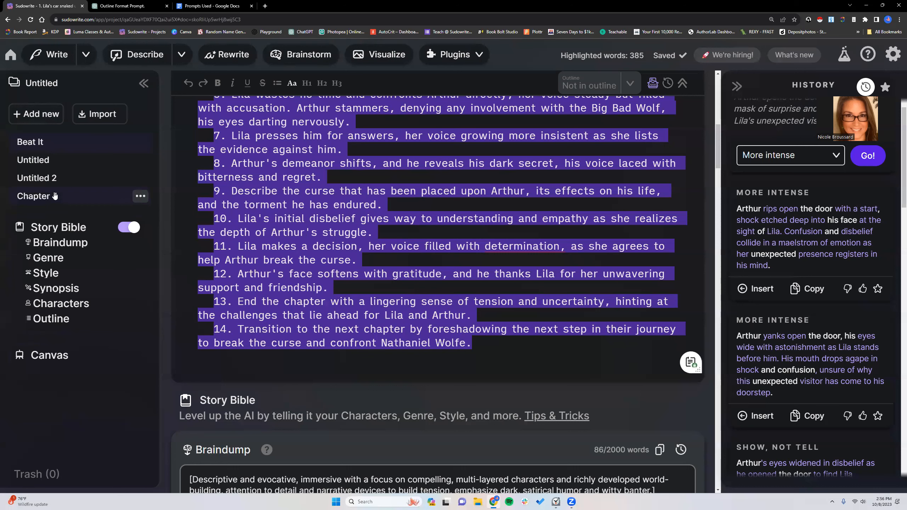
# - Open the Chapter 4 document and replace all its original beats with the copied edited list
pyautogui.click(79, 197)
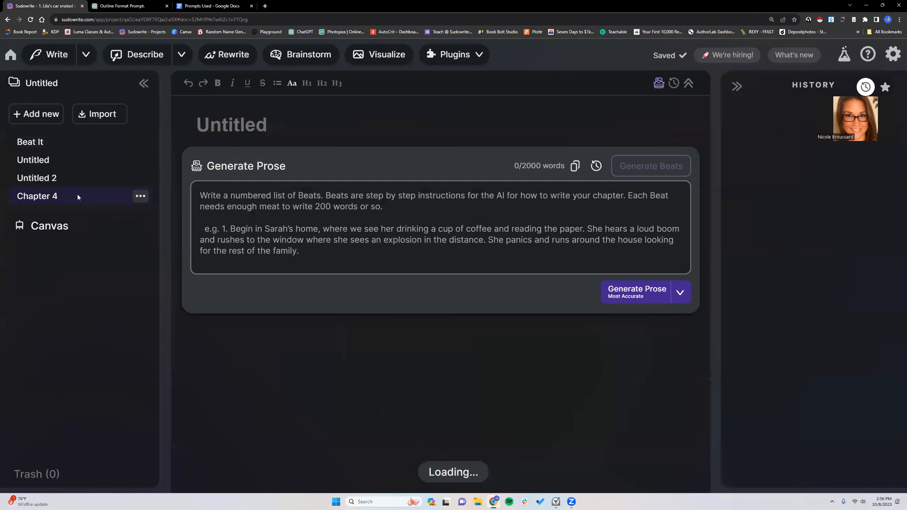
pyautogui.moveTo(205, 250); pyautogui.dragTo(279, 422)
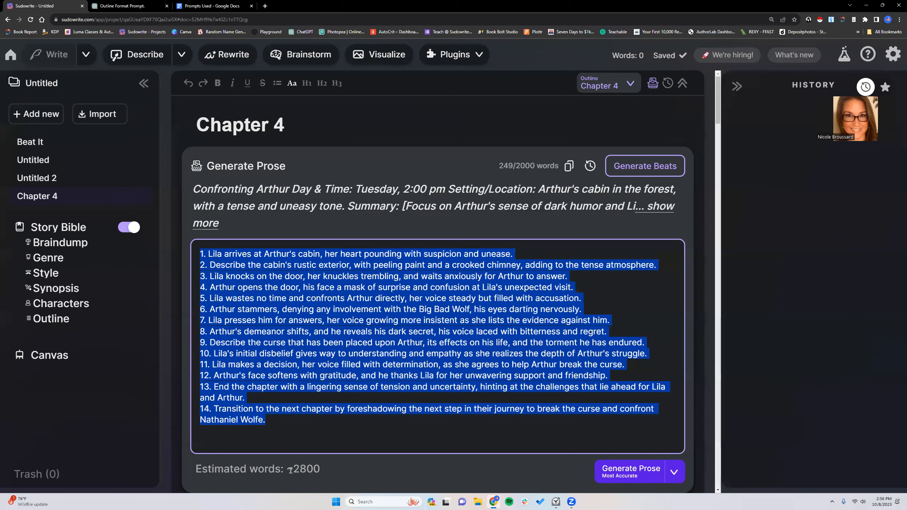
pyautogui.rightClick(288, 425)
pyautogui.moveTo(199, 250); pyautogui.dragTo(268, 422)
pyautogui.rightClick(286, 423)
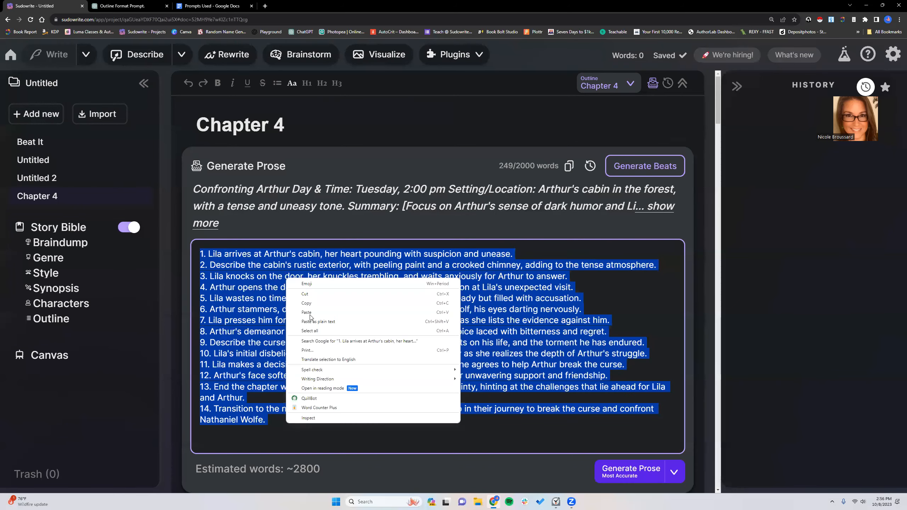
pyautogui.click(307, 313)
# - Add the instruction "[Write in third-person, simple past tense from Lila's POV.]" on its own line above beat 1 in Chapter 4
pyautogui.scroll(2, 308, 300)
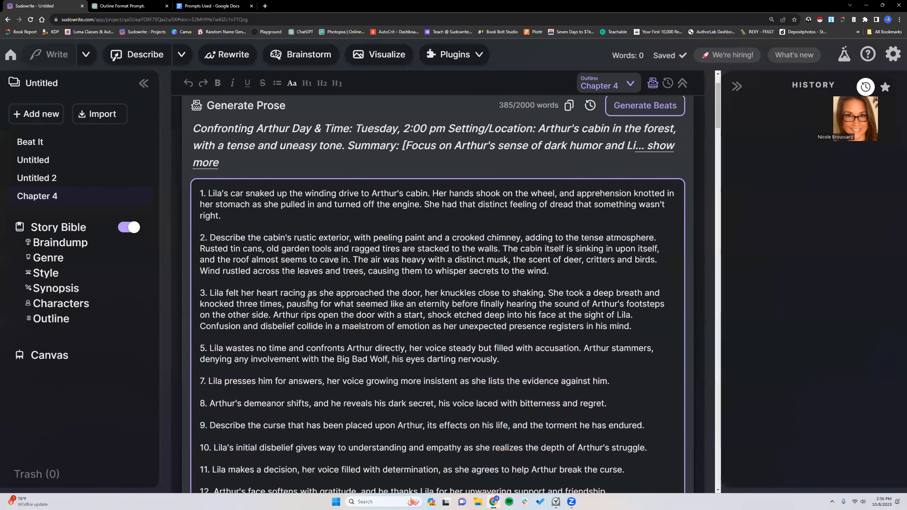
pyautogui.scroll(-2, 243, 271)
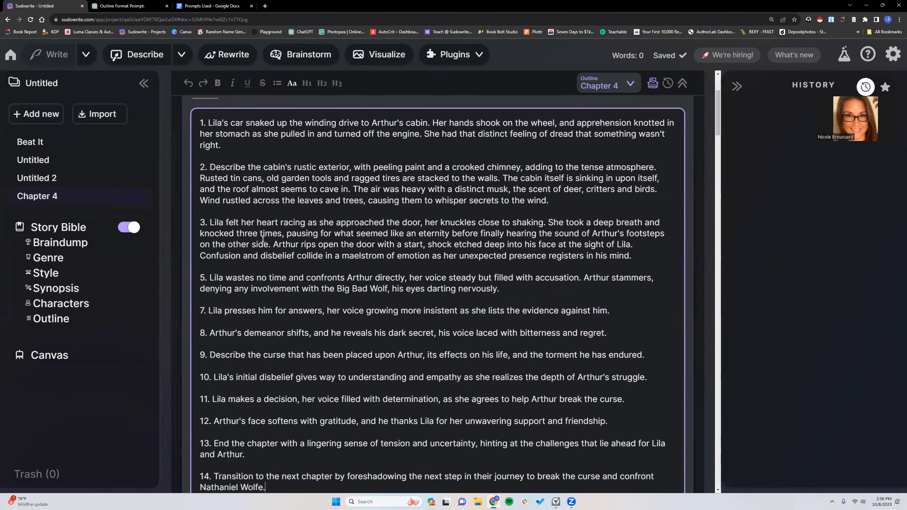
pyautogui.scroll(-5, 508, 265)
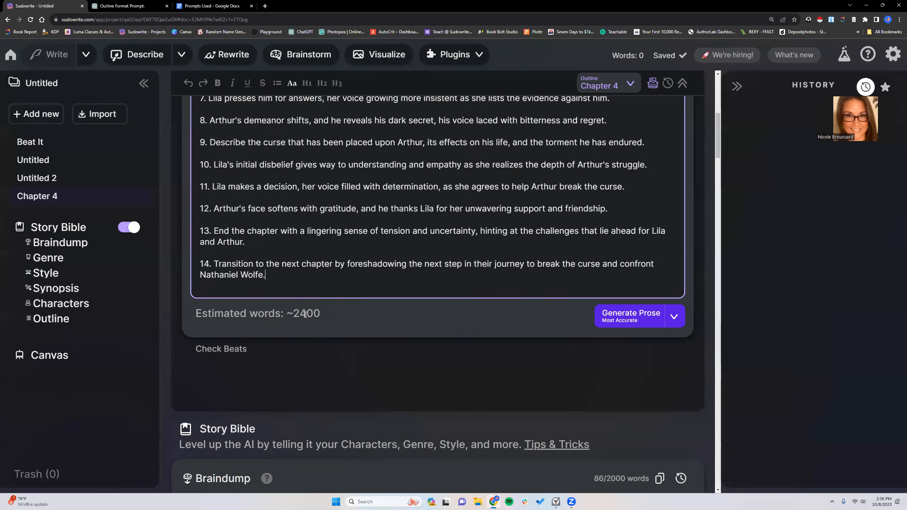
pyautogui.scroll(6, 304, 312)
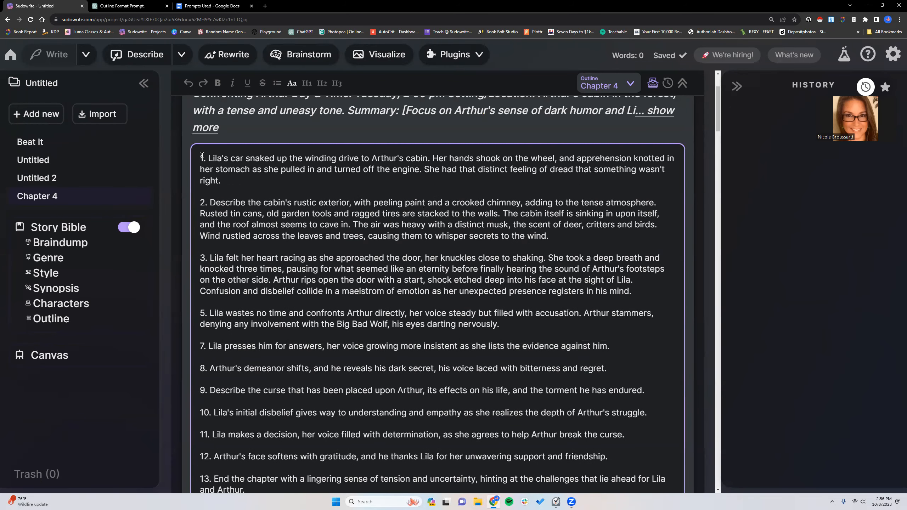
pyautogui.press('Return')
pyautogui.press('Return')
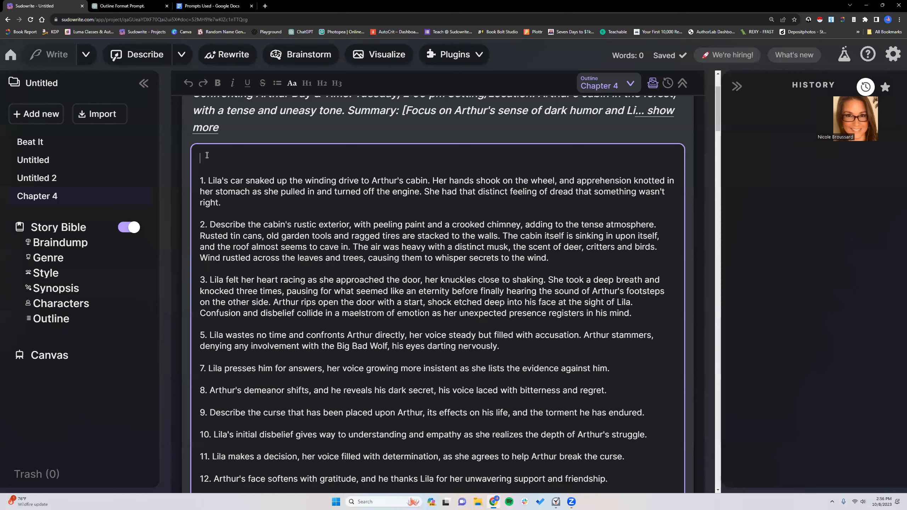
pyautogui.write('[Wrte')
pyautogui.press('BackSpace')
pyautogui.press('BackSpace')
pyautogui.write('ite in third-person, simple past tense')
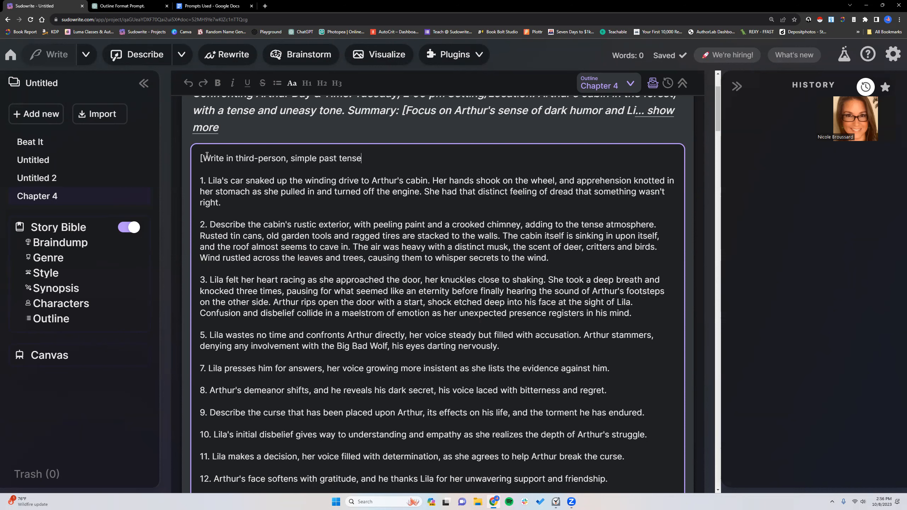
pyautogui.write(" from Lila's POV")
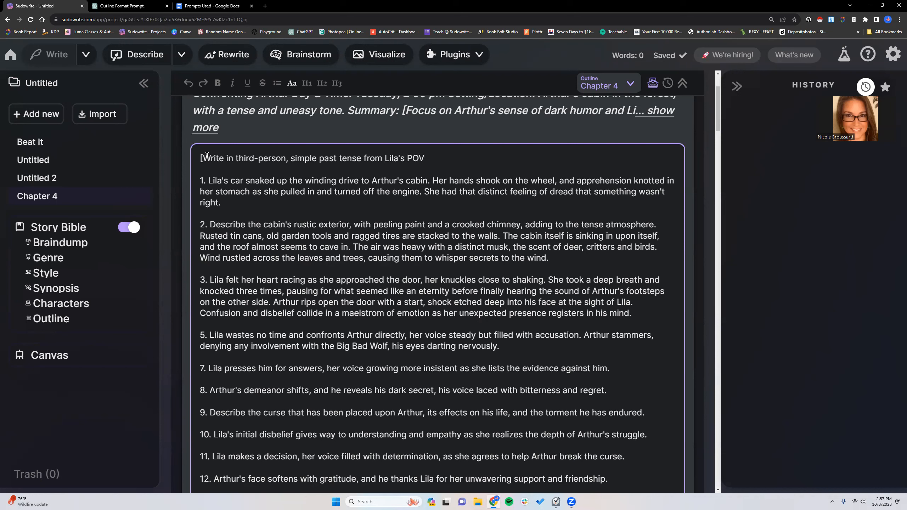
pyautogui.write('. Foc')
pyautogui.press('BackSpace')
pyautogui.press('BackSpace')
pyautogui.press('BackSpace')
pyautogui.write(']')
pyautogui.moveTo(199, 159); pyautogui.dragTo(429, 167)
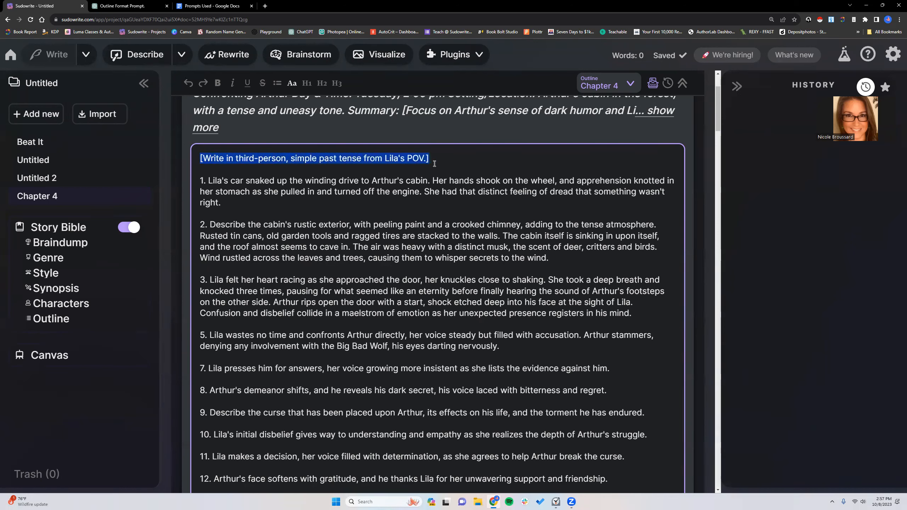
pyautogui.click(374, 163)
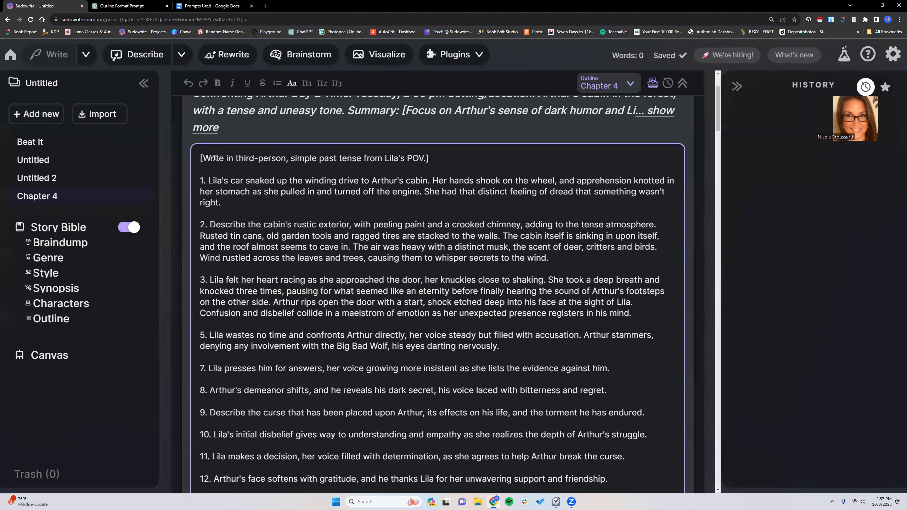
pyautogui.click(429, 159)
# - Run Check Beats on the Chapter 4 list and review how the header and numbered beats are parsed
pyautogui.scroll(-8, 253, 234)
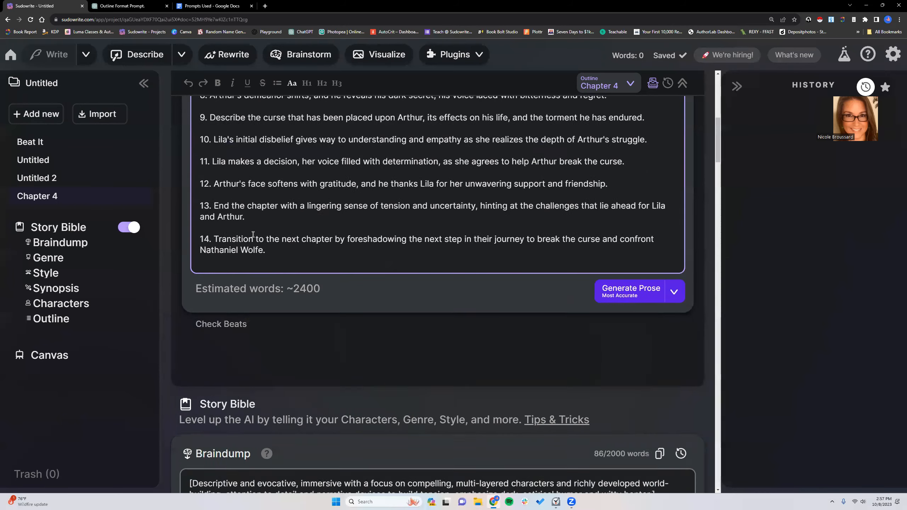
pyautogui.scroll(-2, 246, 250)
pyautogui.click(232, 264)
pyautogui.scroll(-3, 250, 282)
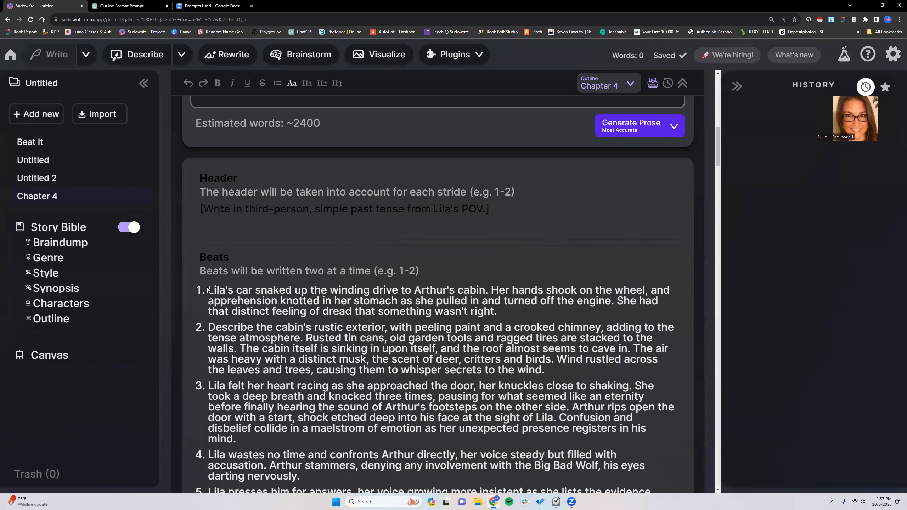
pyautogui.scroll(-5, 285, 358)
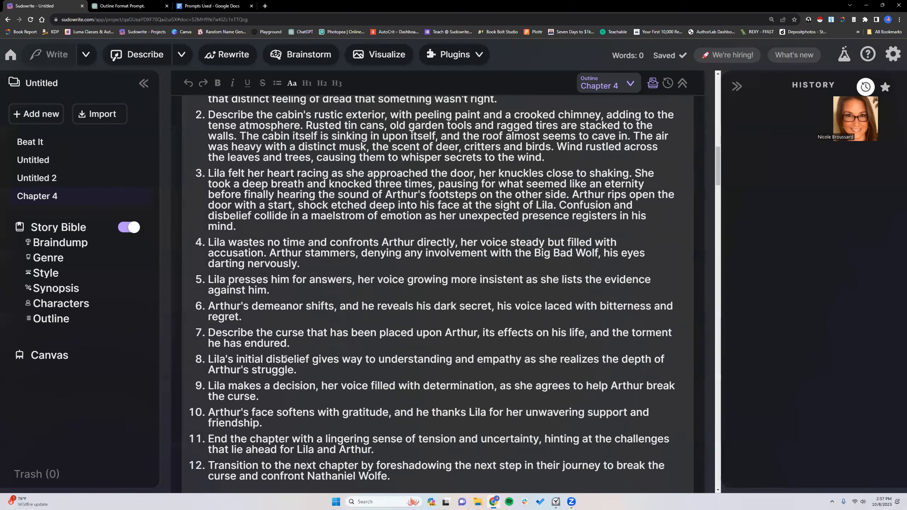
pyautogui.scroll(2, 285, 358)
pyautogui.scroll(7, 285, 358)
pyautogui.scroll(-5, 225, 194)
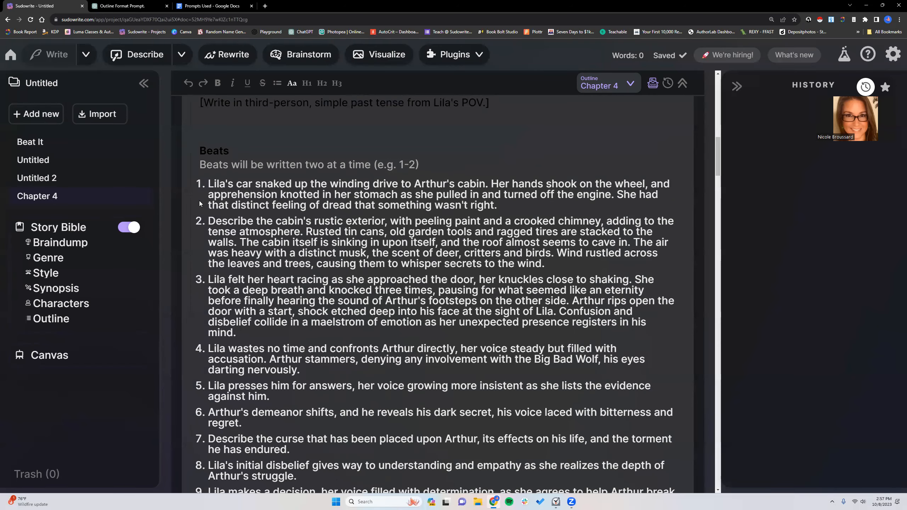
pyautogui.scroll(10, 258, 344)
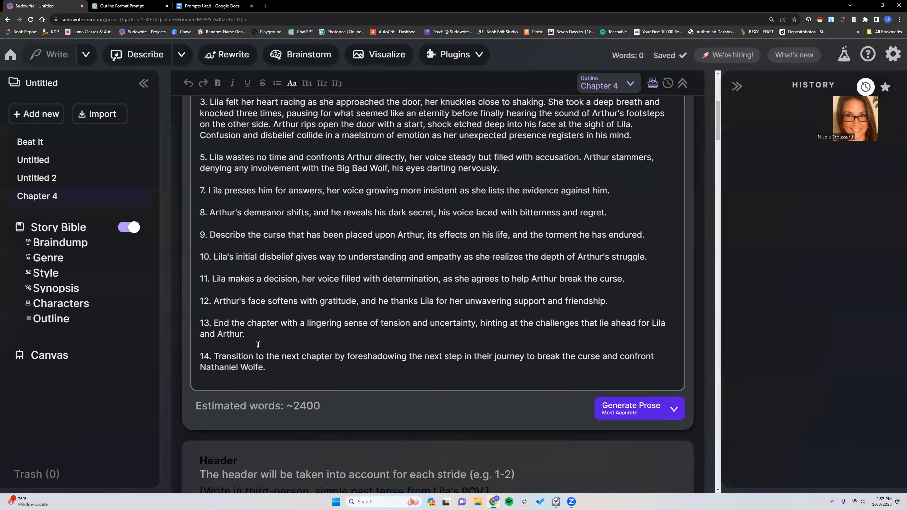
# - Compare the numbering in the edited beat list with the header and beats in the beat check
pyautogui.scroll(1, 247, 303)
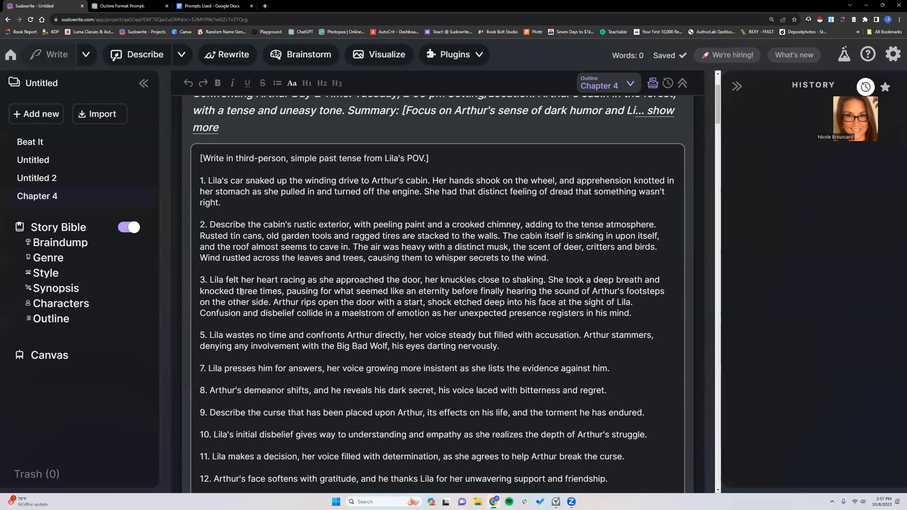
pyautogui.click(205, 334)
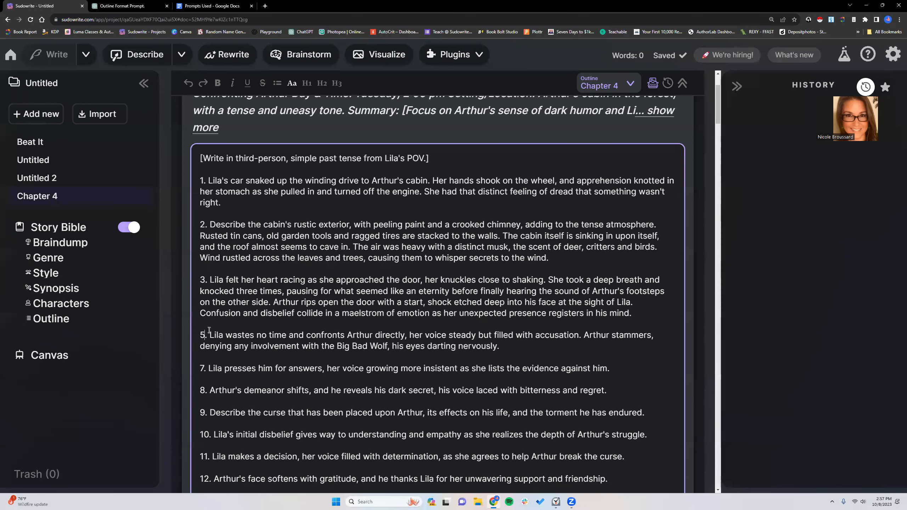
pyautogui.scroll(-1, 205, 333)
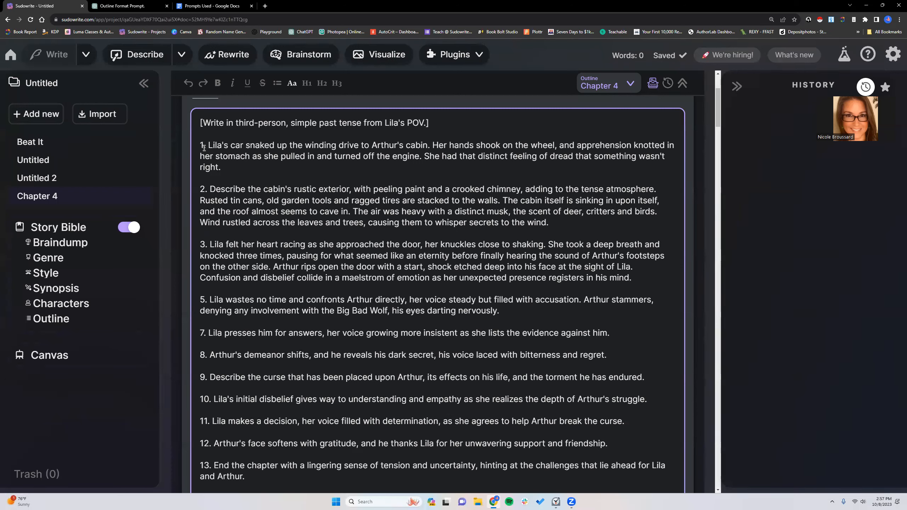
pyautogui.moveTo(200, 144); pyautogui.dragTo(208, 146)
pyautogui.click(208, 146)
pyautogui.scroll(-10, 475, 303)
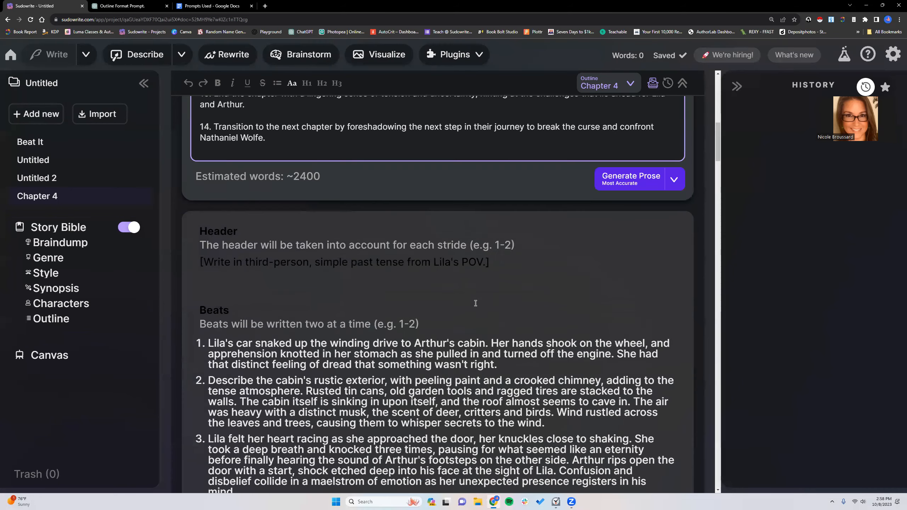
pyautogui.scroll(-2, 247, 255)
pyautogui.scroll(2, 247, 254)
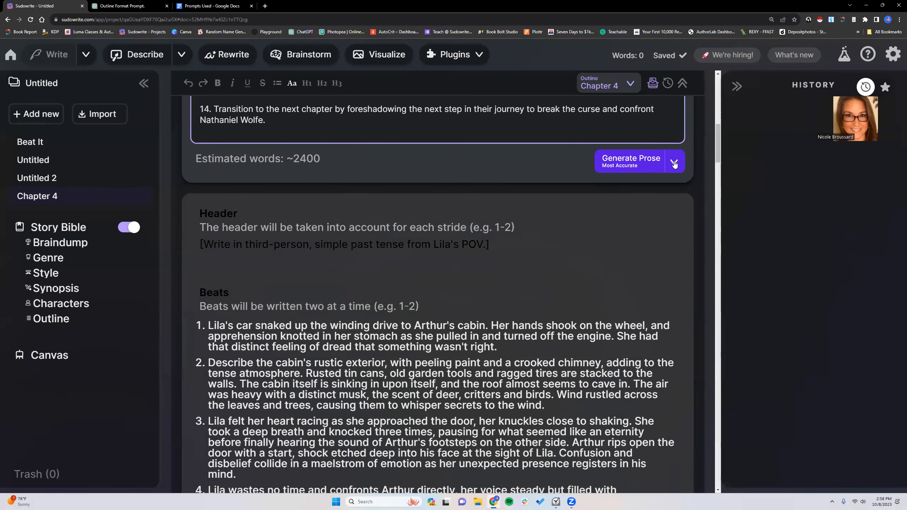
# - Set the prose mode to Fastest and generate the Chapter 4 prose from the beats
pyautogui.click(674, 163)
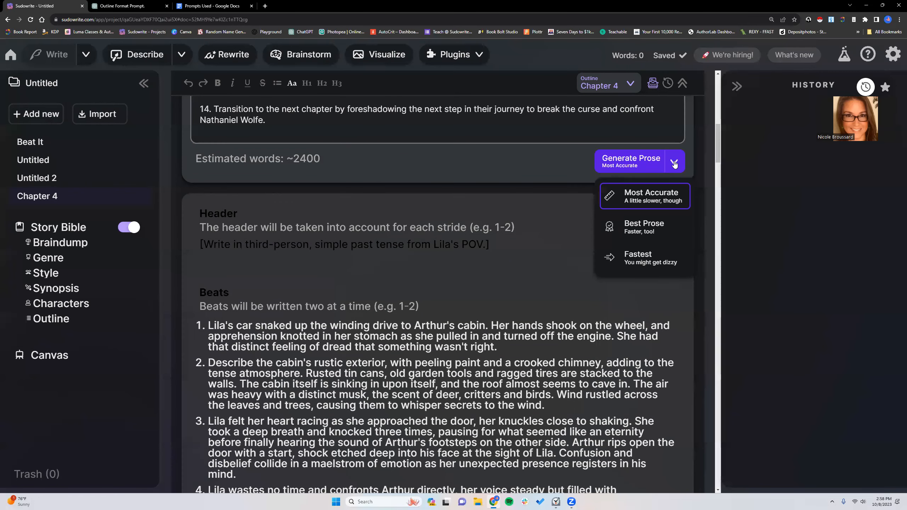
pyautogui.click(671, 229)
pyautogui.click(674, 161)
pyautogui.click(660, 254)
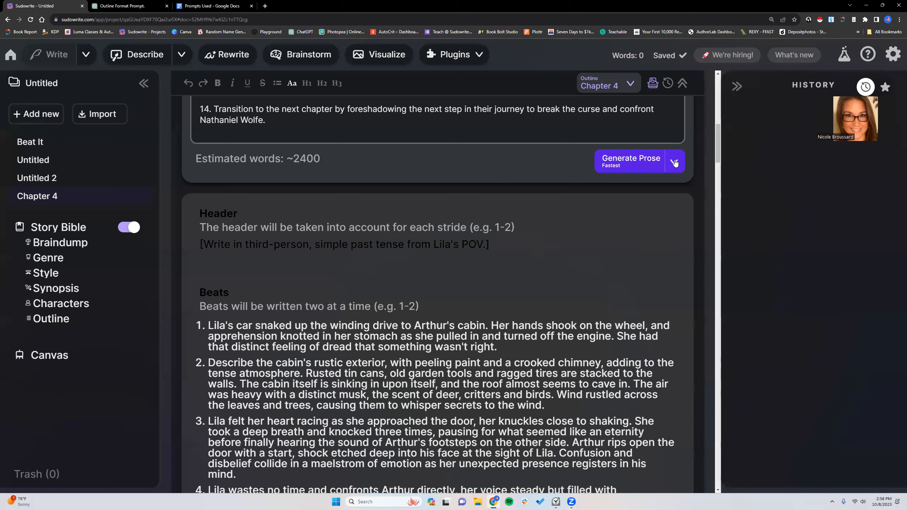
pyautogui.click(637, 166)
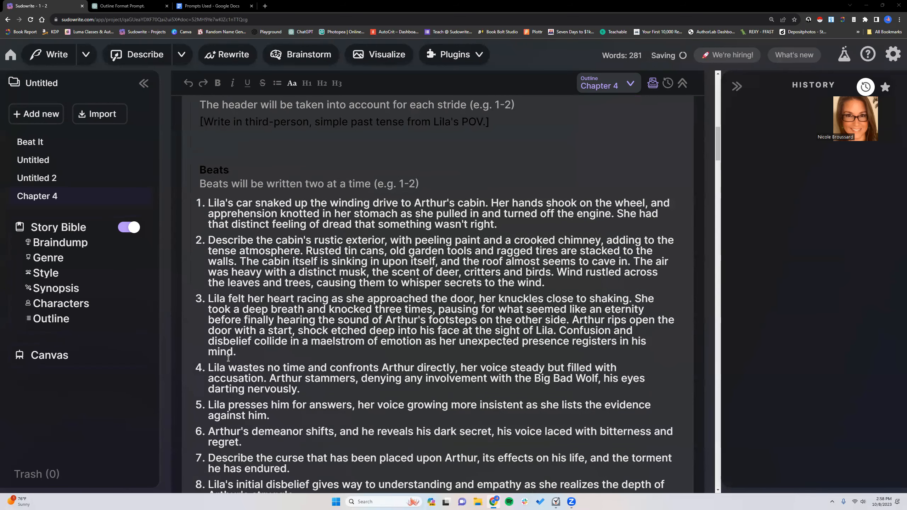
pyautogui.scroll(-7, 229, 358)
pyautogui.click(205, 358)
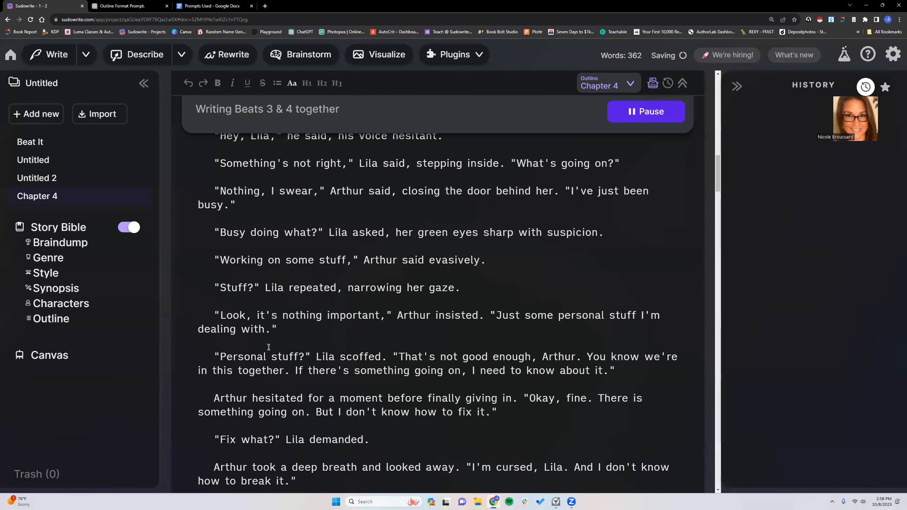
# - Select all the generated Chapter 4 prose, from its end back to the "1 - 2" heading, and count its words with Word Counter Plus
pyautogui.scroll(4, 268, 347)
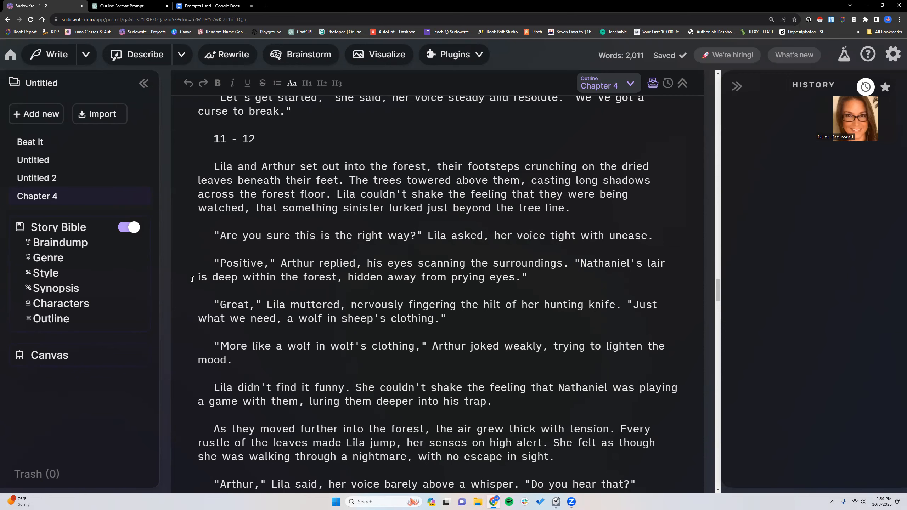
pyautogui.scroll(-10, 437, 318)
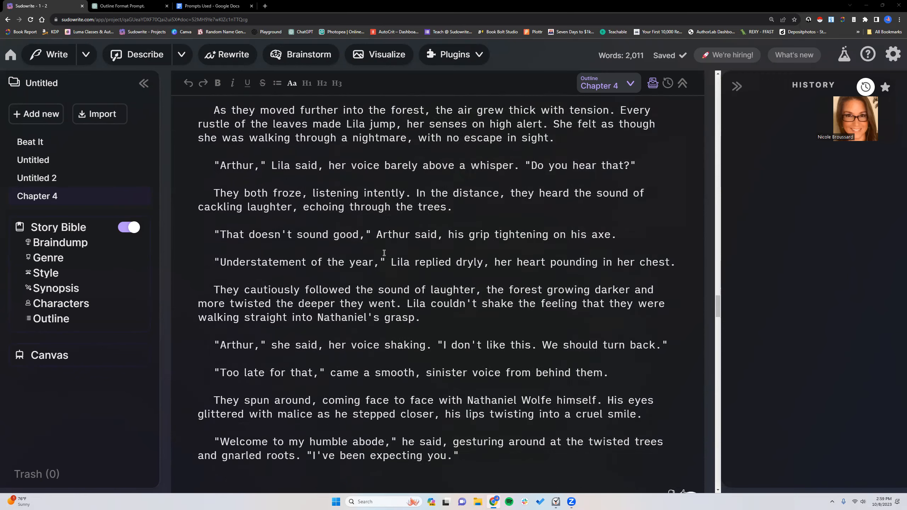
pyautogui.moveTo(479, 396); pyautogui.dragTo(208, 369)
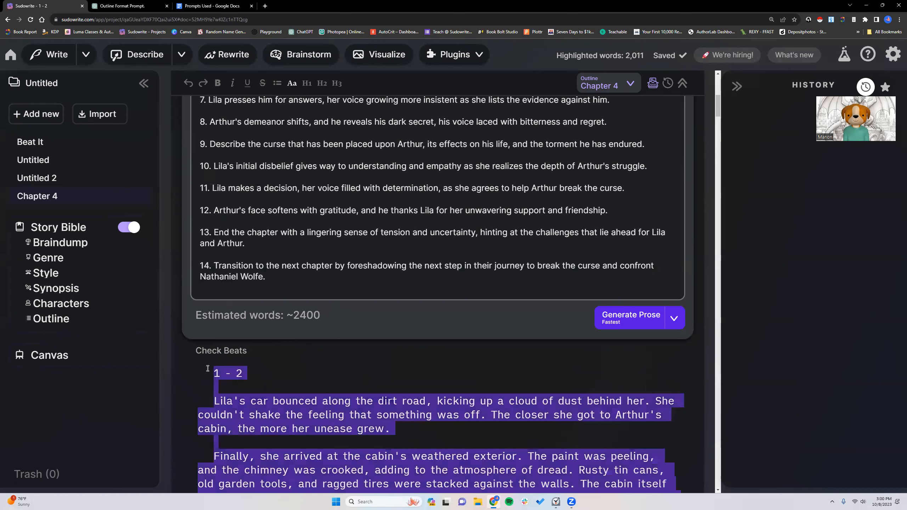
pyautogui.rightClick(213, 404)
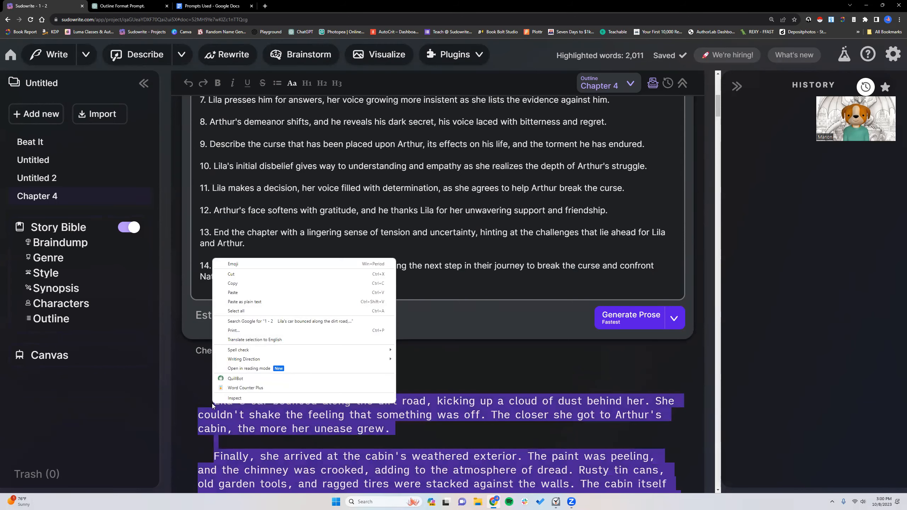
pyautogui.click(249, 388)
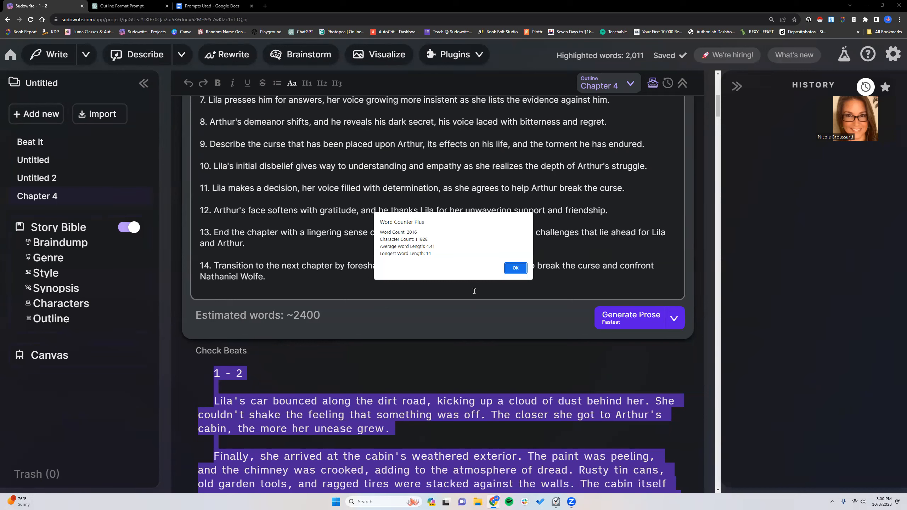
pyautogui.click(522, 270)
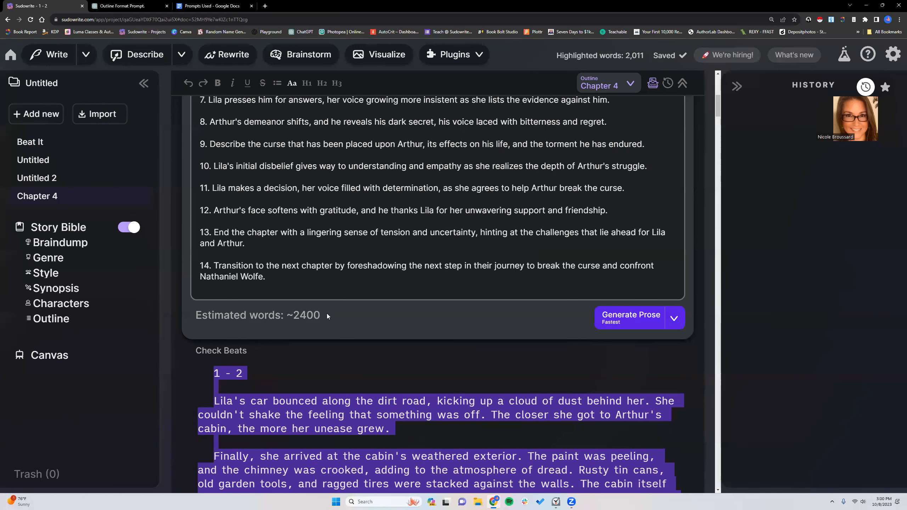
pyautogui.click(307, 366)
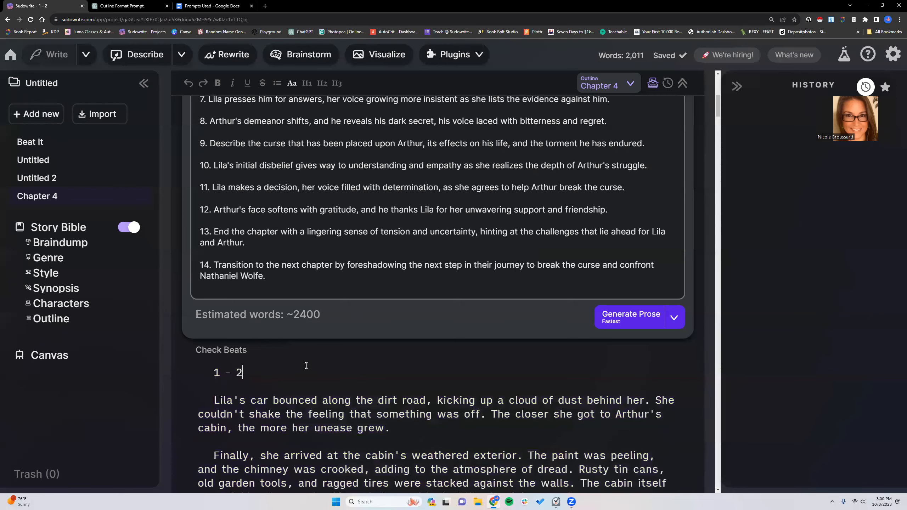
# - Review the available prose generation modes without changing the current one
pyautogui.scroll(-3, 306, 365)
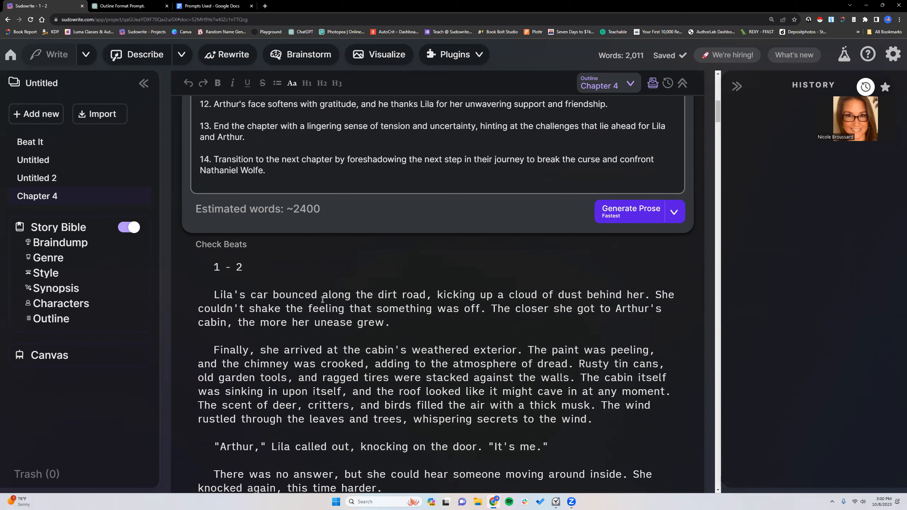
pyautogui.click(674, 213)
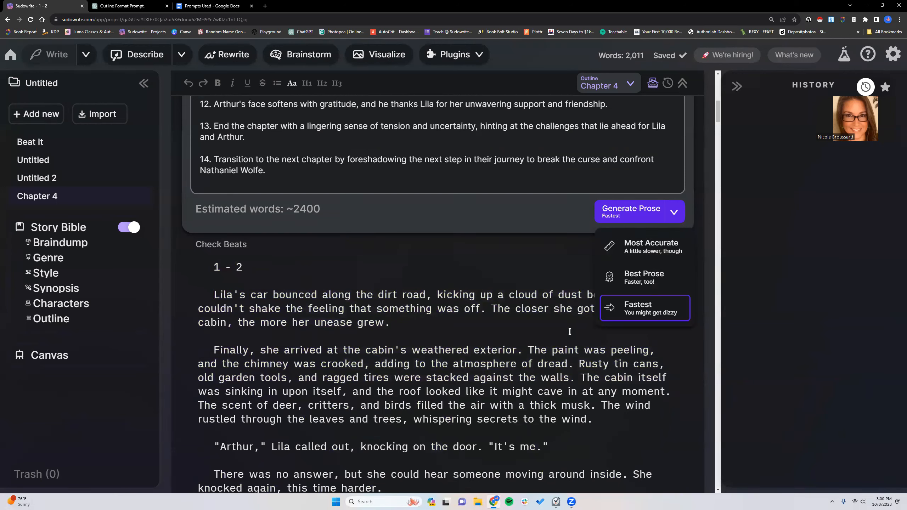
pyautogui.click(411, 320)
# - Examine the generated prose for beats 1 and 2, from Lila's drive to the cabin description, and read on into the dialogue
pyautogui.scroll(-5, 296, 305)
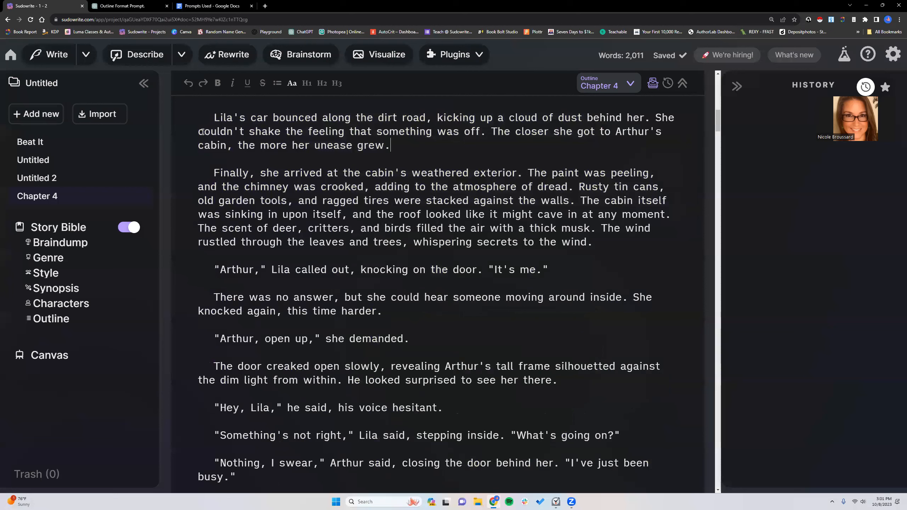
pyautogui.click(209, 119)
pyautogui.moveTo(214, 114); pyautogui.dragTo(610, 244)
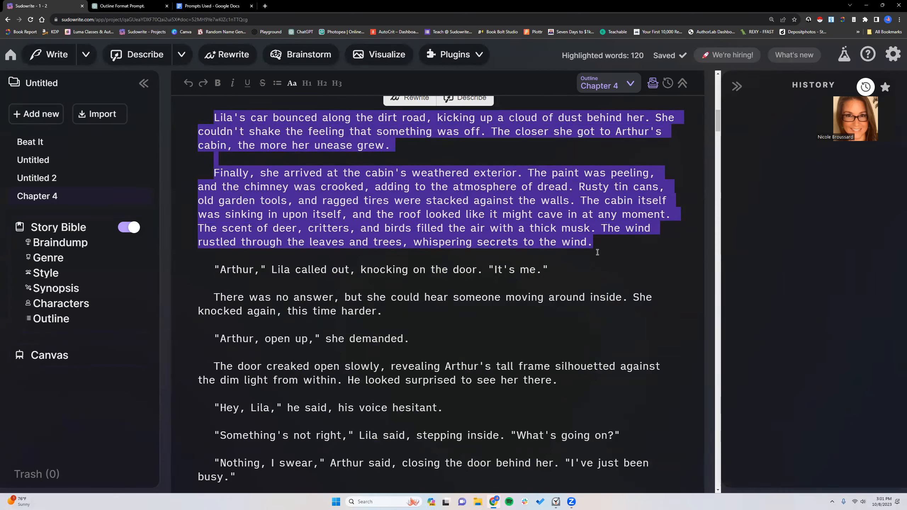
pyautogui.click(597, 252)
pyautogui.scroll(-10, 597, 253)
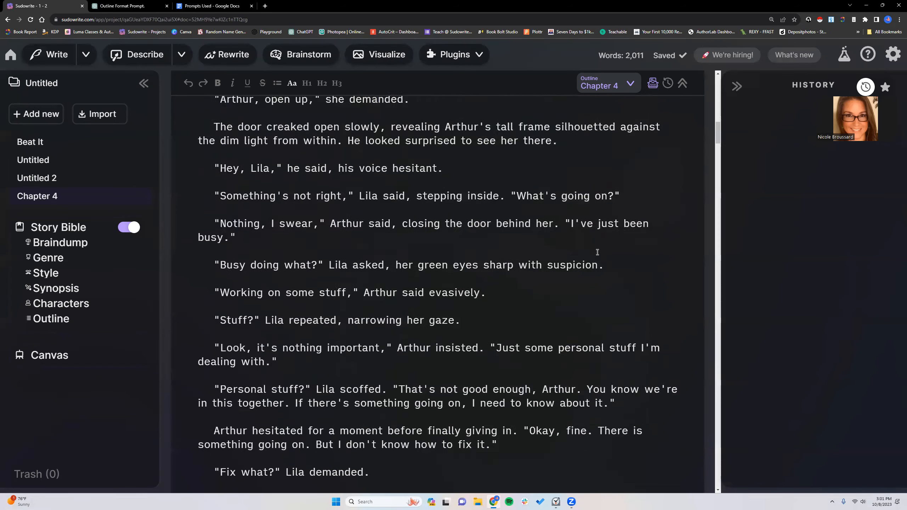
# - Select the prose under the "1 - 2" heading and count its words with Word Counter Plus
pyautogui.scroll(-7, 597, 252)
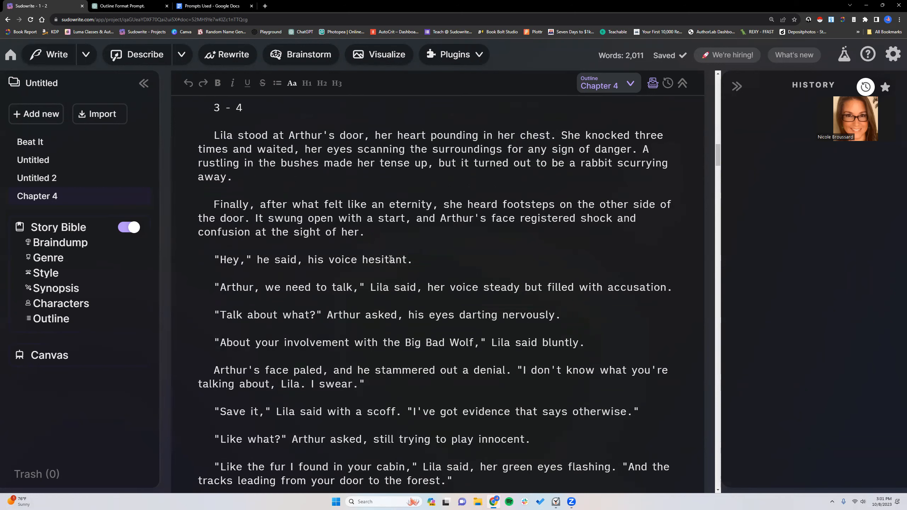
pyautogui.scroll(3, 391, 260)
pyautogui.moveTo(296, 183); pyautogui.dragTo(246, 213)
pyautogui.scroll(3, 293, 184)
pyautogui.scroll(15, 293, 184)
pyautogui.rightClick(226, 227)
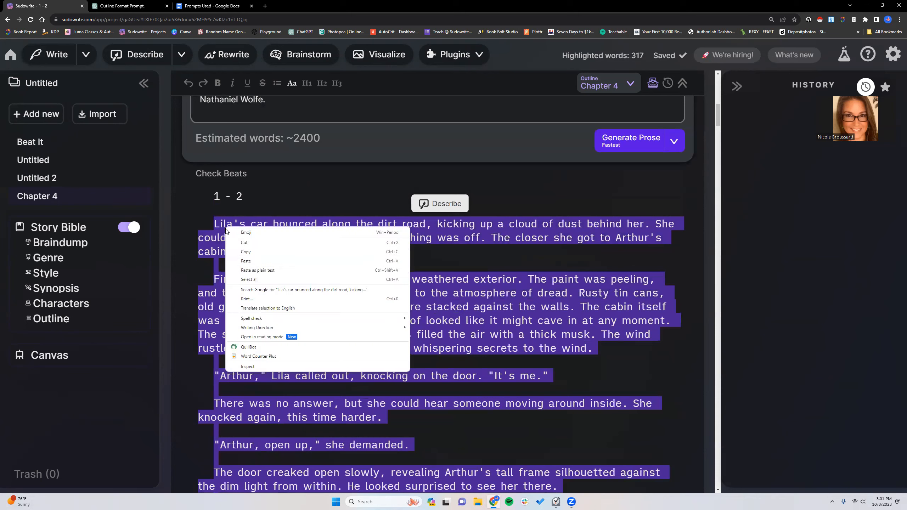
pyautogui.click(256, 356)
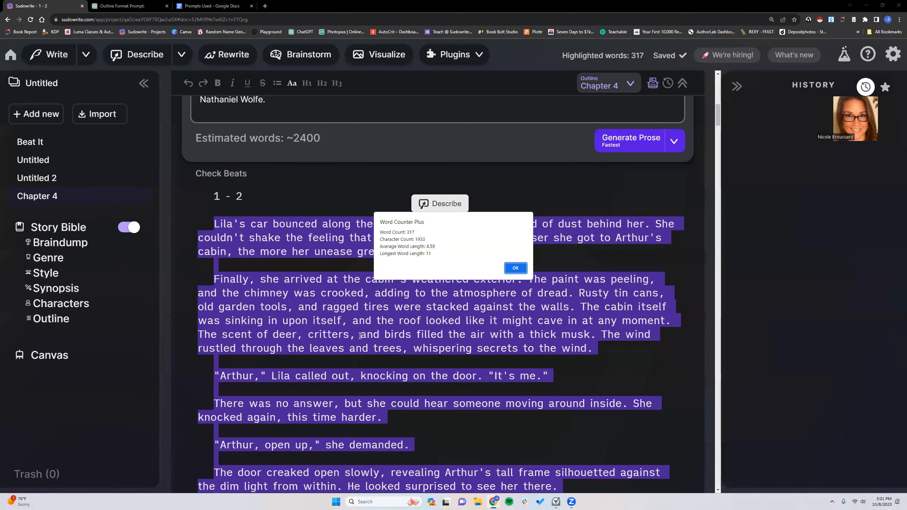
pyautogui.click(515, 269)
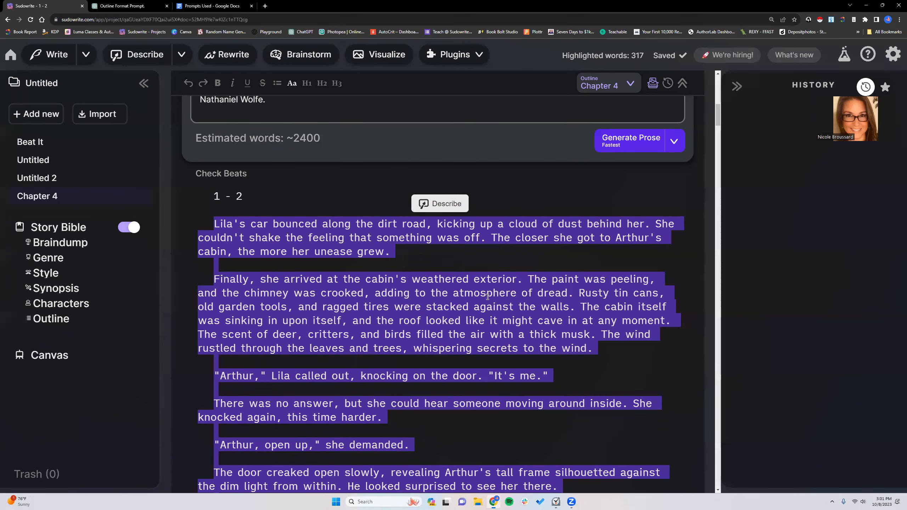
# - Select the prose under the "3 - 4" heading and count its words with Word Counter Plus
pyautogui.scroll(-16, 439, 325)
pyautogui.moveTo(214, 202); pyautogui.dragTo(275, 156)
pyautogui.scroll(-14, 278, 268)
pyautogui.moveTo(279, 268); pyautogui.dragTo(676, 322)
pyautogui.rightClick(578, 274)
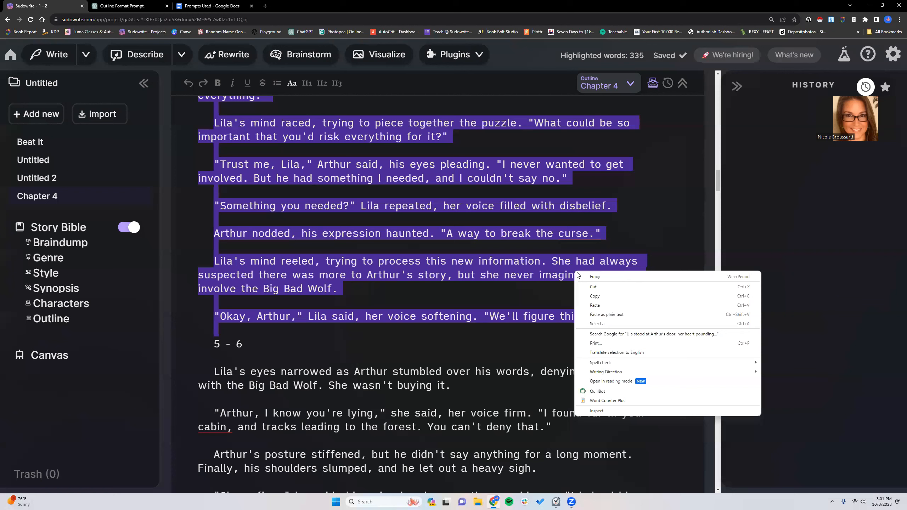
pyautogui.click(606, 401)
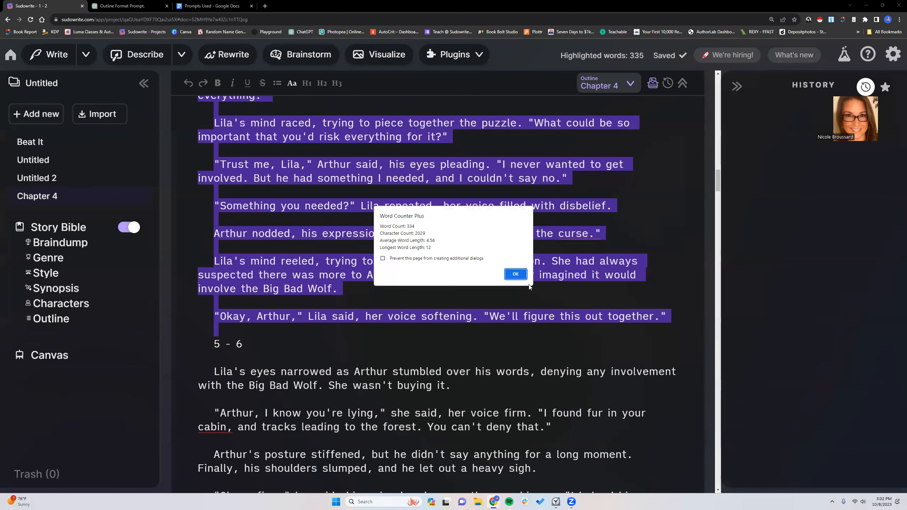
pyautogui.click(484, 296)
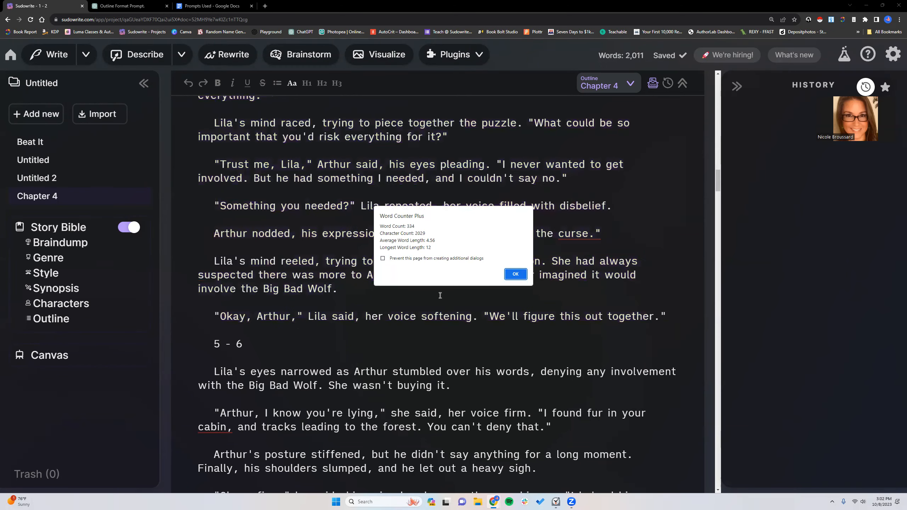
pyautogui.click(515, 274)
# - Compare the opening two paragraphs of section "5 - 6" with the confrontation in section "3 - 4"
pyautogui.scroll(-5, 314, 335)
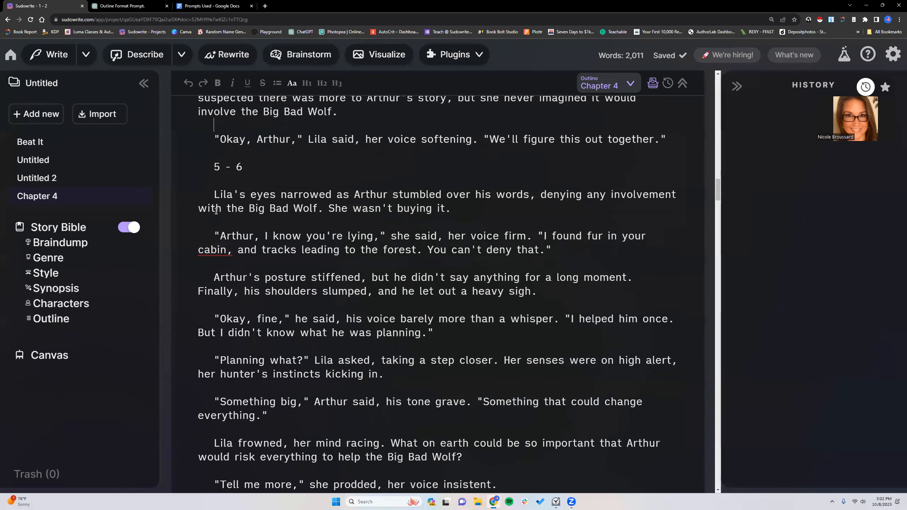
pyautogui.moveTo(213, 194); pyautogui.dragTo(558, 258)
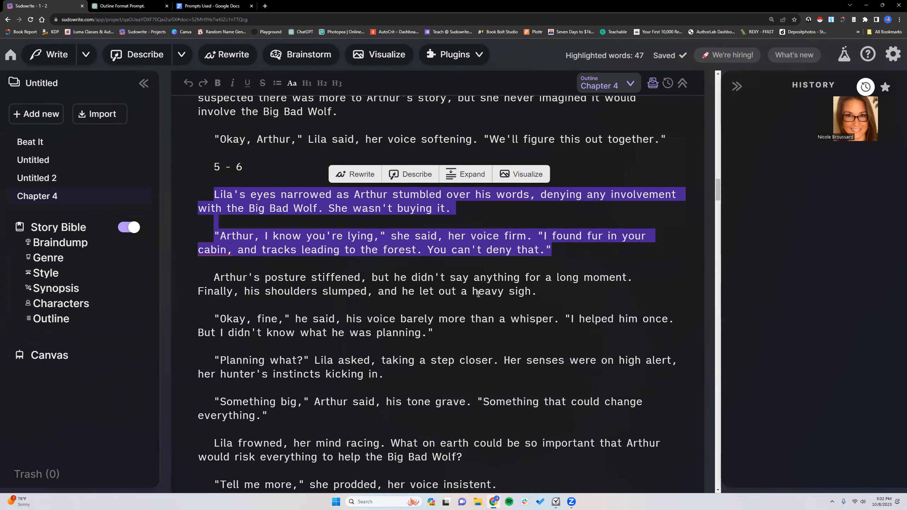
pyautogui.scroll(3, 256, 321)
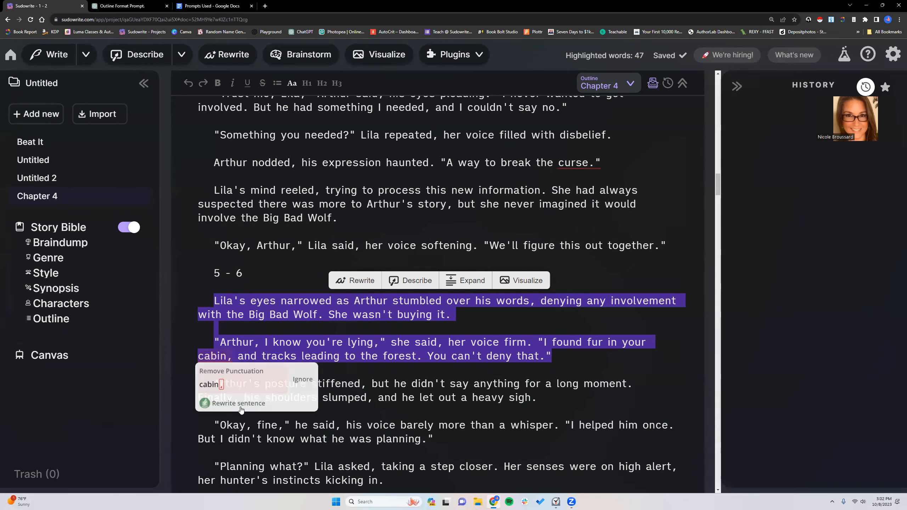
pyautogui.scroll(8, 379, 359)
pyautogui.scroll(11, 379, 359)
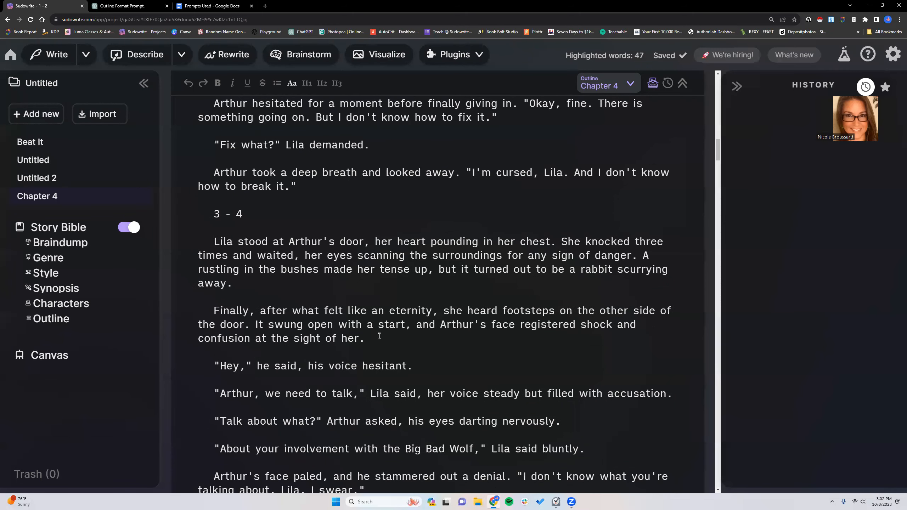
pyautogui.scroll(-3, 379, 336)
pyautogui.scroll(-15, 379, 335)
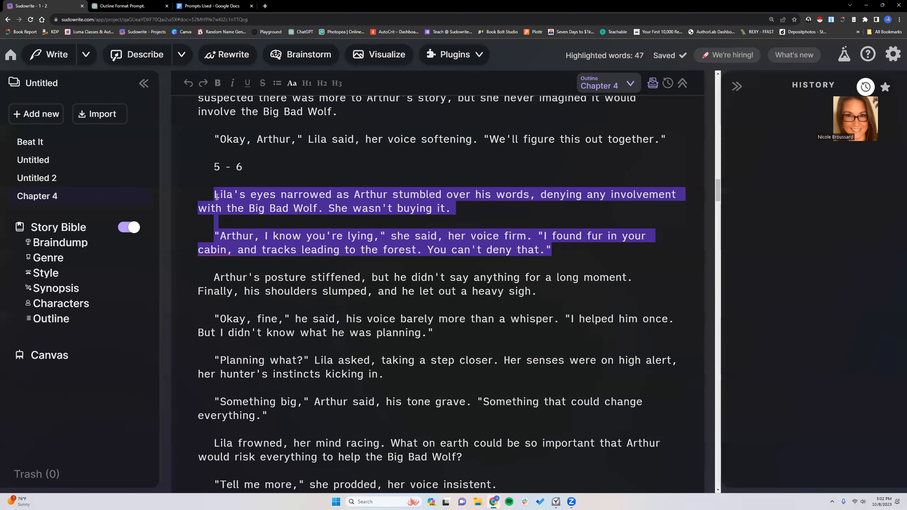
# - Select the prose under the "5 - 6" heading and count its words with Word Counter Plus
pyautogui.click(227, 215)
pyautogui.moveTo(214, 194); pyautogui.dragTo(285, 321)
pyautogui.rightClick(312, 279)
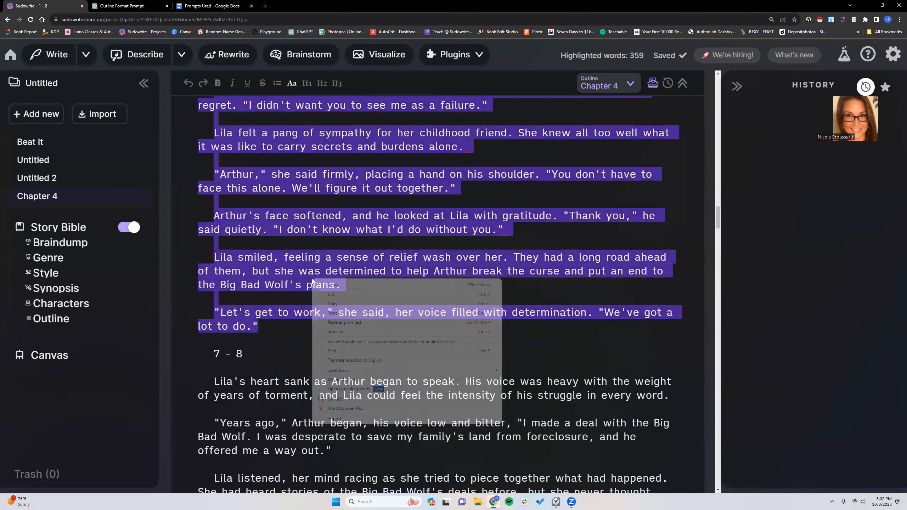
pyautogui.click(345, 408)
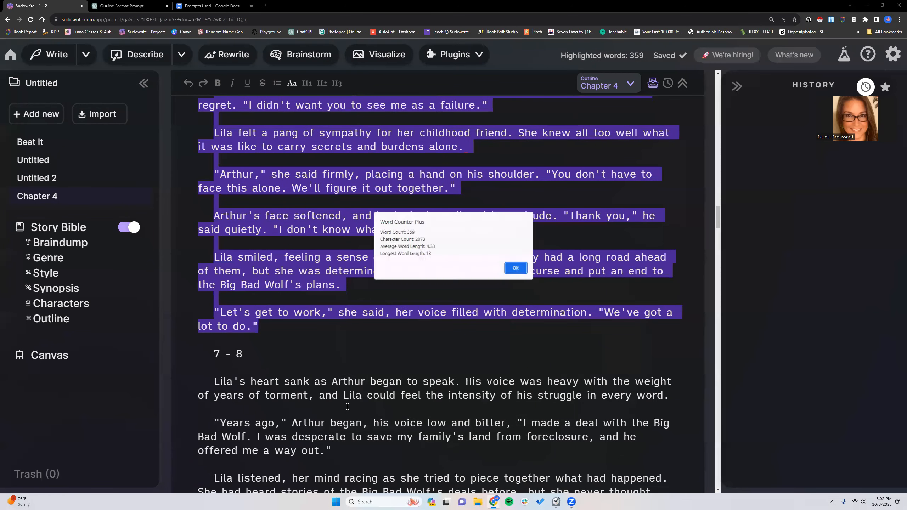
pyautogui.click(398, 296)
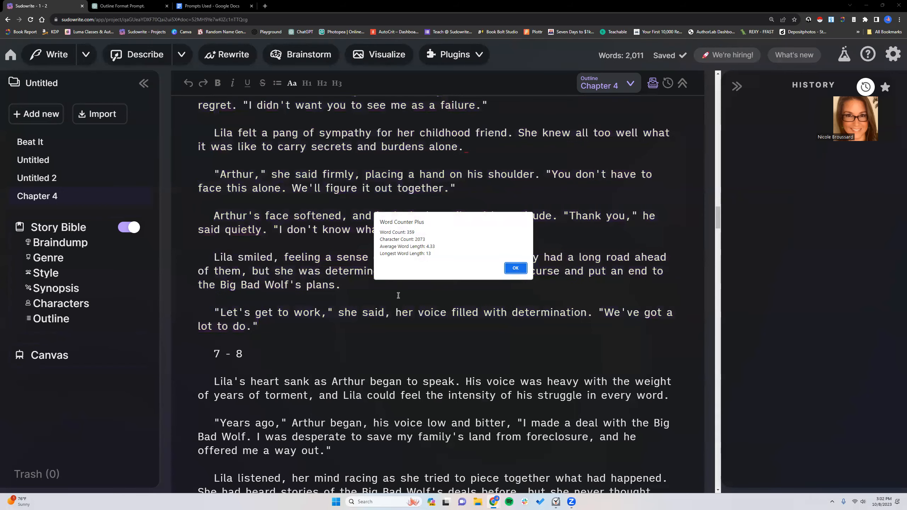
pyautogui.click(506, 265)
# - Select the prose under the "7 - 8" heading and count its words with Word Counter Plus
pyautogui.scroll(-4, 242, 250)
pyautogui.moveTo(213, 240); pyautogui.dragTo(285, 289)
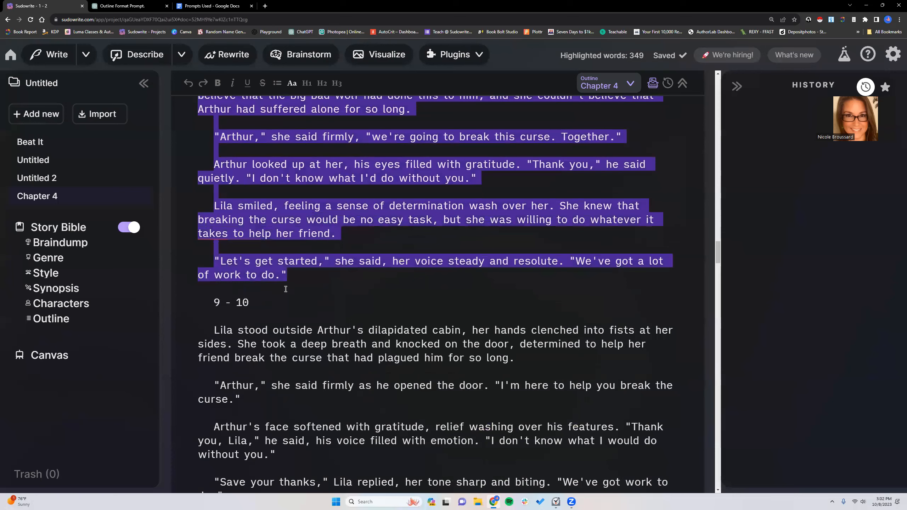
pyautogui.rightClick(301, 221)
pyautogui.click(331, 352)
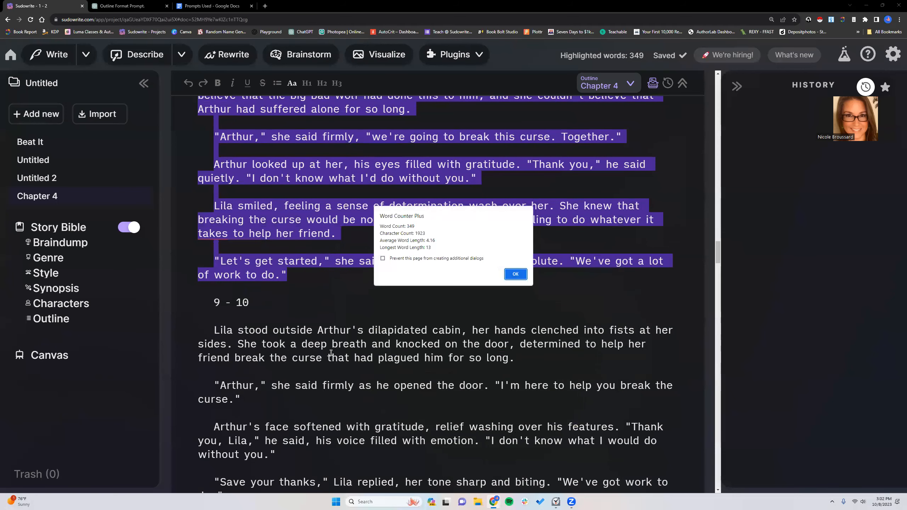
pyautogui.click(516, 274)
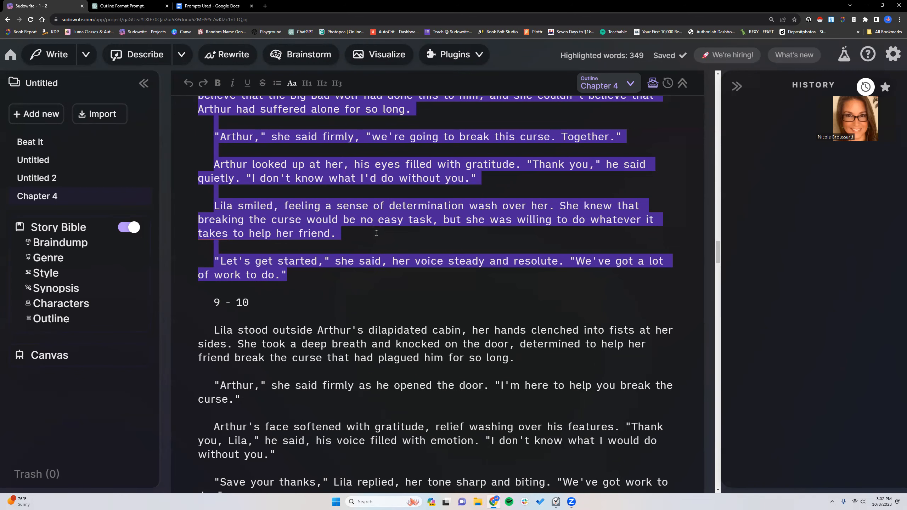
pyautogui.click(375, 250)
# - Examine the exchange in section "7 - 8" where Lila asks about the deal and Arthur explains his curse
pyautogui.scroll(3, 341, 286)
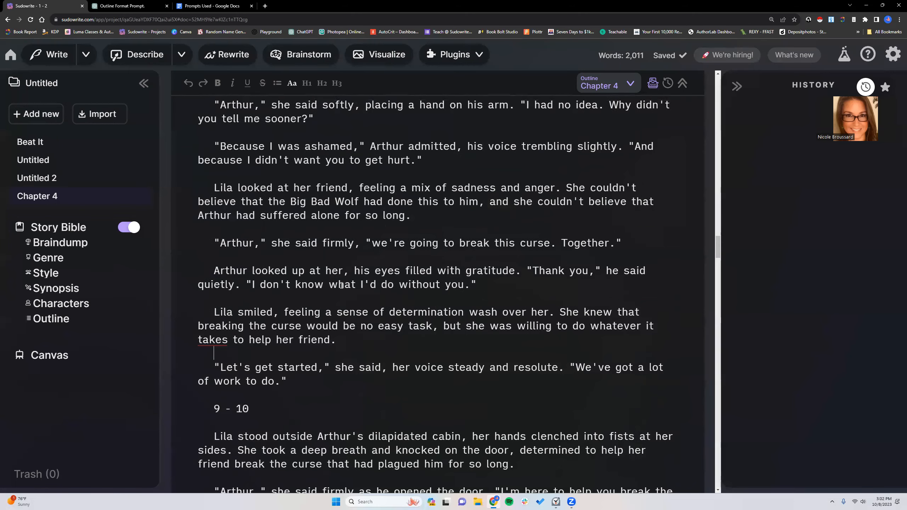
pyautogui.scroll(6, 342, 286)
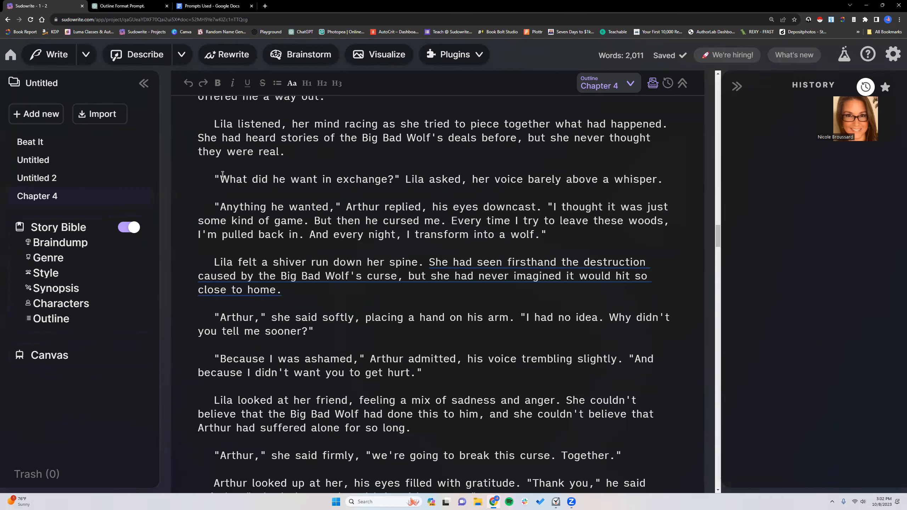
pyautogui.moveTo(215, 178); pyautogui.dragTo(548, 236)
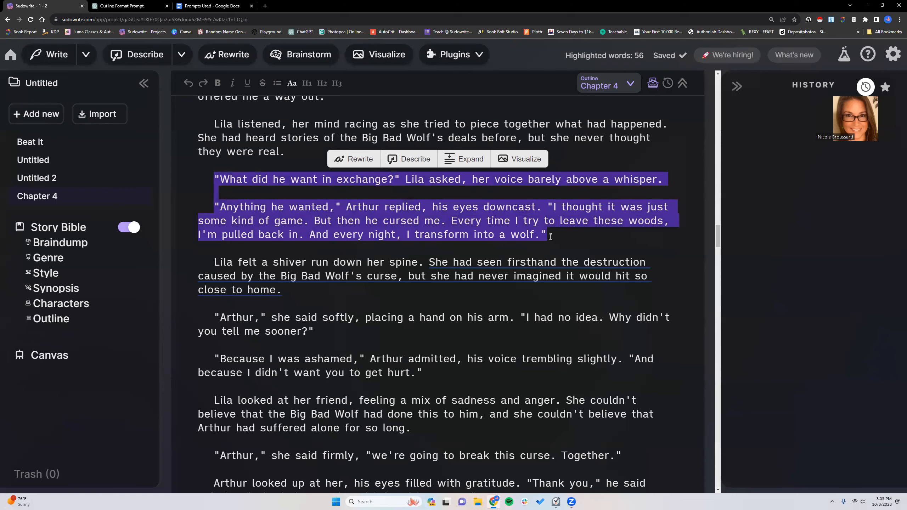
pyautogui.click(551, 237)
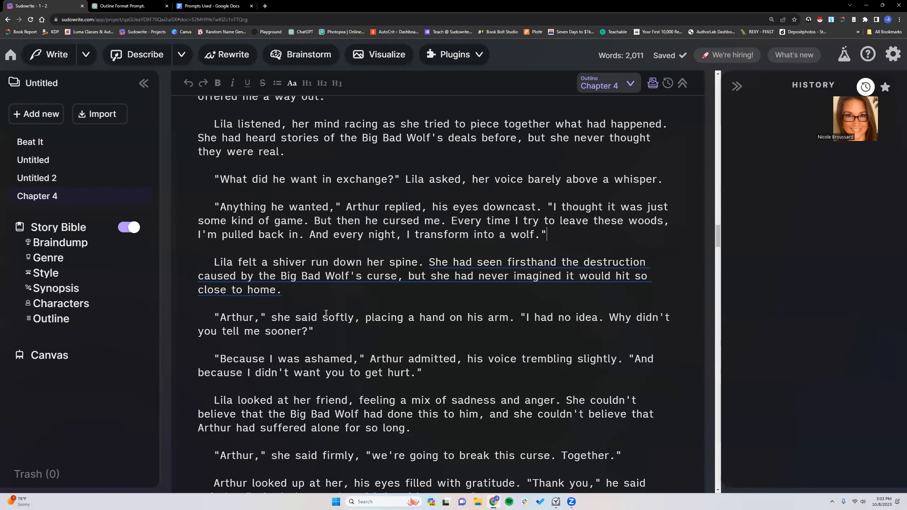
# - Read from the end of section "7 - 8" into "9 - 10", checking Arthur's line of thanks for repeated dialogue
pyautogui.scroll(-3, 326, 312)
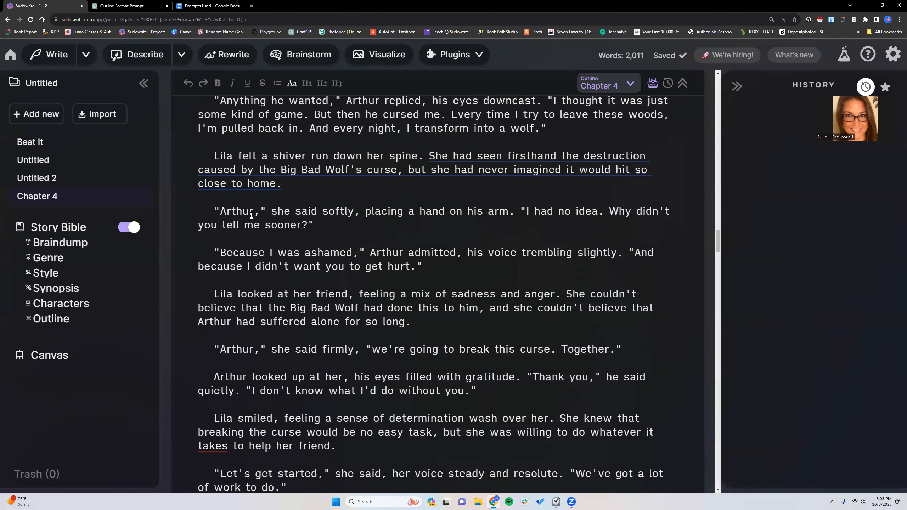
pyautogui.scroll(-1, 291, 185)
pyautogui.scroll(-1, 292, 184)
pyautogui.scroll(-1, 283, 183)
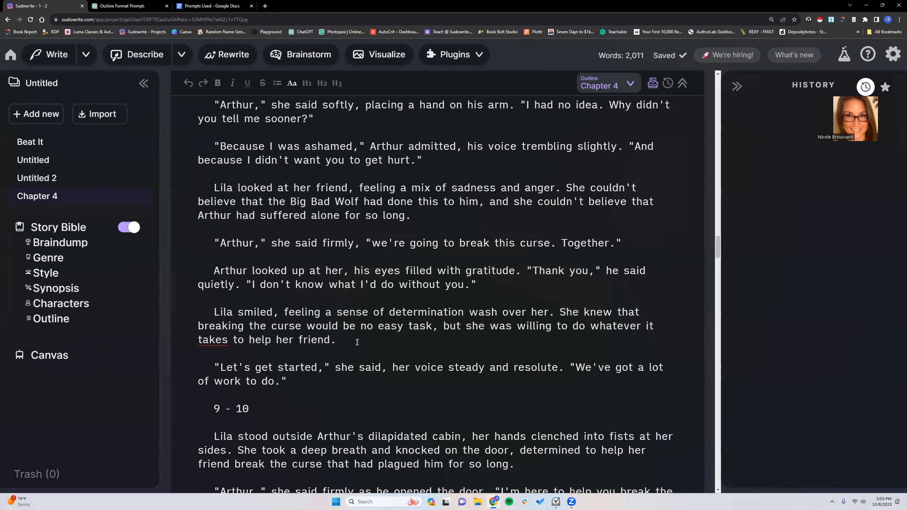
pyautogui.scroll(-1, 357, 341)
pyautogui.scroll(-1, 357, 342)
pyautogui.scroll(-4, 357, 342)
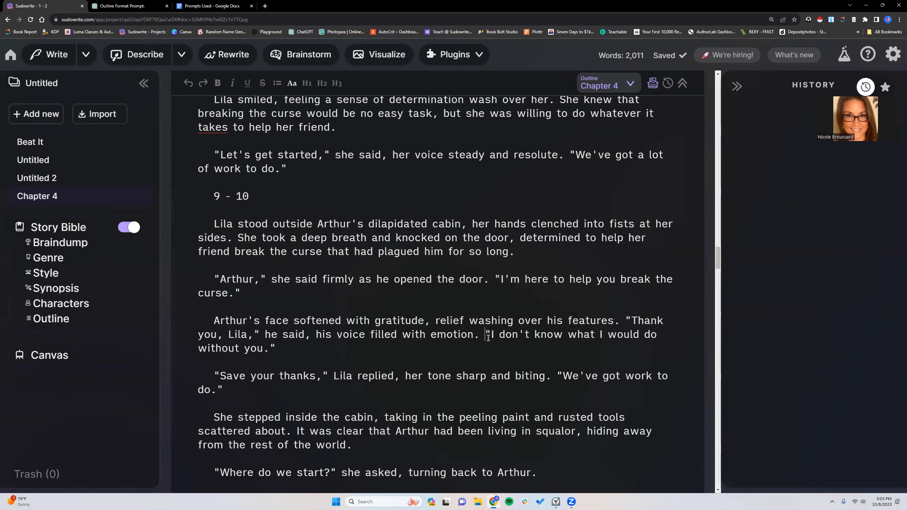
pyautogui.moveTo(485, 335); pyautogui.dragTo(275, 348)
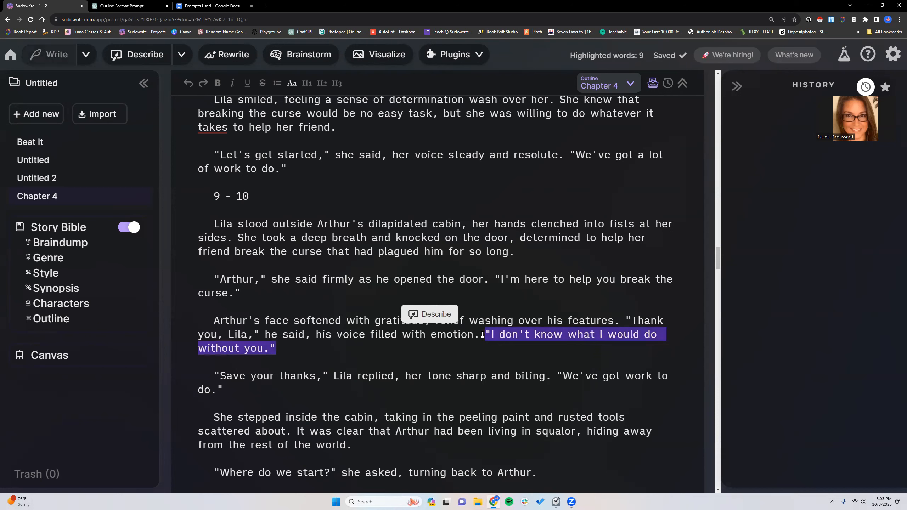
pyautogui.click(482, 334)
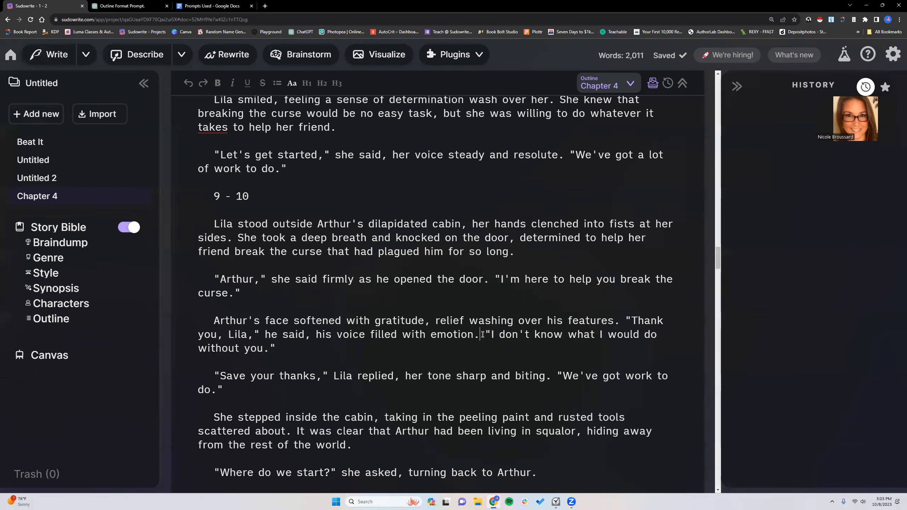
# - Add "(Guardrail: Avoid cliche speech and dialogue.)" to the end of beat 7 in the Chapter 4 beats
pyautogui.scroll(10, 485, 335)
pyautogui.scroll(20, 487, 335)
pyautogui.scroll(20, 511, 333)
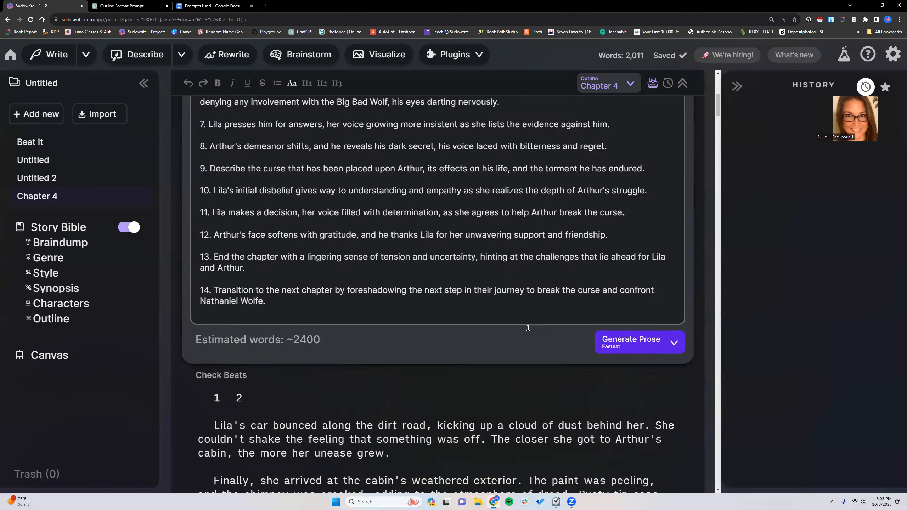
pyautogui.scroll(10, 528, 328)
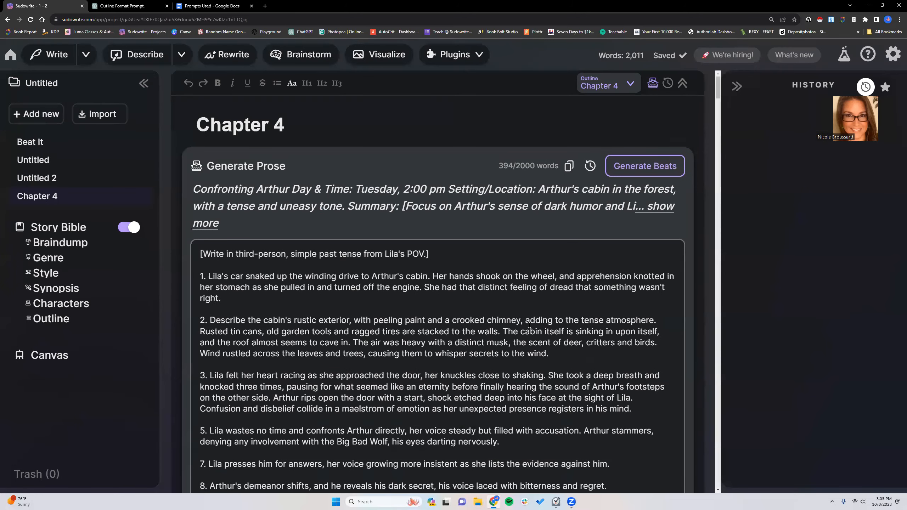
pyautogui.scroll(-5, 530, 325)
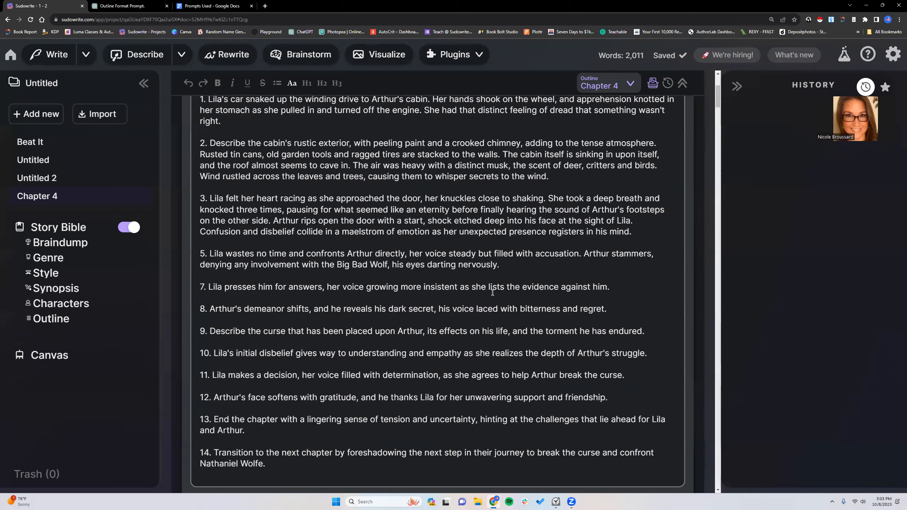
pyautogui.moveTo(208, 287); pyautogui.dragTo(610, 282)
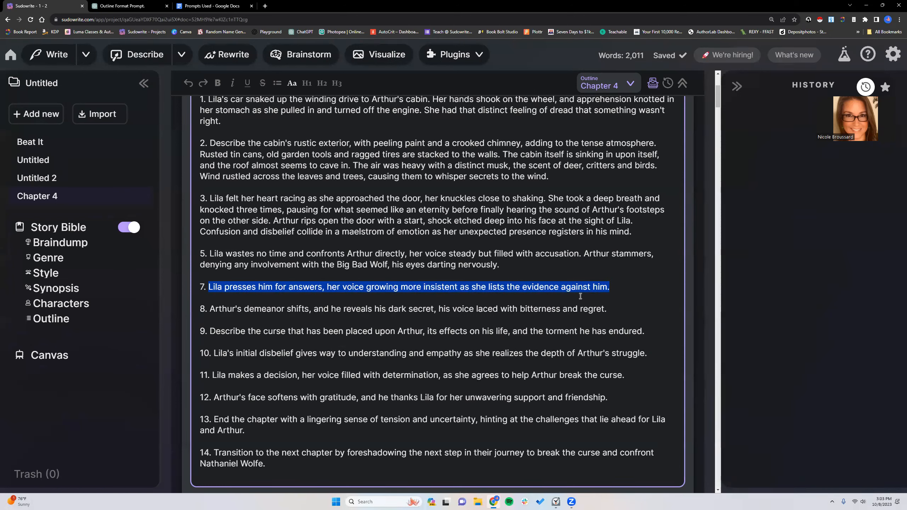
pyautogui.click(620, 287)
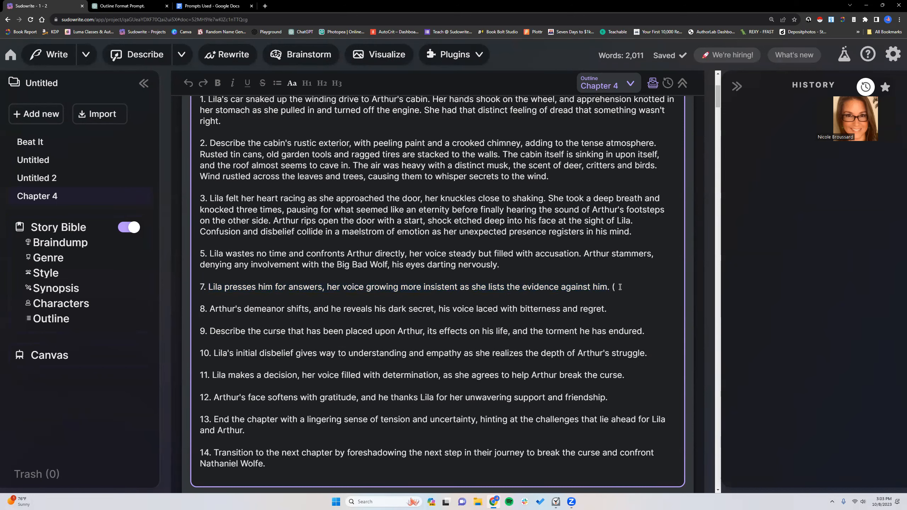
pyautogui.write('(Guardrail: Avoid cliche la')
pyautogui.press('BackSpace')
pyautogui.press('BackSpace')
pyautogui.press('BackSpace')
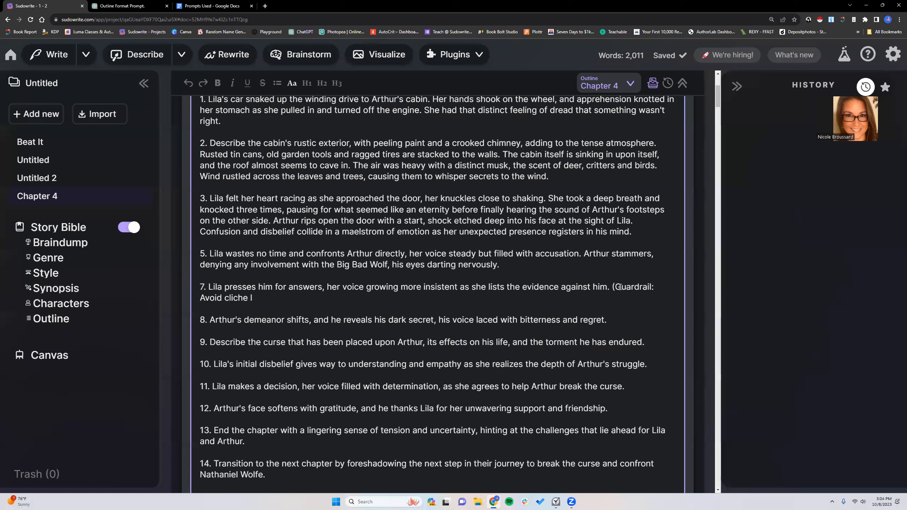
pyautogui.write('speech and dialo')
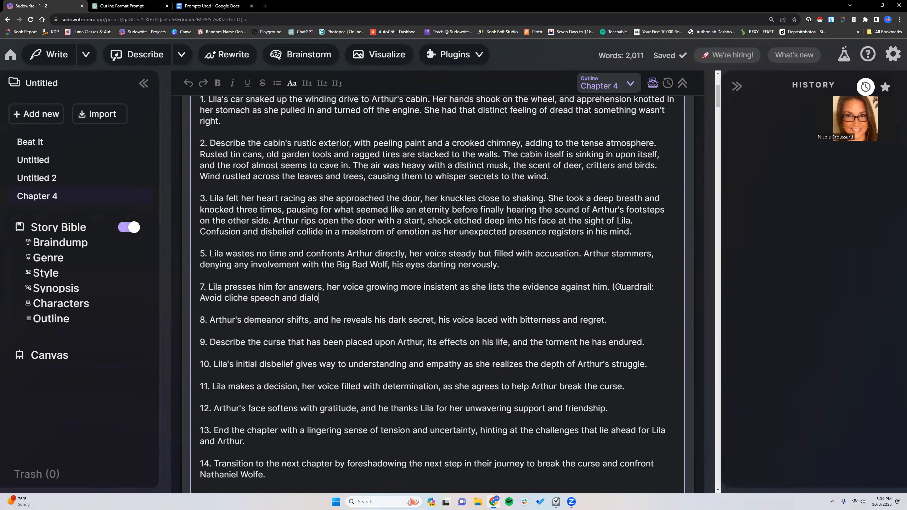
pyautogui.write('gue.)')
# - Copy the guardrail note about cliche speech and dialogue from the end of beat 7
pyautogui.keyDown('shift'); pyautogui.click(614, 286); pyautogui.keyUp('shift')
pyautogui.rightClick(627, 288)
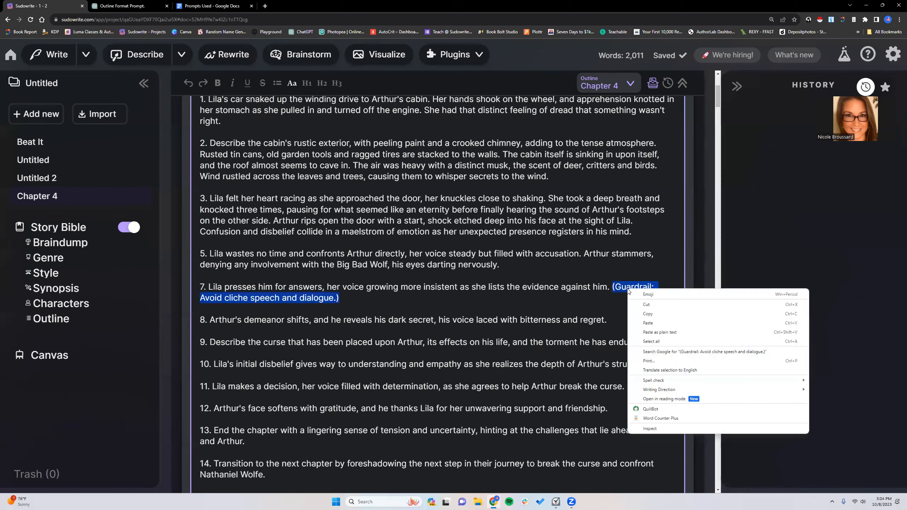
pyautogui.click(649, 315)
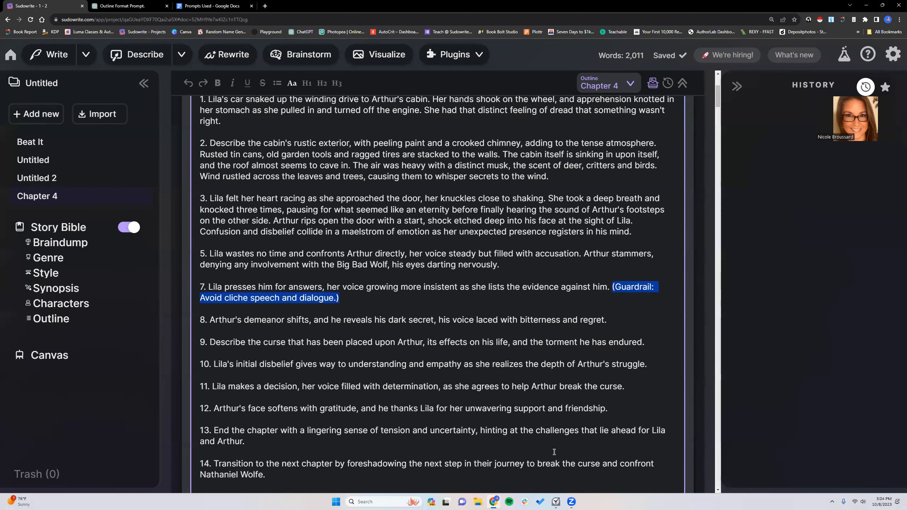
pyautogui.click(555, 452)
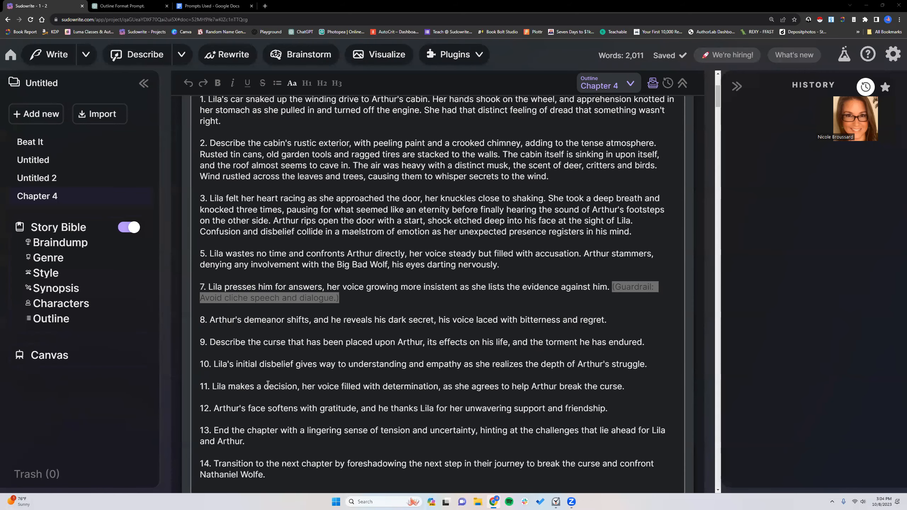
pyautogui.click(408, 321)
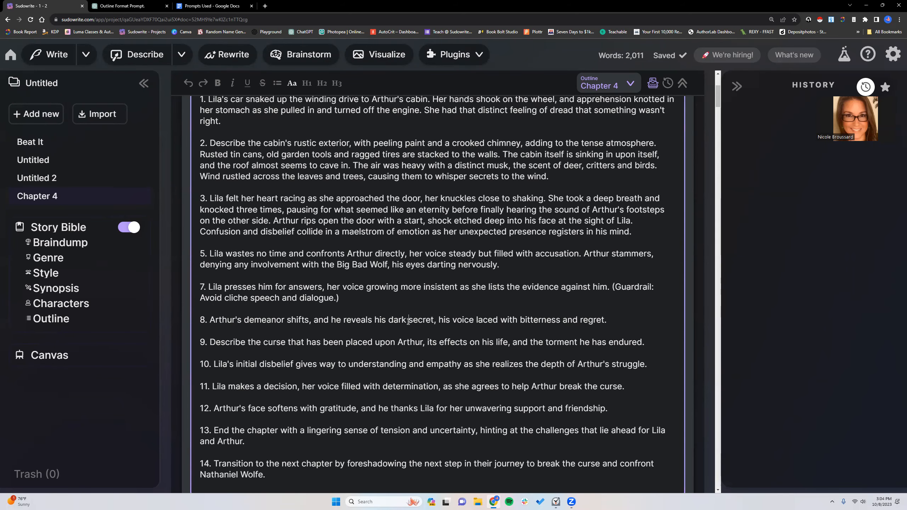
# - Copy the complete list of Chapter 4 beats to the clipboard
pyautogui.scroll(-8, 408, 321)
pyautogui.scroll(10, 393, 309)
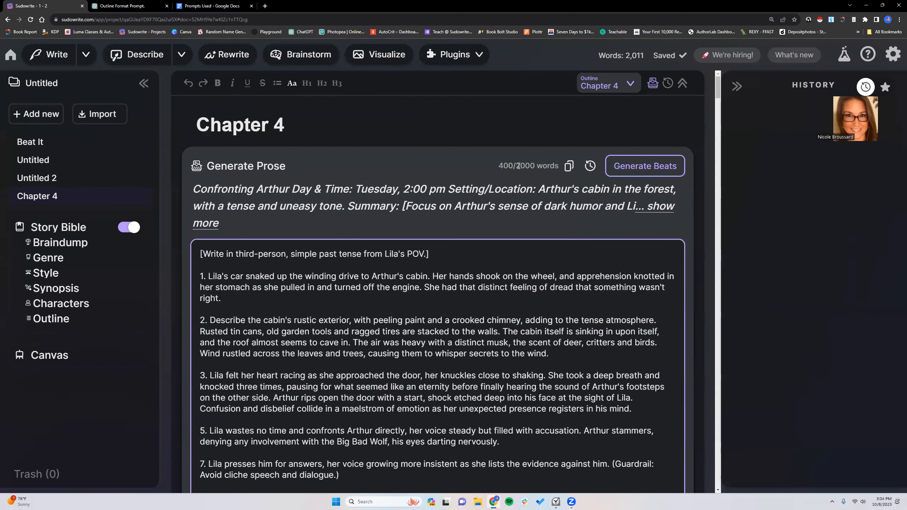
pyautogui.click(570, 167)
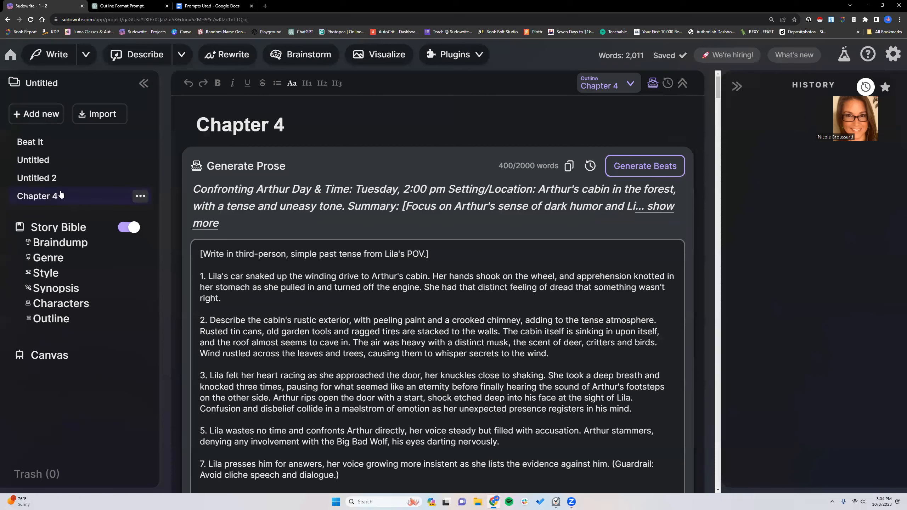
# - Add a second document linked to the Chapter 4 outline, open it and title it "Chapter 4 - MA"
pyautogui.click(35, 114)
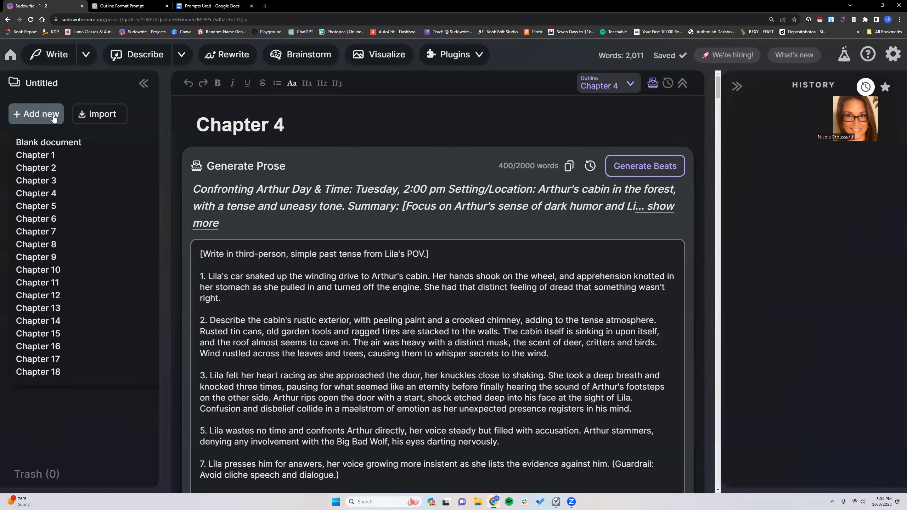
pyautogui.click(54, 194)
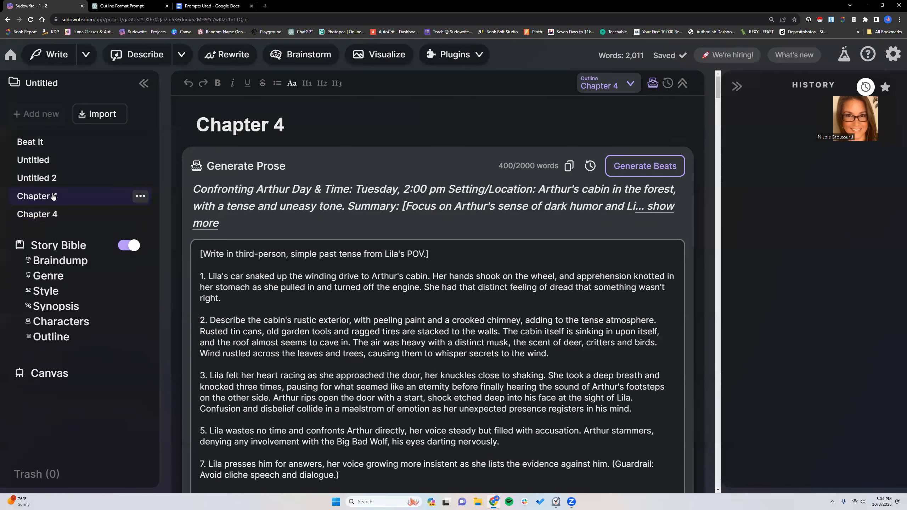
pyautogui.click(67, 222)
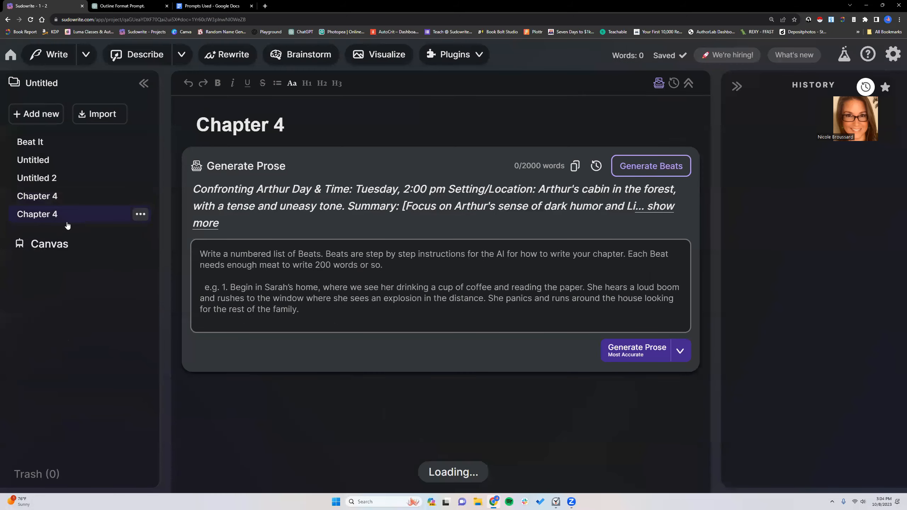
pyautogui.moveTo(284, 119); pyautogui.dragTo(195, 123)
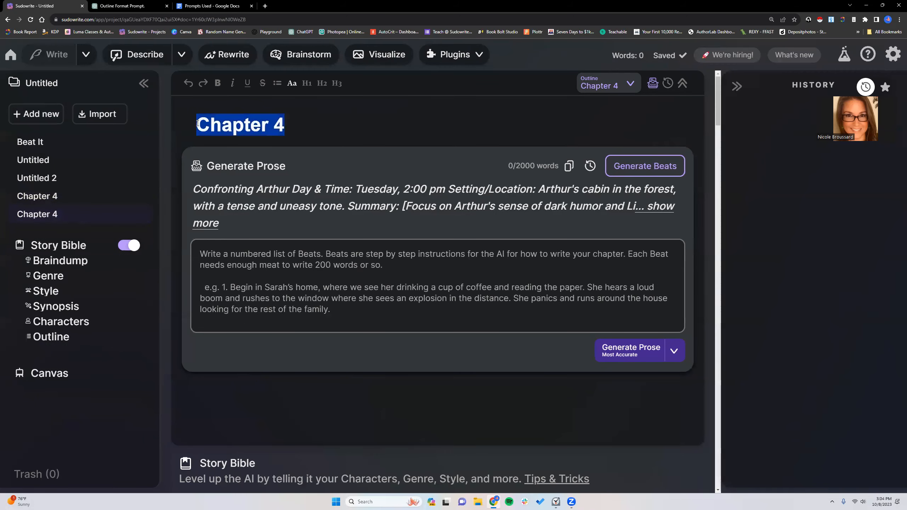
pyautogui.click(301, 126)
pyautogui.write('- ')
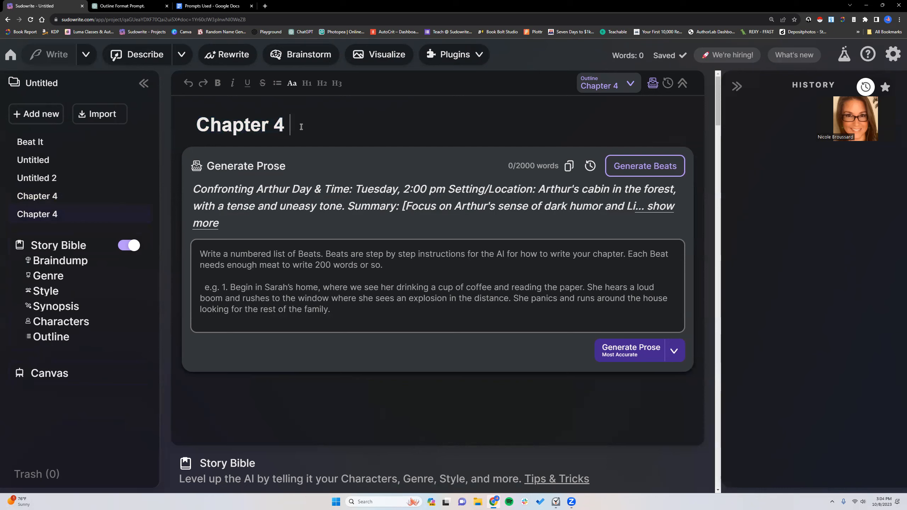
pyautogui.write('MA')
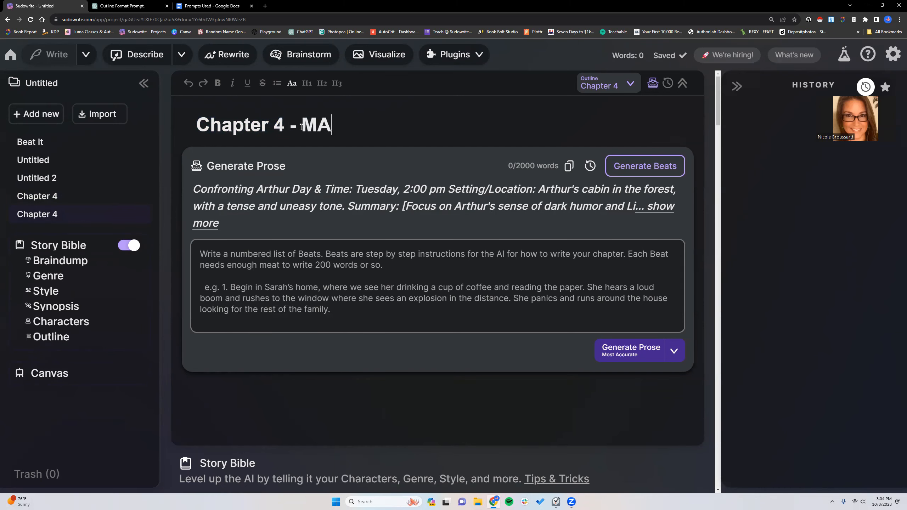
# - Paste the copied beats into the empty beats box of "Chapter 4 - MA" and generate its prose with the Most Accurate mode
pyautogui.click(268, 254)
pyautogui.rightClick(268, 254)
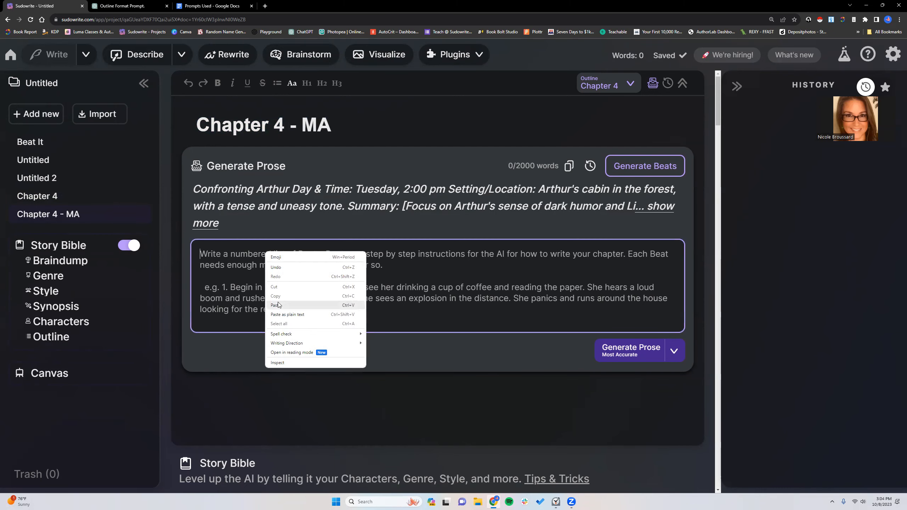
pyautogui.click(282, 302)
pyautogui.scroll(2, 365, 305)
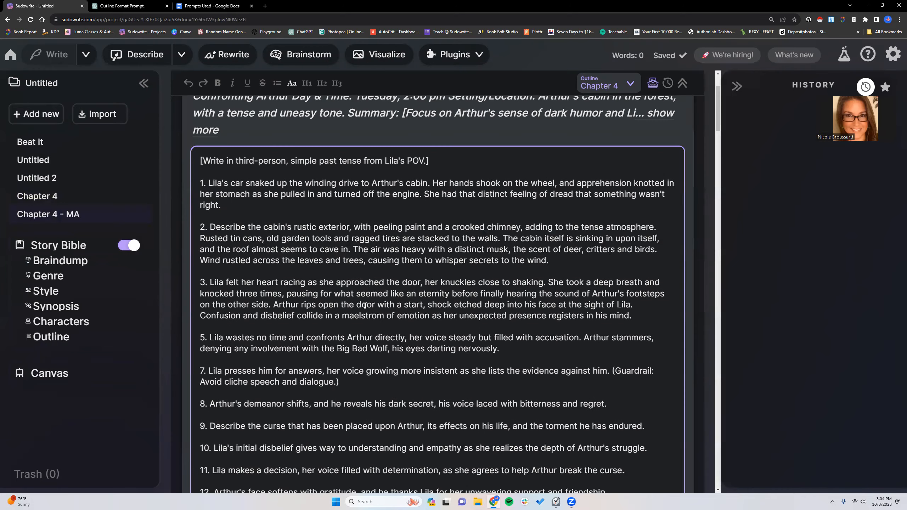
pyautogui.scroll(-8, 364, 305)
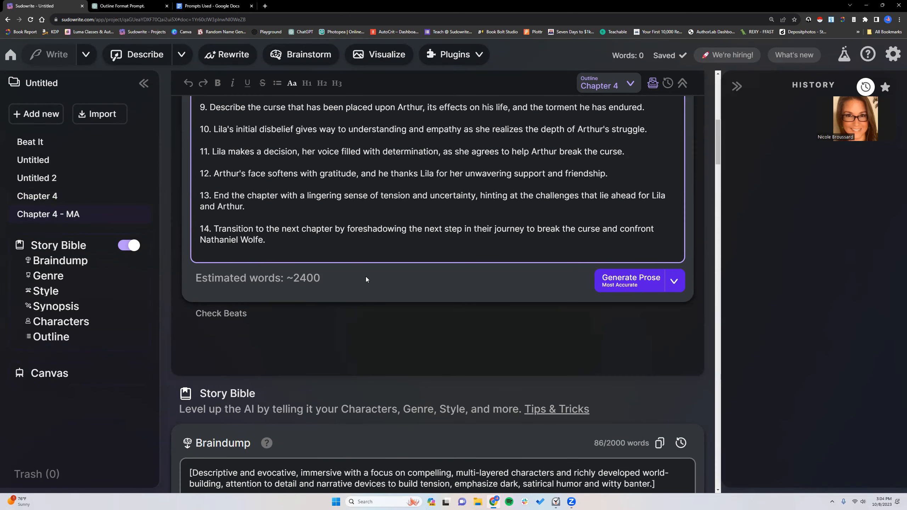
pyautogui.click(607, 282)
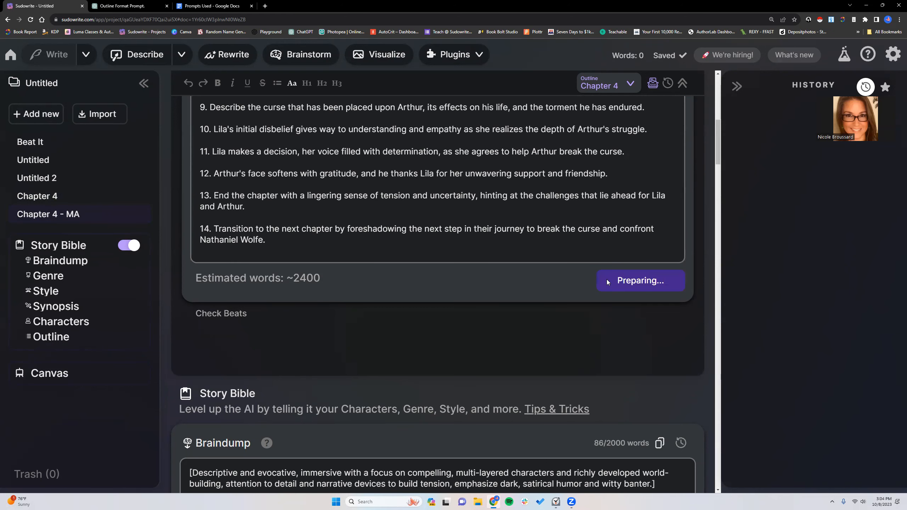
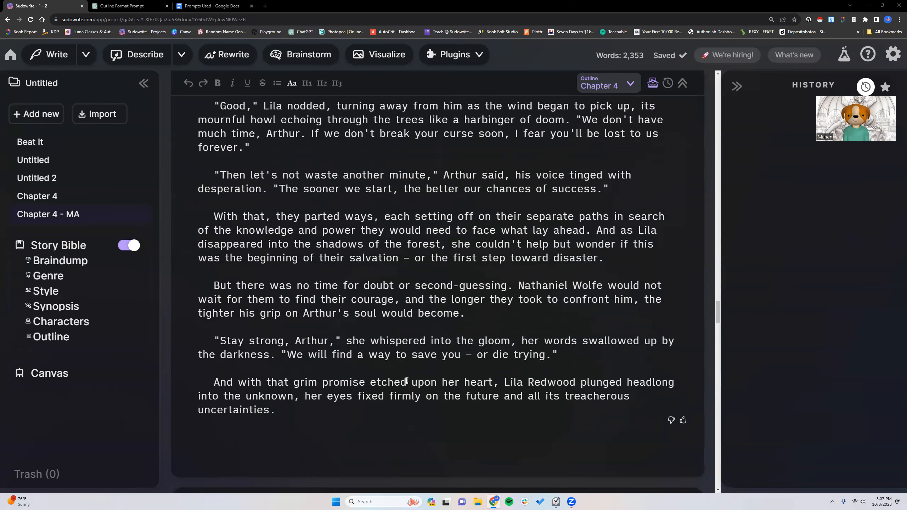
# - Count the words of the whole generated "Chapter 4 - MA" prose with Word Counter Plus
pyautogui.moveTo(281, 410); pyautogui.dragTo(213, 294)
pyautogui.scroll(17, 245, 319)
pyautogui.scroll(20, 244, 320)
pyautogui.scroll(20, 243, 320)
pyautogui.scroll(20, 243, 320)
pyautogui.scroll(20, 242, 321)
pyautogui.scroll(5, 242, 322)
pyautogui.rightClick(219, 297)
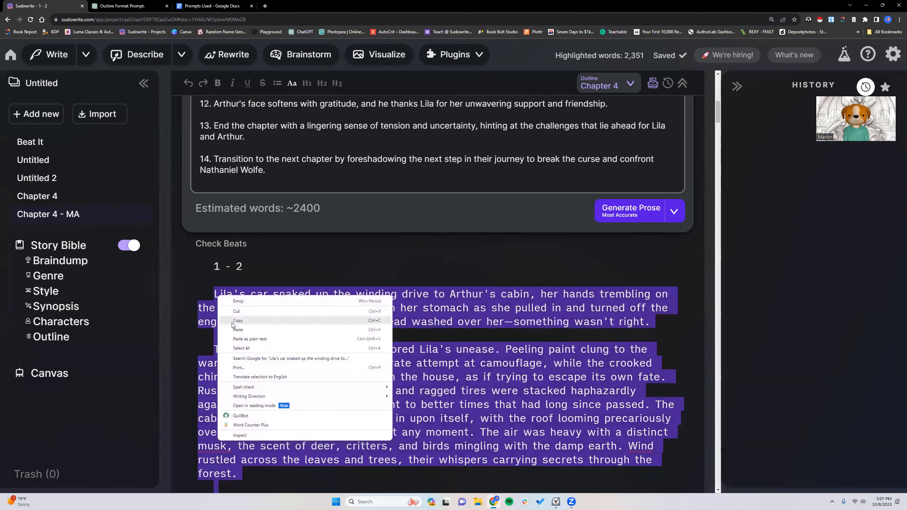
pyautogui.click(257, 424)
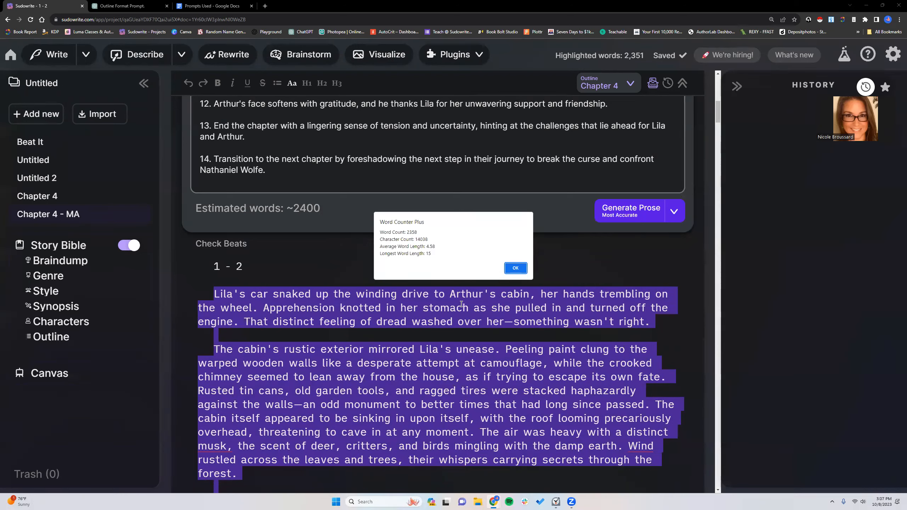
pyautogui.click(515, 268)
pyautogui.click(467, 309)
# - Examine the descriptive dialogue tags in section "1 - 2", such as "her voice laced with sarcasm" and "his eyes darting nervously"
pyautogui.scroll(-5, 467, 309)
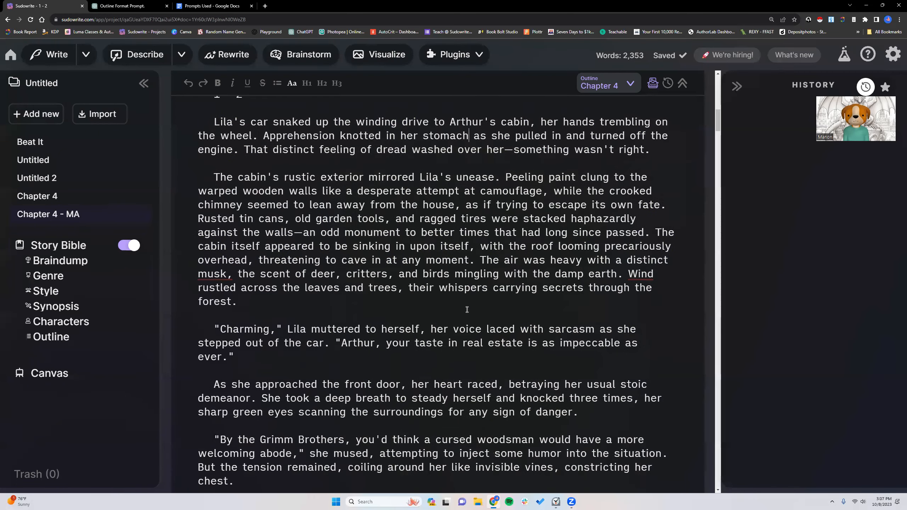
pyautogui.scroll(-3, 466, 309)
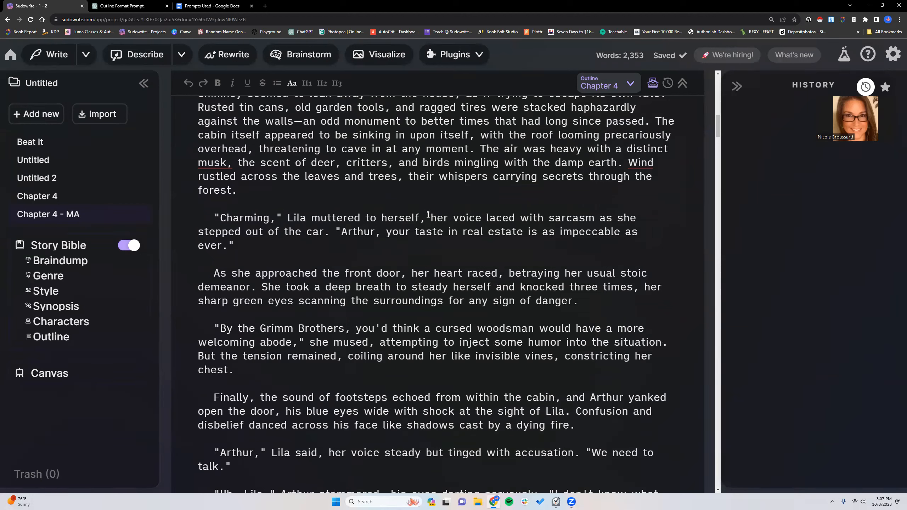
pyautogui.moveTo(430, 217); pyautogui.dragTo(326, 233)
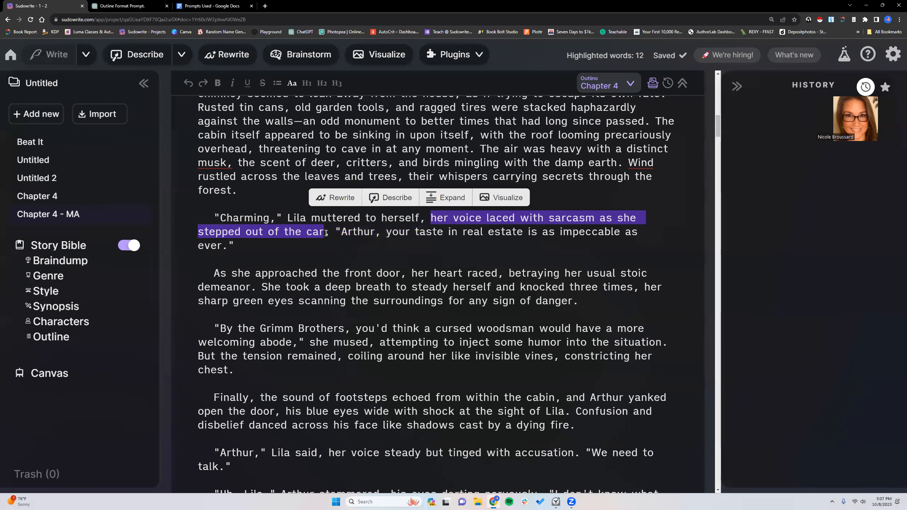
pyautogui.scroll(-5, 329, 275)
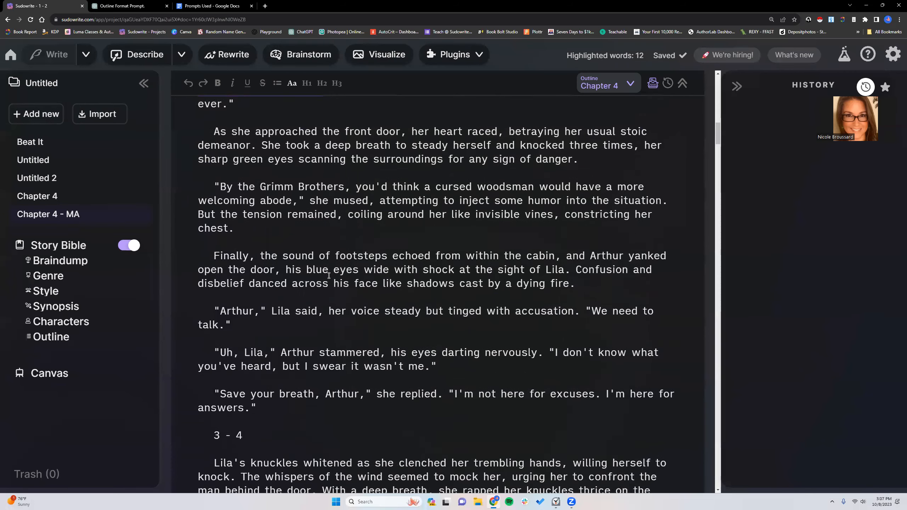
pyautogui.scroll(-1, 311, 266)
pyautogui.moveTo(329, 240); pyautogui.dragTo(576, 242)
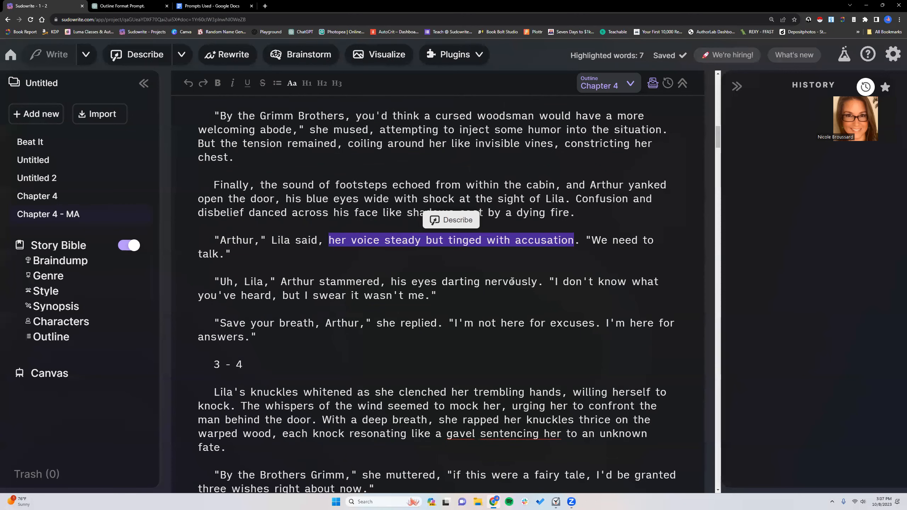
pyautogui.moveTo(392, 282); pyautogui.dragTo(542, 279)
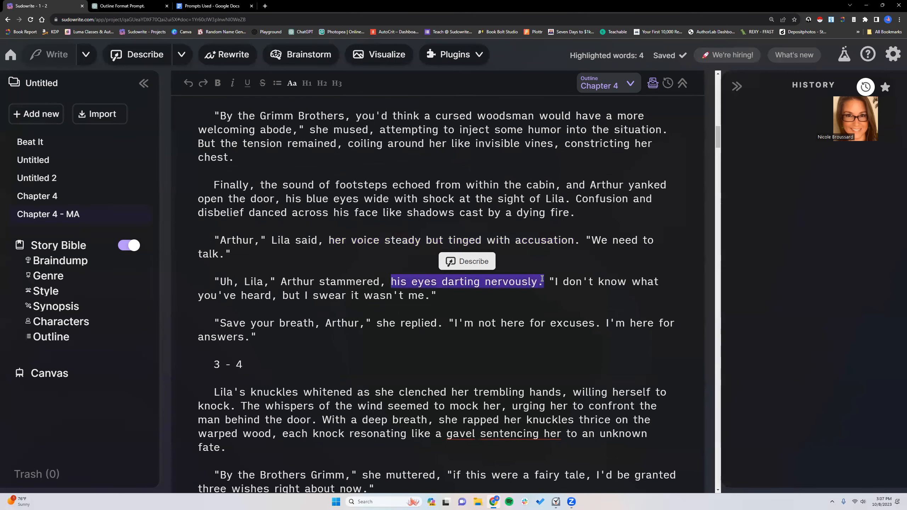
# - Examine section "3 - 4" for similar tags, focusing on "his voice a mixture of surprise and caution"
pyautogui.scroll(-7, 412, 321)
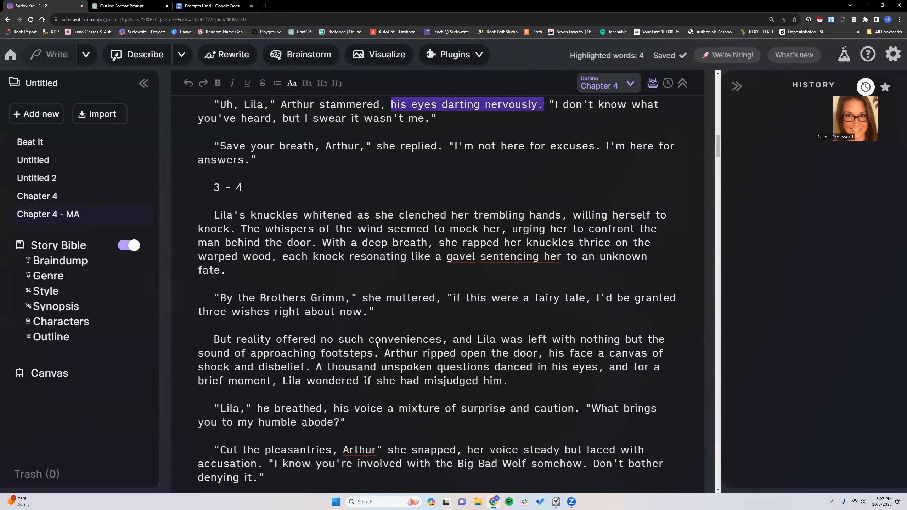
pyautogui.scroll(-2, 377, 345)
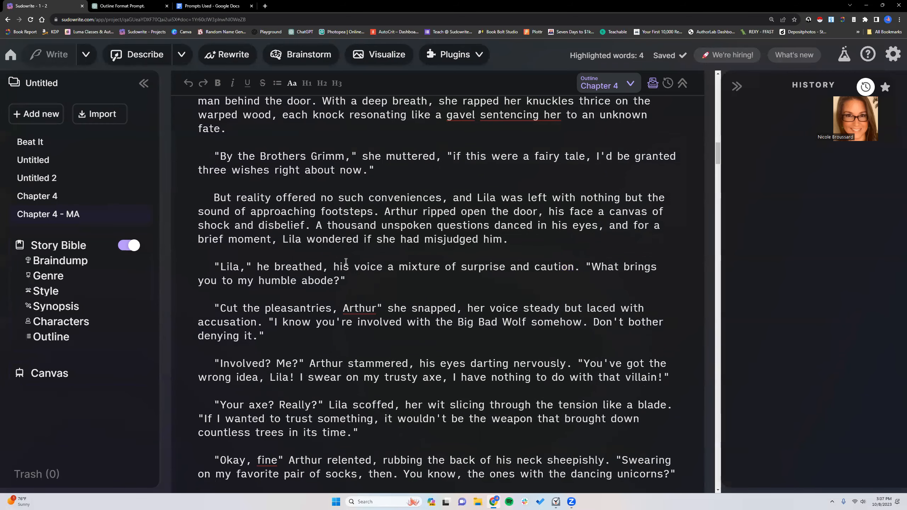
pyautogui.moveTo(334, 267); pyautogui.dragTo(573, 265)
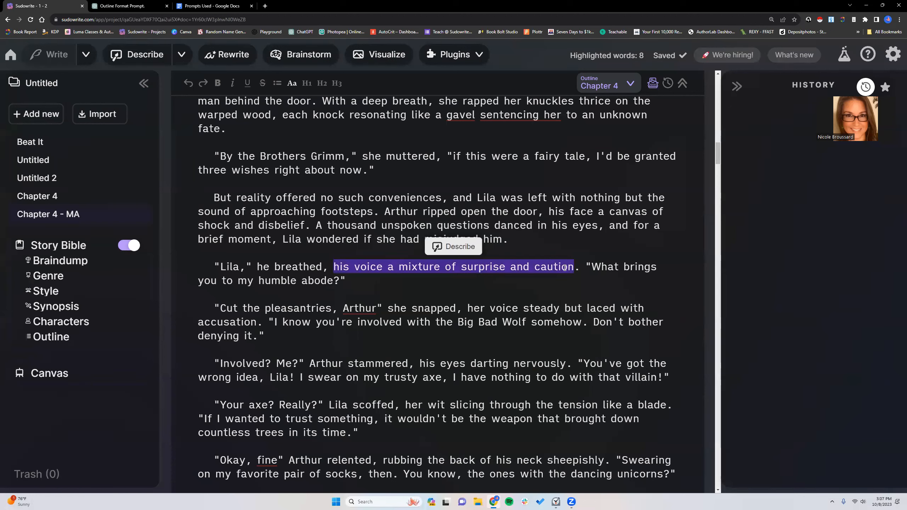
pyautogui.click(361, 283)
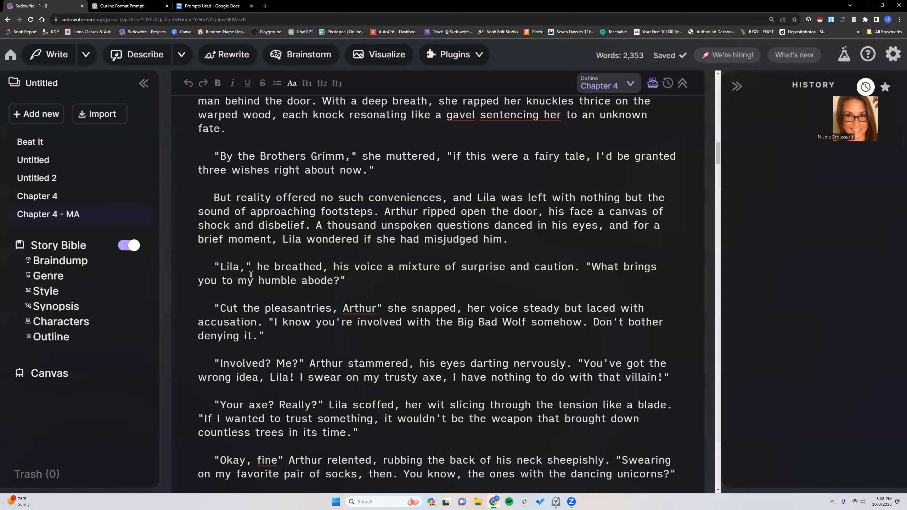
pyautogui.scroll(2, 363, 324)
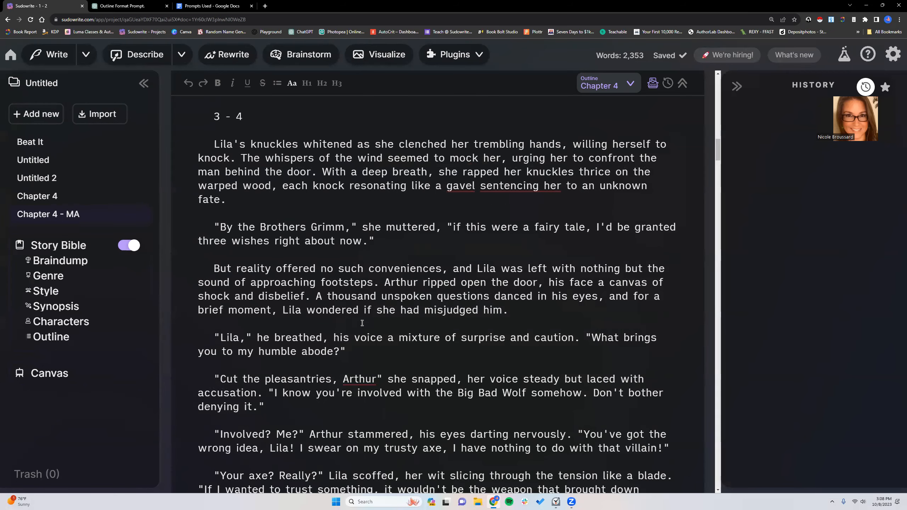
pyautogui.moveTo(335, 338); pyautogui.dragTo(573, 340)
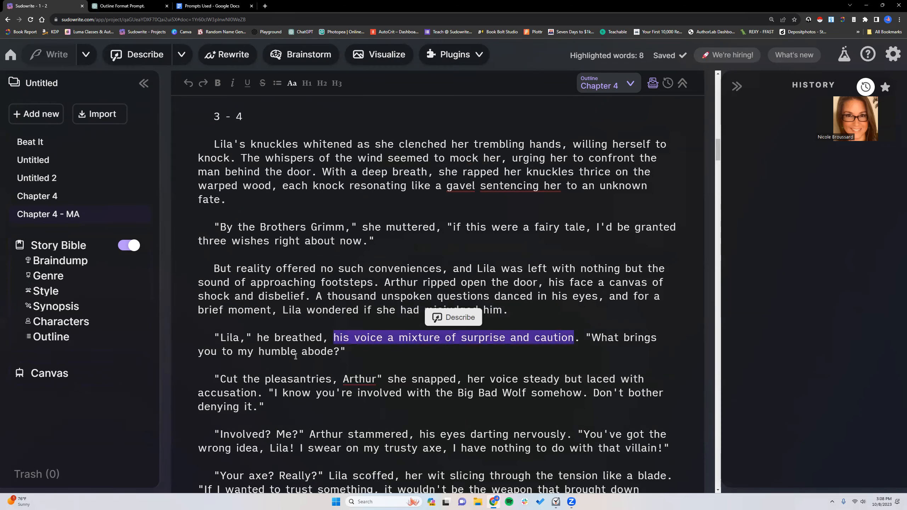
pyautogui.scroll(-1, 389, 190)
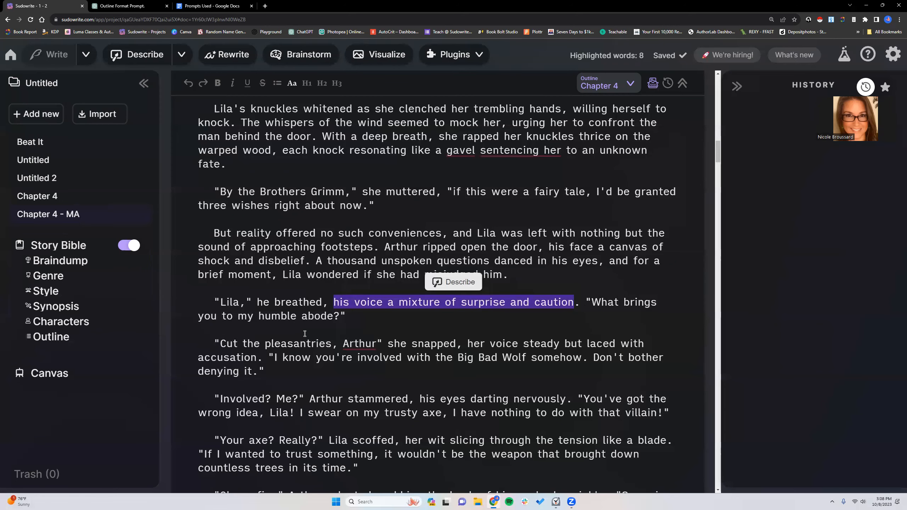
pyautogui.click(357, 315)
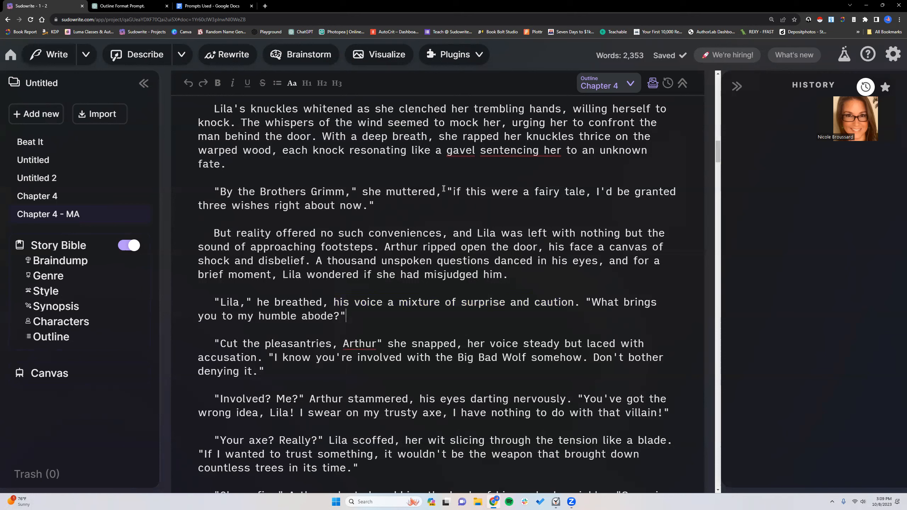
# - Review the humorous dialogue in section "3 - 4", including the Brothers Grimm line and Arthur's favorite socks remark, and skim section "5 - 6"
pyautogui.moveTo(222, 192); pyautogui.dragTo(374, 207)
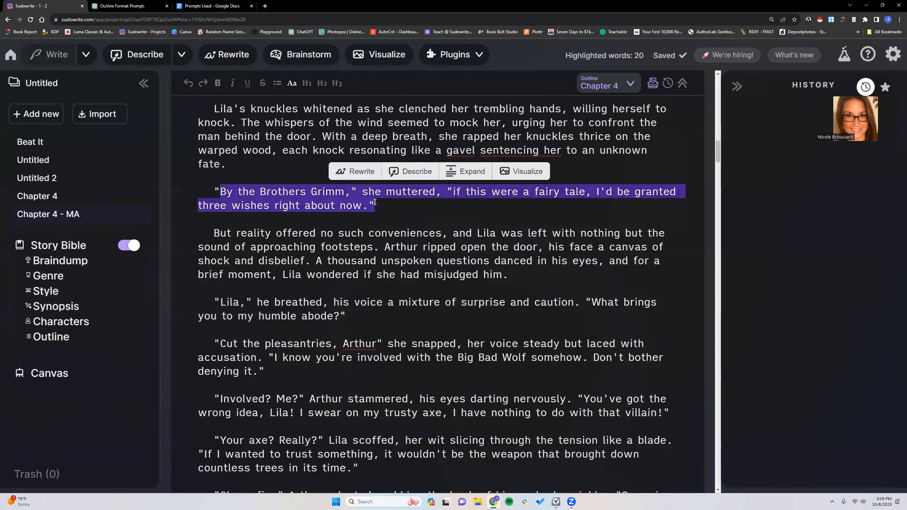
pyautogui.click(418, 211)
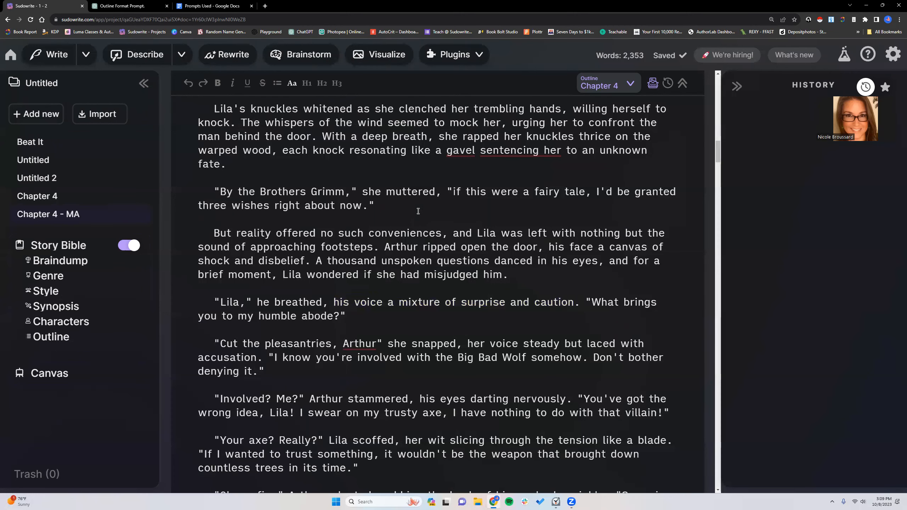
pyautogui.scroll(-1, 418, 211)
pyautogui.scroll(-3, 418, 211)
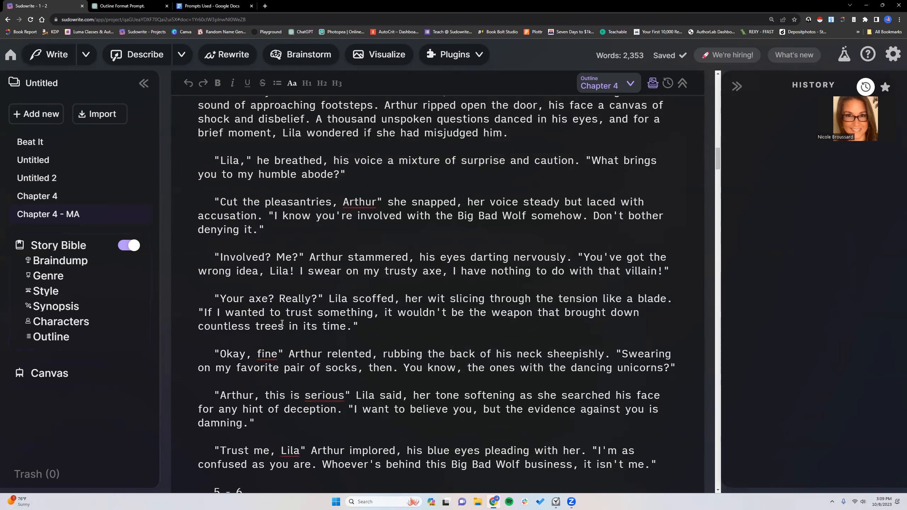
pyautogui.scroll(-3, 284, 323)
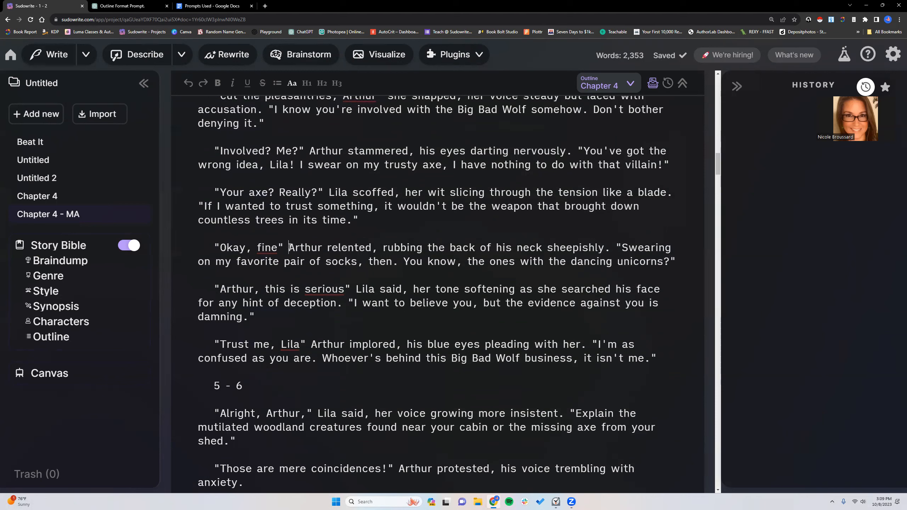
pyautogui.moveTo(290, 247); pyautogui.dragTo(323, 244)
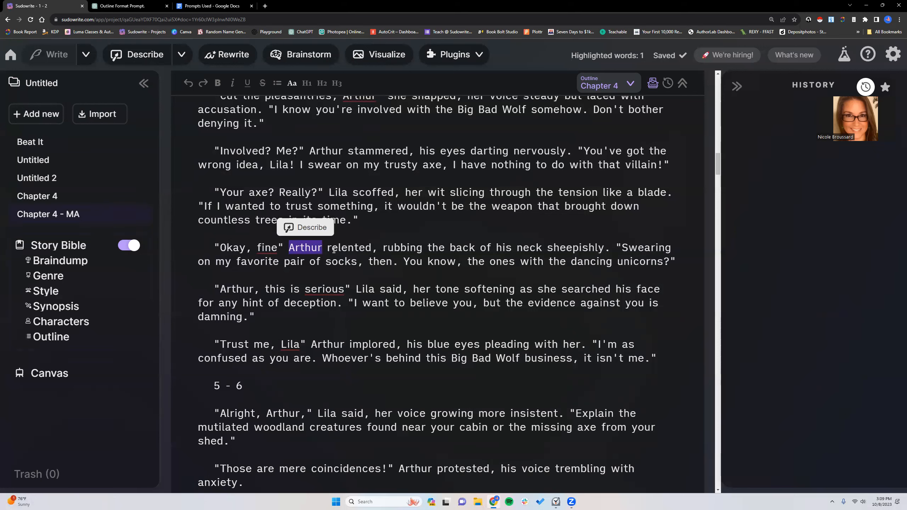
pyautogui.click(468, 262)
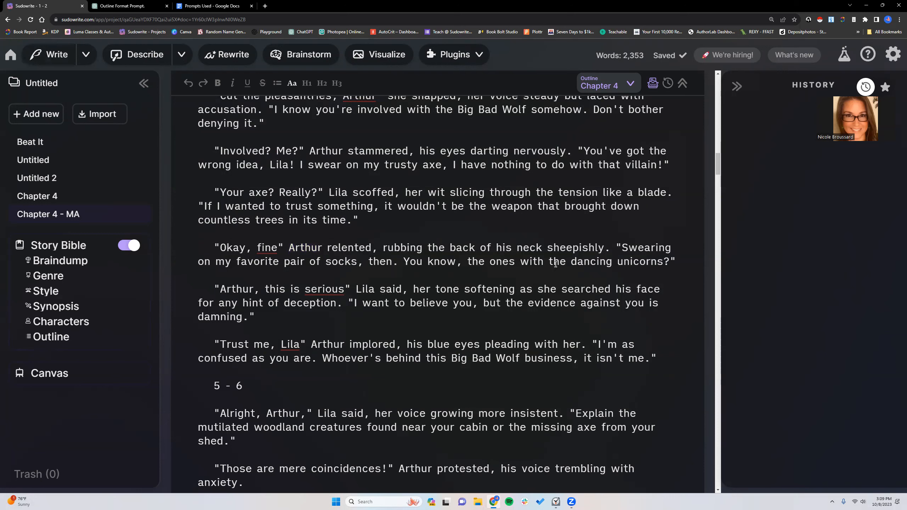
pyautogui.doubleClick(402, 261)
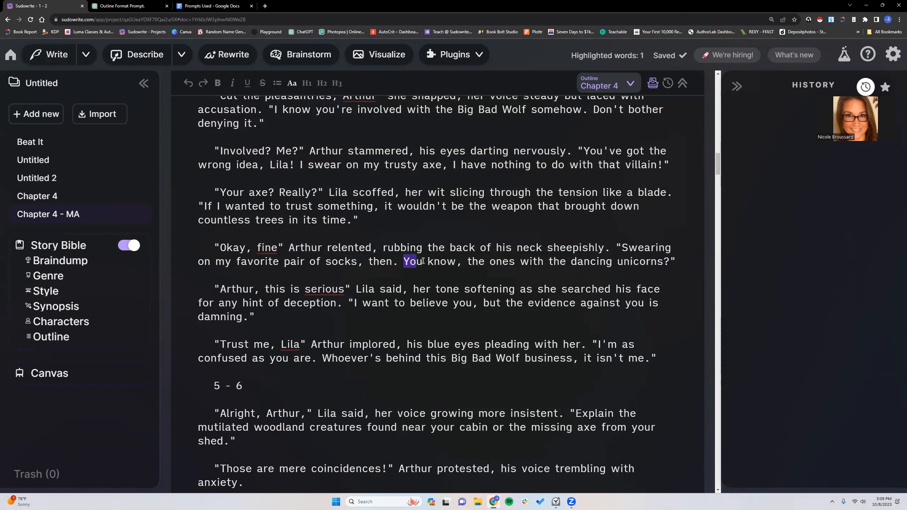
pyautogui.click(589, 249)
pyautogui.moveTo(618, 246); pyautogui.dragTo(670, 263)
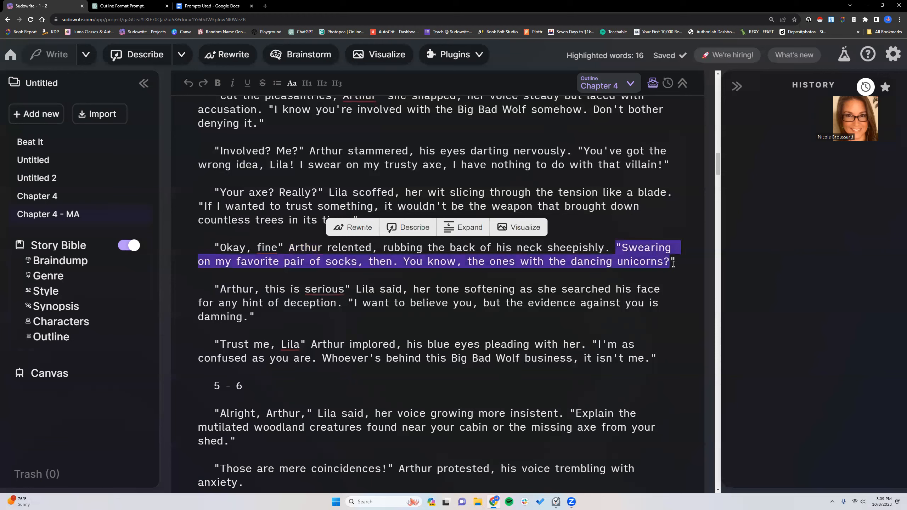
pyautogui.click(623, 276)
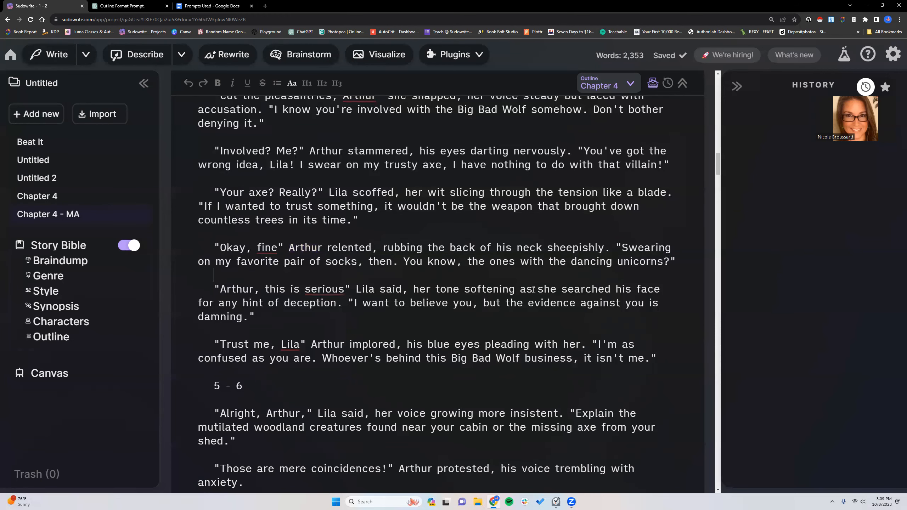
pyautogui.scroll(-6, 385, 332)
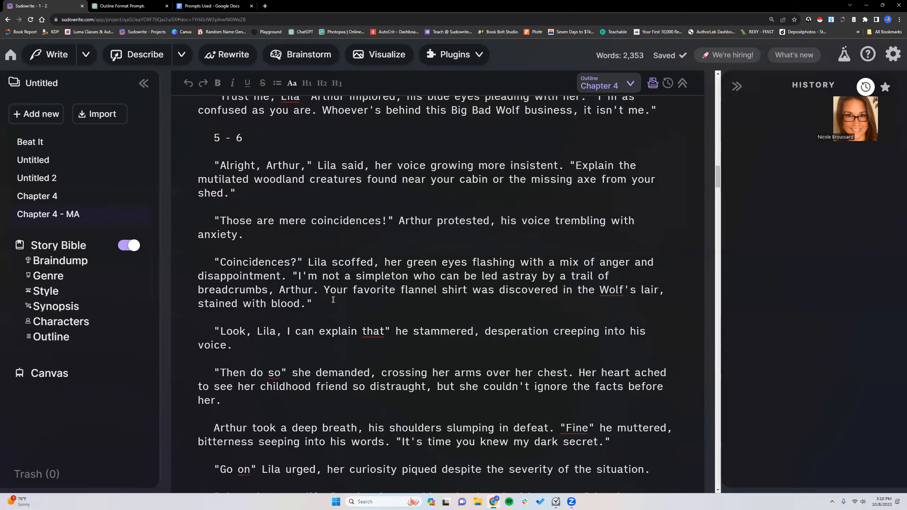
pyautogui.scroll(9, 333, 299)
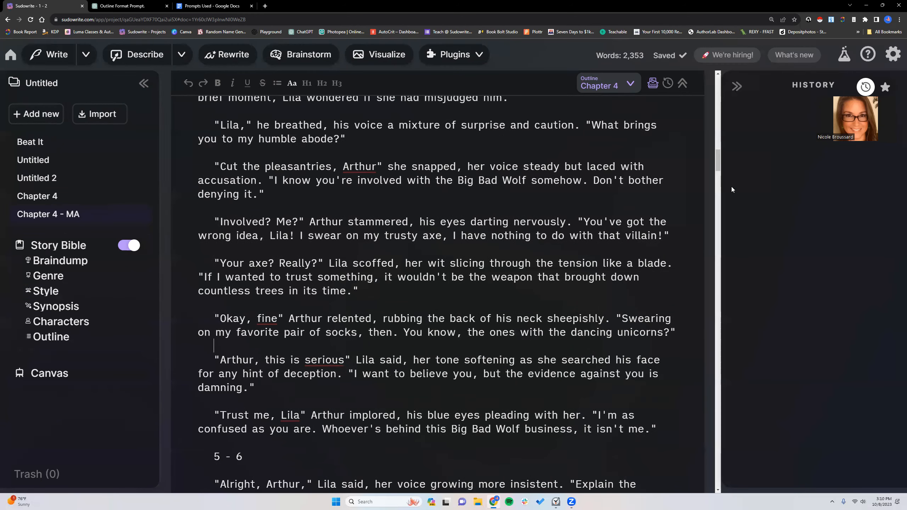
# - Add another document linked to the Chapter 4 outline and paste the copied beats into its empty beats box
pyautogui.moveTo(720, 166); pyautogui.dragTo(714, 91)
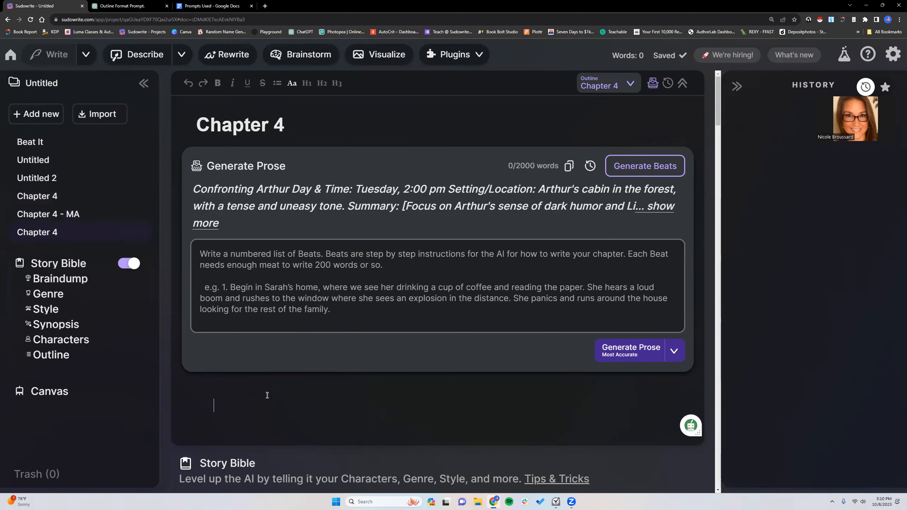
pyautogui.click(278, 265)
pyautogui.rightClick(279, 265)
pyautogui.click(295, 314)
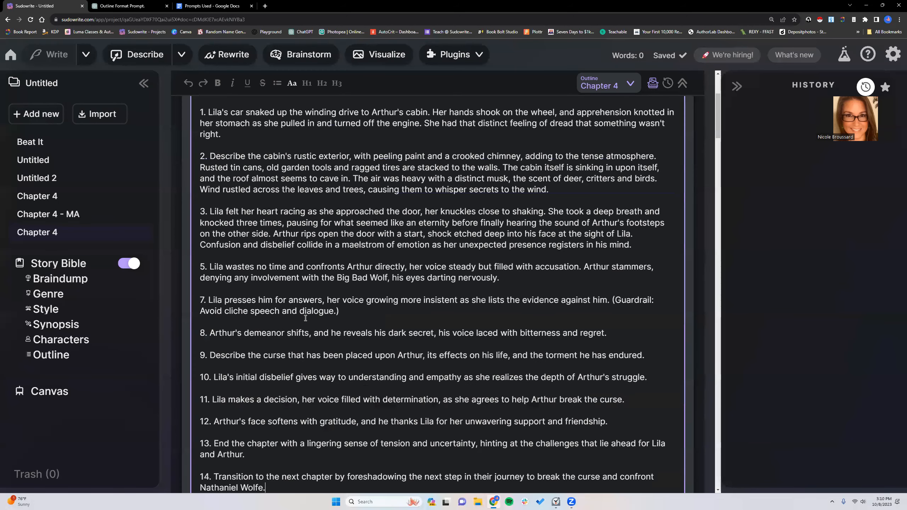
# - Switch the new document's prose mode to Best Prose and generate the chapter from the pasted beats
pyautogui.scroll(-5, 350, 323)
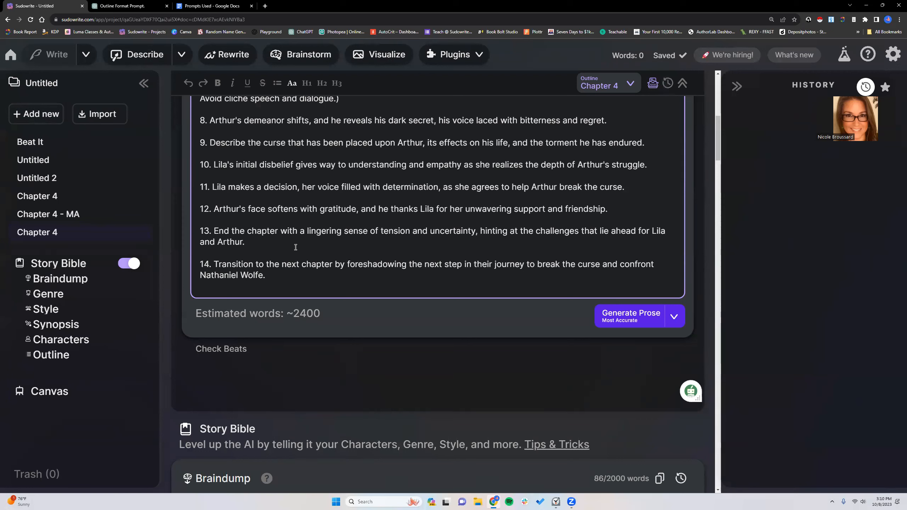
pyautogui.click(673, 316)
pyautogui.click(644, 380)
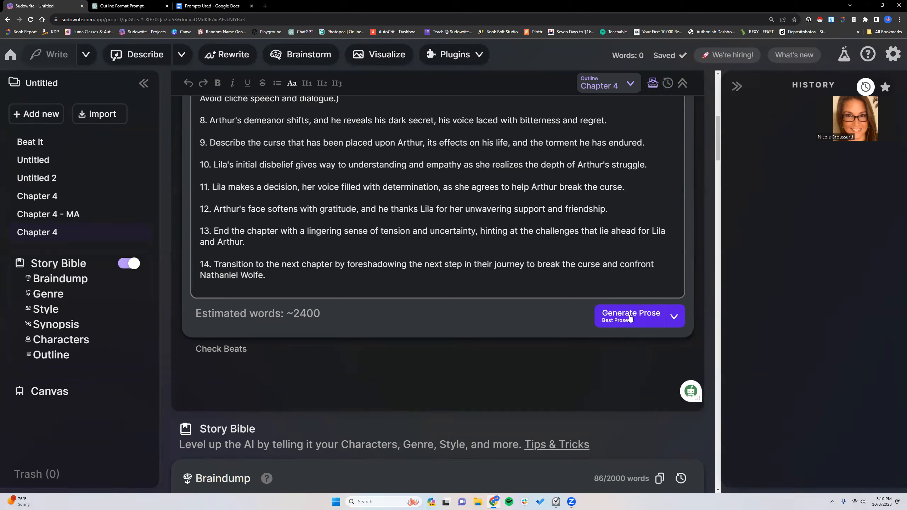
pyautogui.click(631, 318)
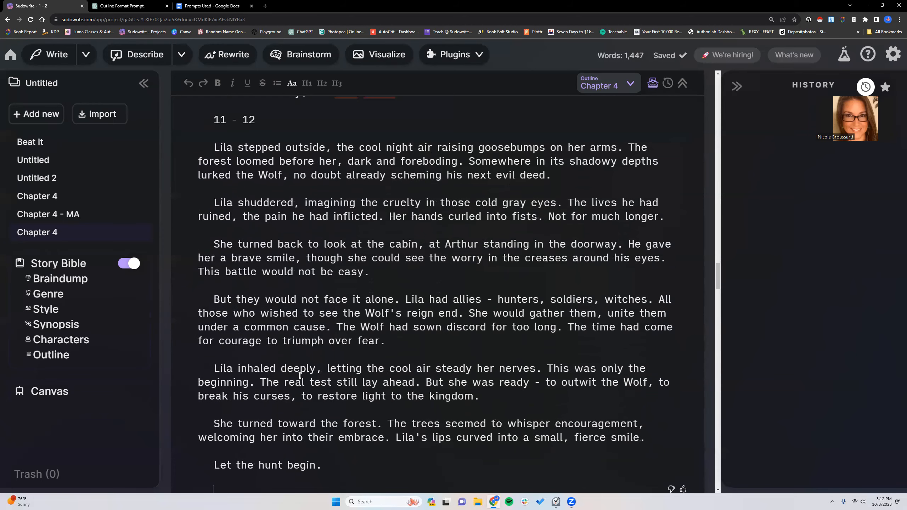
# - Examine the closing paragraphs of the Best Prose version, including the final line "Let the hunt begin."
pyautogui.scroll(-3, 301, 380)
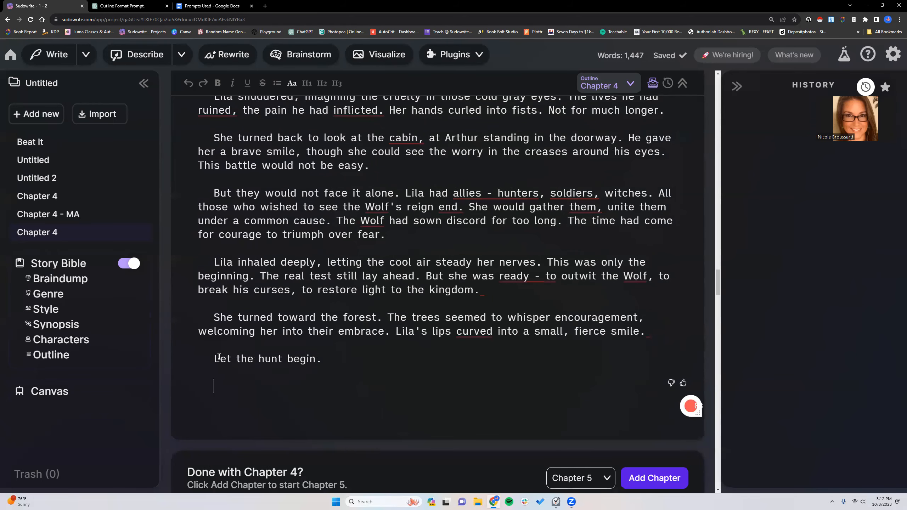
pyautogui.moveTo(217, 357); pyautogui.dragTo(368, 365)
pyautogui.click(368, 365)
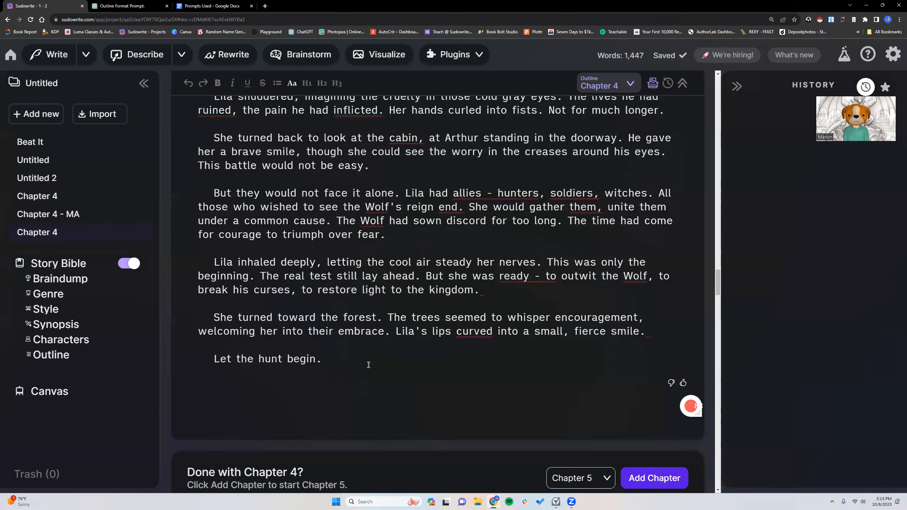
pyautogui.scroll(3, 330, 281)
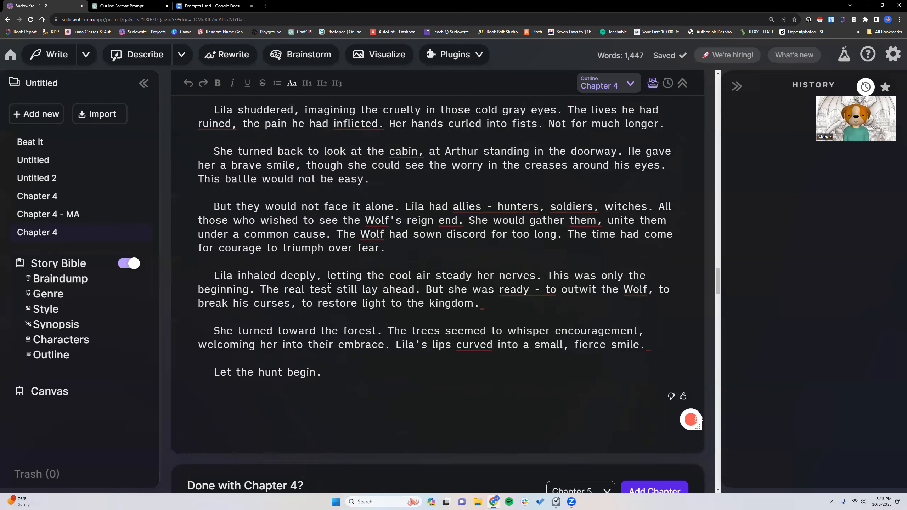
# - Count the words of the whole generated Best Prose chapter text with Word Counter Plus
pyautogui.scroll(-2, 330, 387)
pyautogui.moveTo(331, 405); pyautogui.dragTo(210, 368)
pyautogui.scroll(20, 233, 233)
pyautogui.scroll(15, 231, 211)
pyautogui.scroll(15, 231, 212)
pyautogui.scroll(3, 230, 214)
pyautogui.rightClick(242, 369)
pyautogui.click(282, 350)
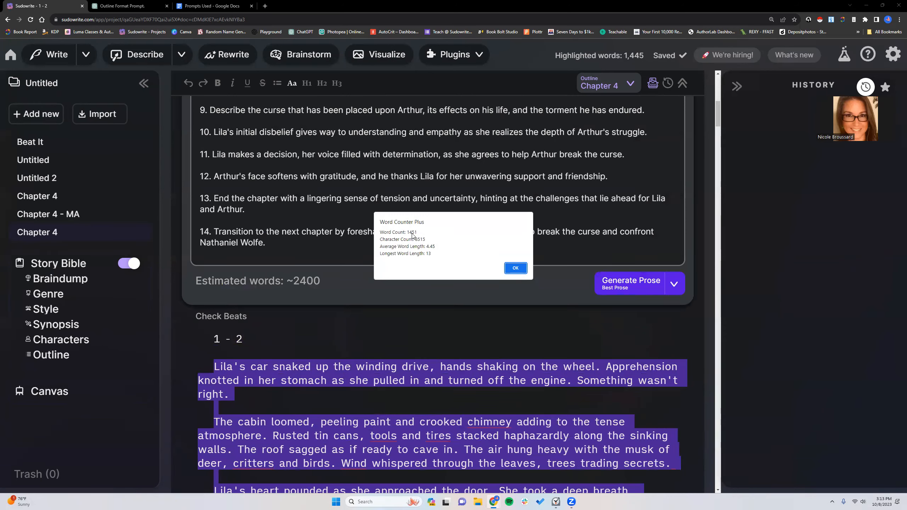
pyautogui.click(516, 267)
# - Review the Best Prose version from section "1 - 2" through the start of "5 - 6", checking how Lila and Arthur's dialogue reads
pyautogui.scroll(-3, 320, 365)
pyautogui.scroll(-2, 328, 286)
pyautogui.click(340, 215)
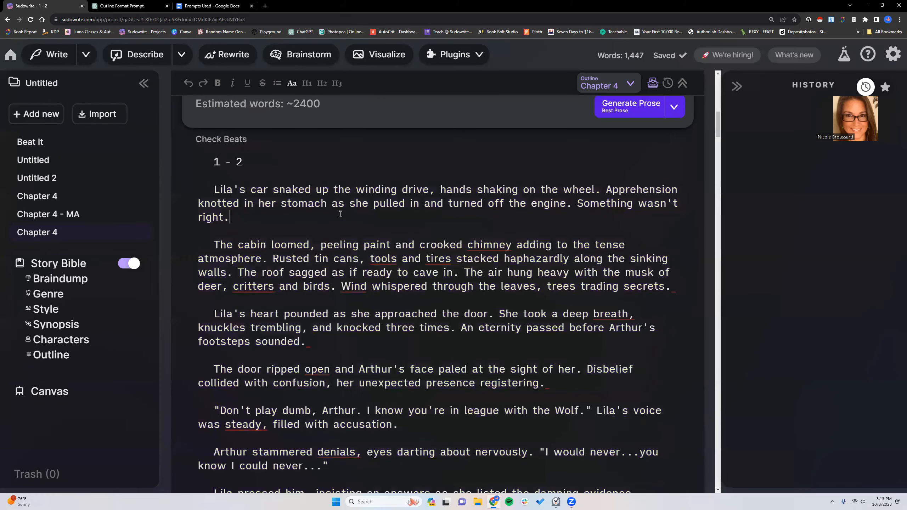
pyautogui.scroll(-1, 343, 299)
pyautogui.scroll(-5, 342, 298)
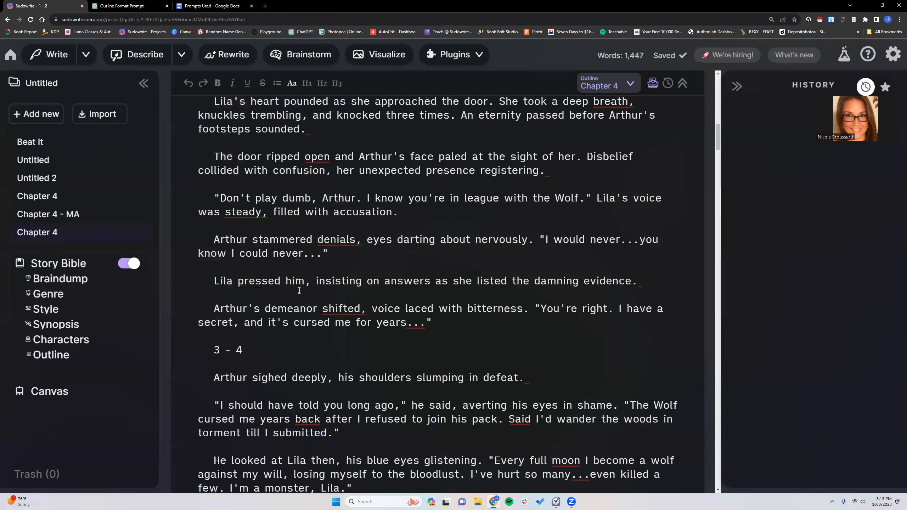
pyautogui.scroll(-5, 300, 290)
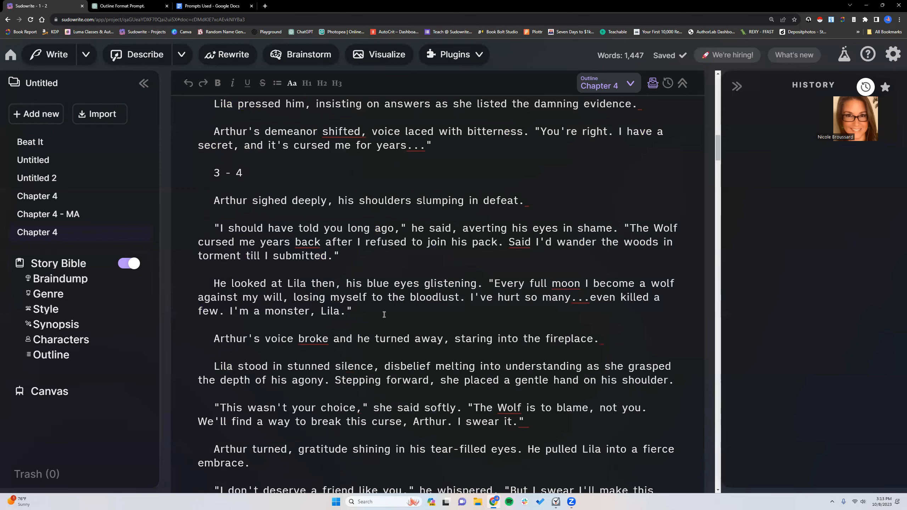
pyautogui.scroll(-3, 384, 314)
pyautogui.scroll(-2, 384, 314)
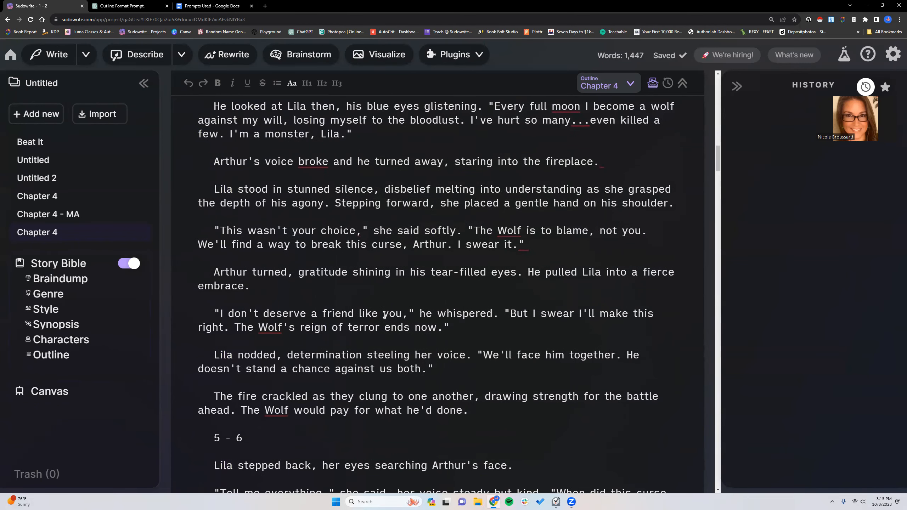
pyautogui.scroll(-1, 384, 314)
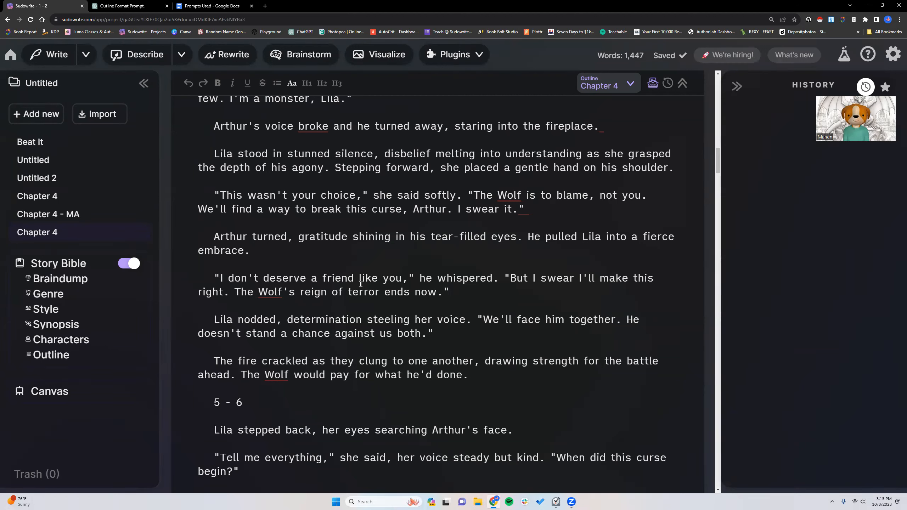
pyautogui.scroll(3, 361, 284)
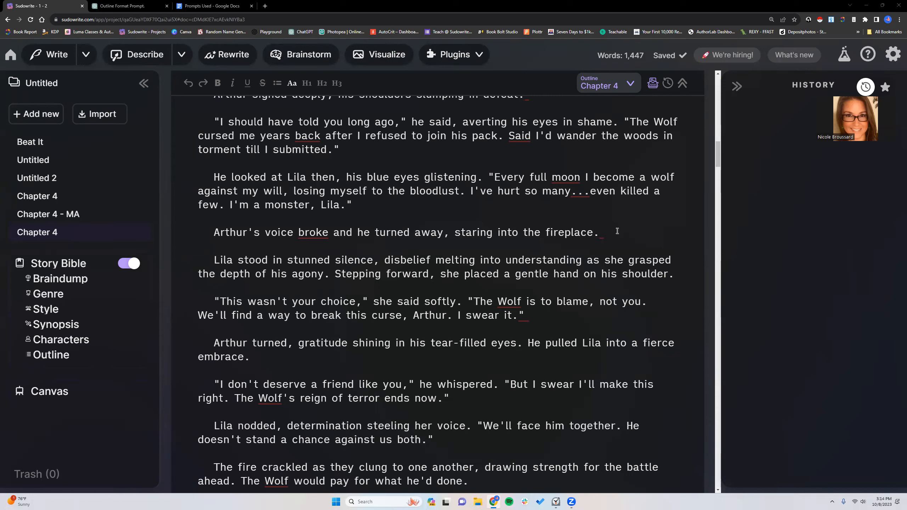
# - Search the Best Prose chapter for exclamation marks ("!") and close the search
pyautogui.hotkey('ctrl', 'f')
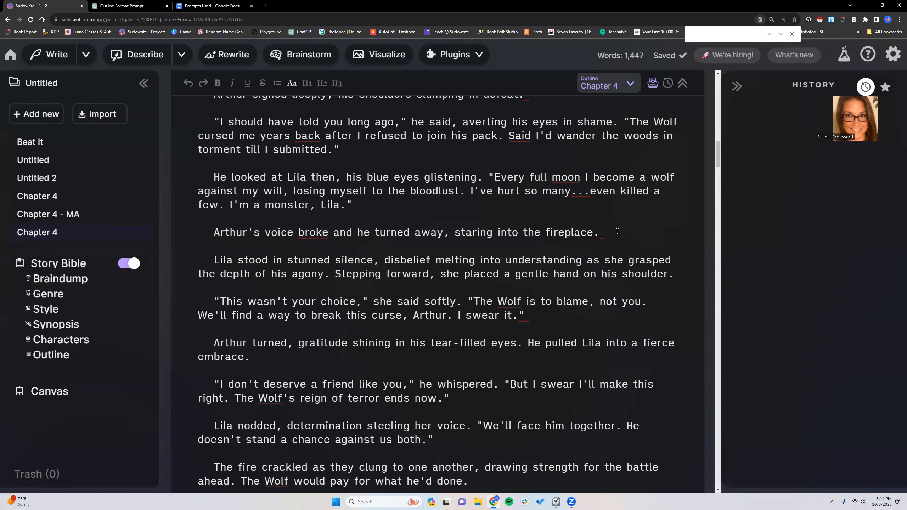
pyautogui.write('!')
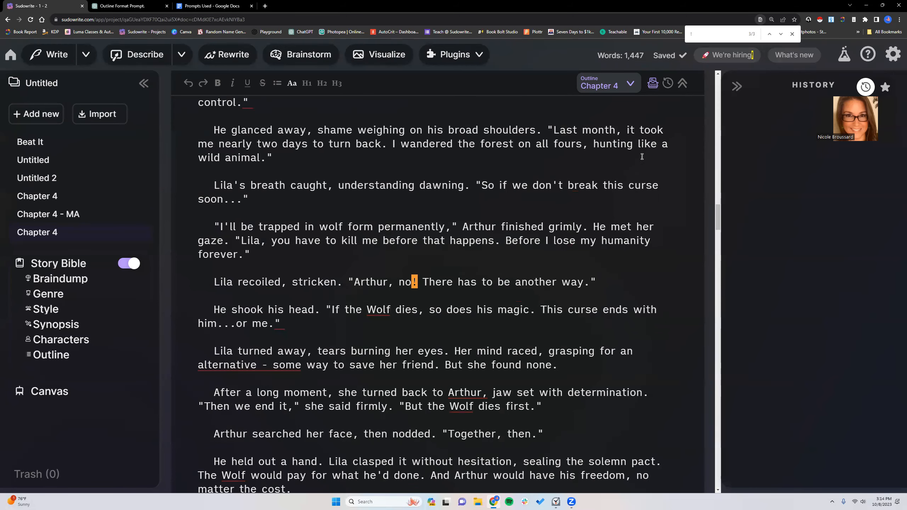
pyautogui.scroll(-1, 537, 182)
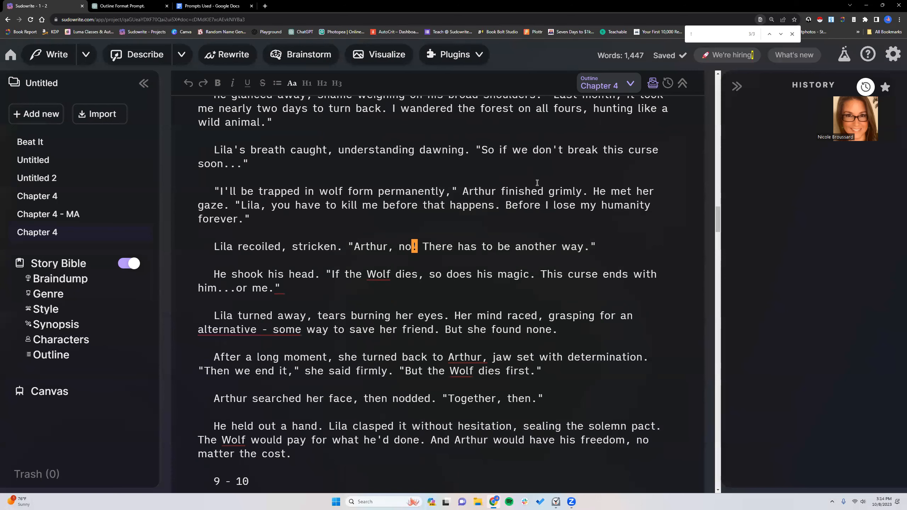
pyautogui.click(792, 33)
pyautogui.click(456, 205)
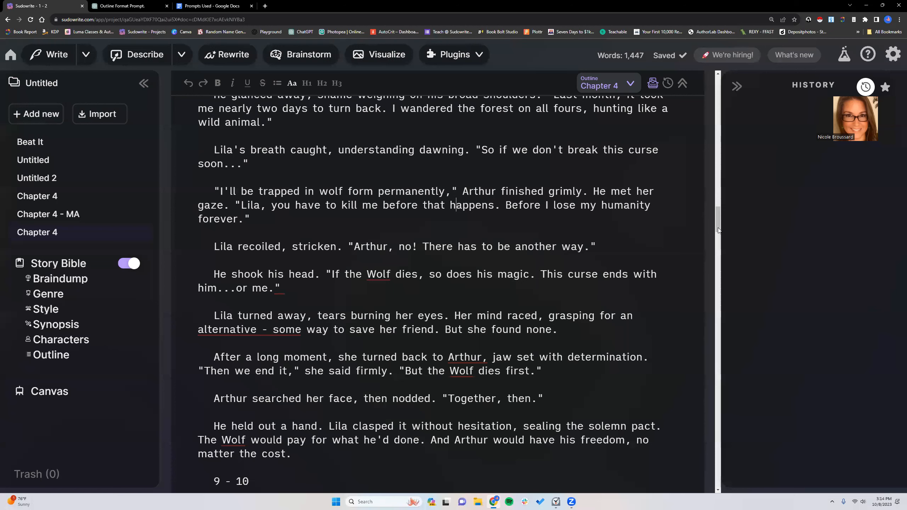
# - Rename the Best Prose document as "Chapter 4 - BP"
pyautogui.click(140, 232)
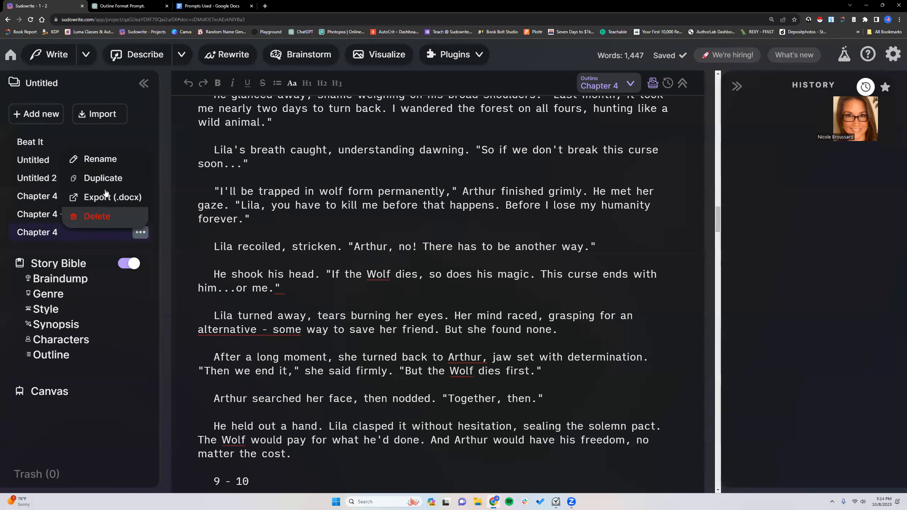
pyautogui.click(106, 168)
pyautogui.write('- BP')
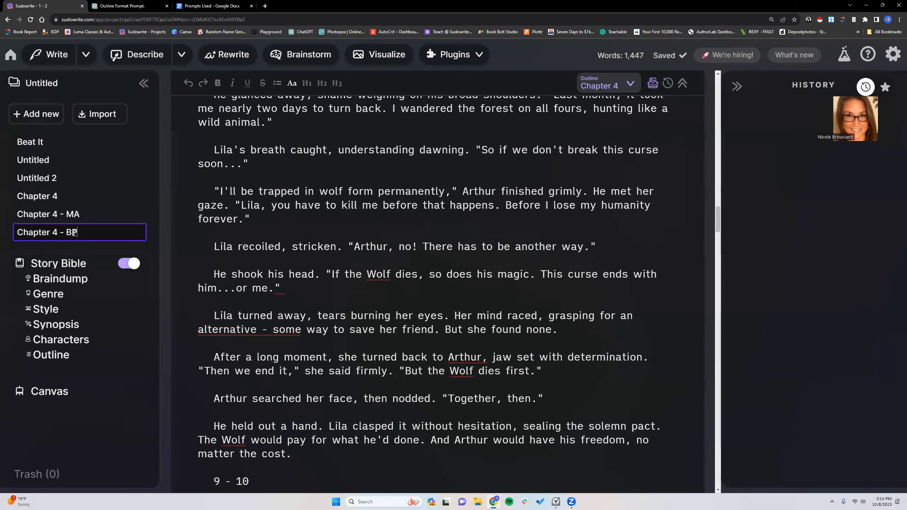
# - Open the "Chapter 4 - MA" document and step through its exclamation marks with a page search for "!"
pyautogui.click(85, 212)
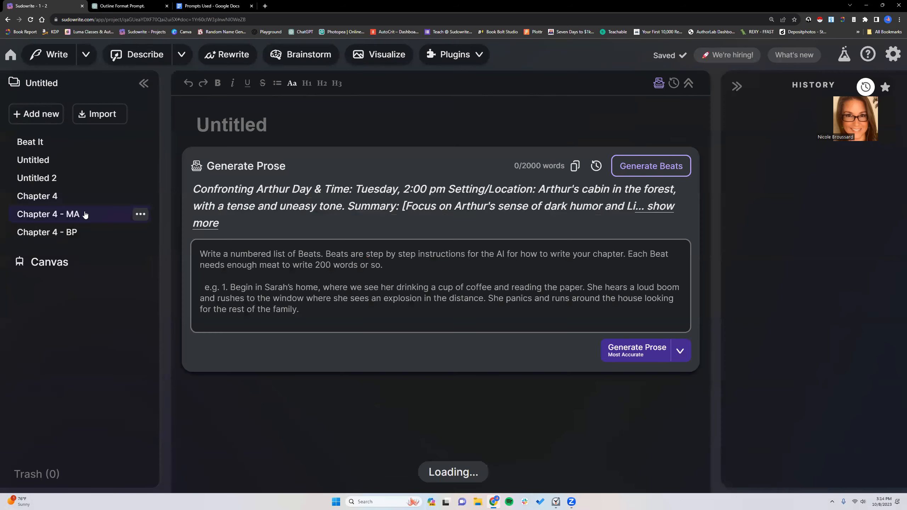
pyautogui.scroll(-15, 529, 295)
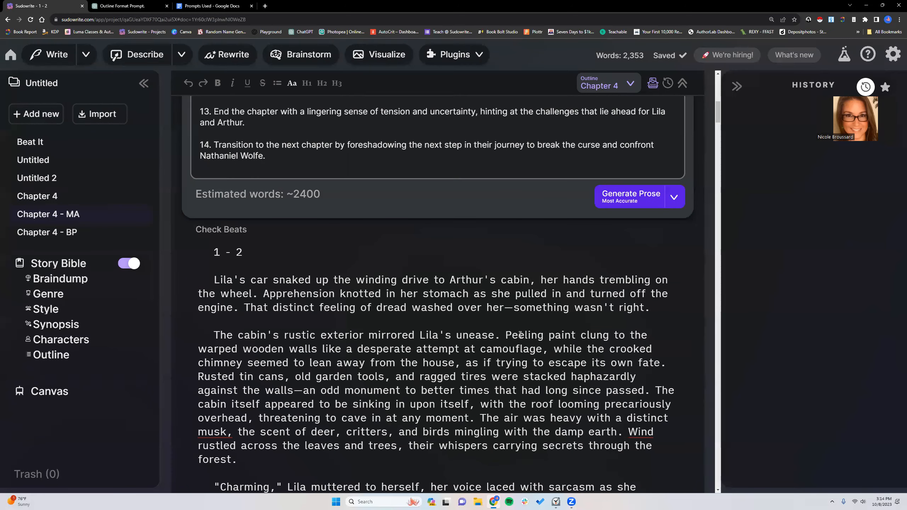
pyautogui.hotkey('ctrl', 'f')
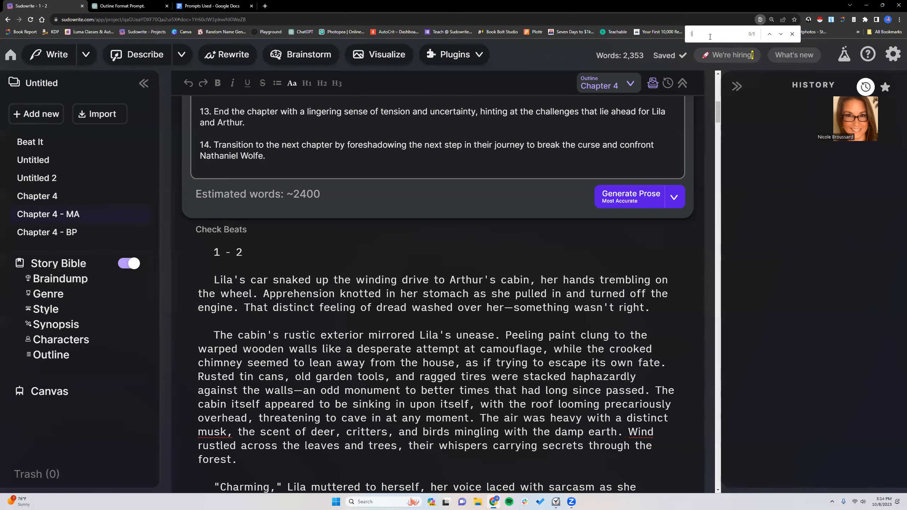
pyautogui.click(781, 34)
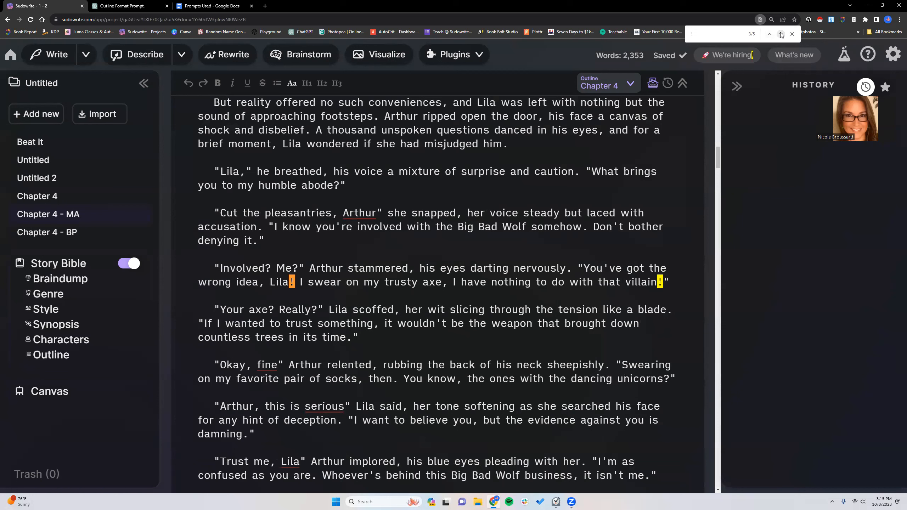
pyautogui.click(769, 35)
pyautogui.click(770, 35)
# - Open the original Chapter 4 document, switch to the "Prompts Used" Google Doc and check its Genre and Style prompts
pyautogui.click(77, 197)
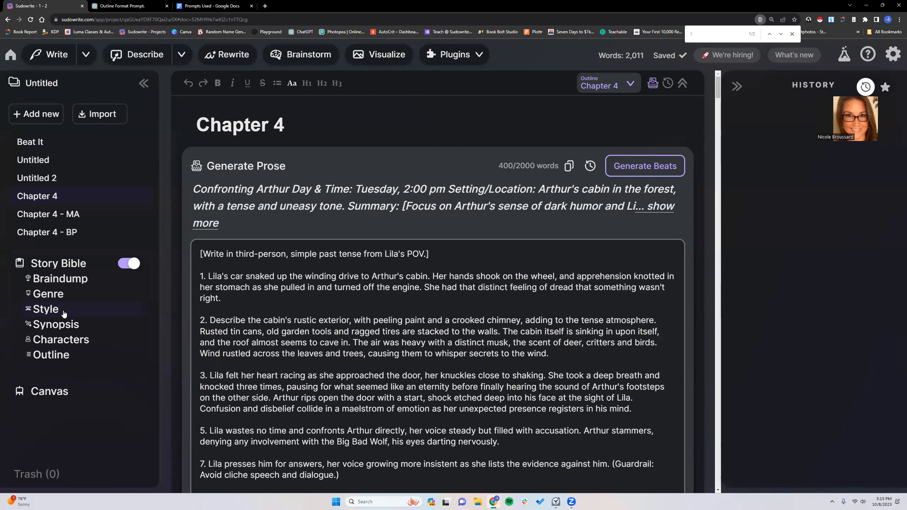
pyautogui.click(572, 355)
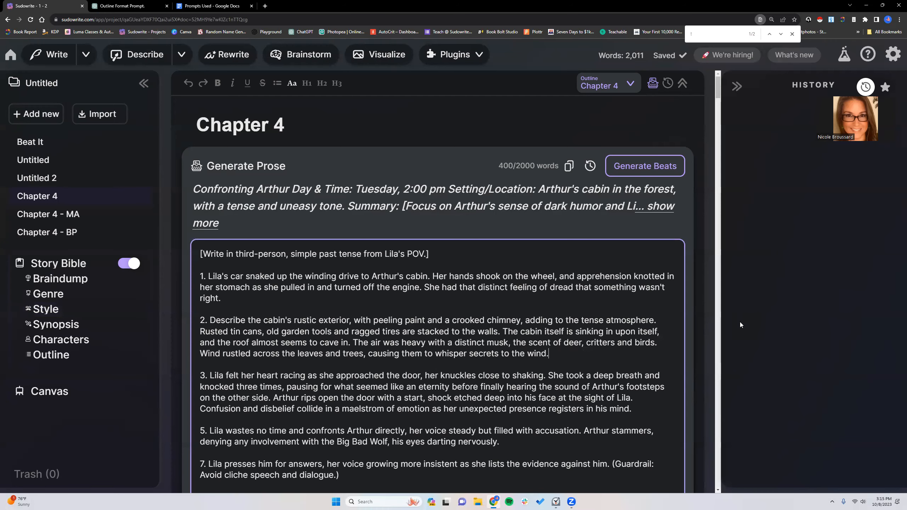
pyautogui.click(213, 6)
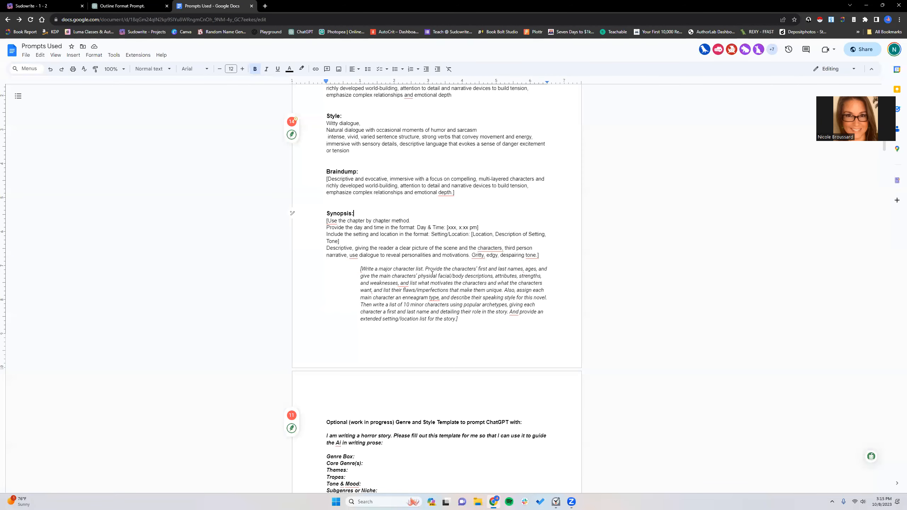
pyautogui.scroll(3, 406, 215)
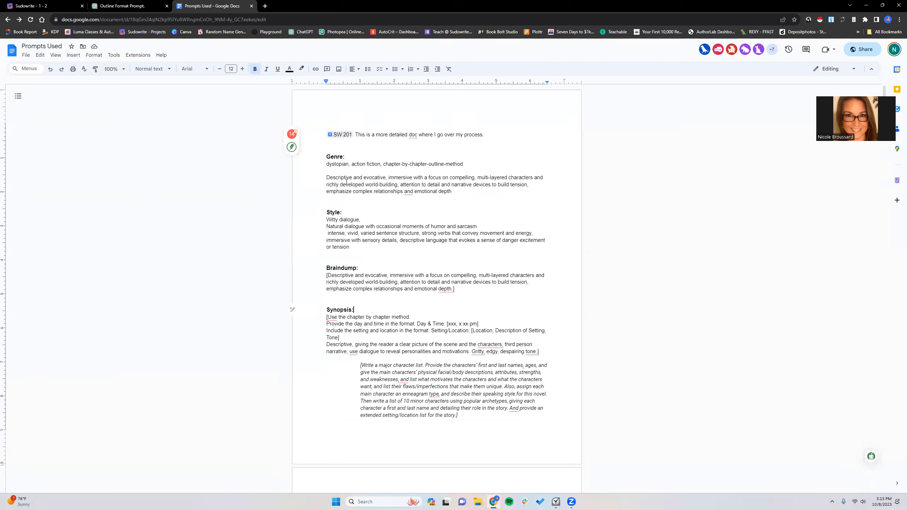
# - Copy the Story Bible's Genre text from Sudowrite and paste it over the "dystopian, action fiction" line in the "Prompts Used" Google Doc
pyautogui.click(26, 6)
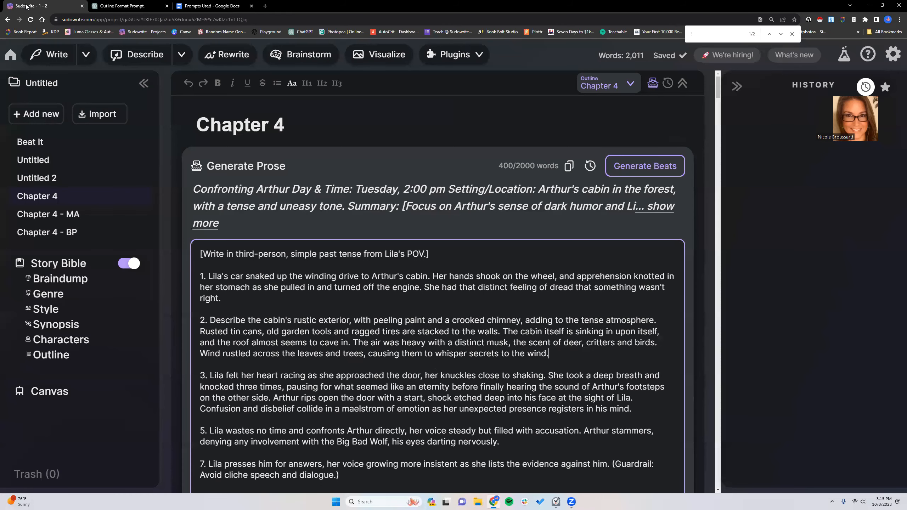
pyautogui.click(58, 297)
pyautogui.moveTo(188, 119); pyautogui.dragTo(350, 162)
pyautogui.press('super+c')
pyautogui.rightClick(294, 141)
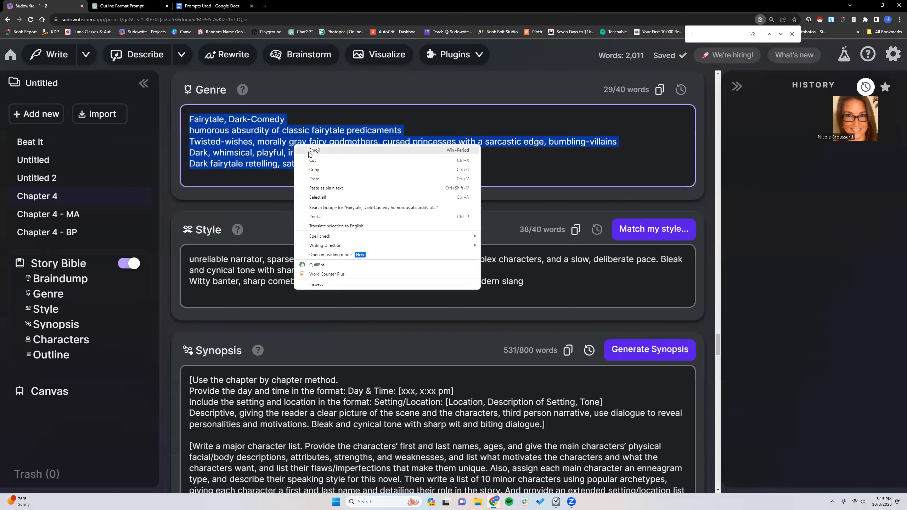
pyautogui.click(315, 169)
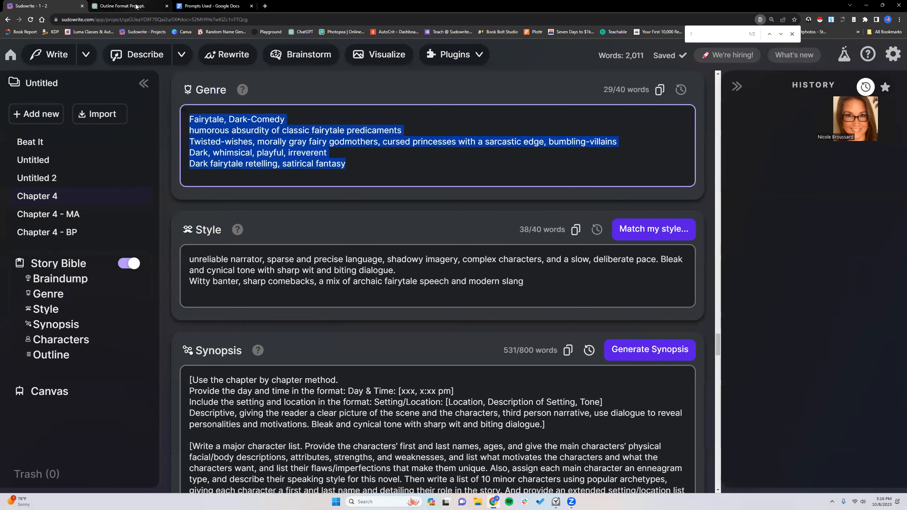
pyautogui.click(212, 6)
pyautogui.moveTo(326, 163); pyautogui.dragTo(472, 163)
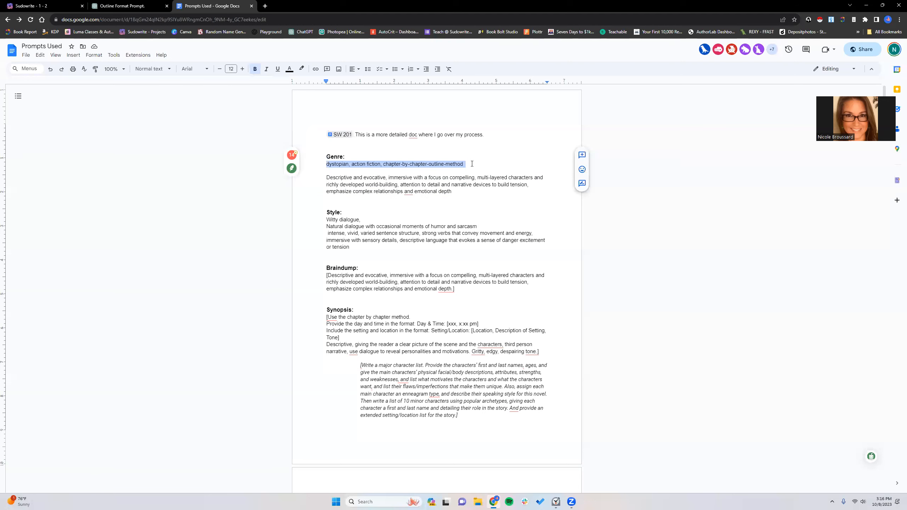
pyautogui.rightClick(472, 163)
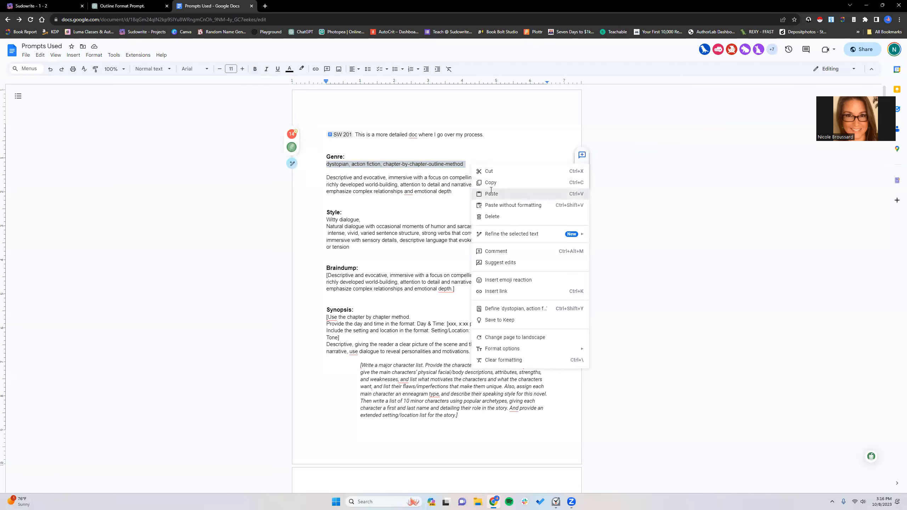
pyautogui.click(467, 194)
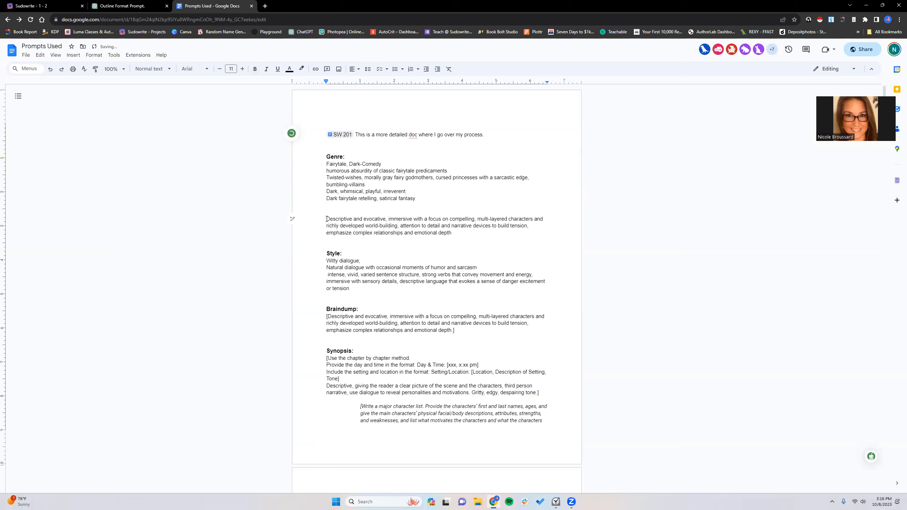
# - Delete the "Descriptive and evocative" paragraph and surplus blank lines from the Genre section
pyautogui.moveTo(324, 219); pyautogui.dragTo(454, 232)
pyautogui.press('BackSpace')
pyautogui.press('BackSpace')
pyautogui.press('BackSpace')
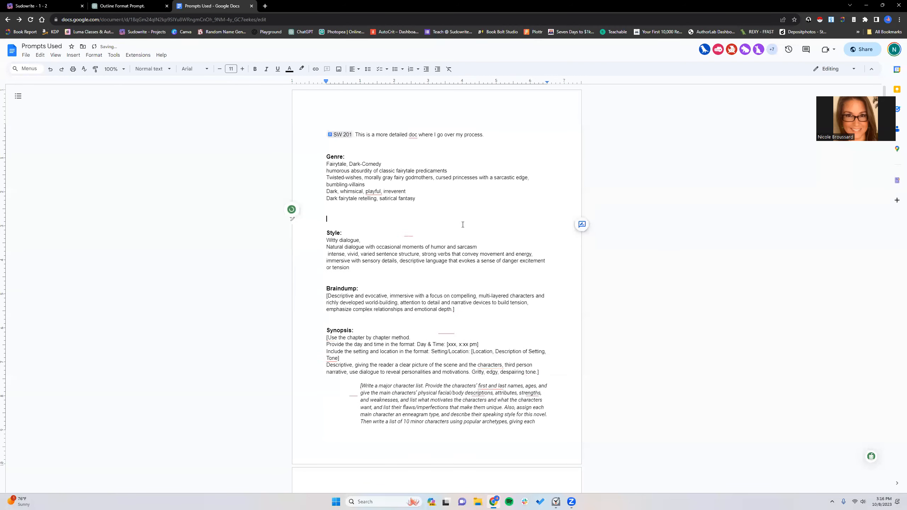
# - Copy the Story Bible's Style text from Sudowrite and paste it over the whole Style section text in "Prompts Used"
pyautogui.click(77, 13)
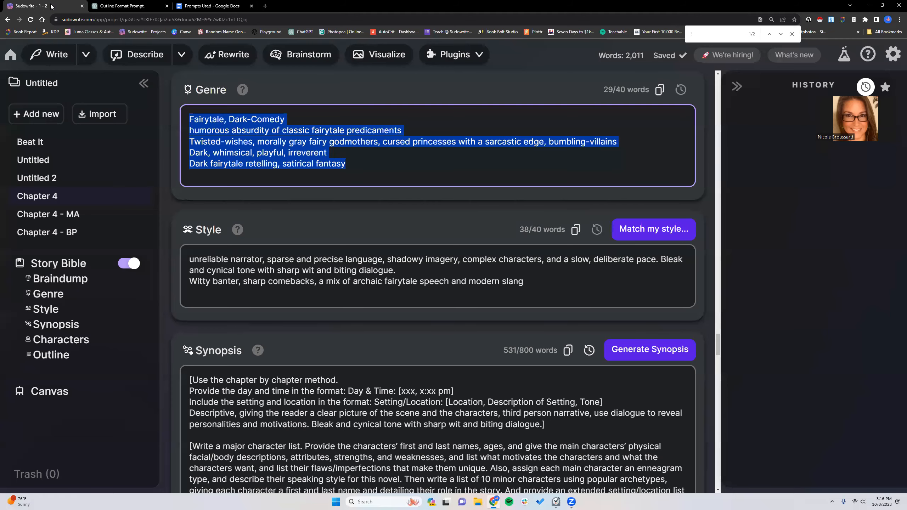
pyautogui.click(581, 232)
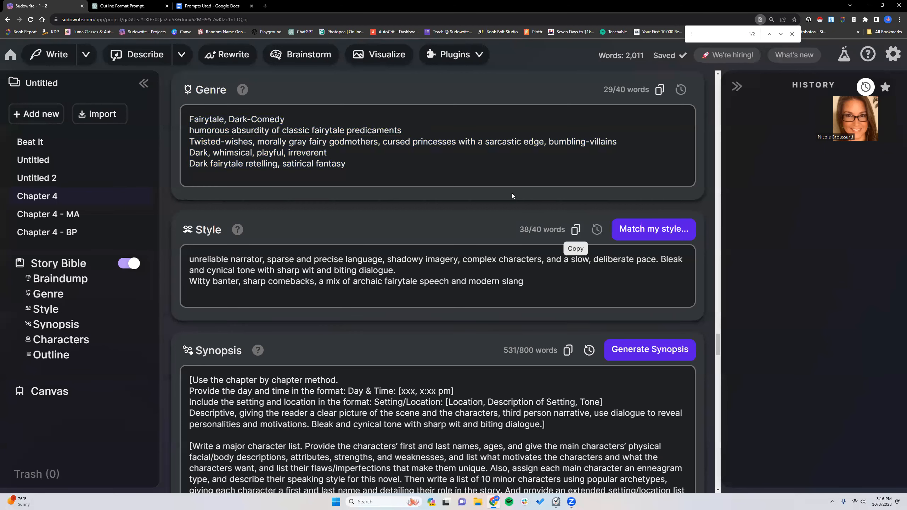
pyautogui.click(211, 6)
pyautogui.moveTo(324, 226); pyautogui.dragTo(357, 261)
pyautogui.click(339, 233)
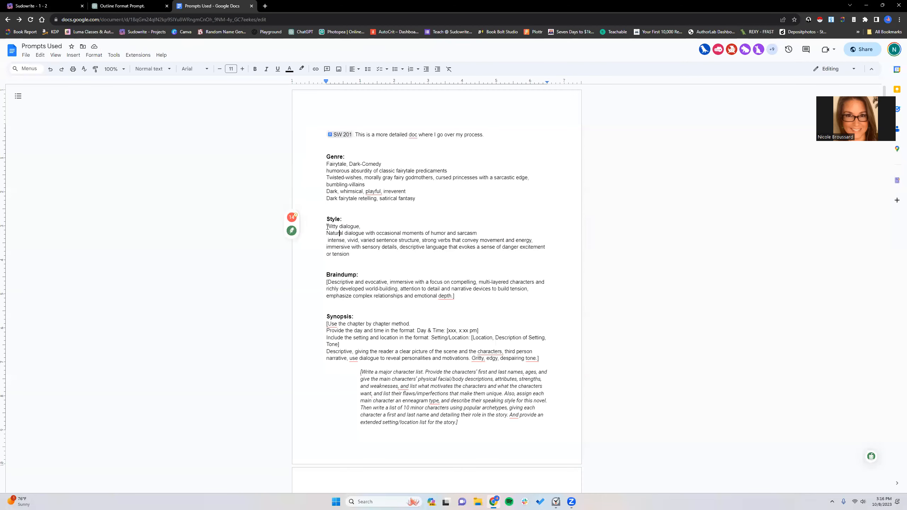
pyautogui.moveTo(327, 227); pyautogui.dragTo(350, 255)
pyautogui.rightClick(355, 244)
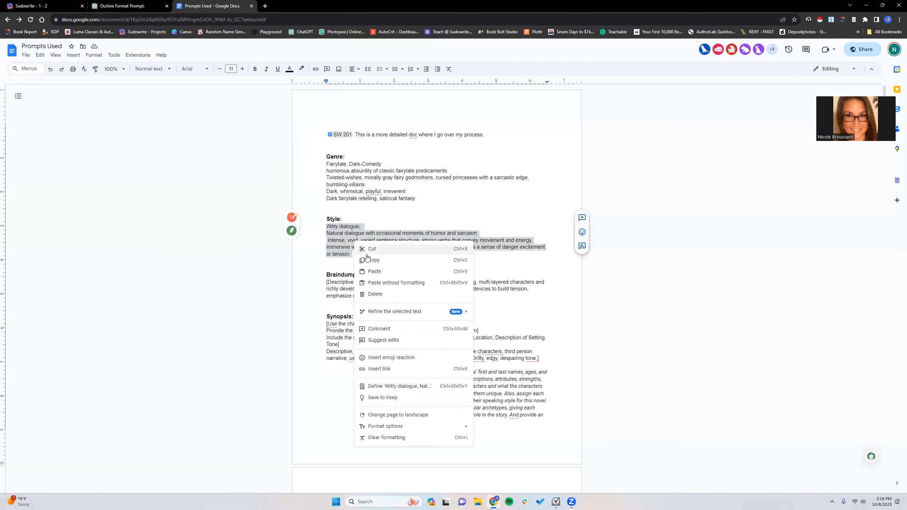
pyautogui.click(367, 271)
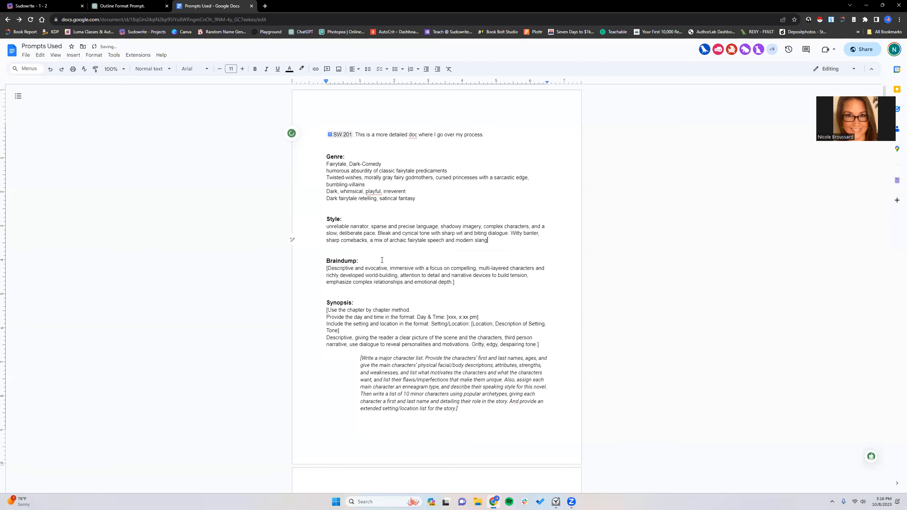
# - Copy the sharing link of the "Prompts Used" document and close its sharing settings
pyautogui.scroll(-1, 382, 260)
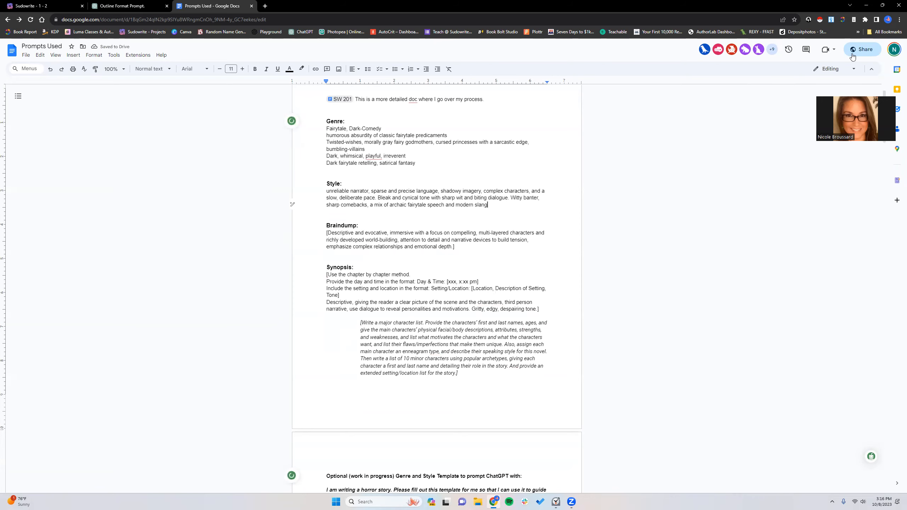
pyautogui.click(864, 49)
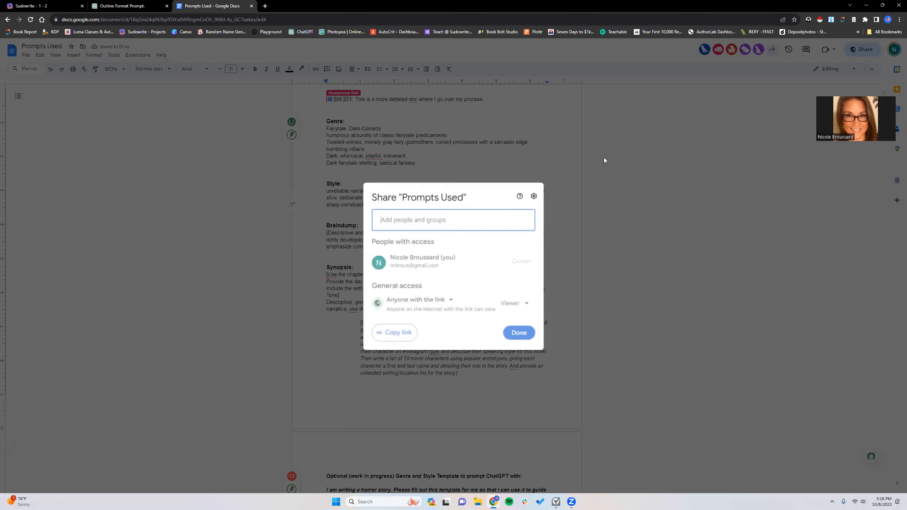
pyautogui.click(396, 332)
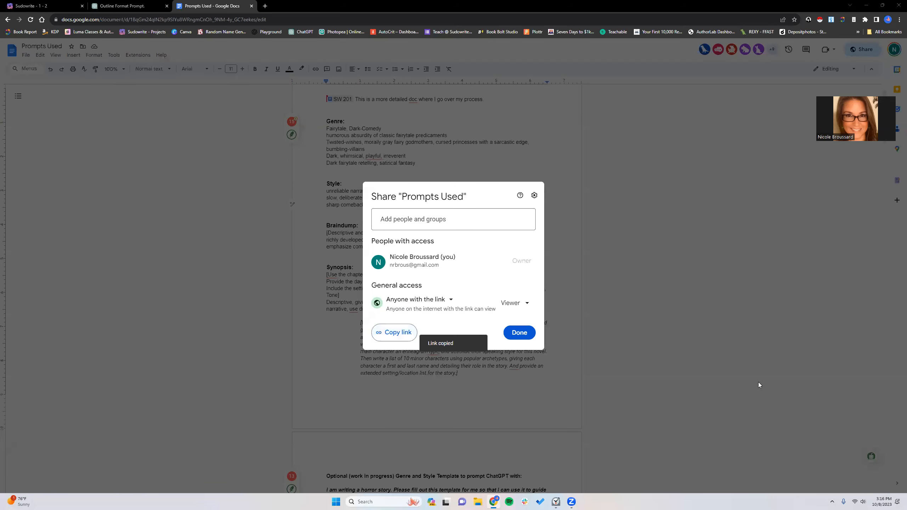
pyautogui.click(510, 338)
# - Switch to ChatGPT and copy a share link to the "Outline Format Prompt." chat
pyautogui.click(125, 6)
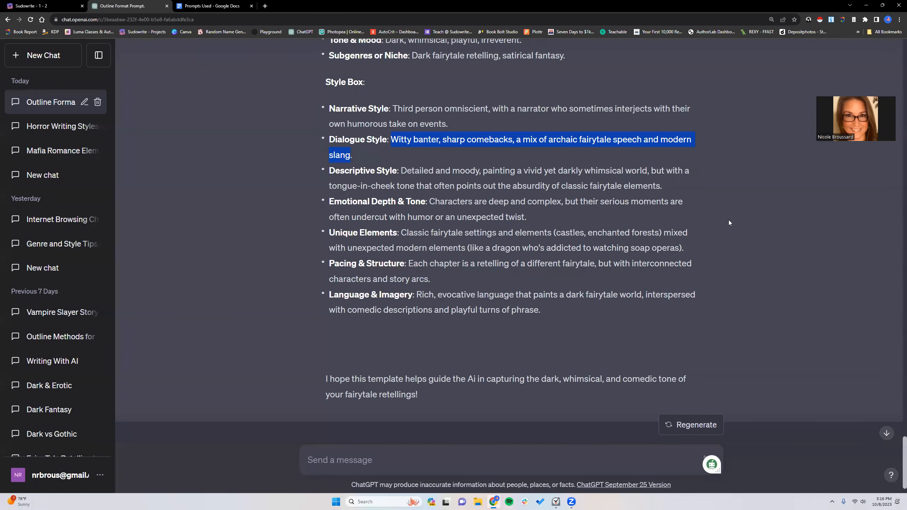
pyautogui.scroll(10, 879, 59)
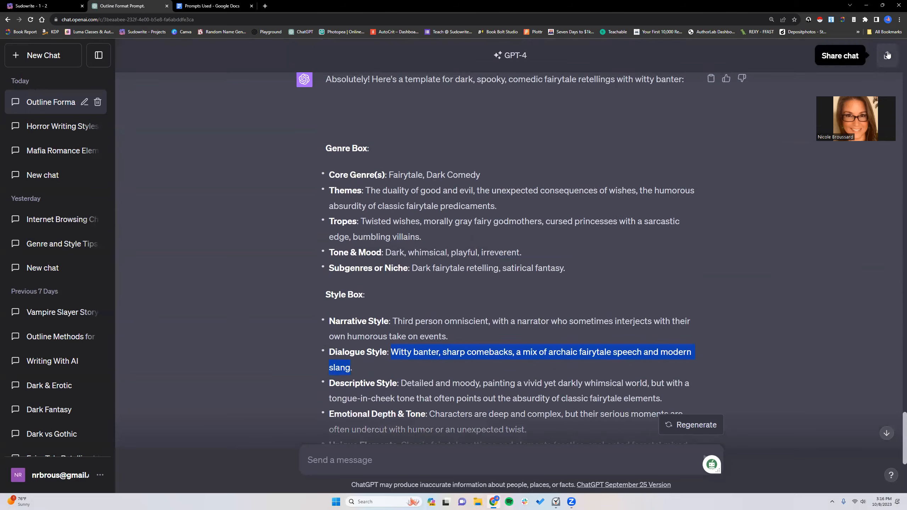
pyautogui.click(888, 56)
pyautogui.click(531, 396)
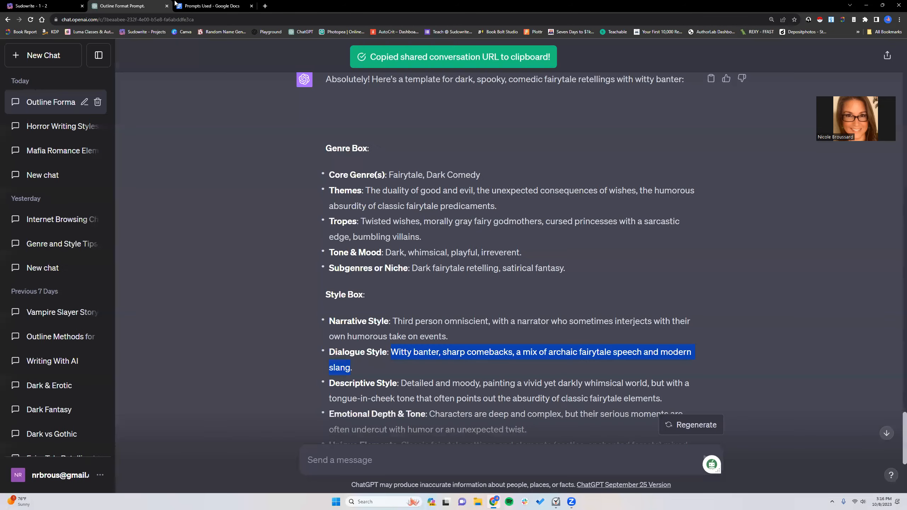
# - Return to the "Prompts Used" Google Doc, add blank lines below the SW 201 line and paste the ChatGPT share link there
pyautogui.click(191, 5)
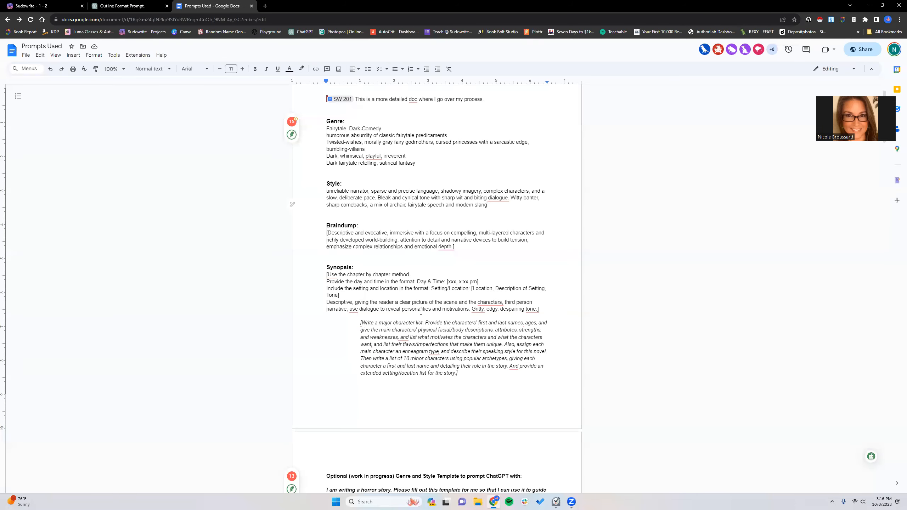
pyautogui.scroll(1, 421, 312)
pyautogui.click(342, 135)
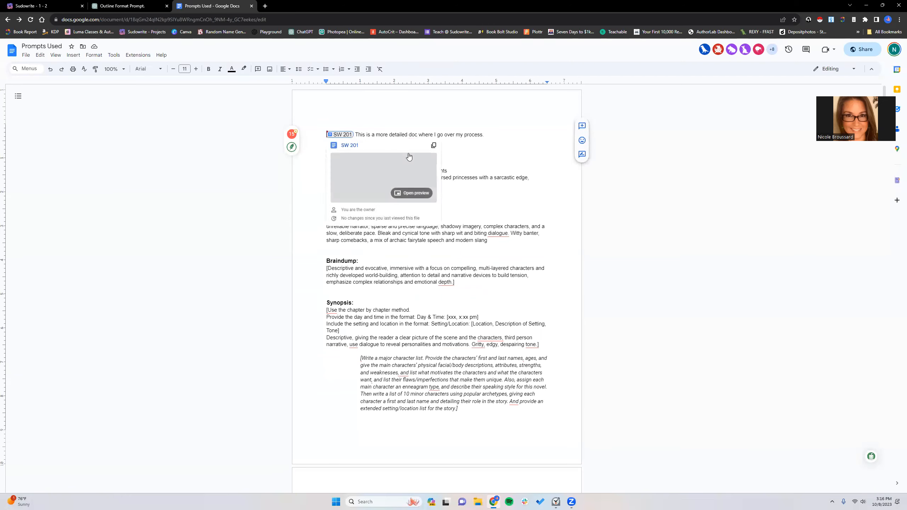
pyautogui.click(469, 135)
pyautogui.click(493, 134)
pyautogui.press('Return')
pyautogui.press('Return')
pyautogui.press('Return')
pyautogui.press('Return')
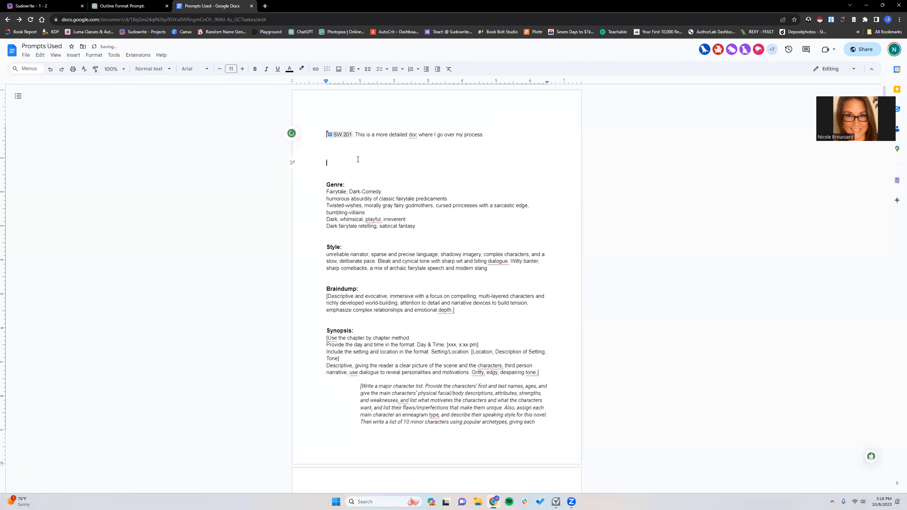
pyautogui.rightClick(356, 163)
pyautogui.click(375, 191)
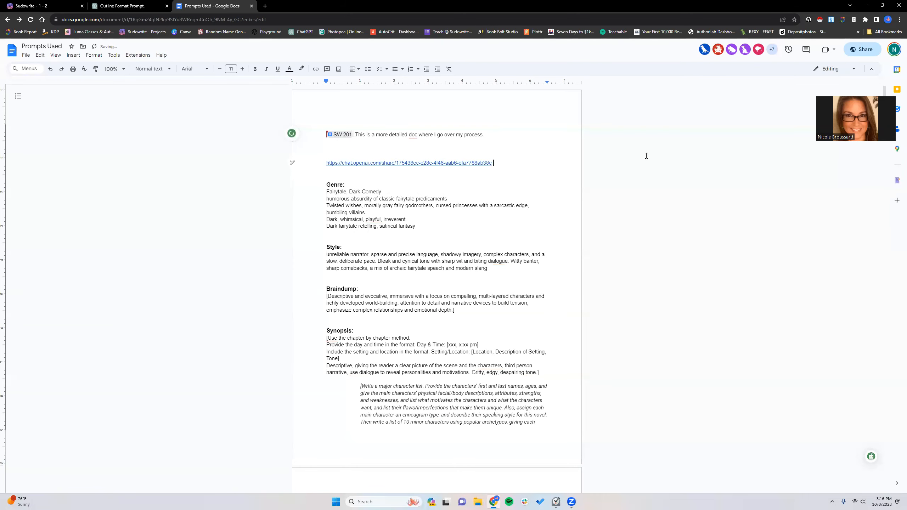
# - Copy the view-only link to the updated "Prompts Used" document again and close the sharing dialog
pyautogui.click(861, 50)
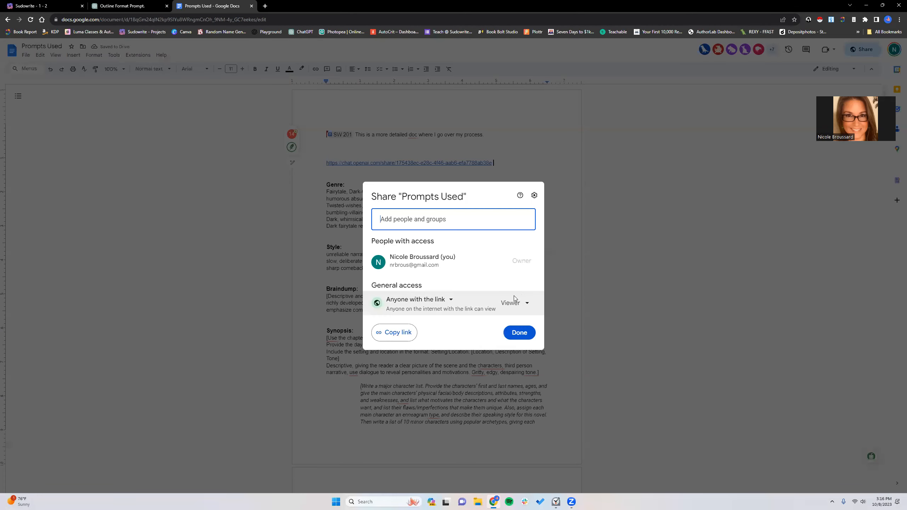
pyautogui.click(391, 335)
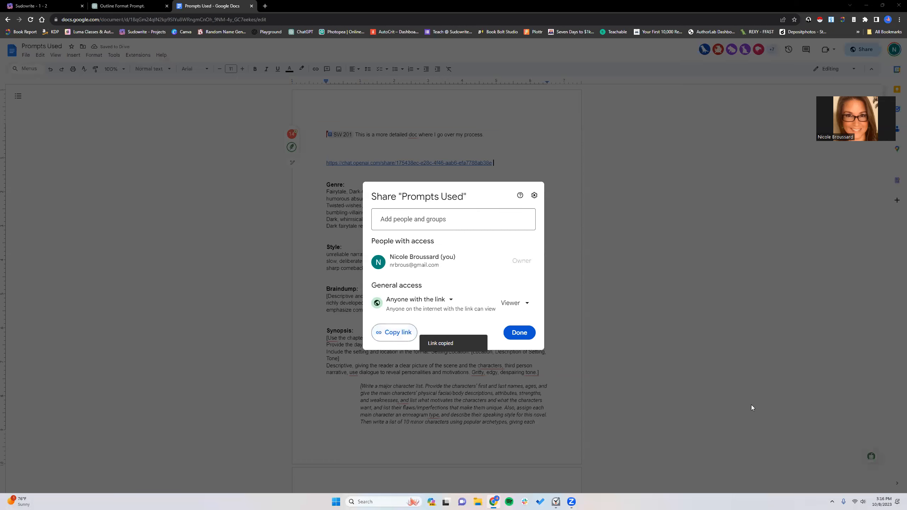
pyautogui.click(519, 332)
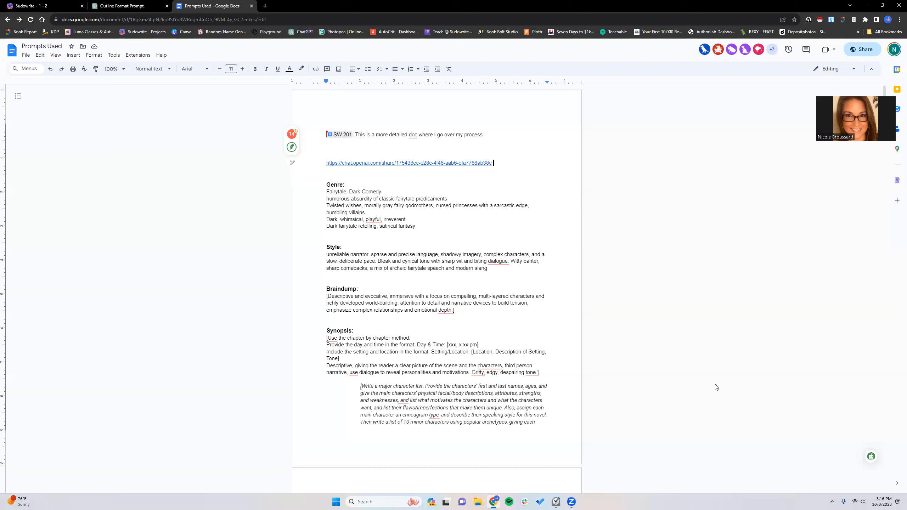